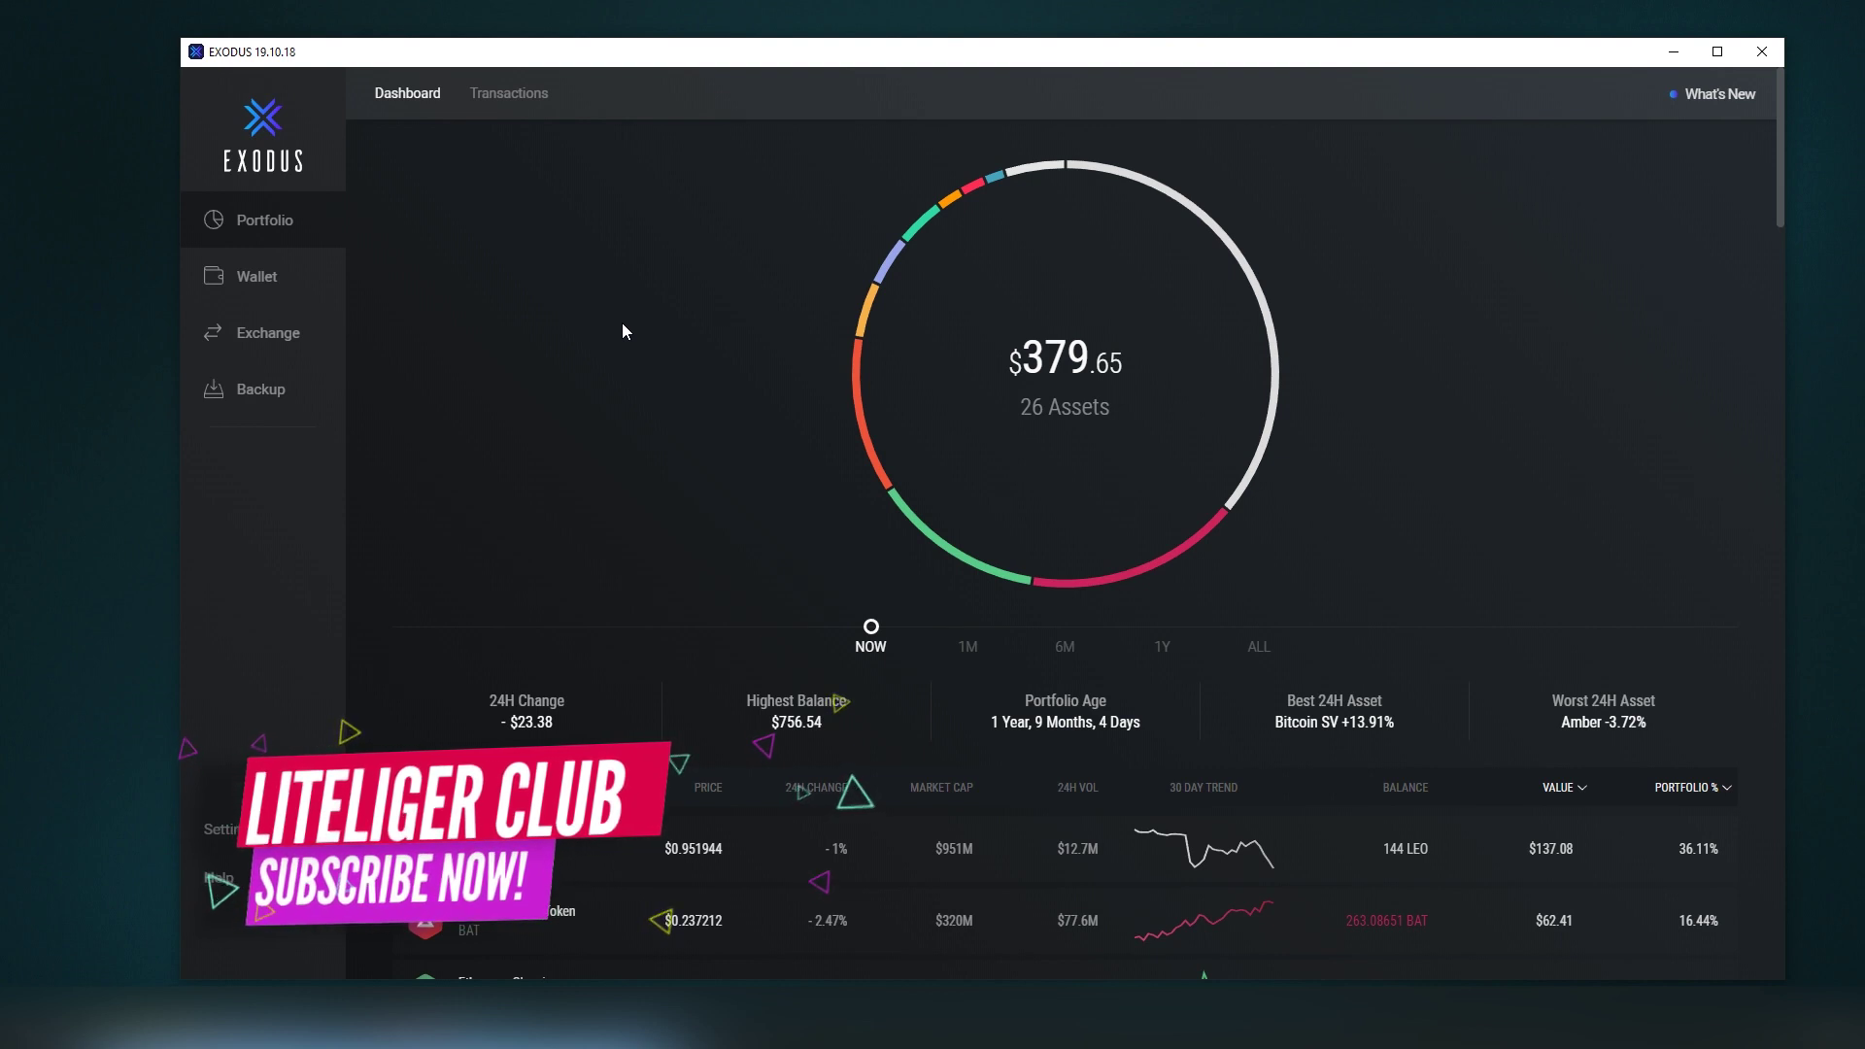
Step: Inspect the portfolio's asset allocation and its value history for 1M, 1Y and ALL, returning to the NOW view
mouse_move(906, 346)
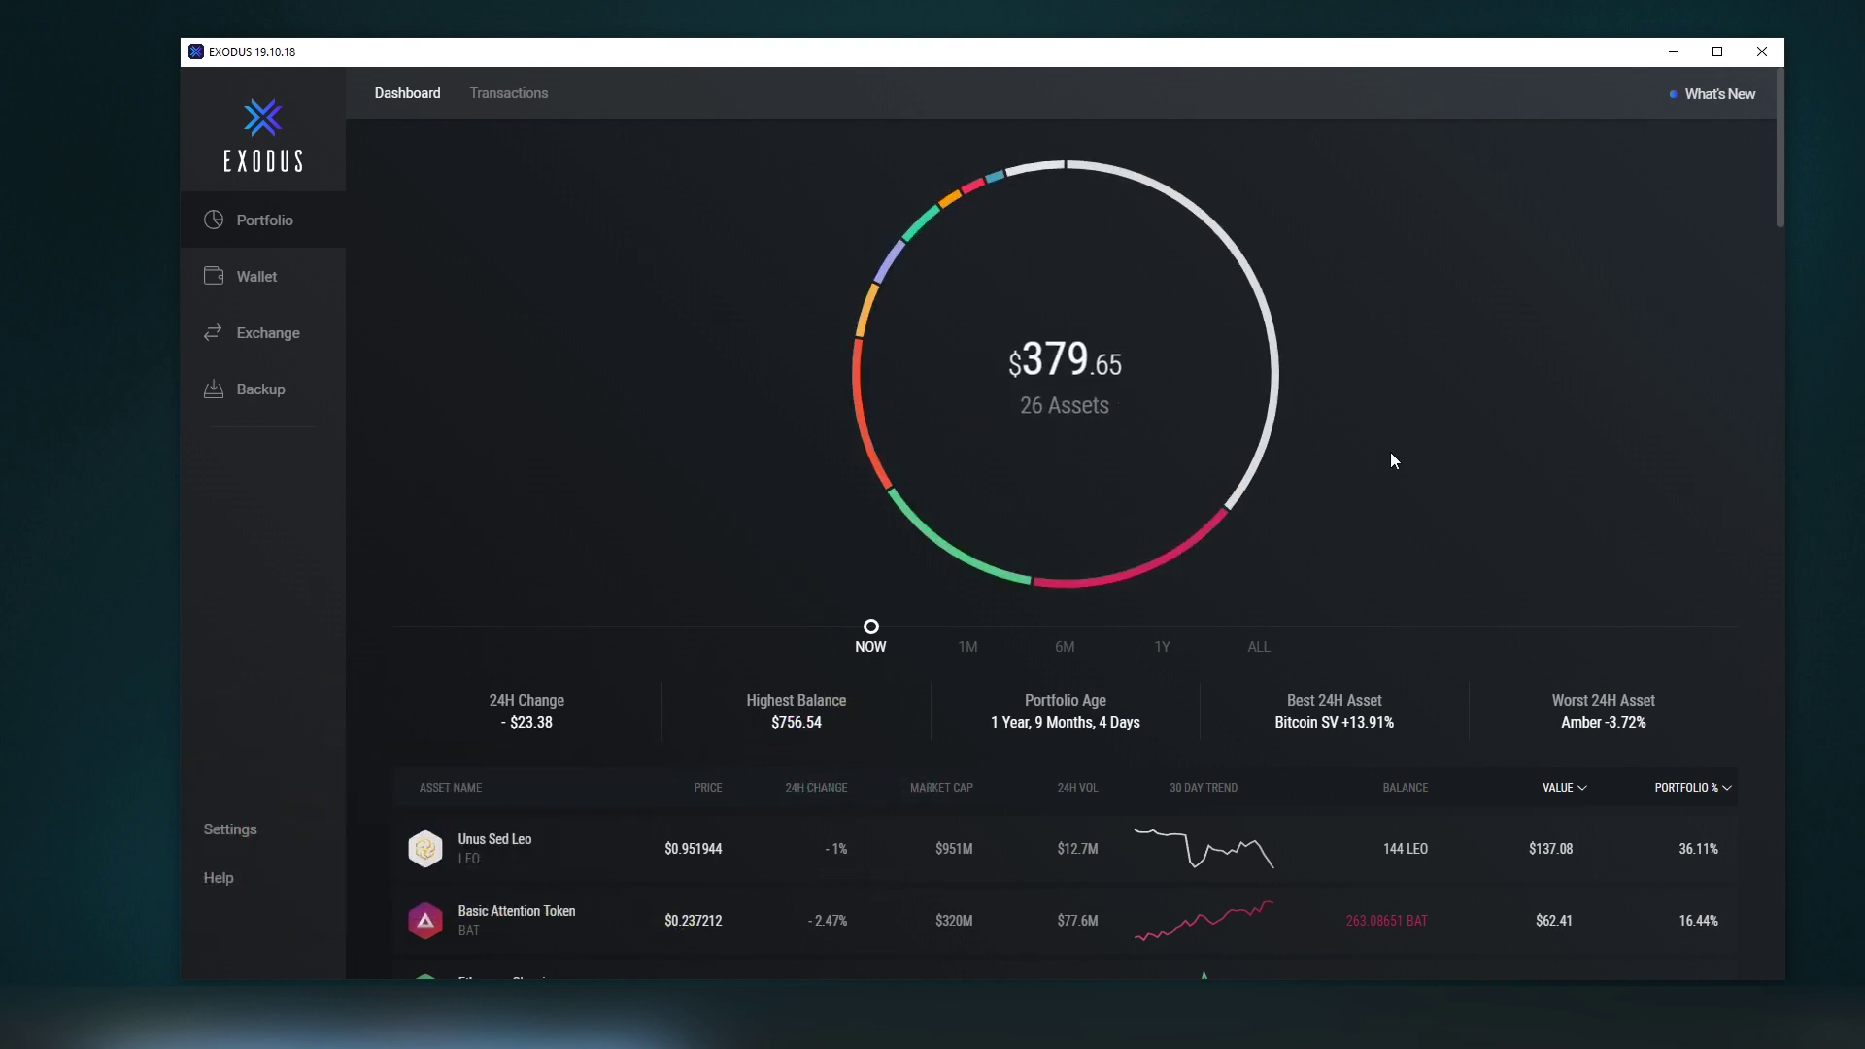
mouse_move(1096, 237)
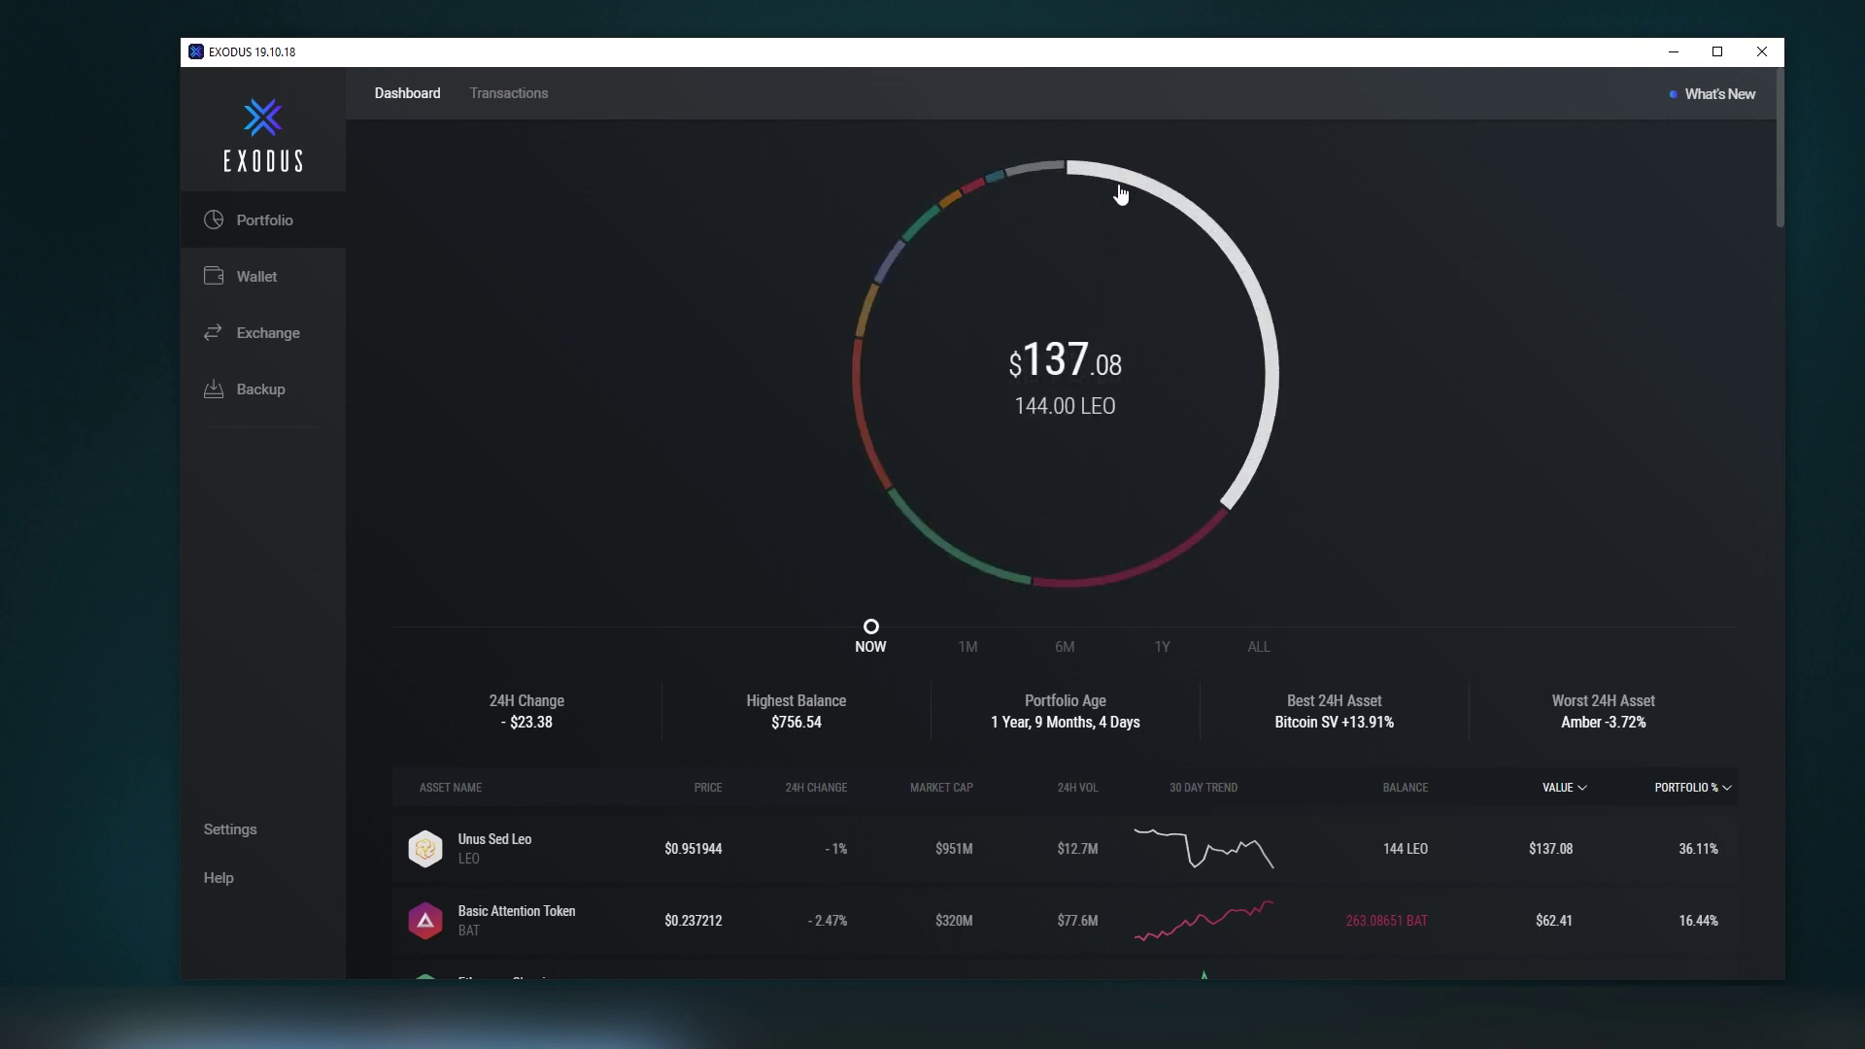
mouse_move(947, 201)
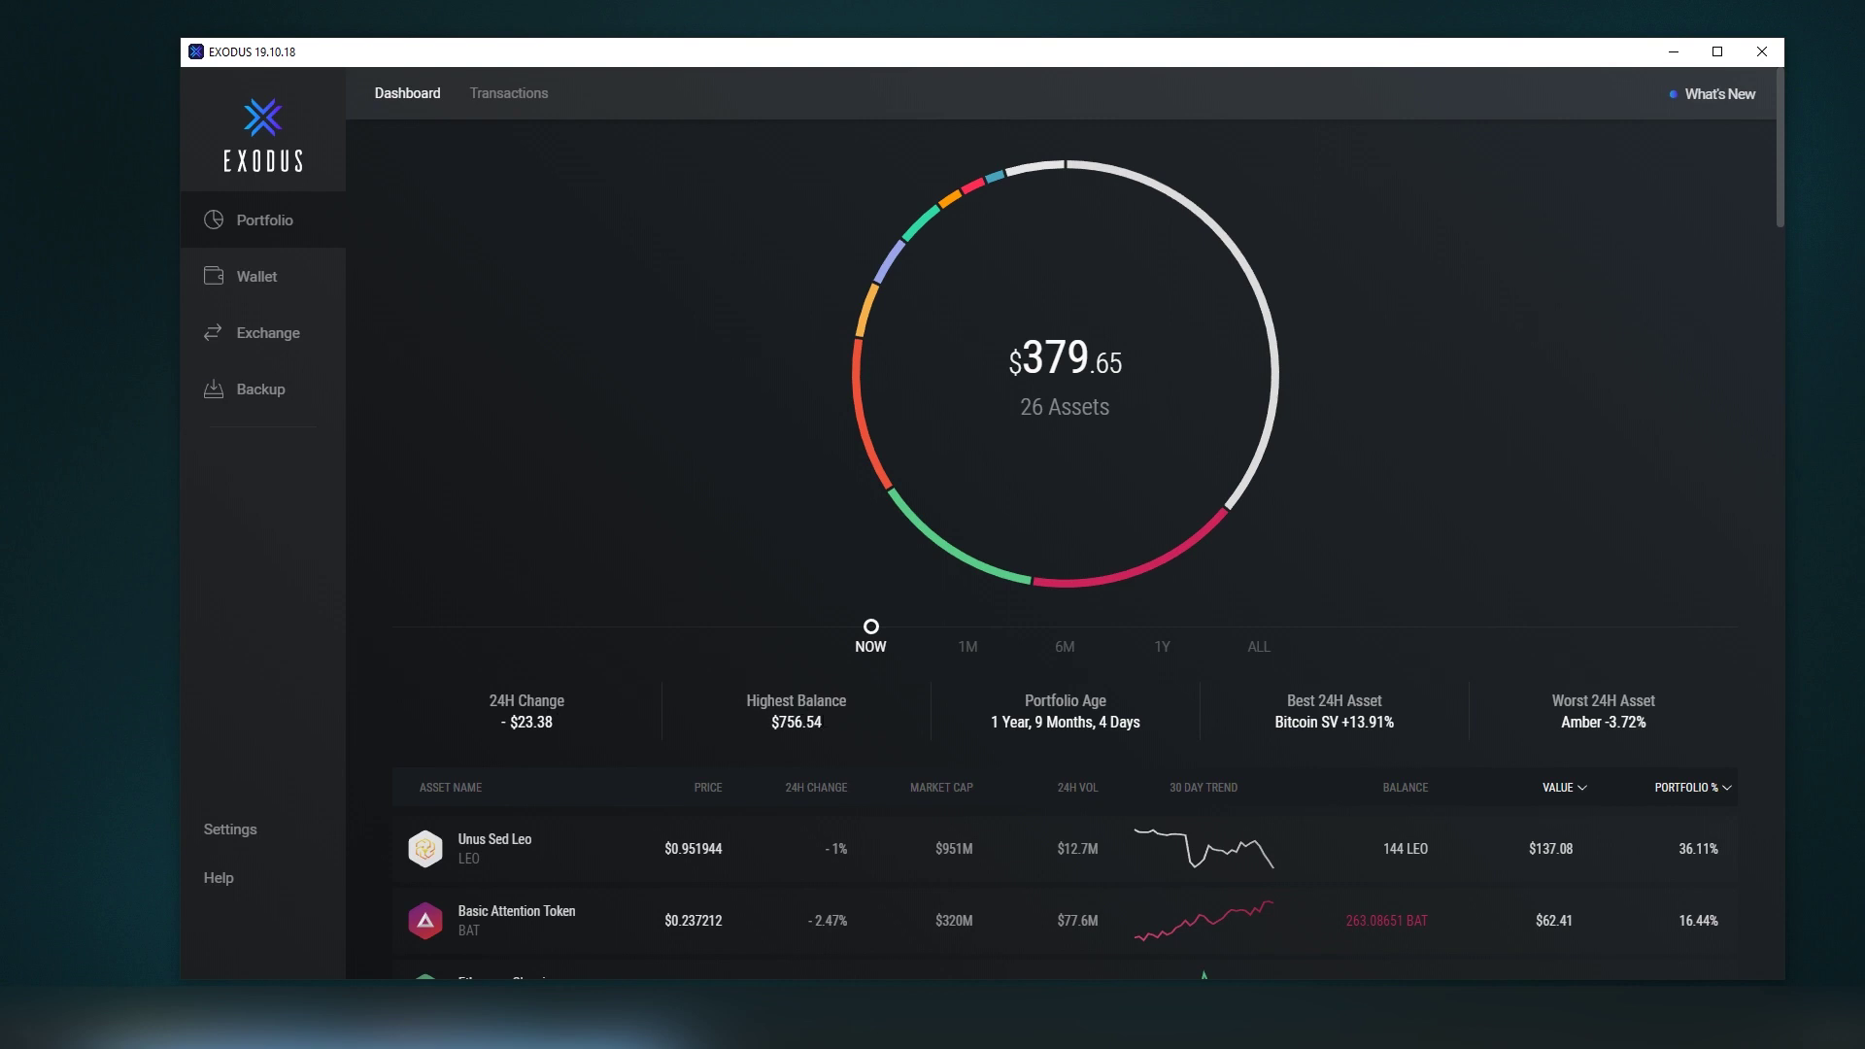
click(972, 648)
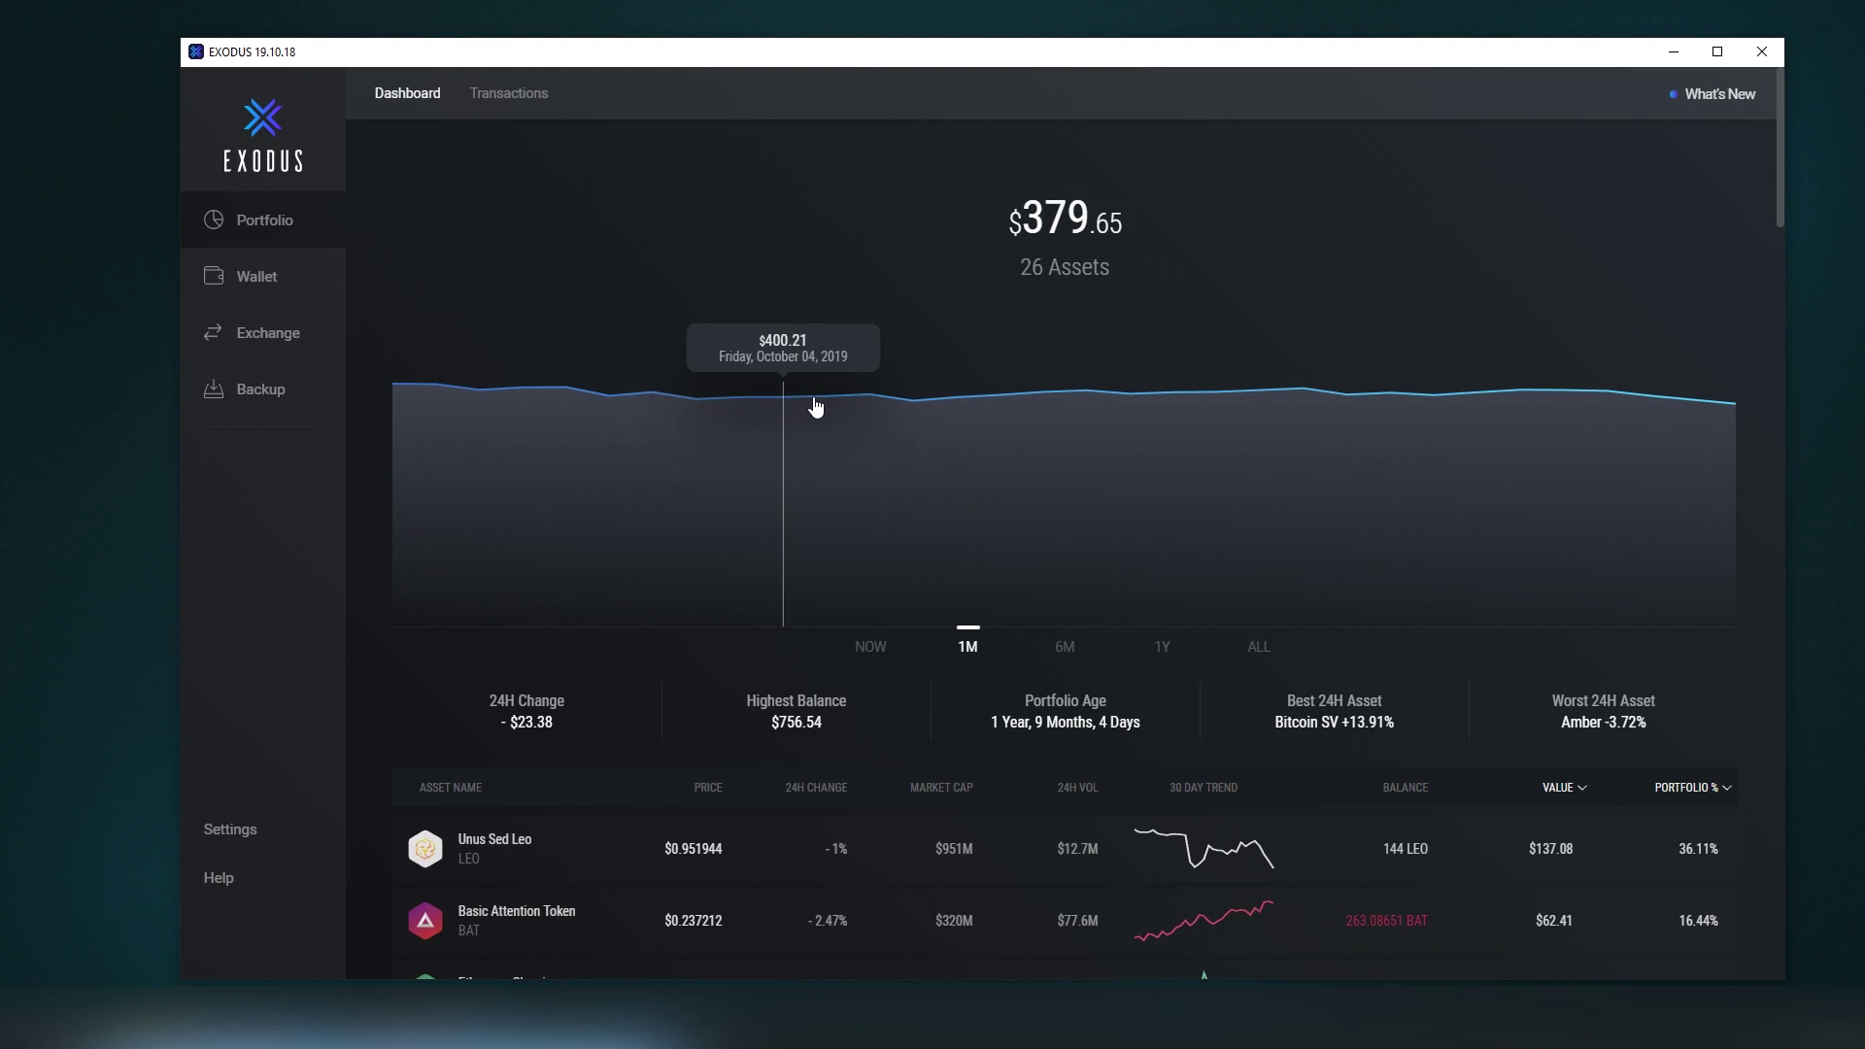
click(1162, 649)
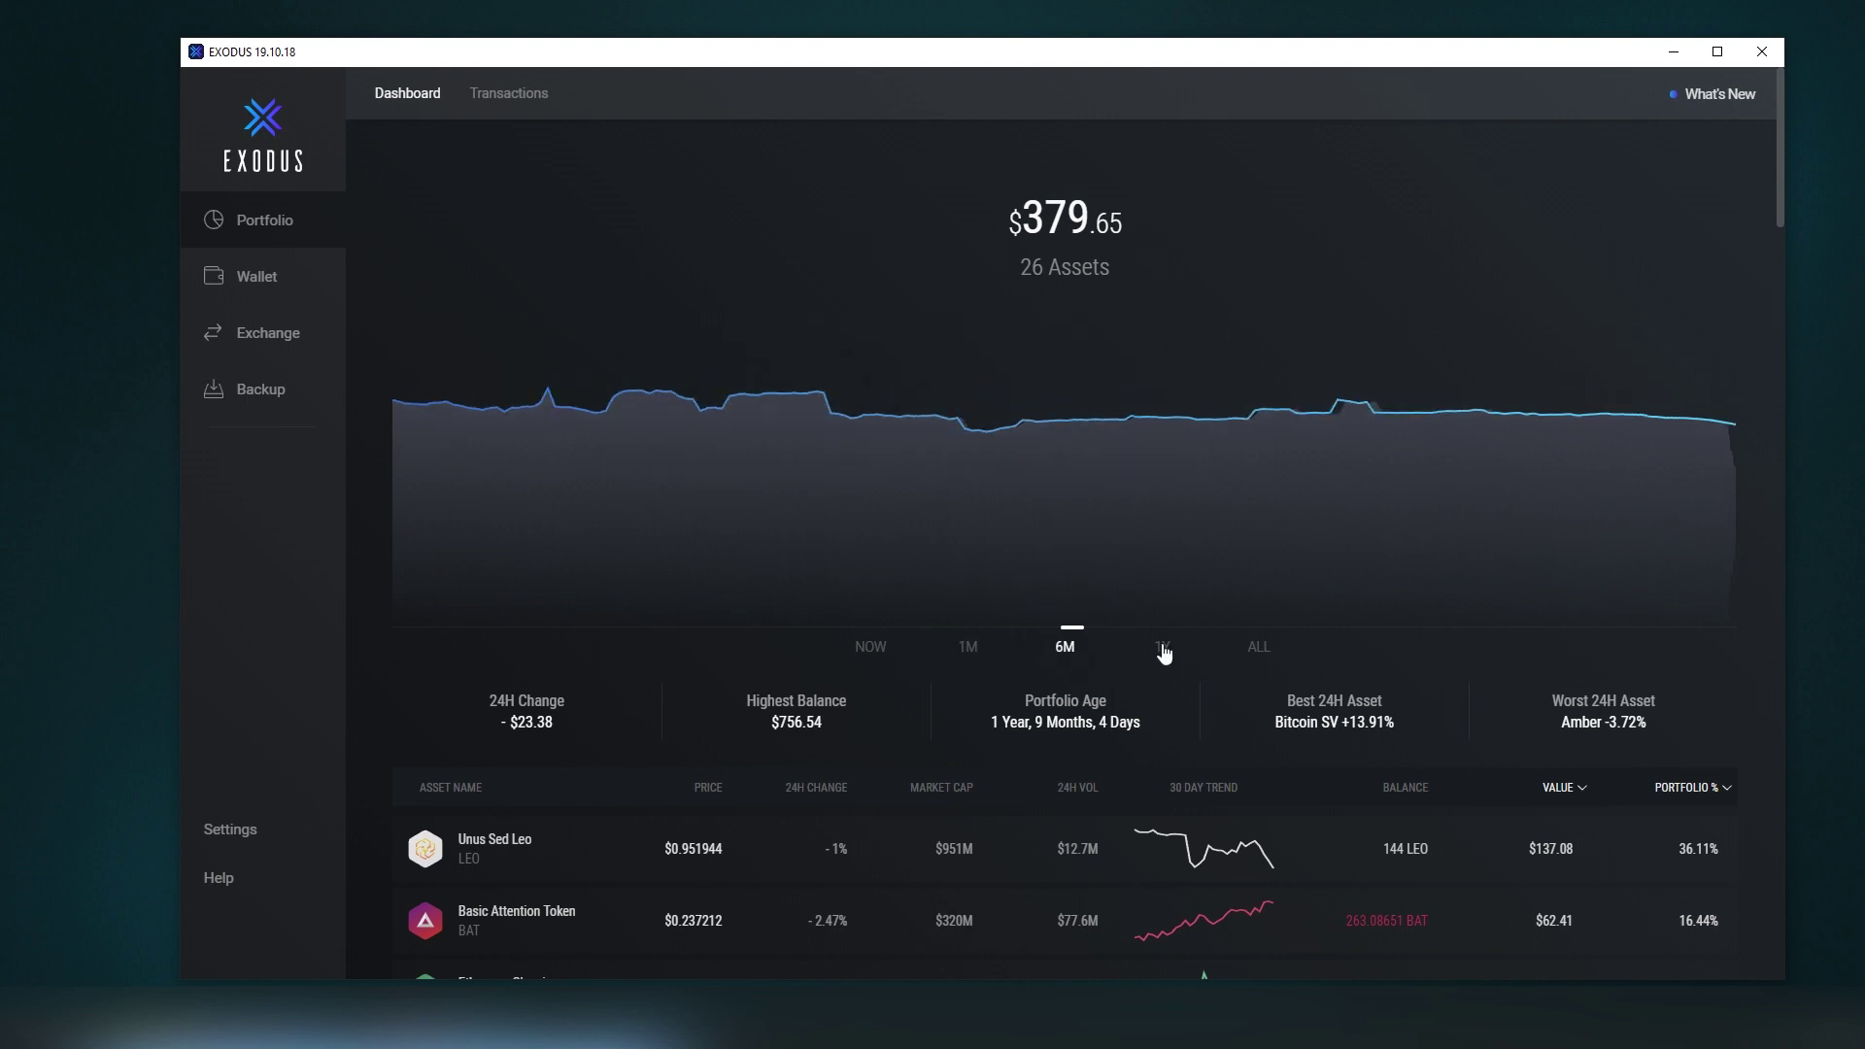
click(1263, 649)
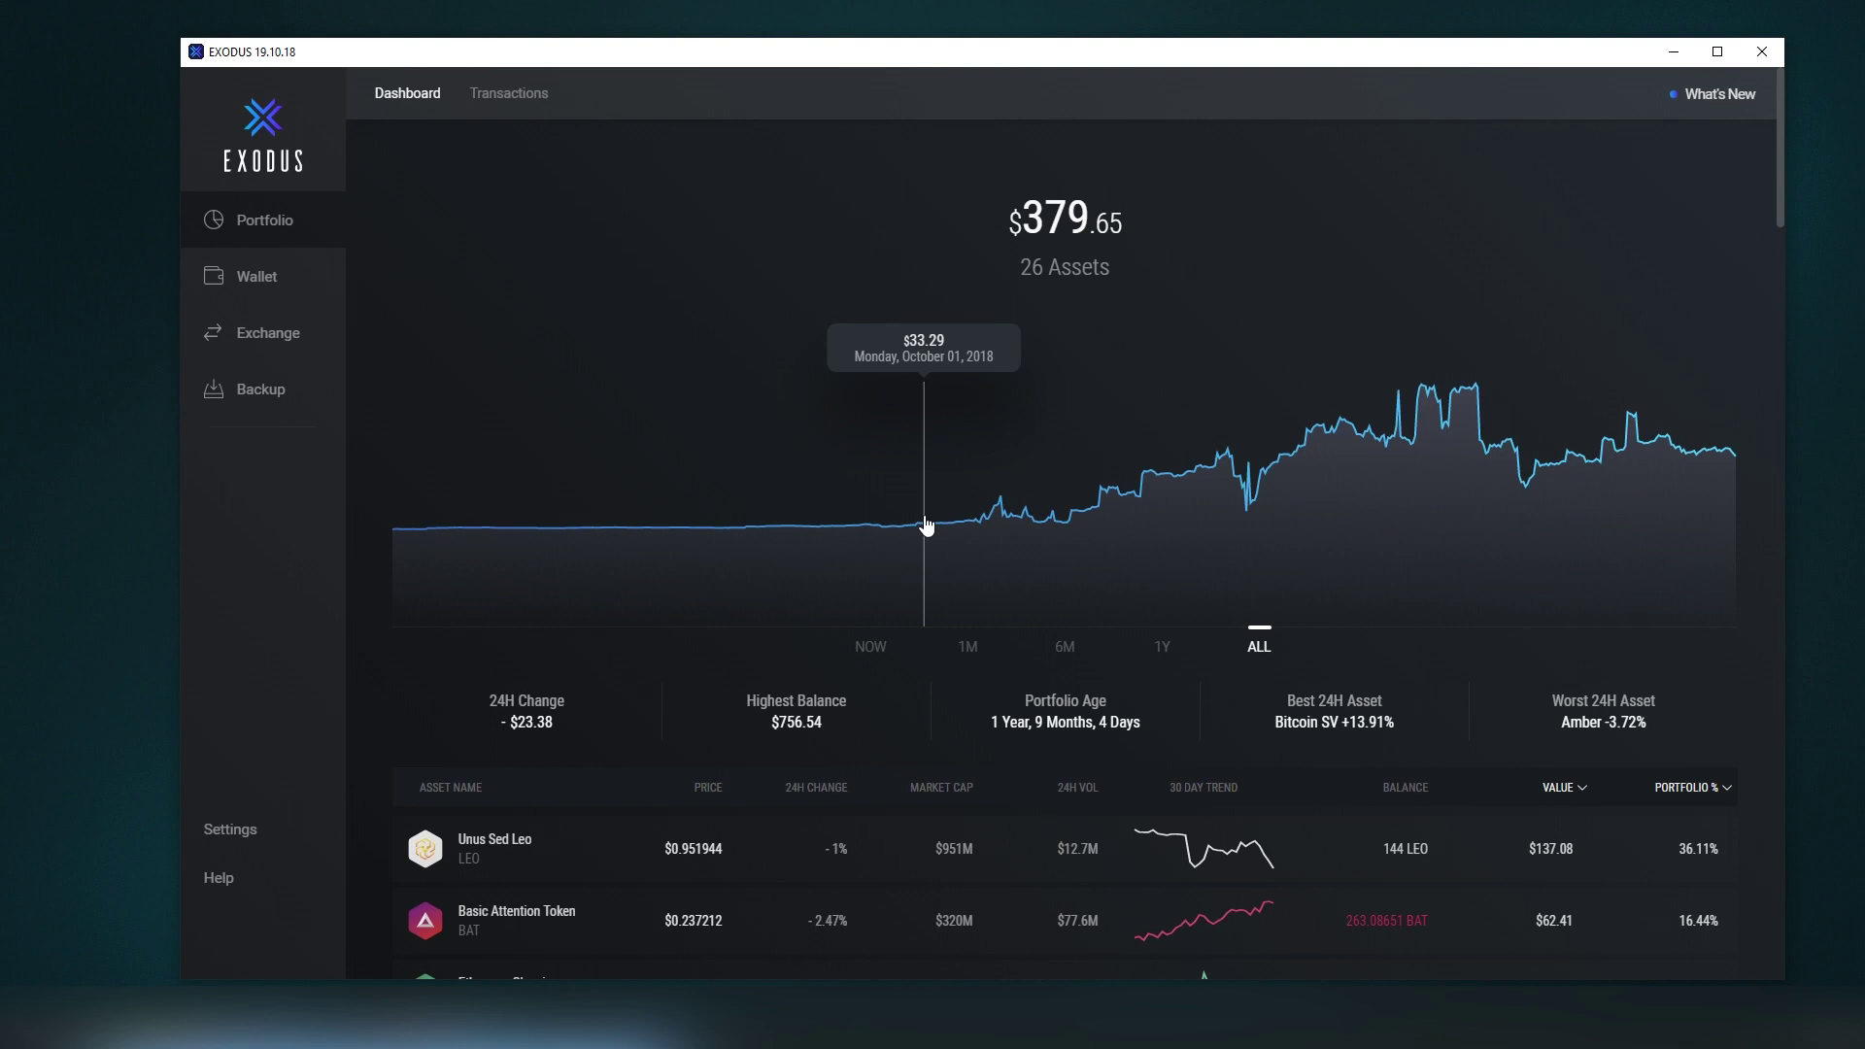
click(890, 650)
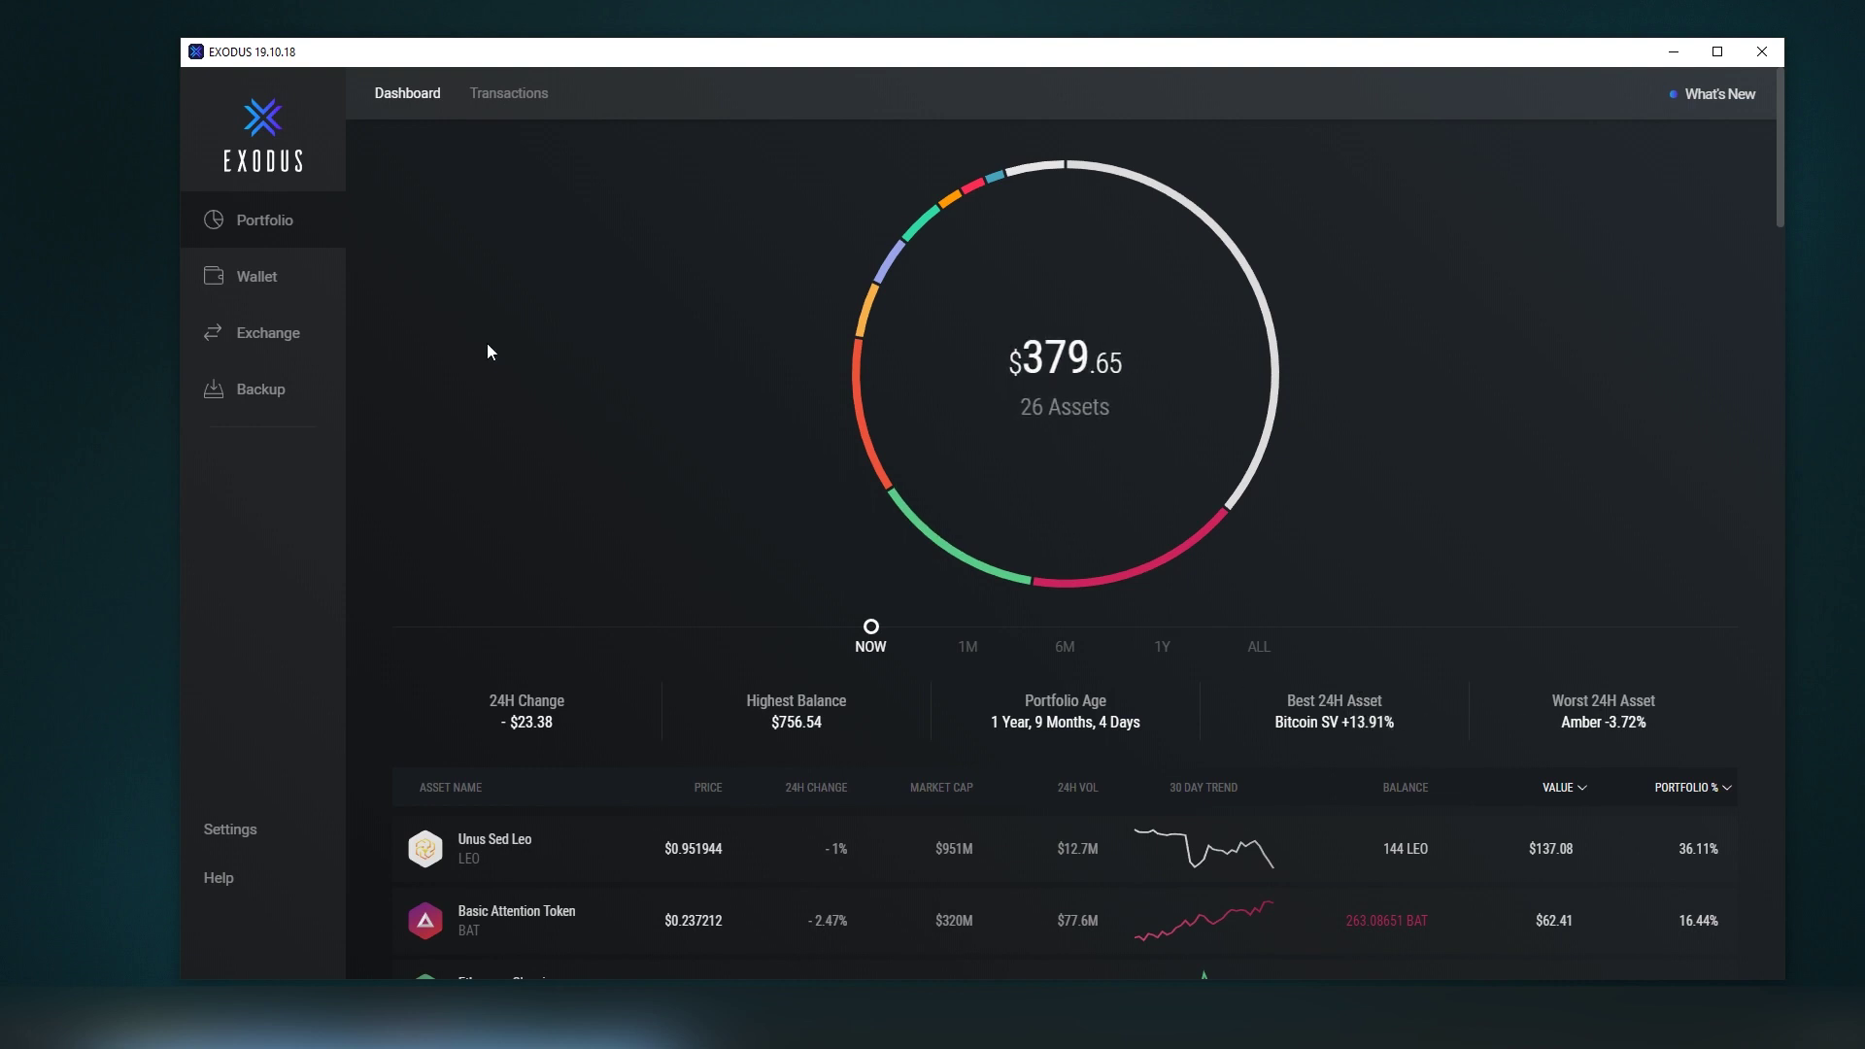
Step: Open the portfolio's transaction history and examine the details of the TRX transaction received 5 hours ago
click(492, 109)
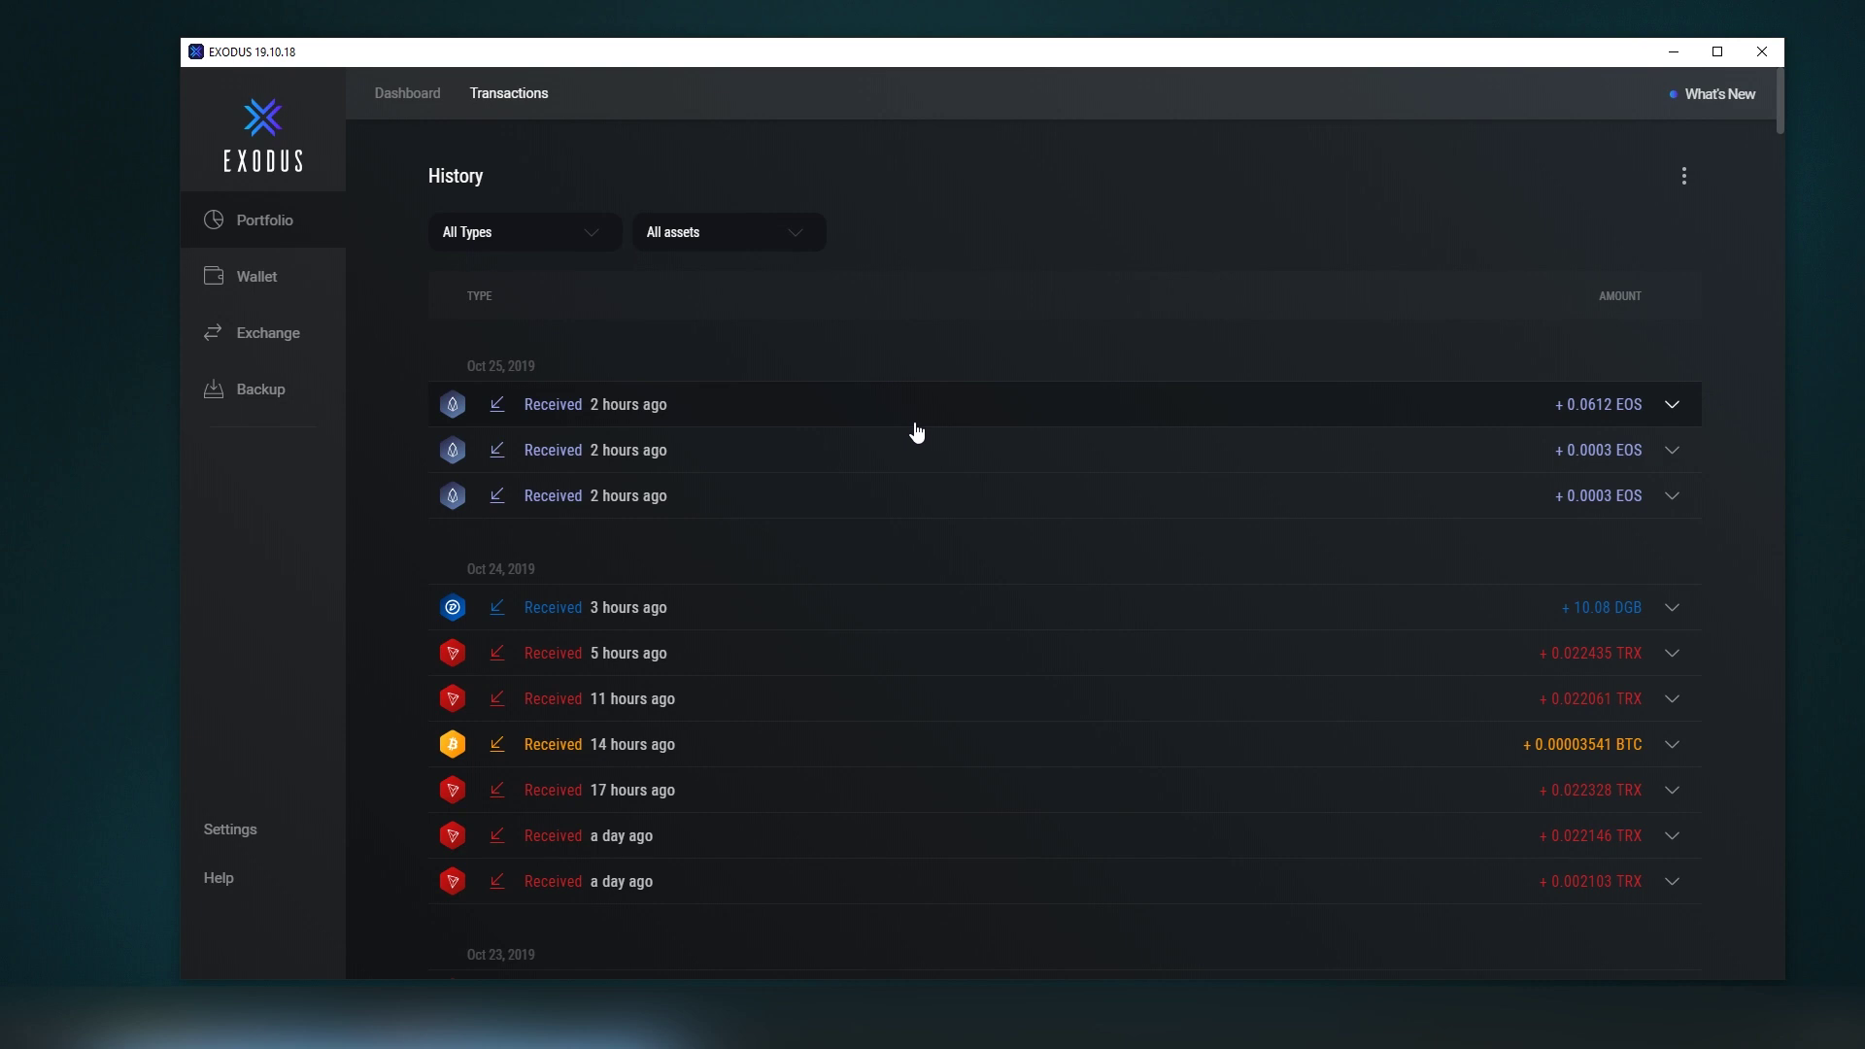
scroll(712, 429, down, 2)
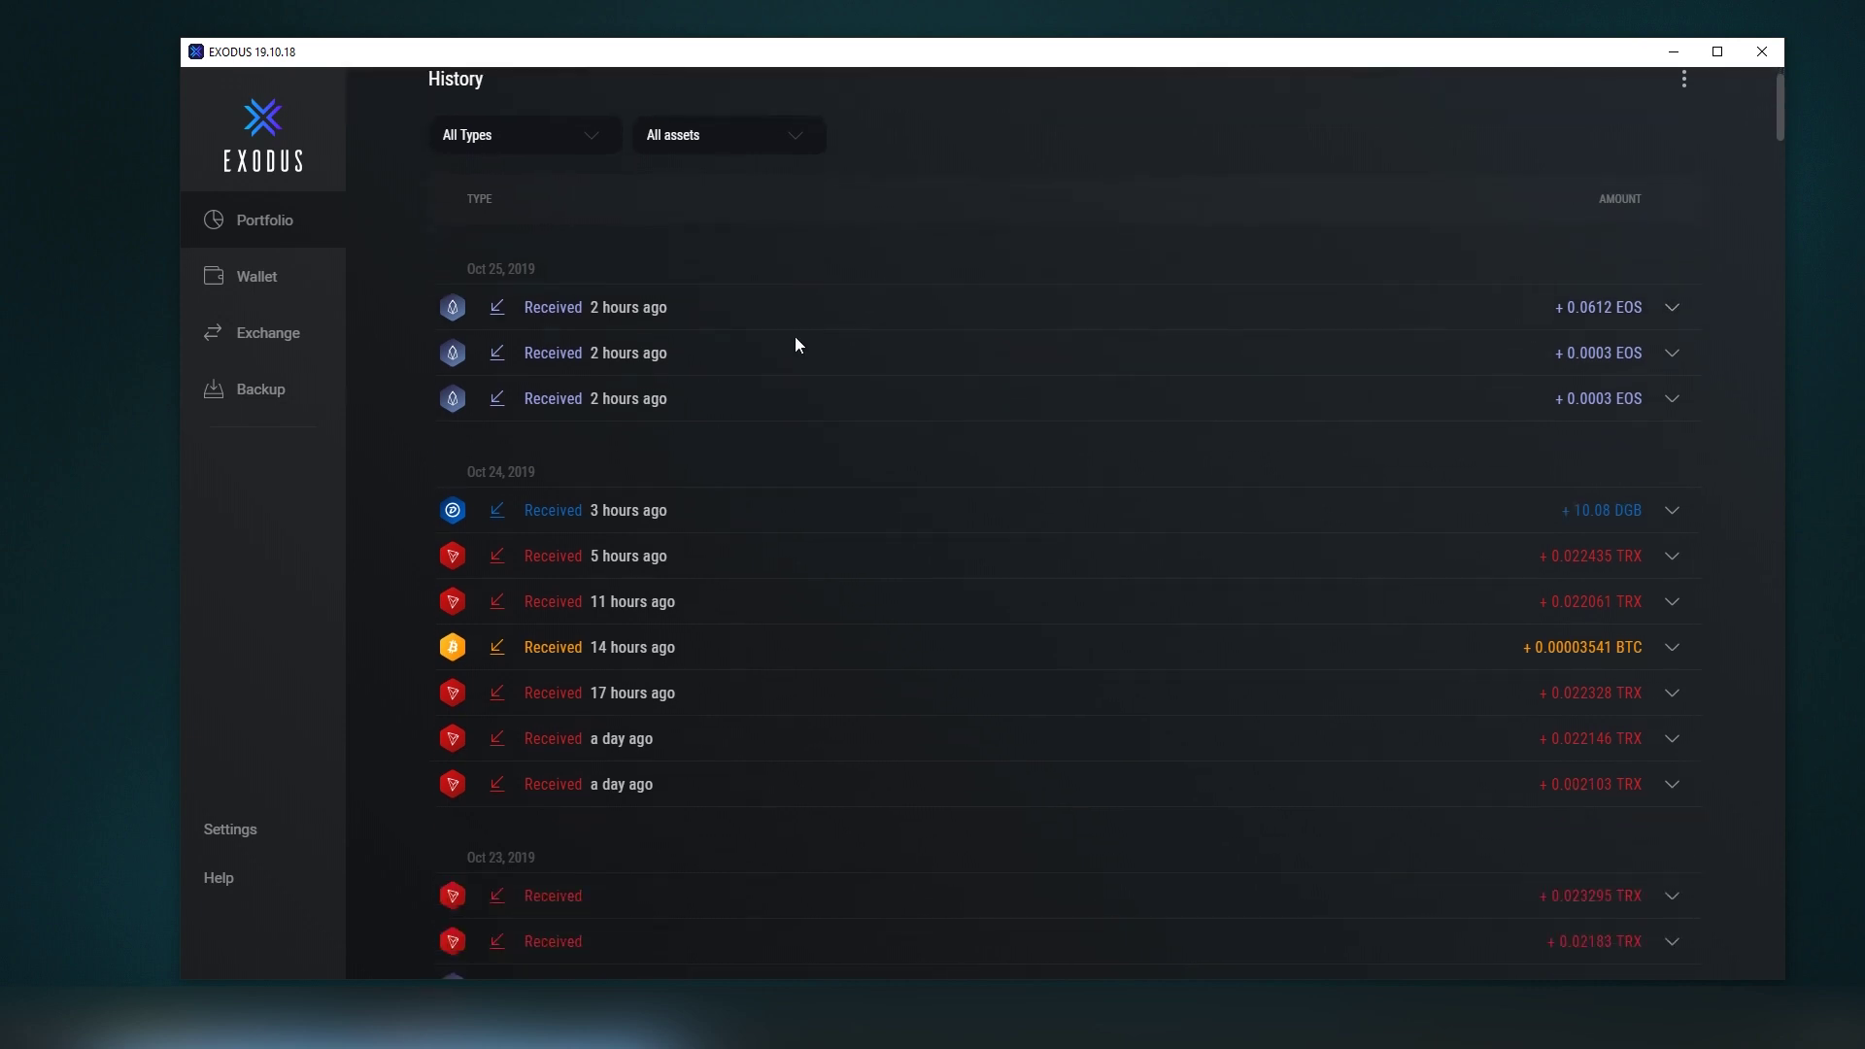
click(720, 458)
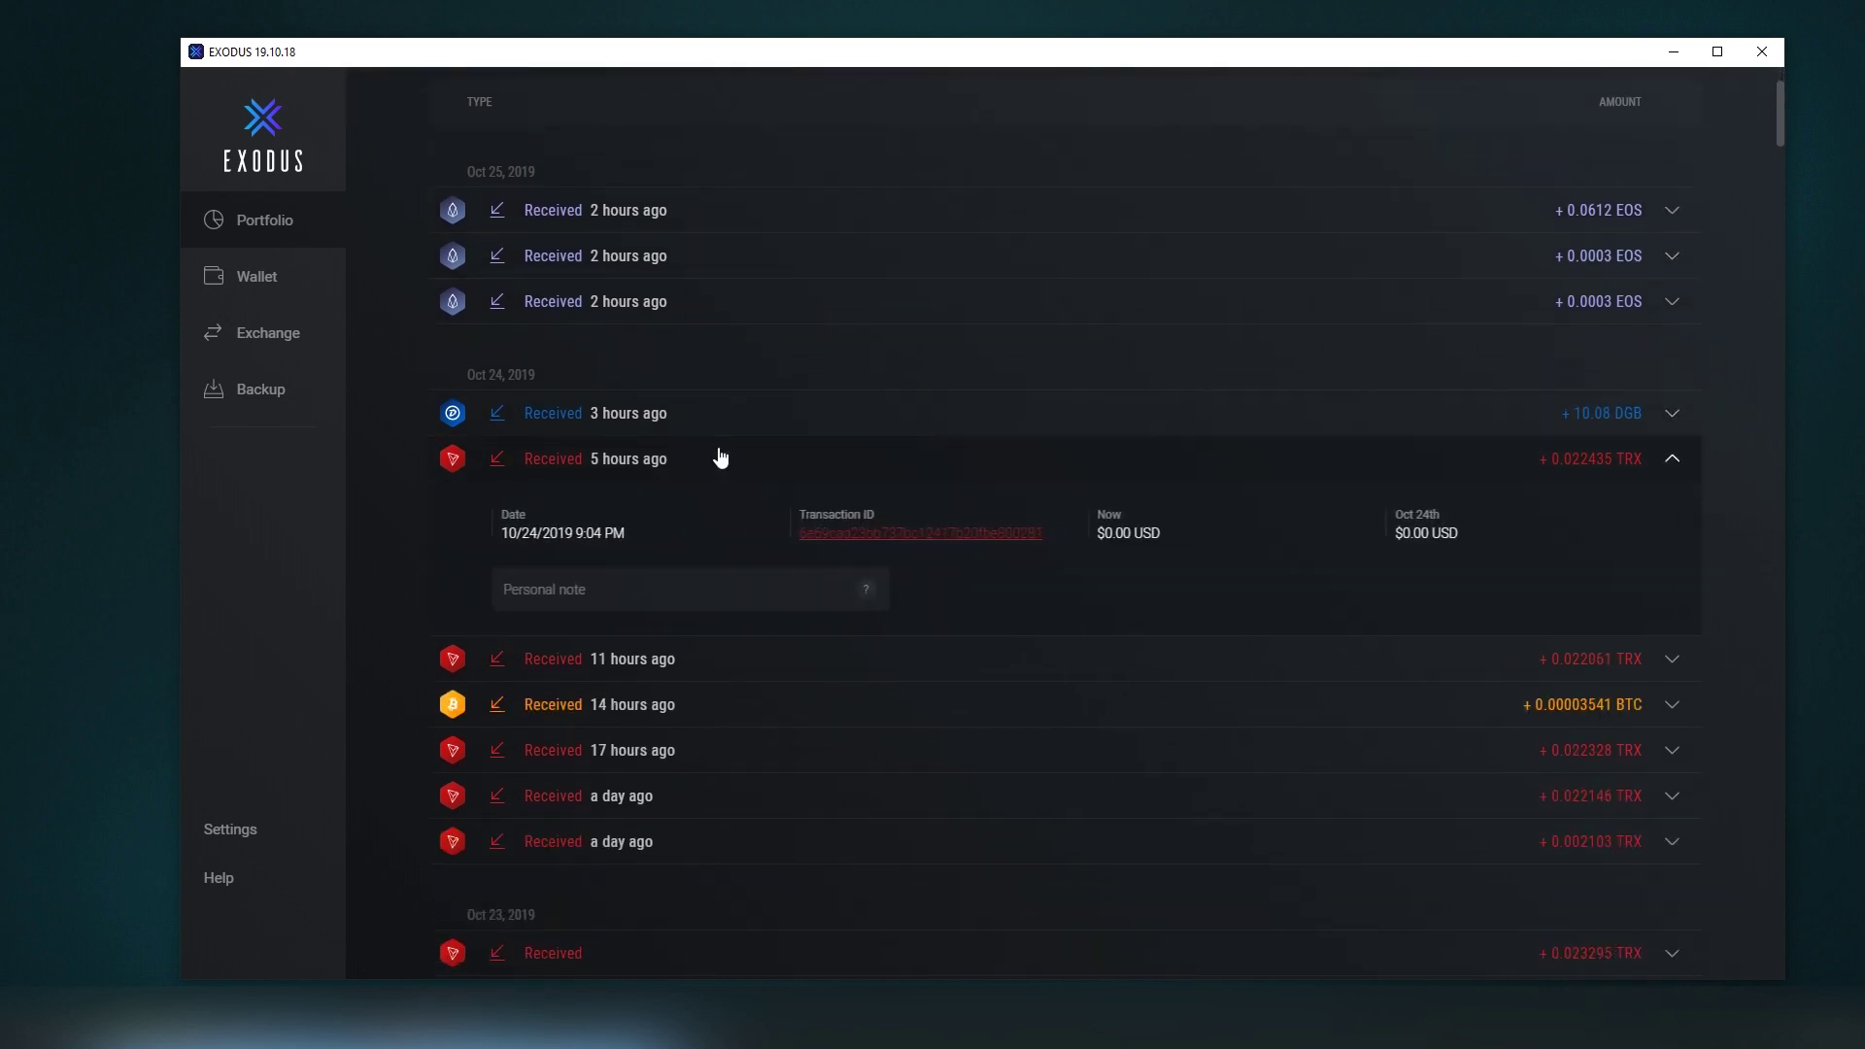
click(720, 459)
Step: Look through the older sent and received transactions, back to early October 2019
scroll(720, 456, down, 2)
scroll(719, 454, down, 8)
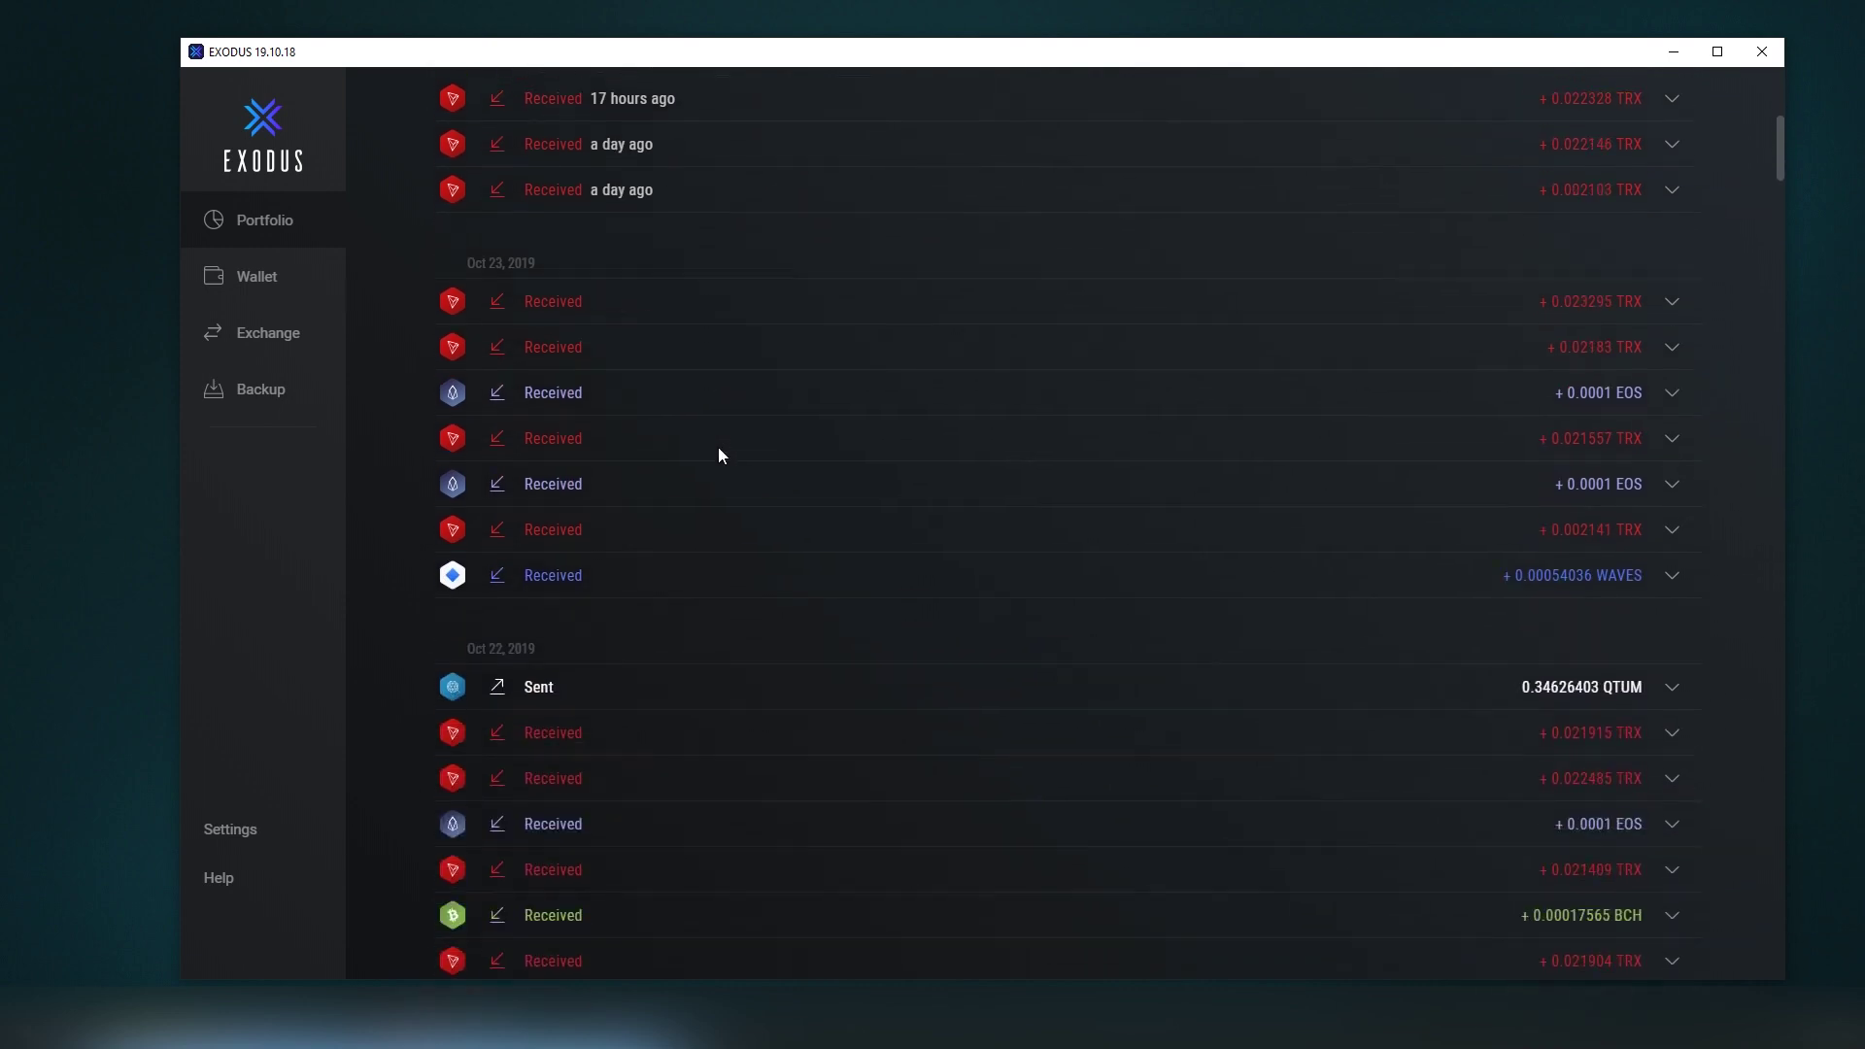
scroll(720, 455, down, 15)
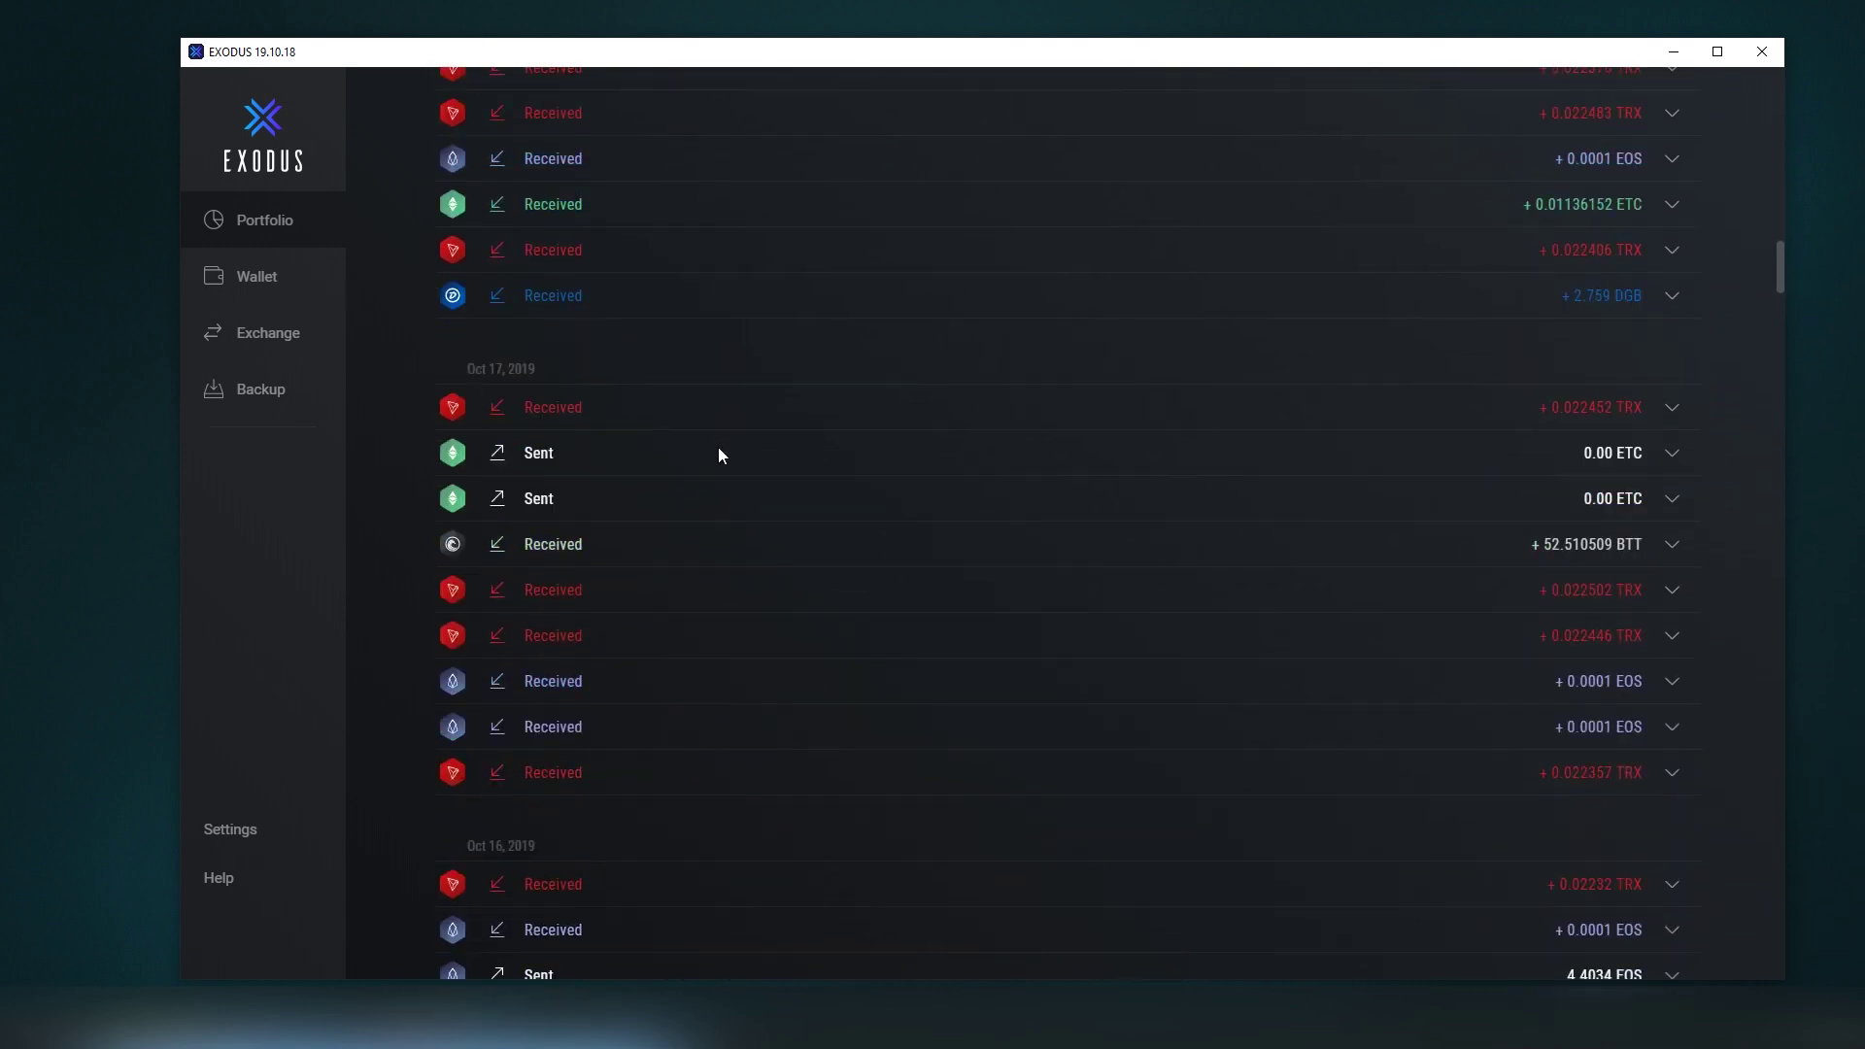
scroll(720, 455, down, 15)
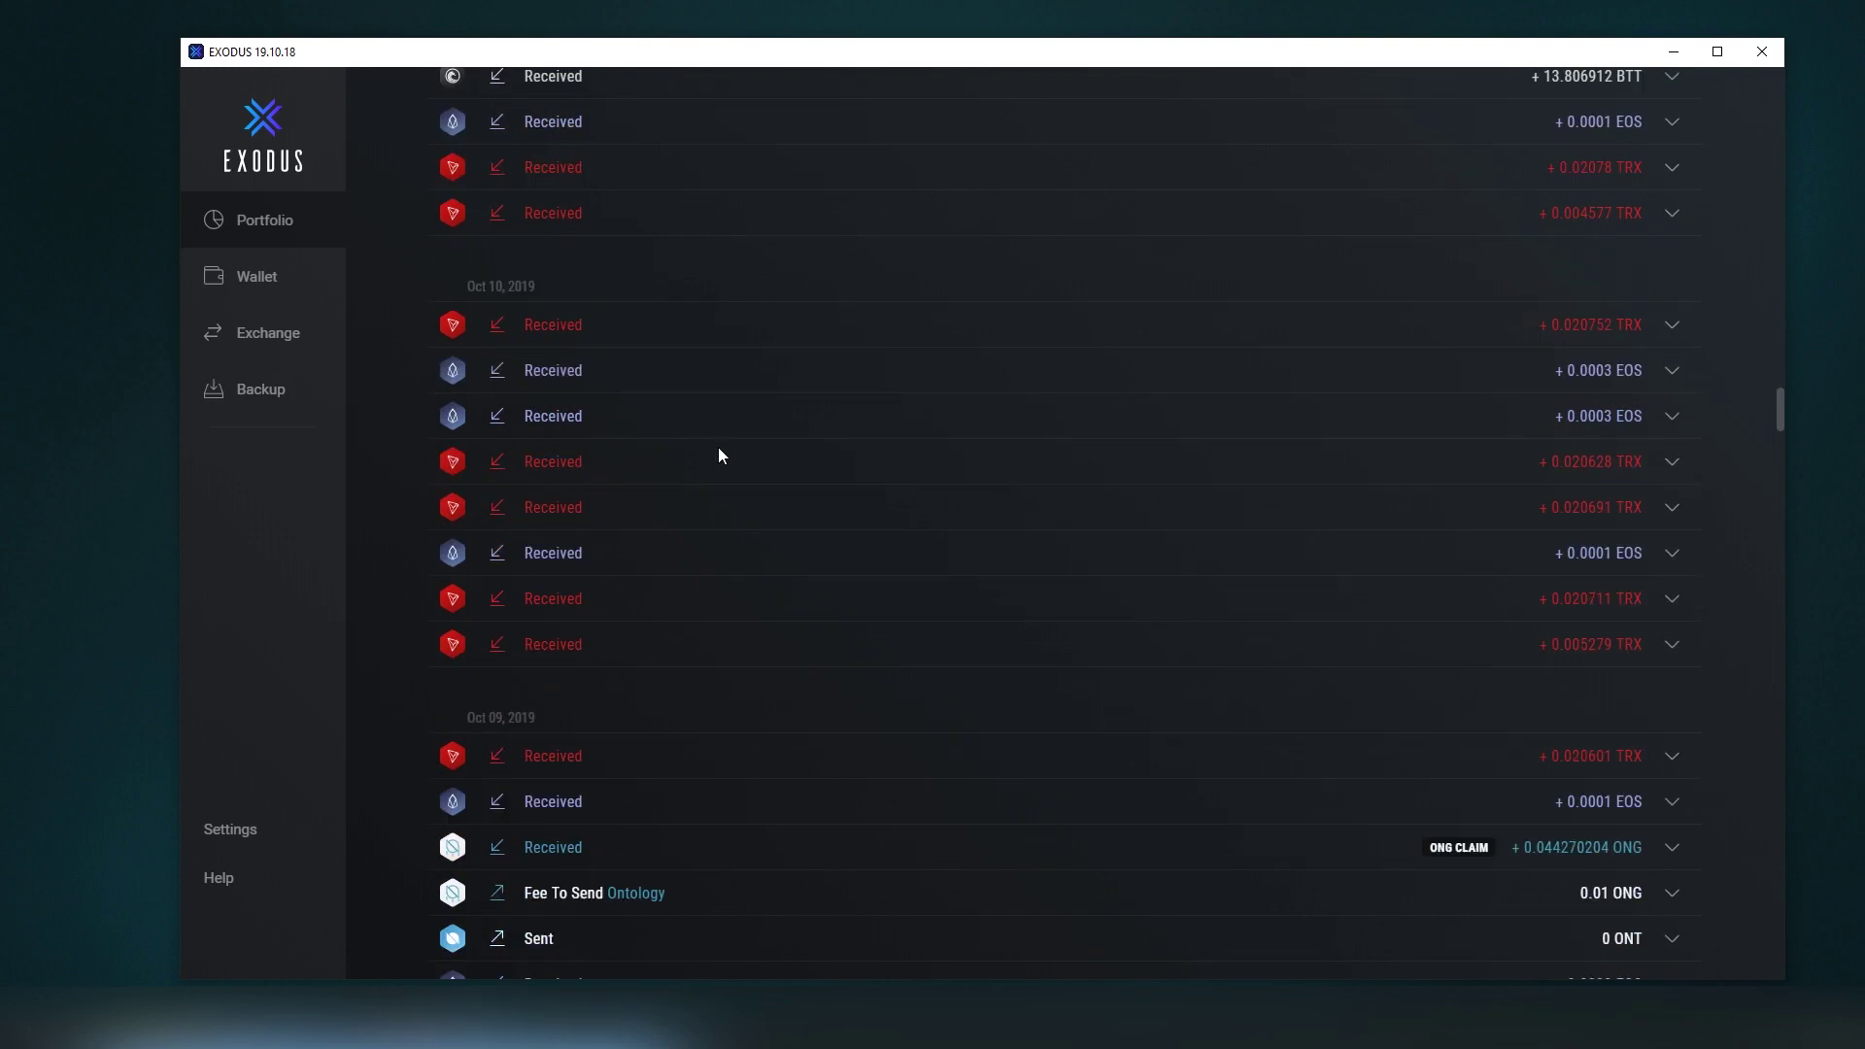
scroll(720, 454, down, 6)
scroll(719, 454, up, 5)
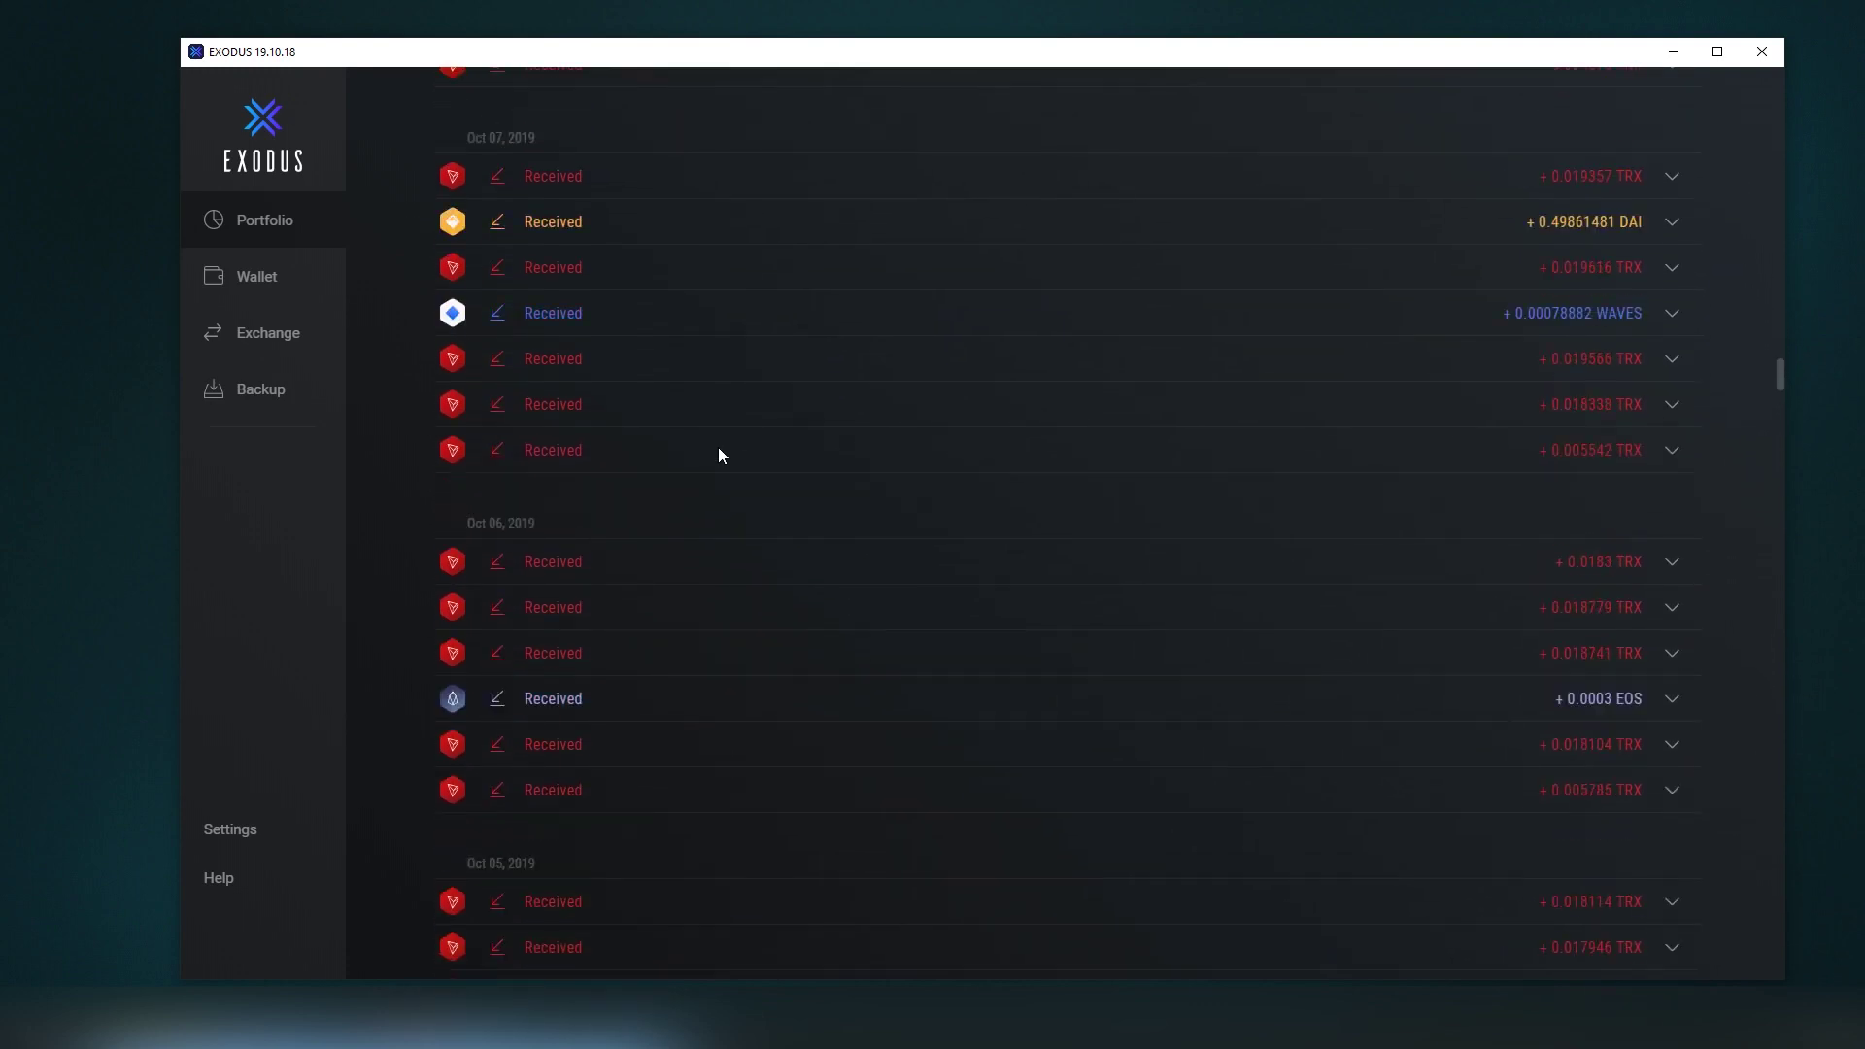
scroll(718, 455, up, 10)
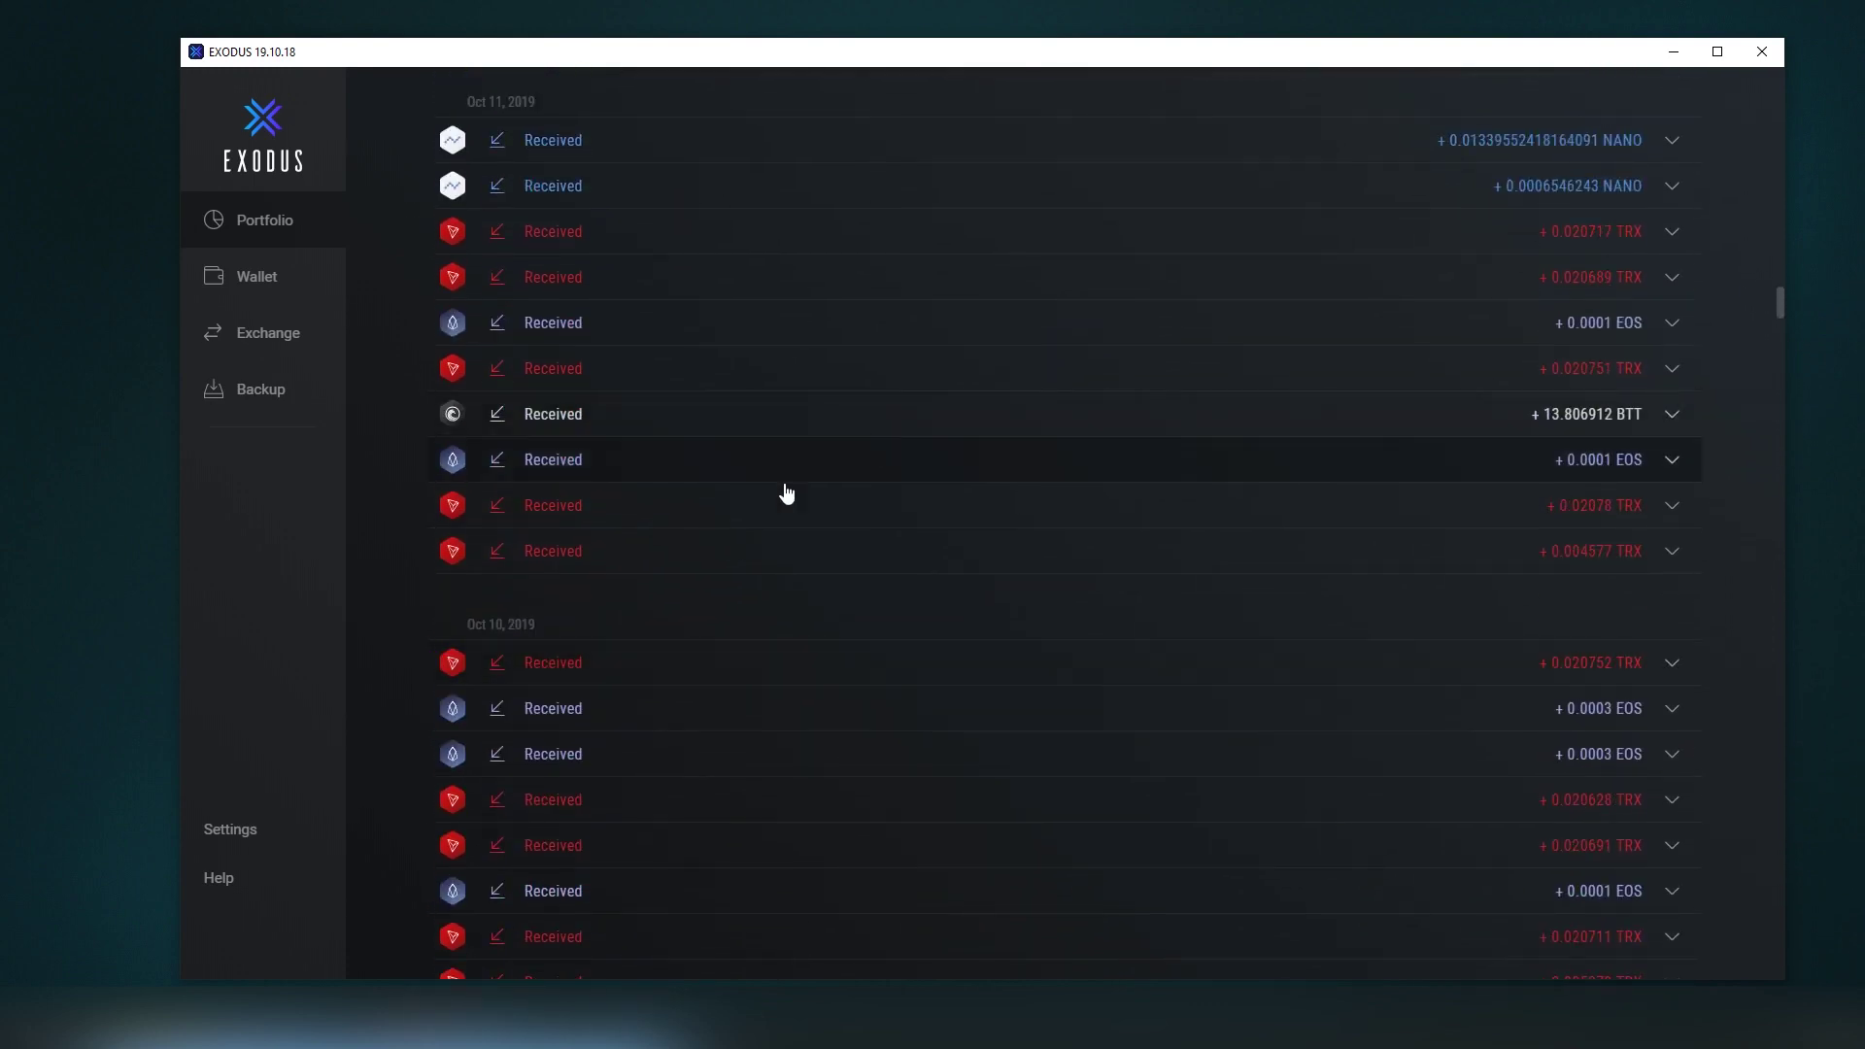
scroll(649, 434, up, 15)
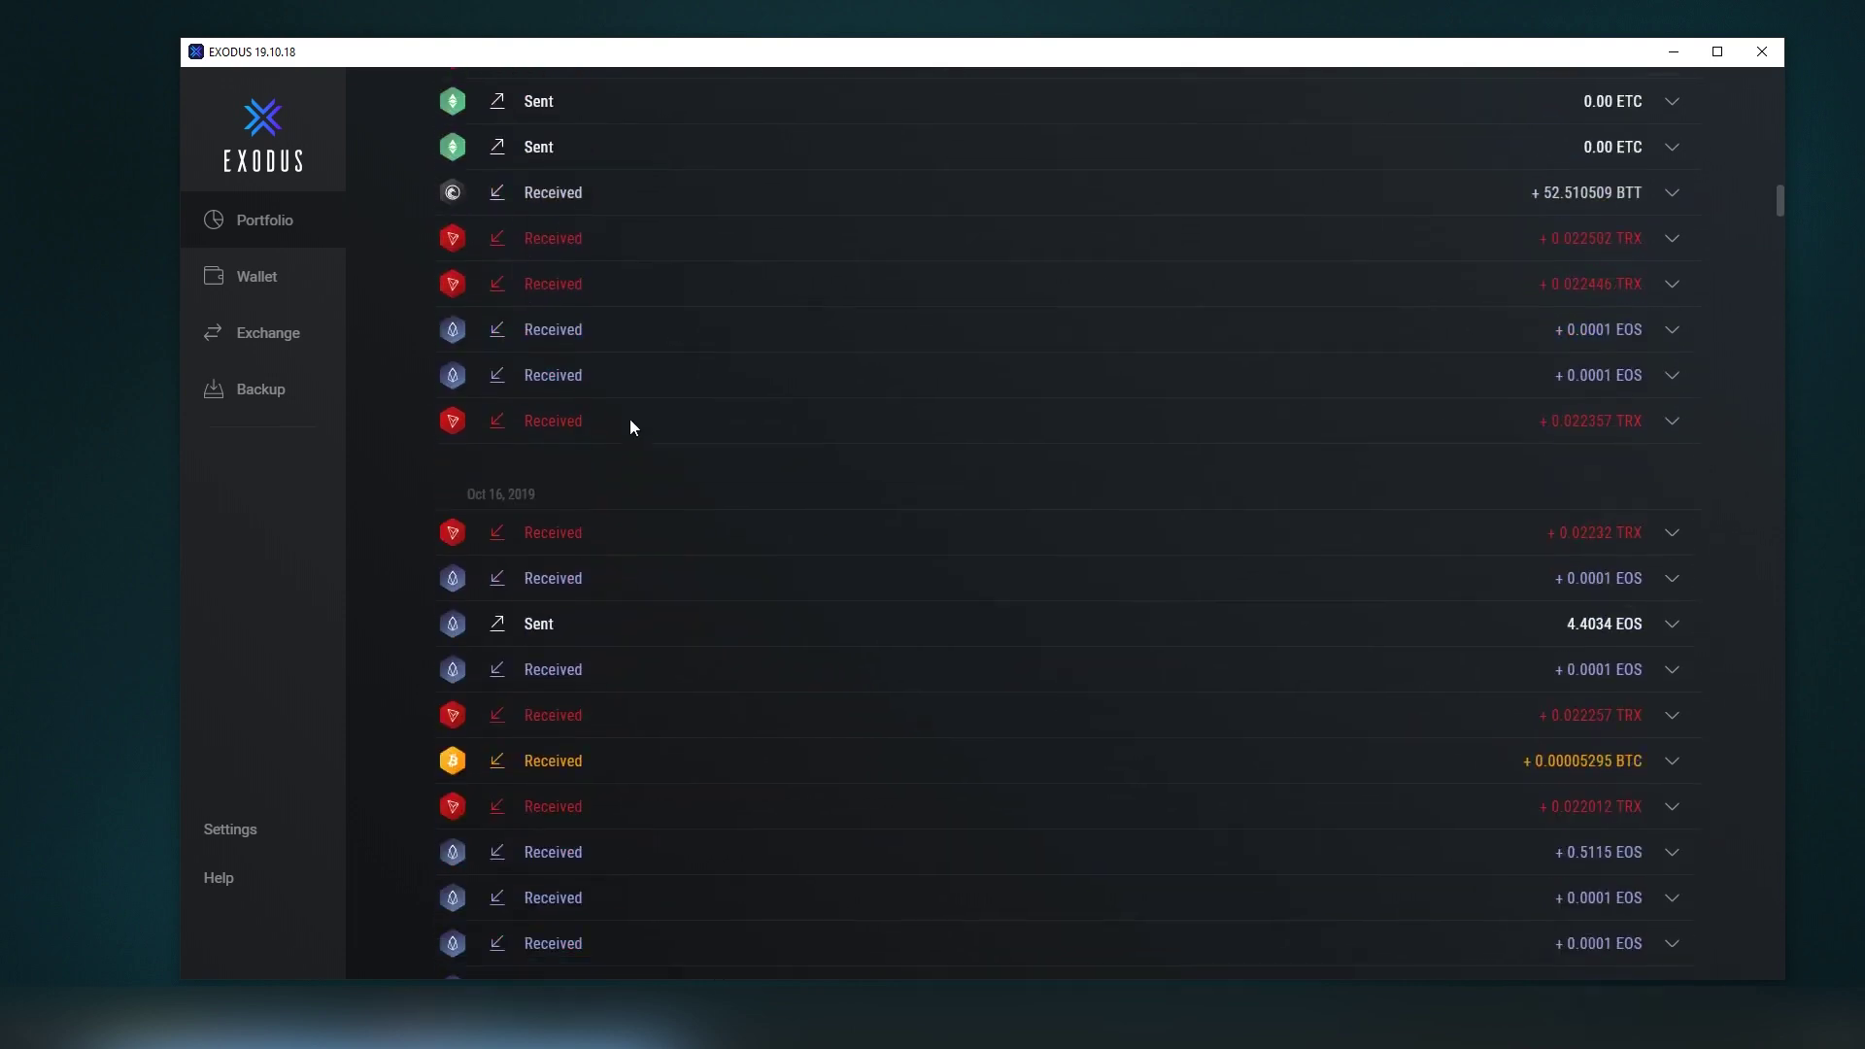
scroll(629, 423, up, 15)
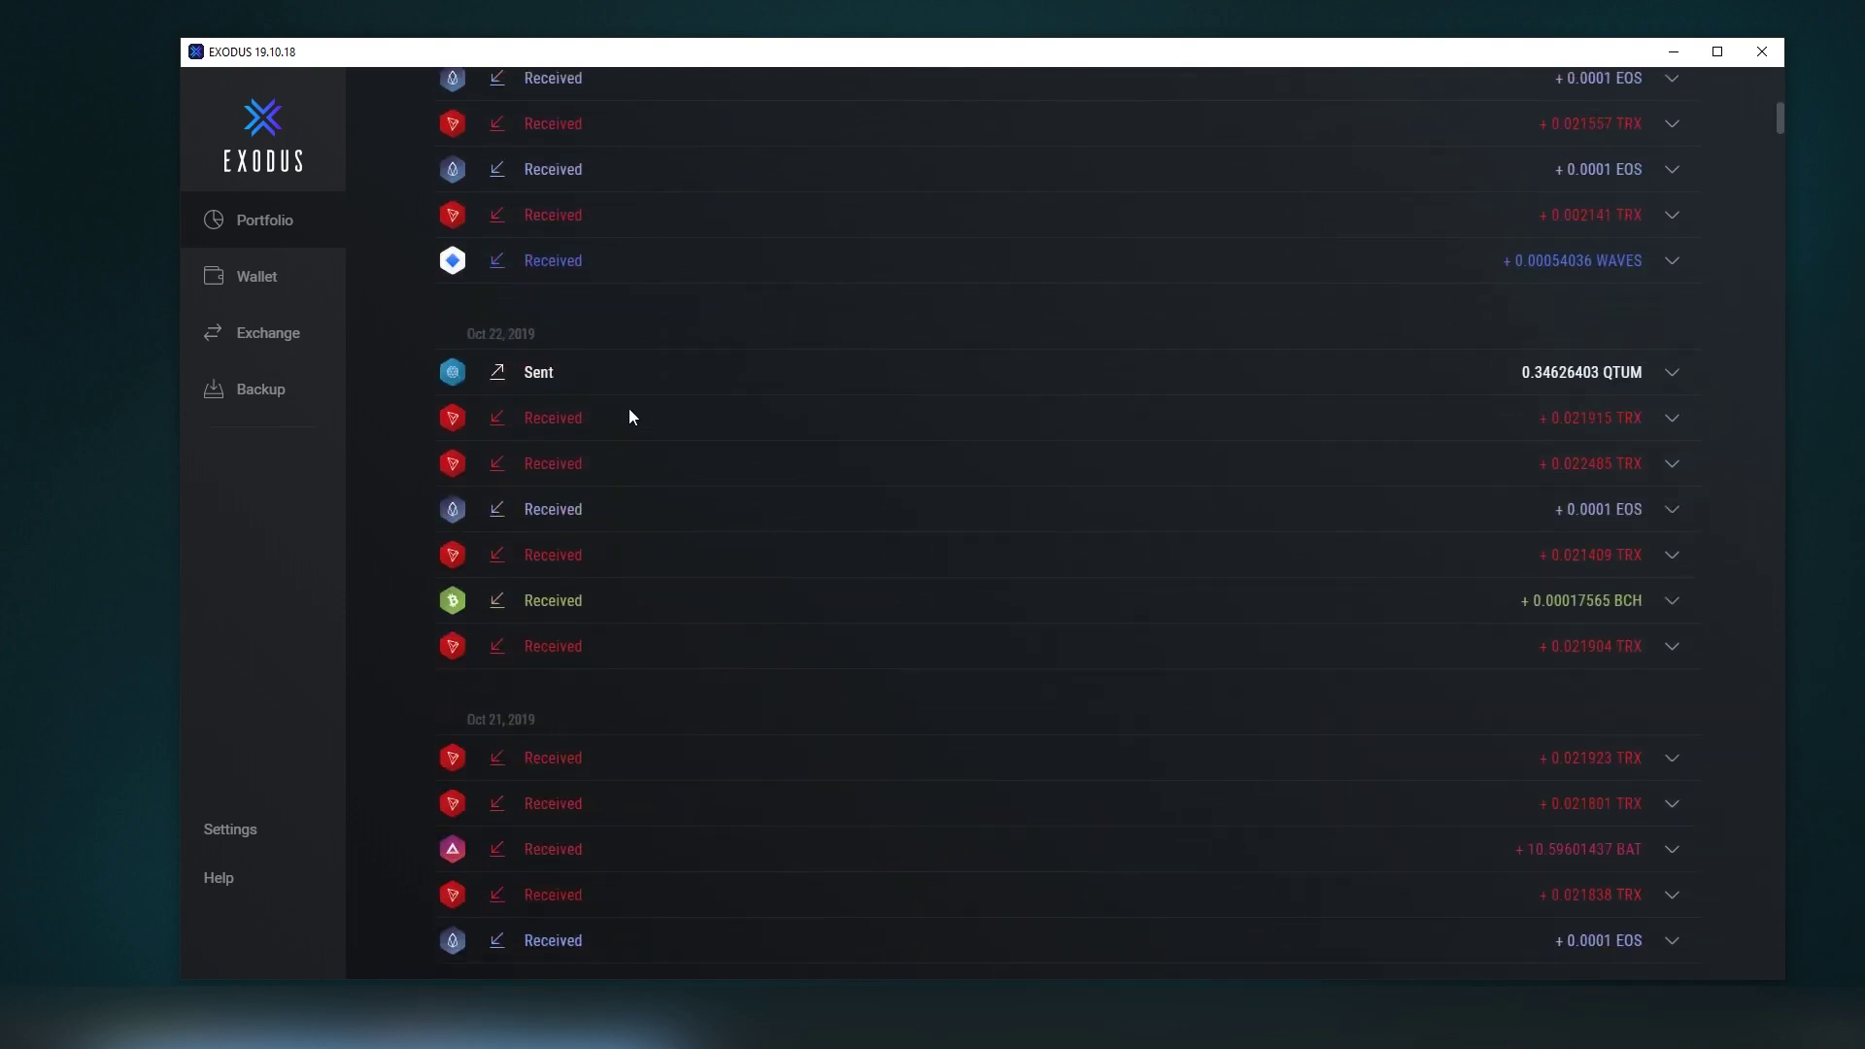
Step: Add the personal note "dividend" to the most recent received EOS transaction and collapse its details
scroll(628, 408, up, 3)
click(641, 408)
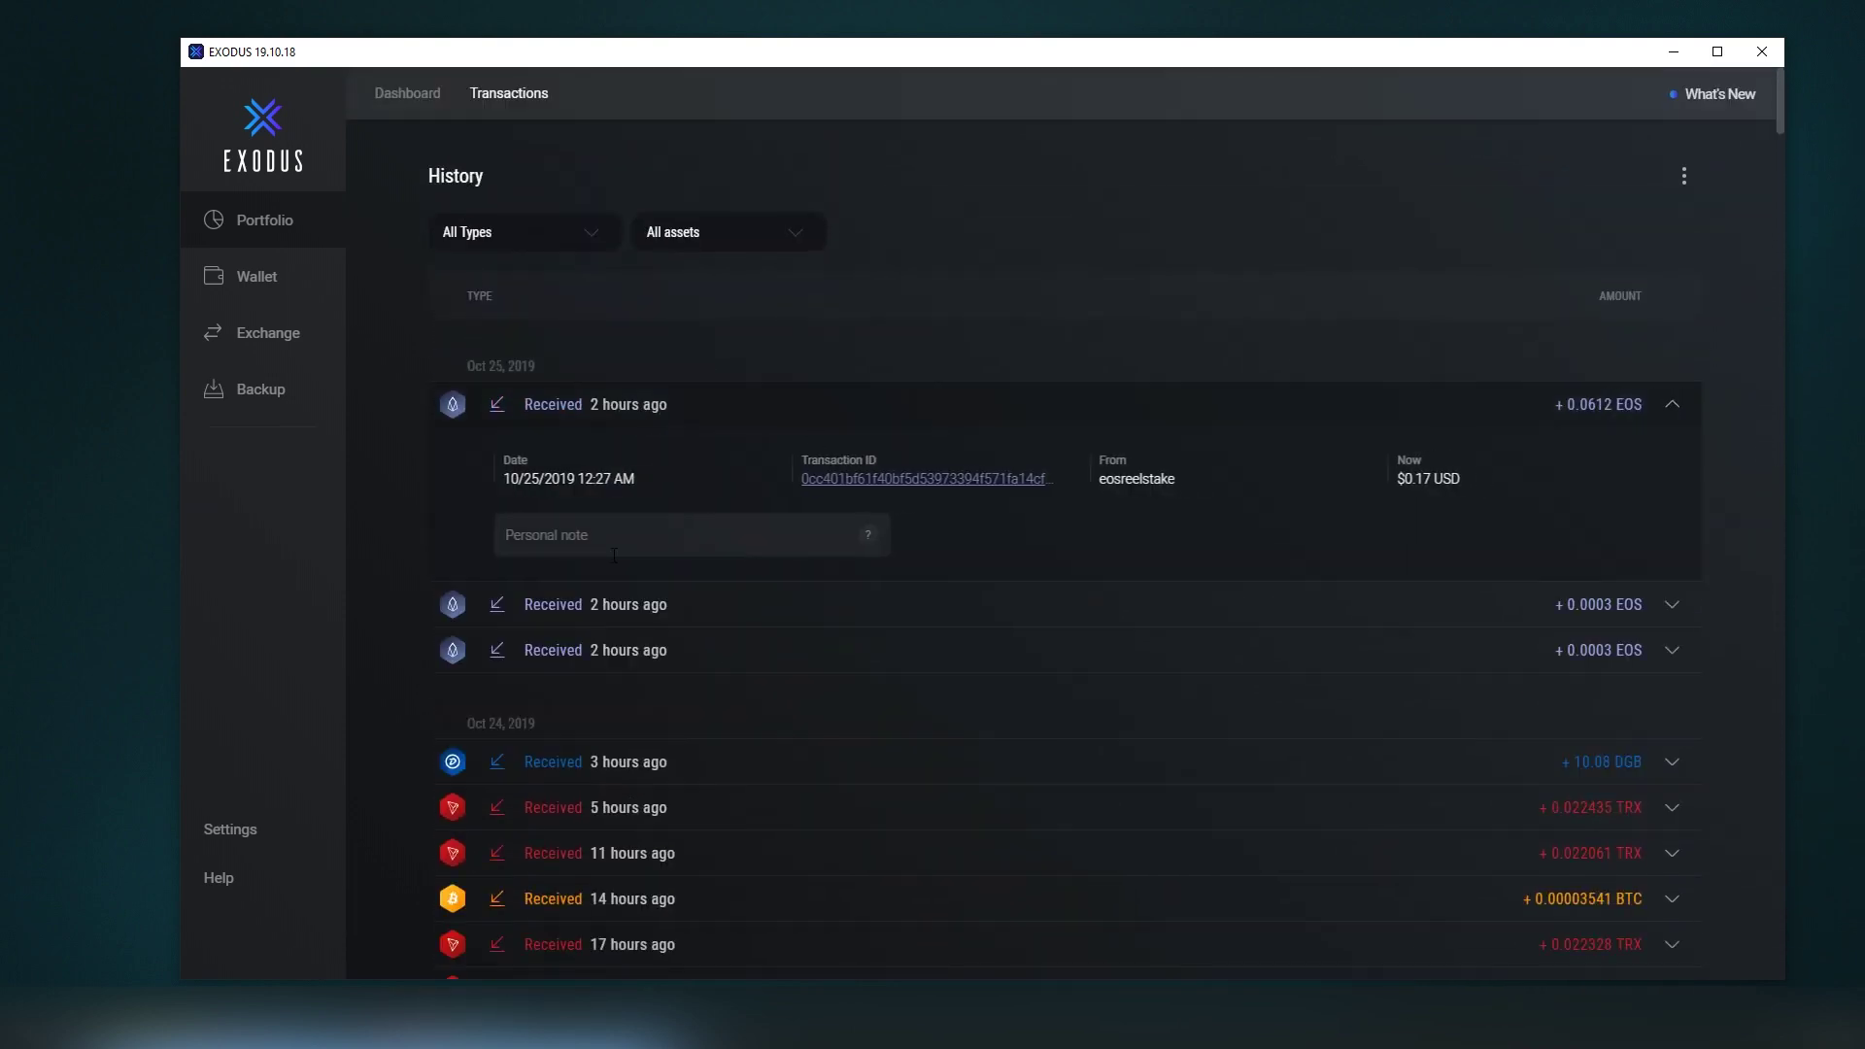
click(662, 538)
text(dividend)
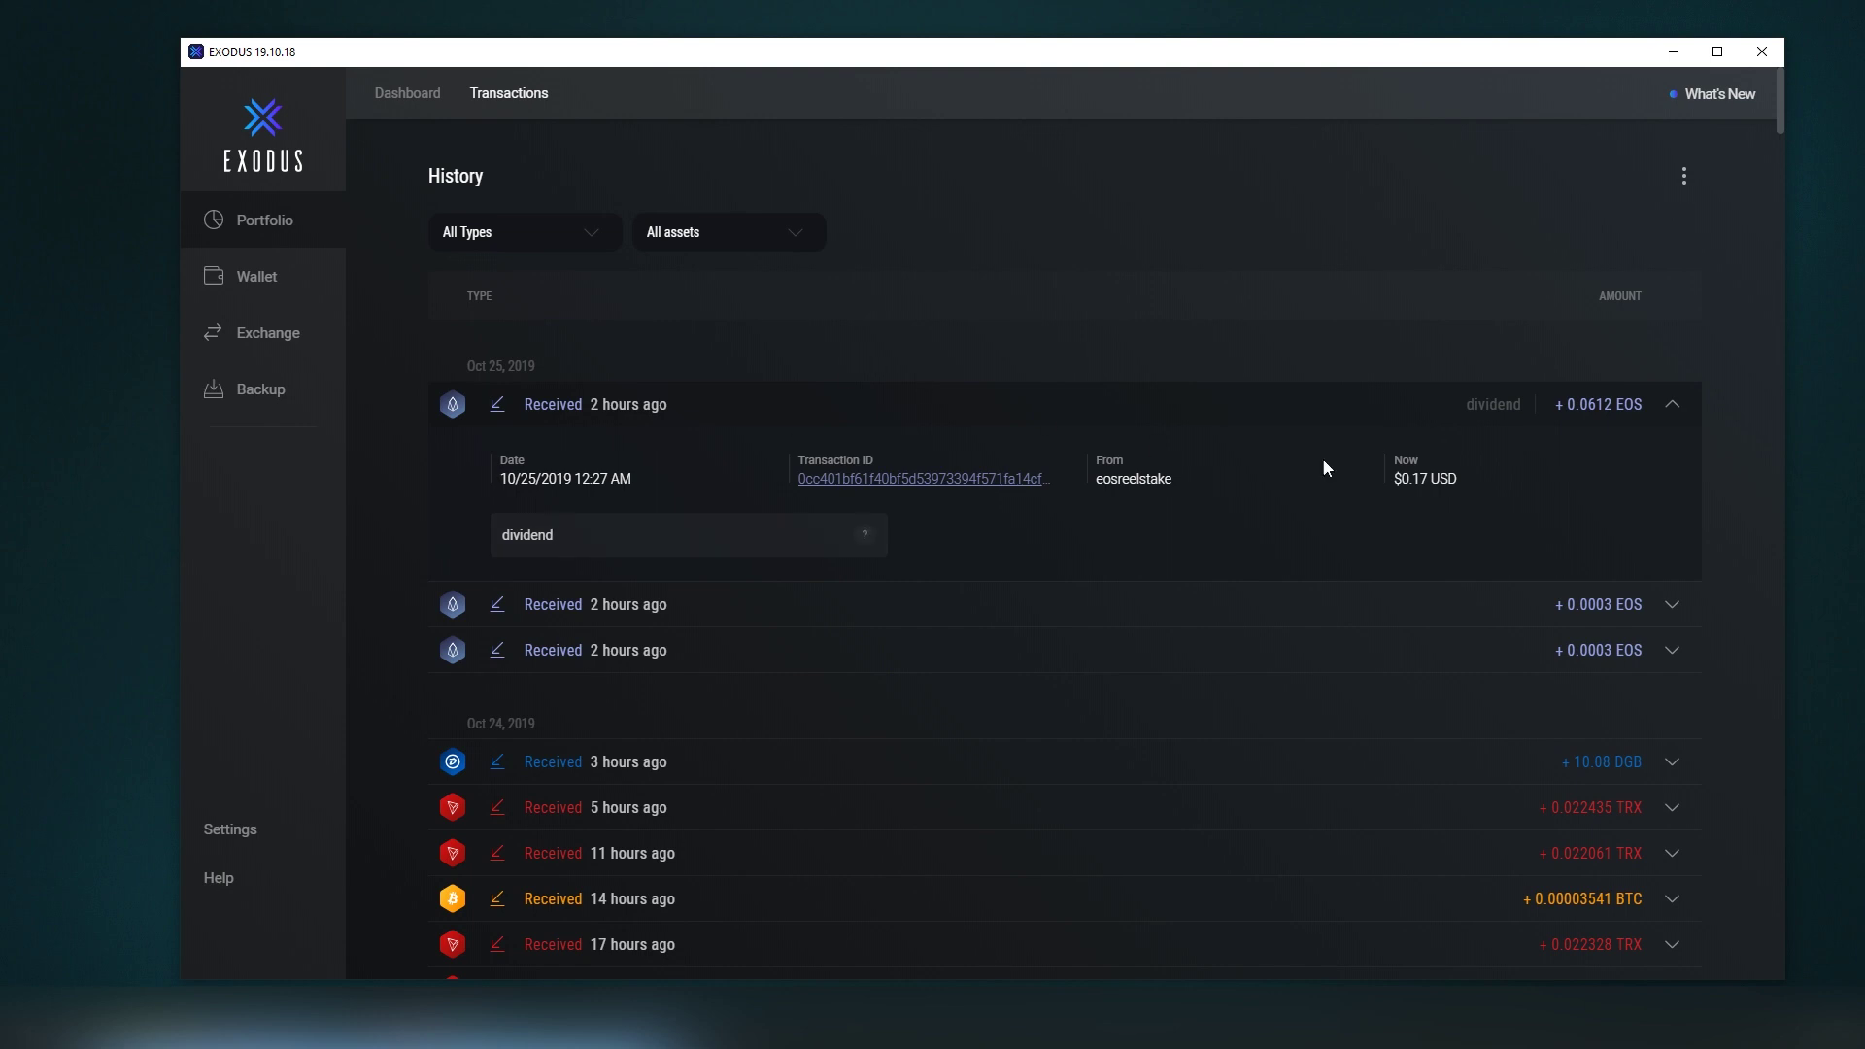
click(1292, 421)
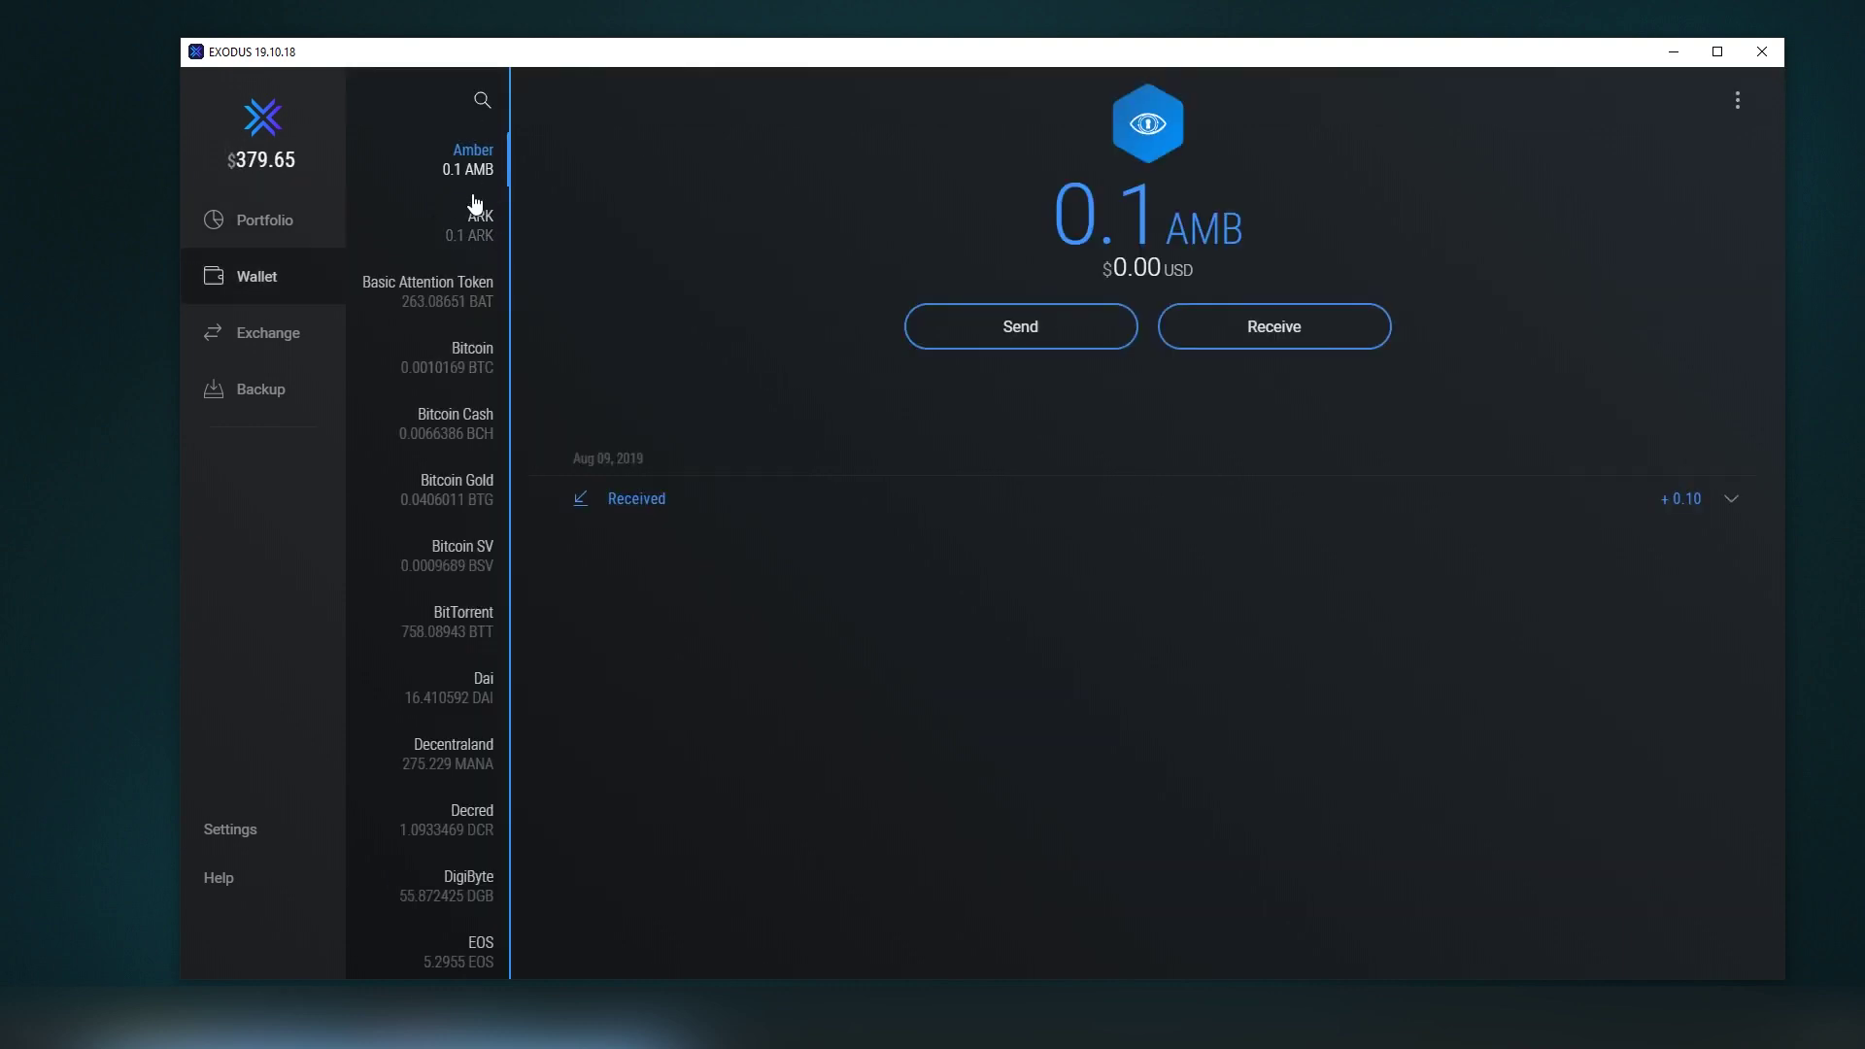
Step: Browse the wallet's asset list to its end and open the settings for enabling or disabling assets
scroll(433, 661, down, 10)
scroll(431, 643, down, 10)
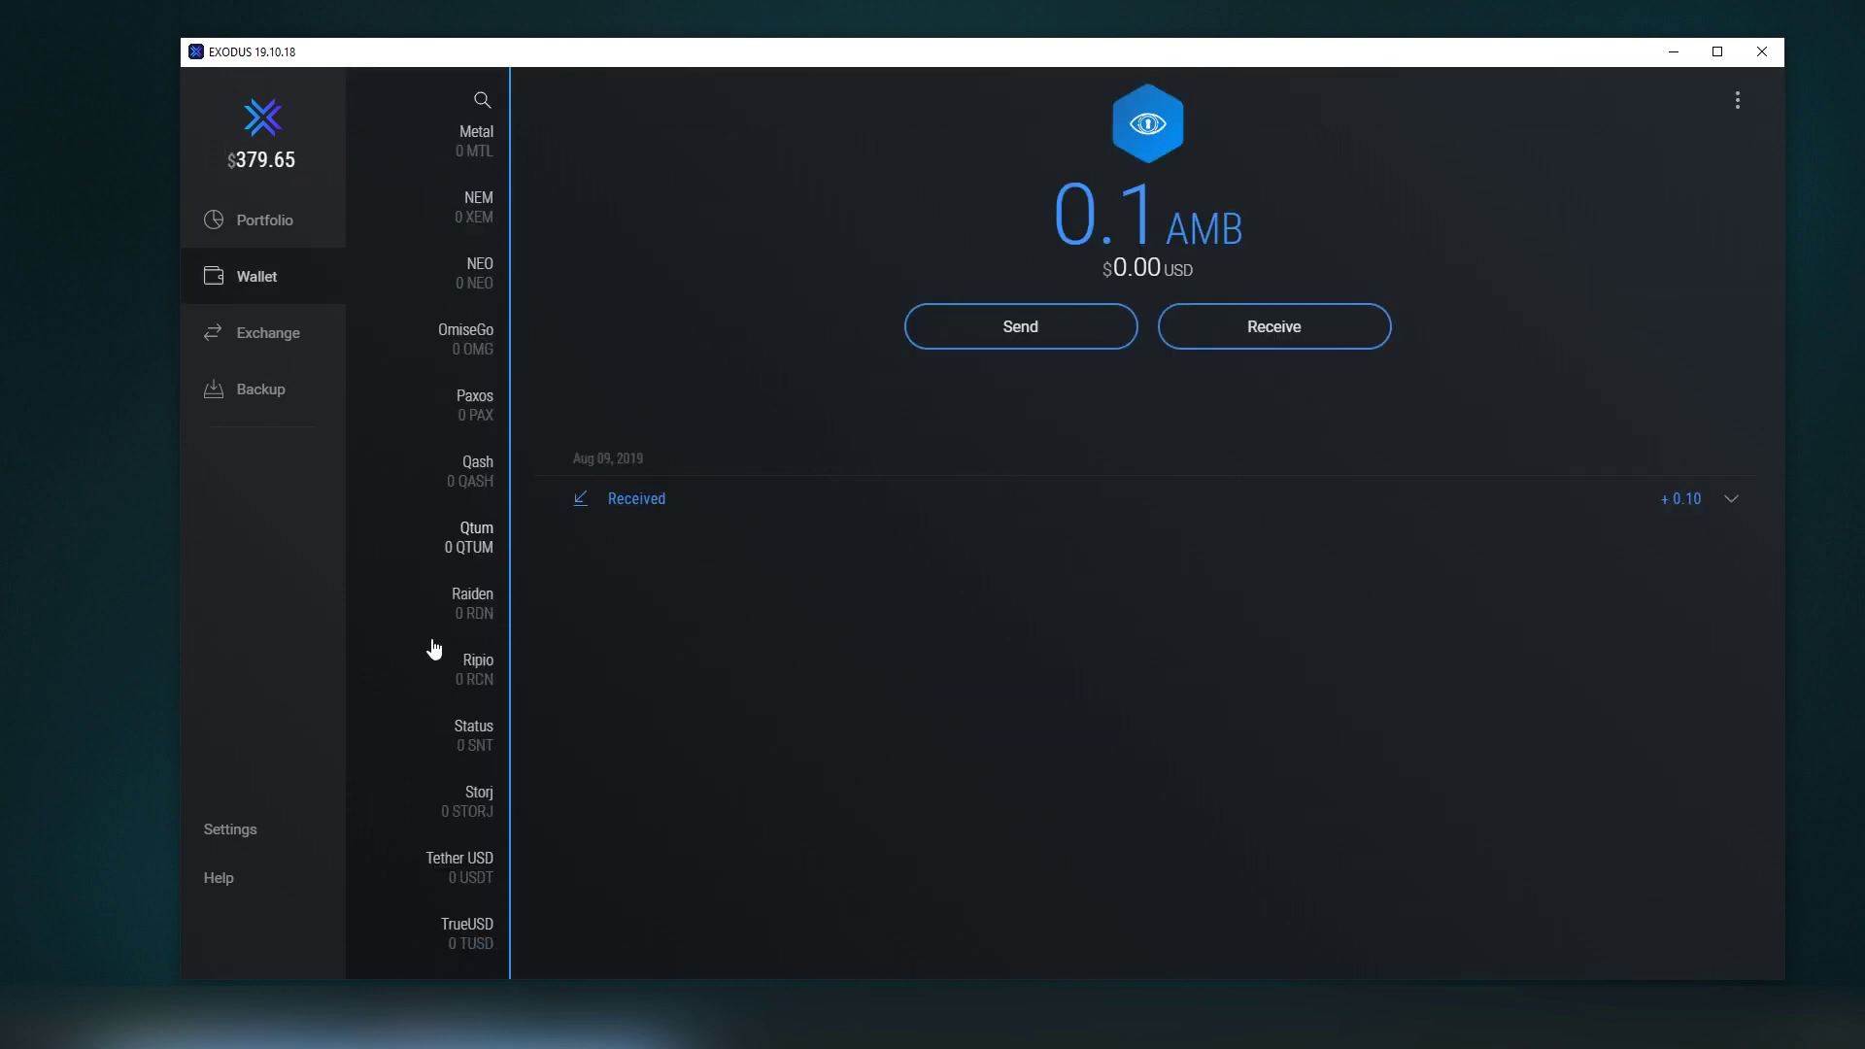
click(430, 938)
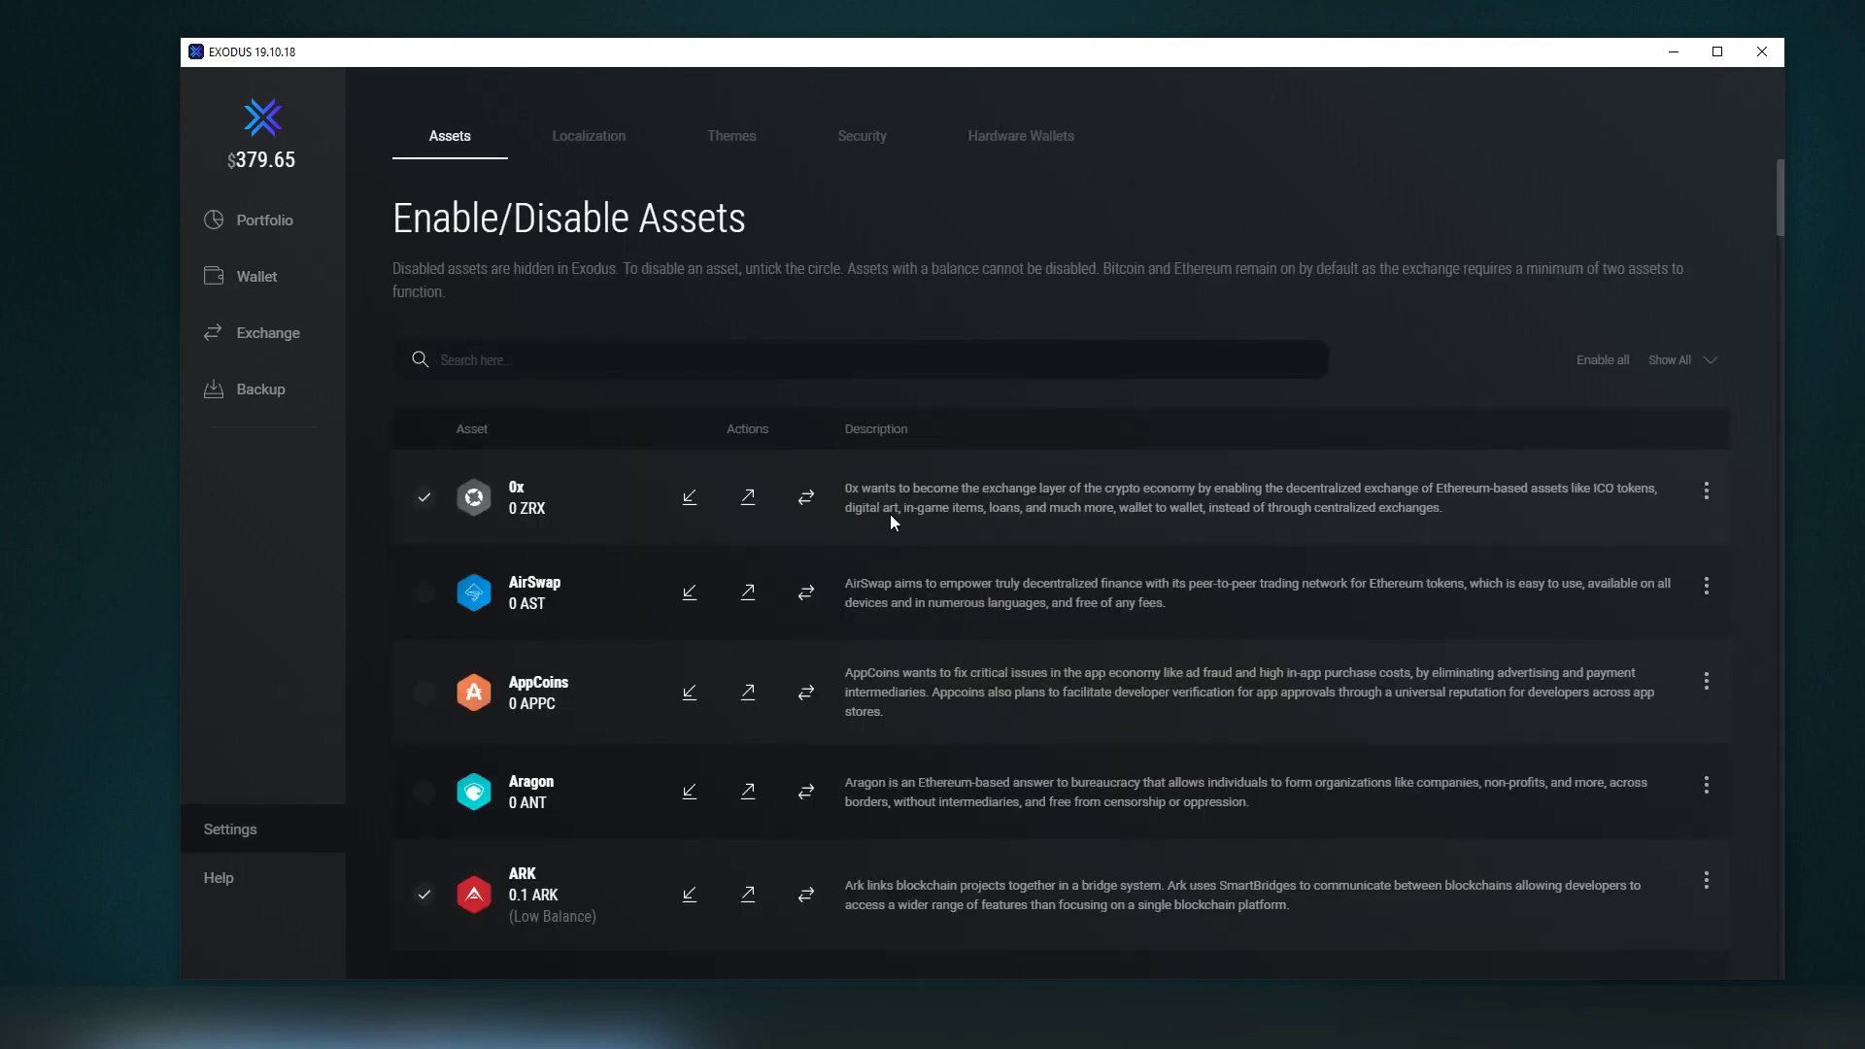
Step: Look through the first part of the supported assets, from 0x to Decentraland, with their descriptions and enabled states
scroll(894, 510, down, 2)
scroll(573, 389, up, 1)
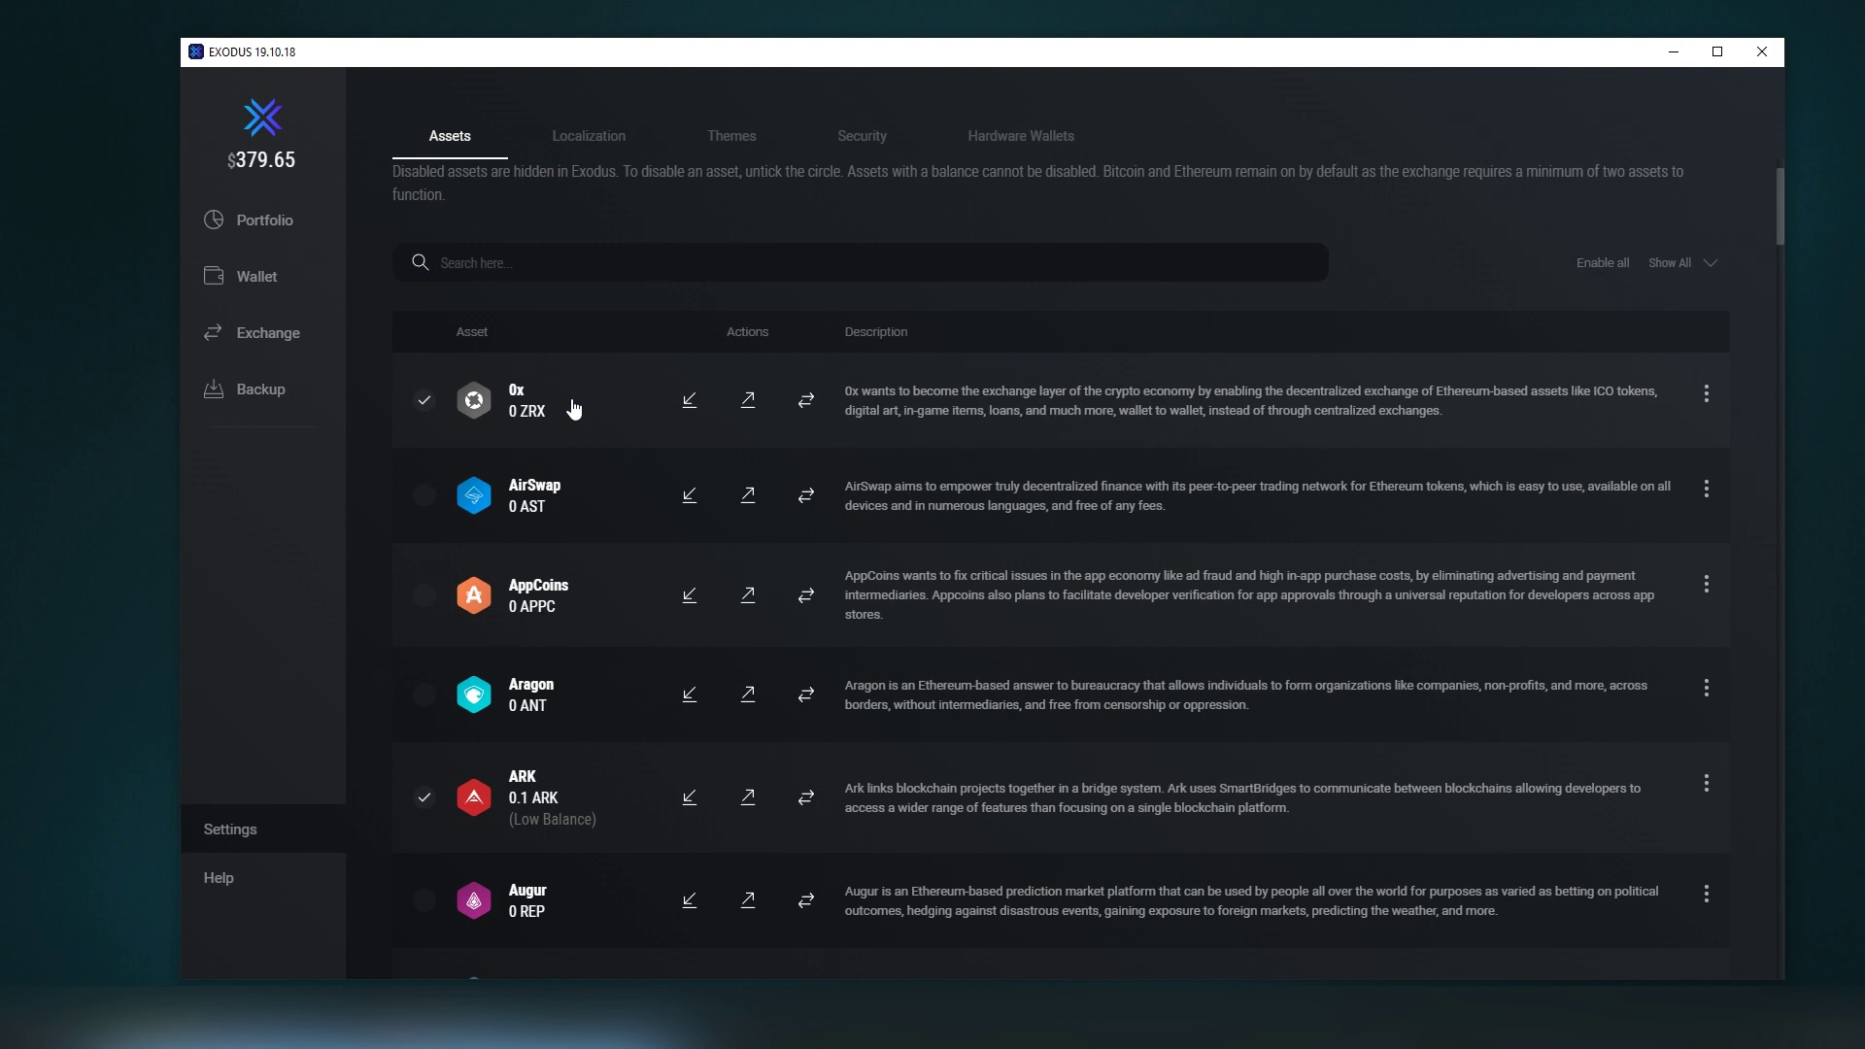
scroll(600, 430, down, 1)
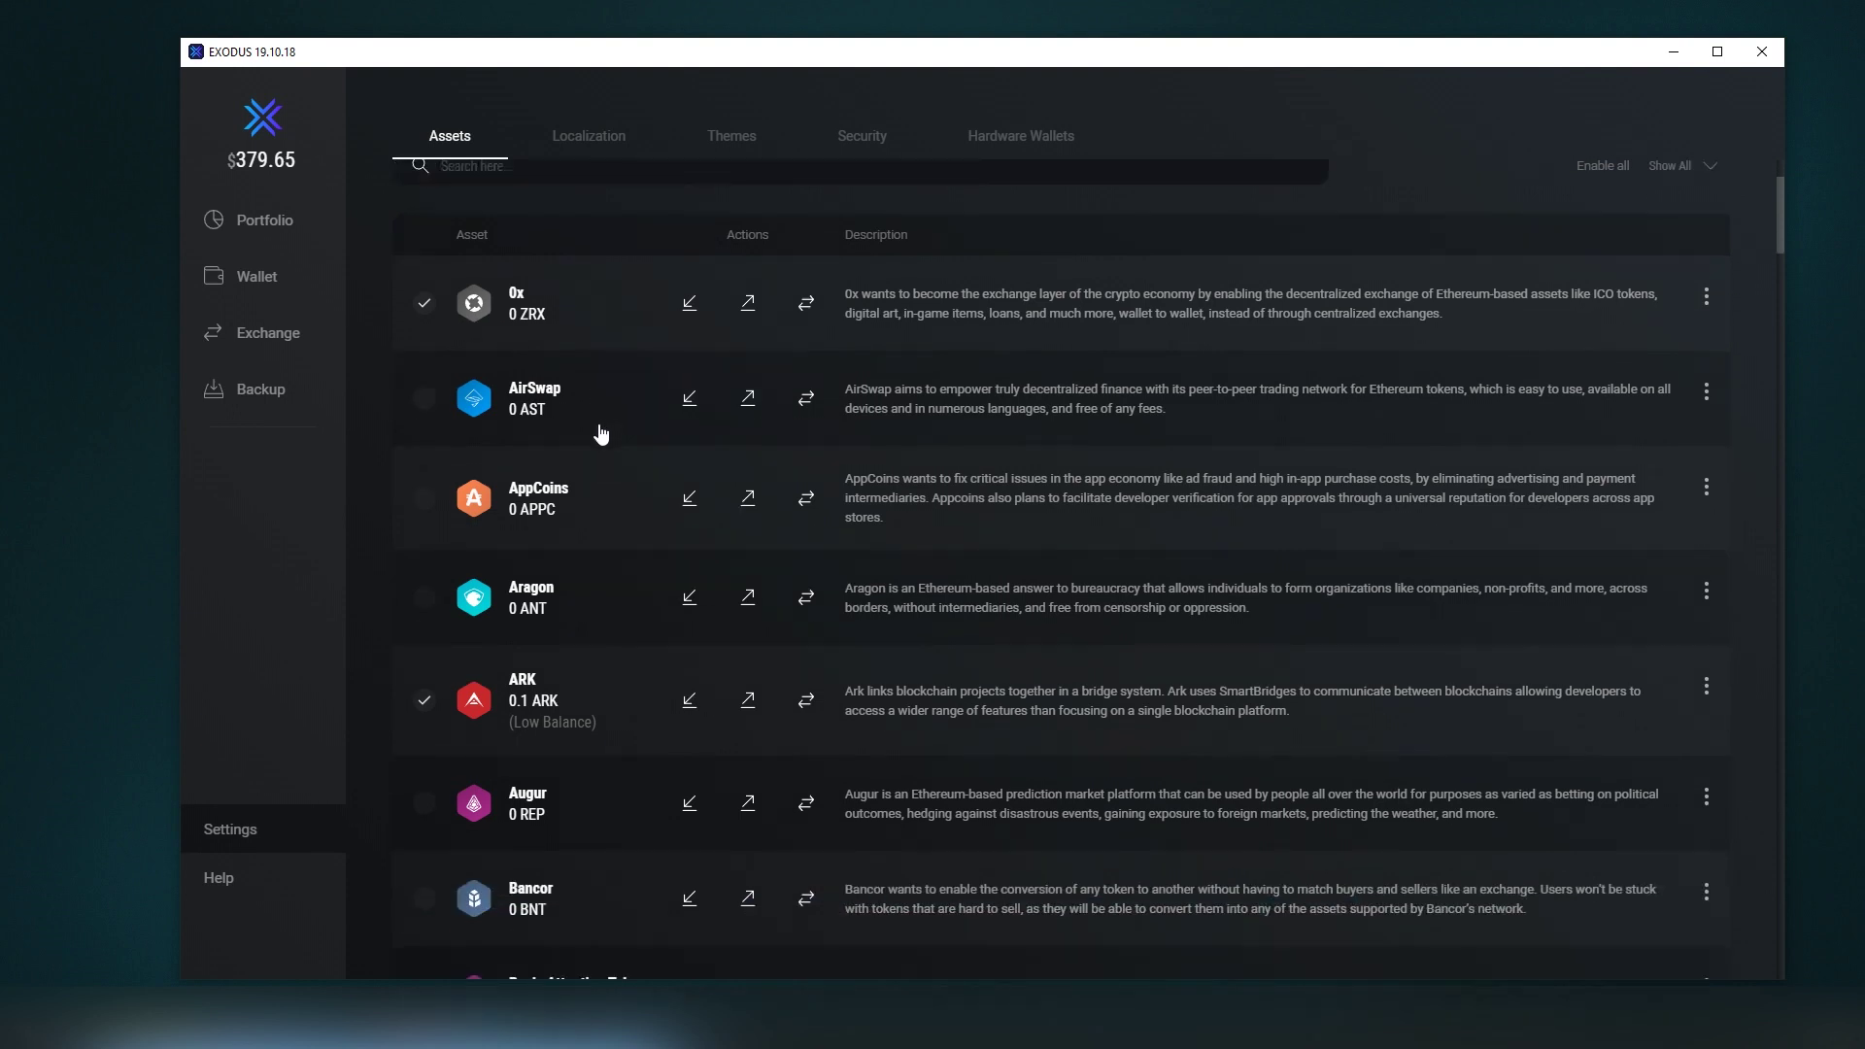
scroll(599, 430, down, 3)
scroll(599, 433, down, 2)
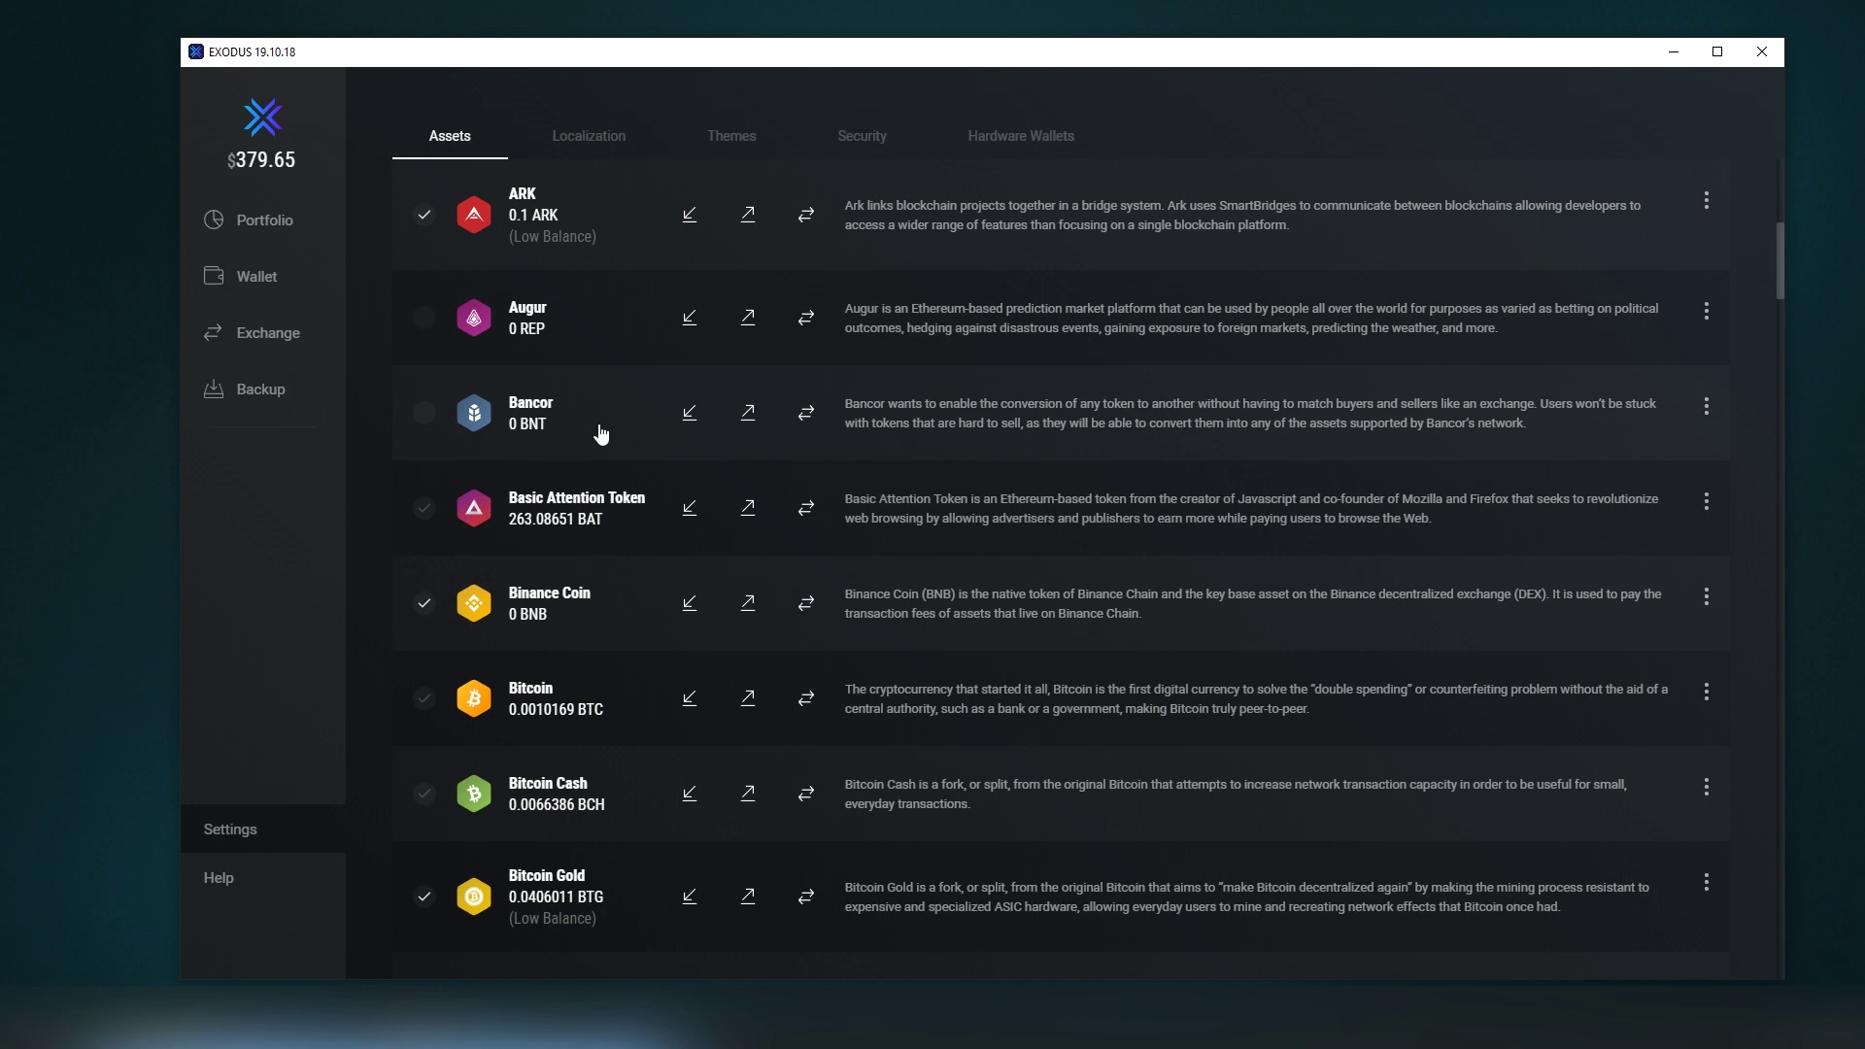
scroll(601, 433, up, 2)
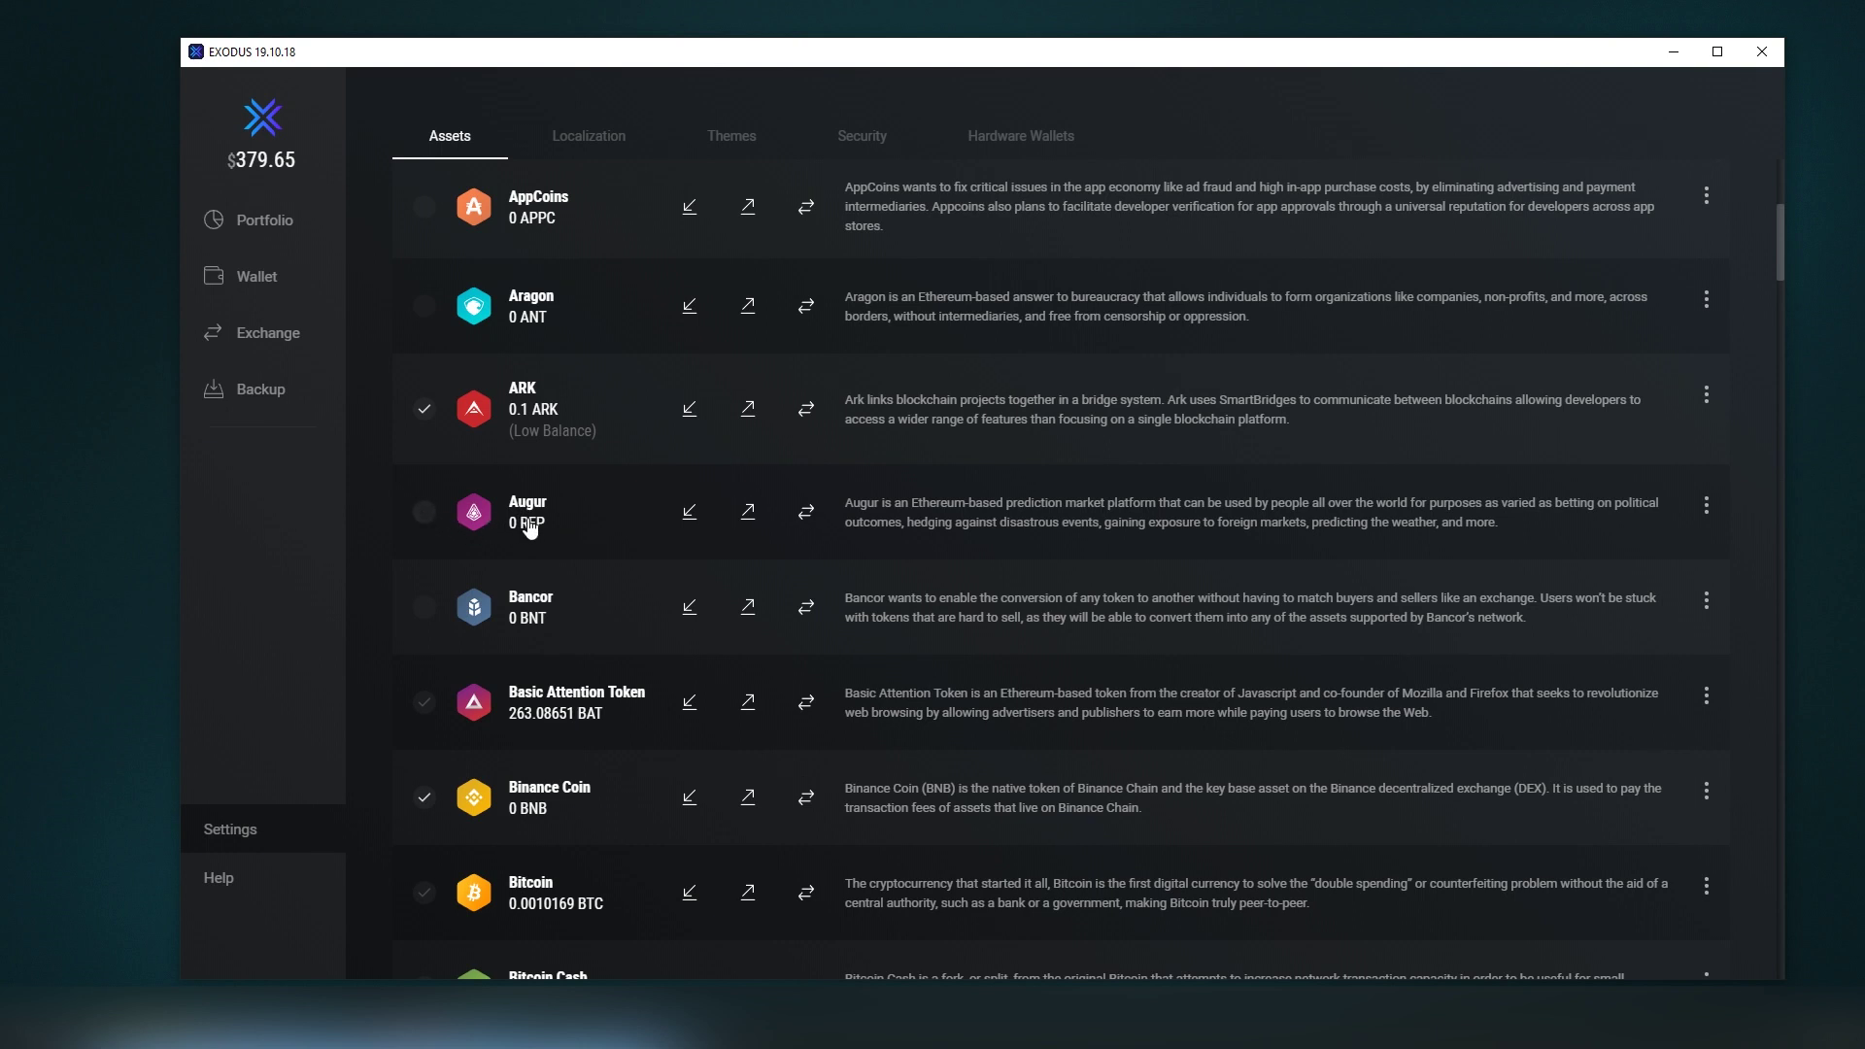
scroll(533, 529, up, 3)
scroll(535, 386, down, 7)
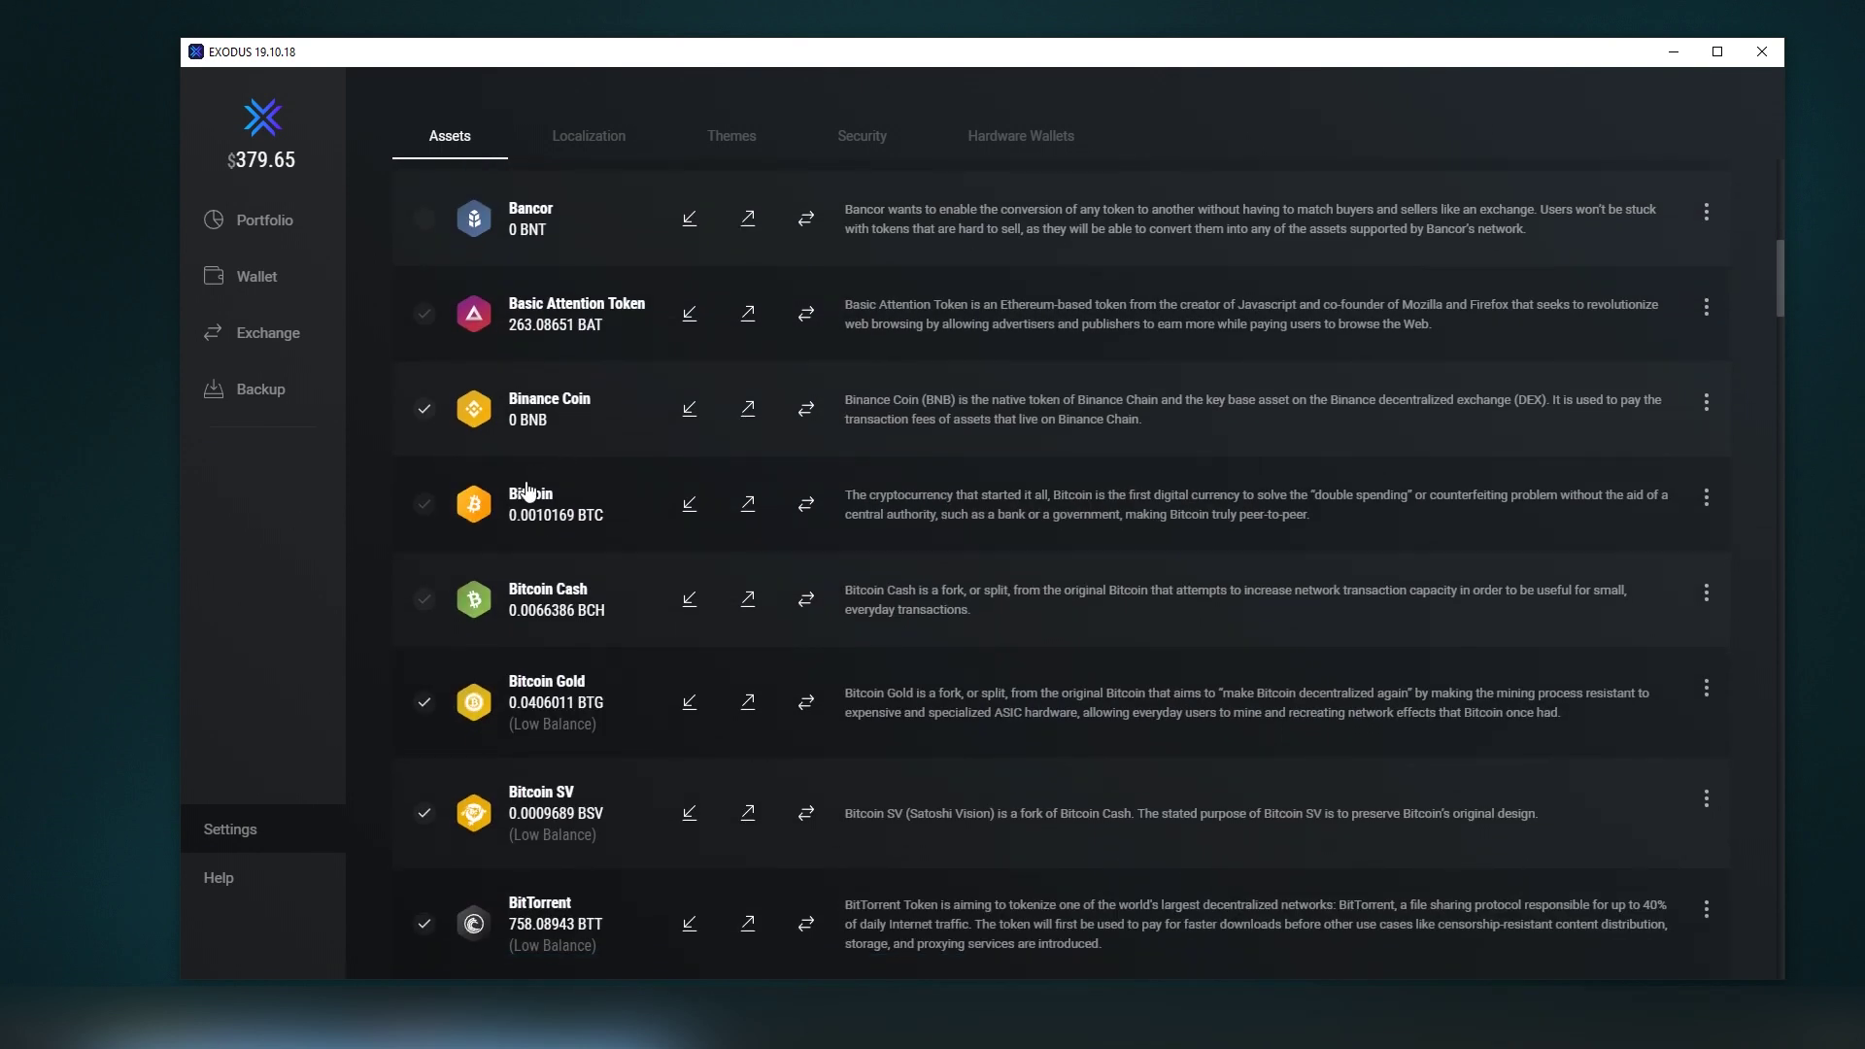
scroll(529, 491, down, 2)
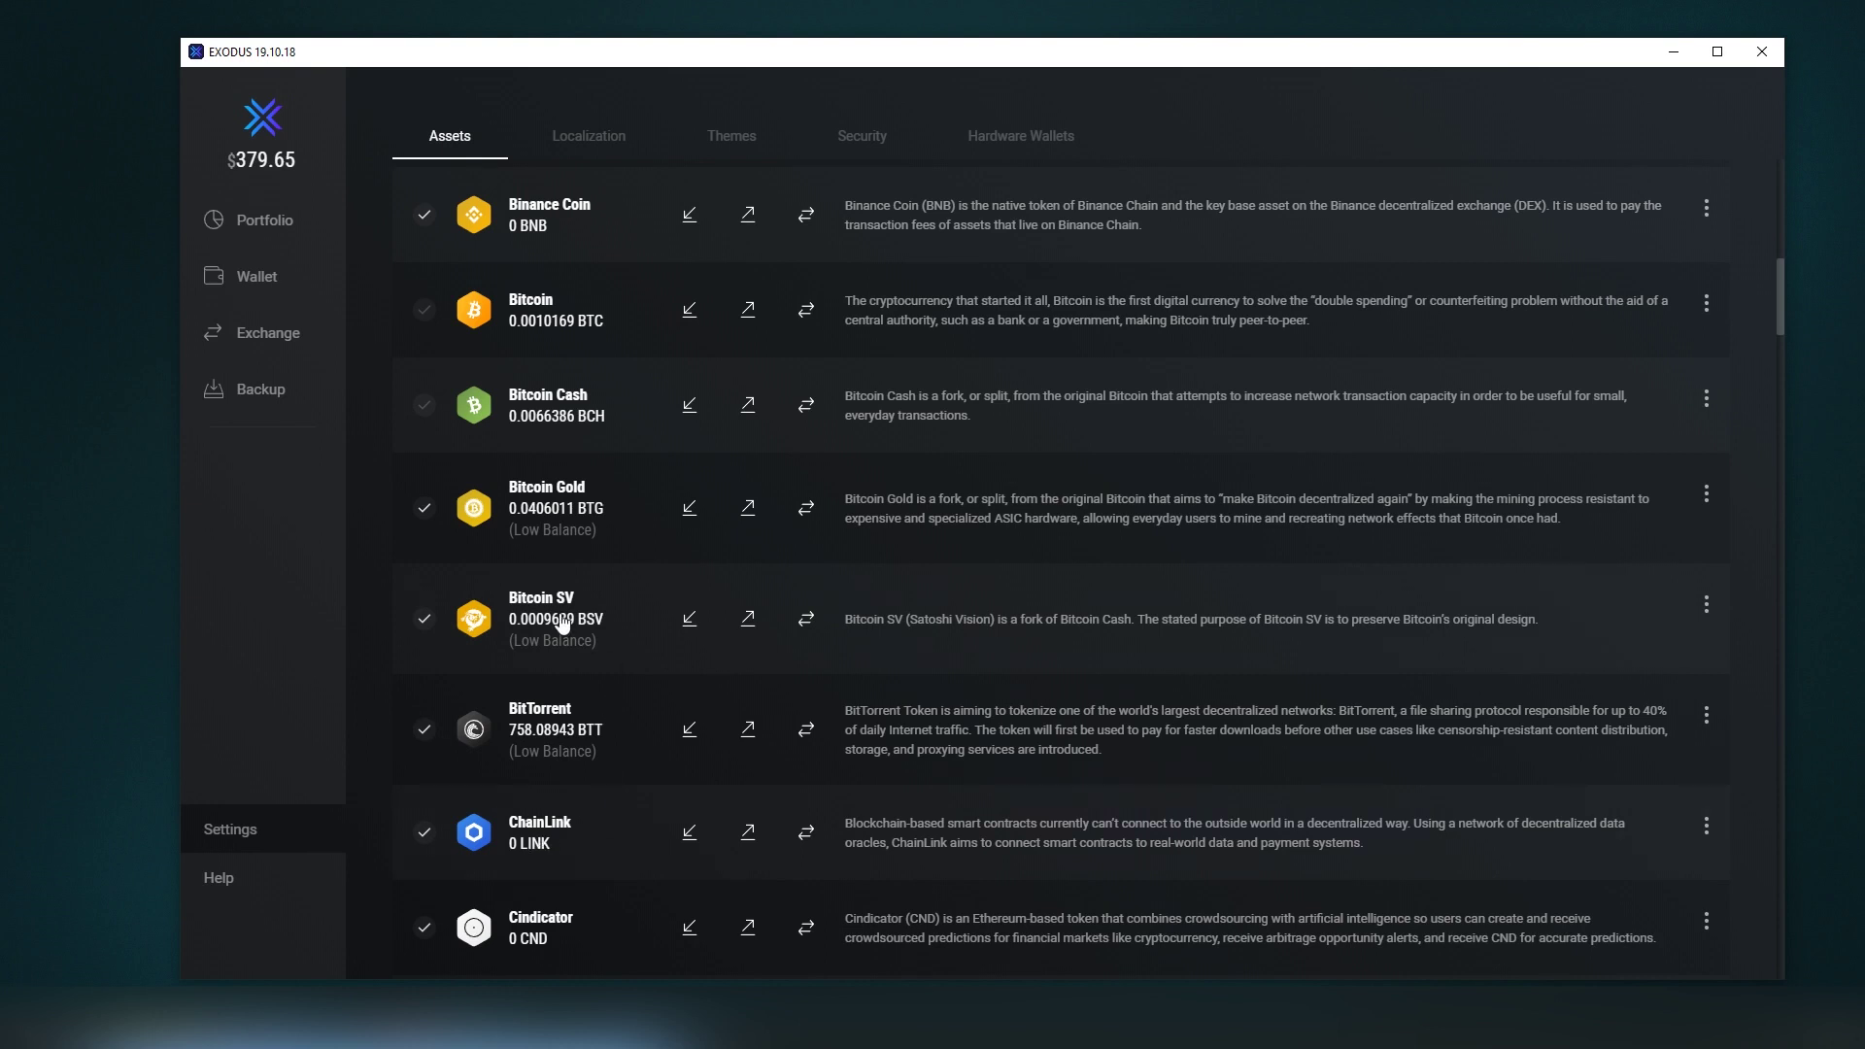
scroll(558, 621, down, 2)
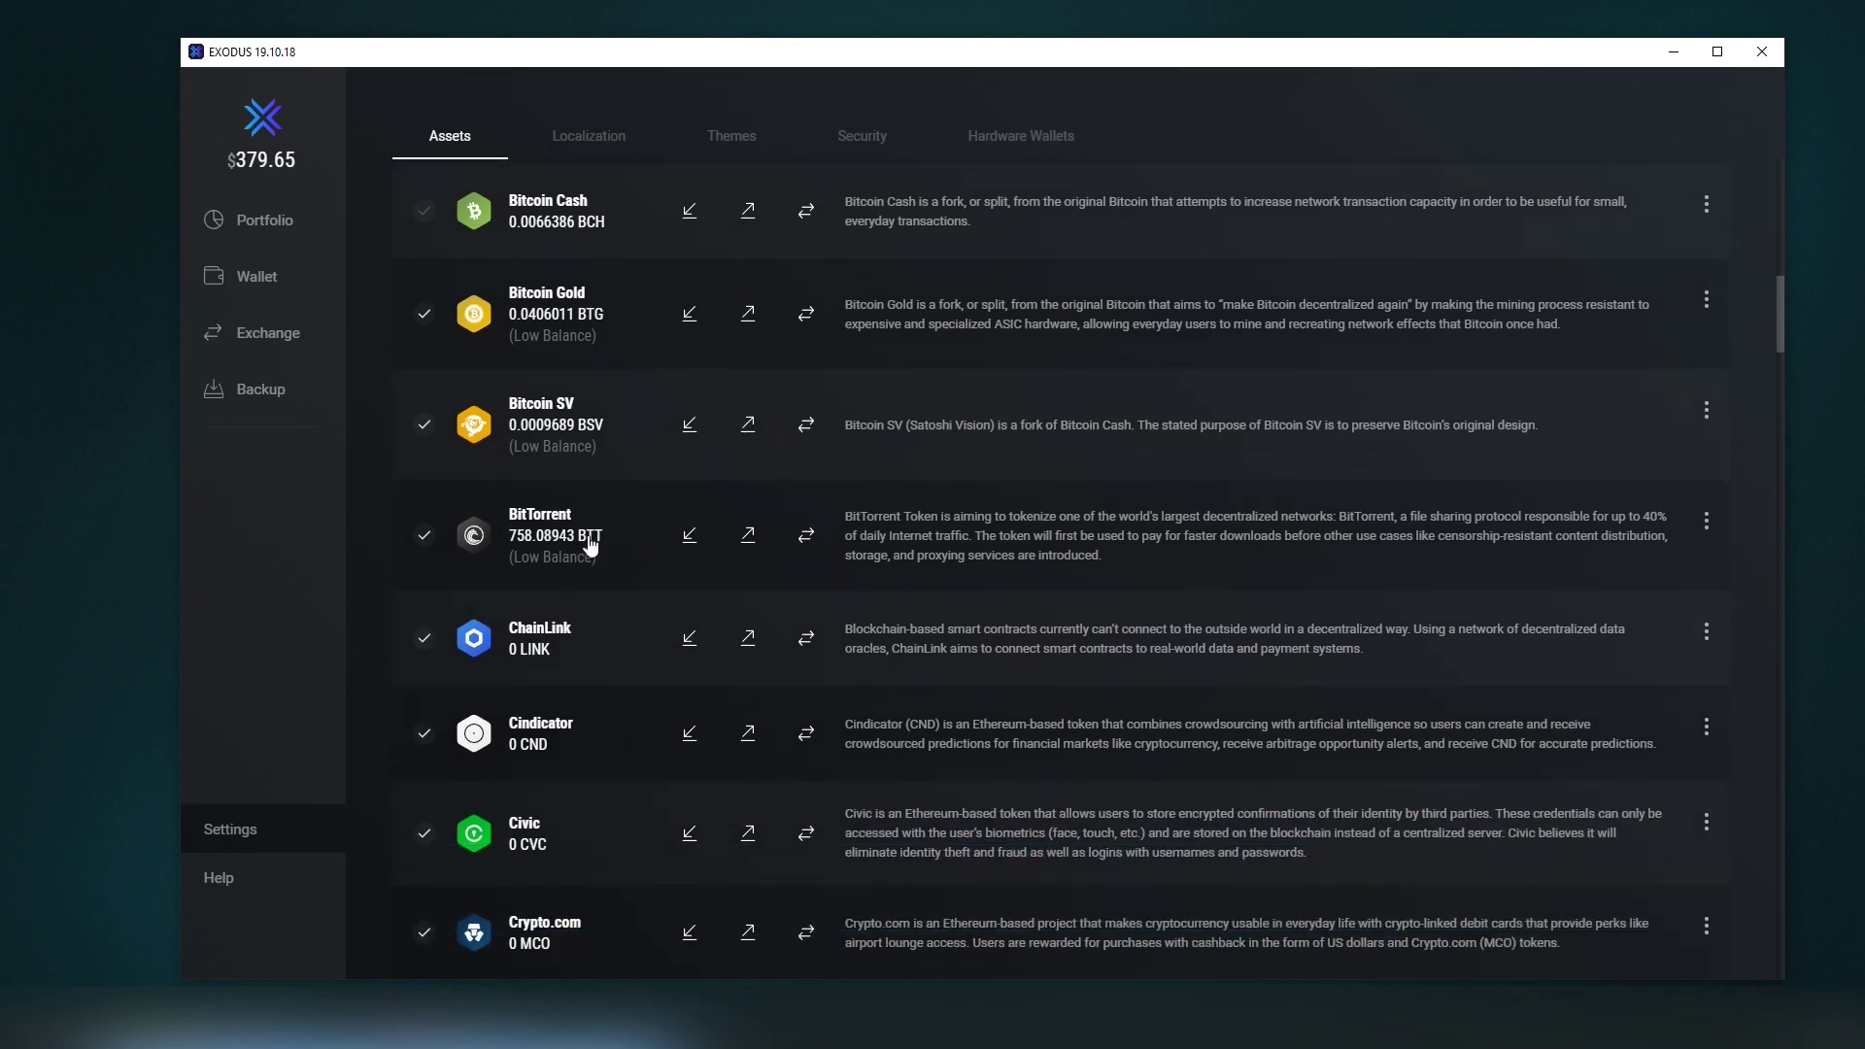
scroll(582, 544, down, 2)
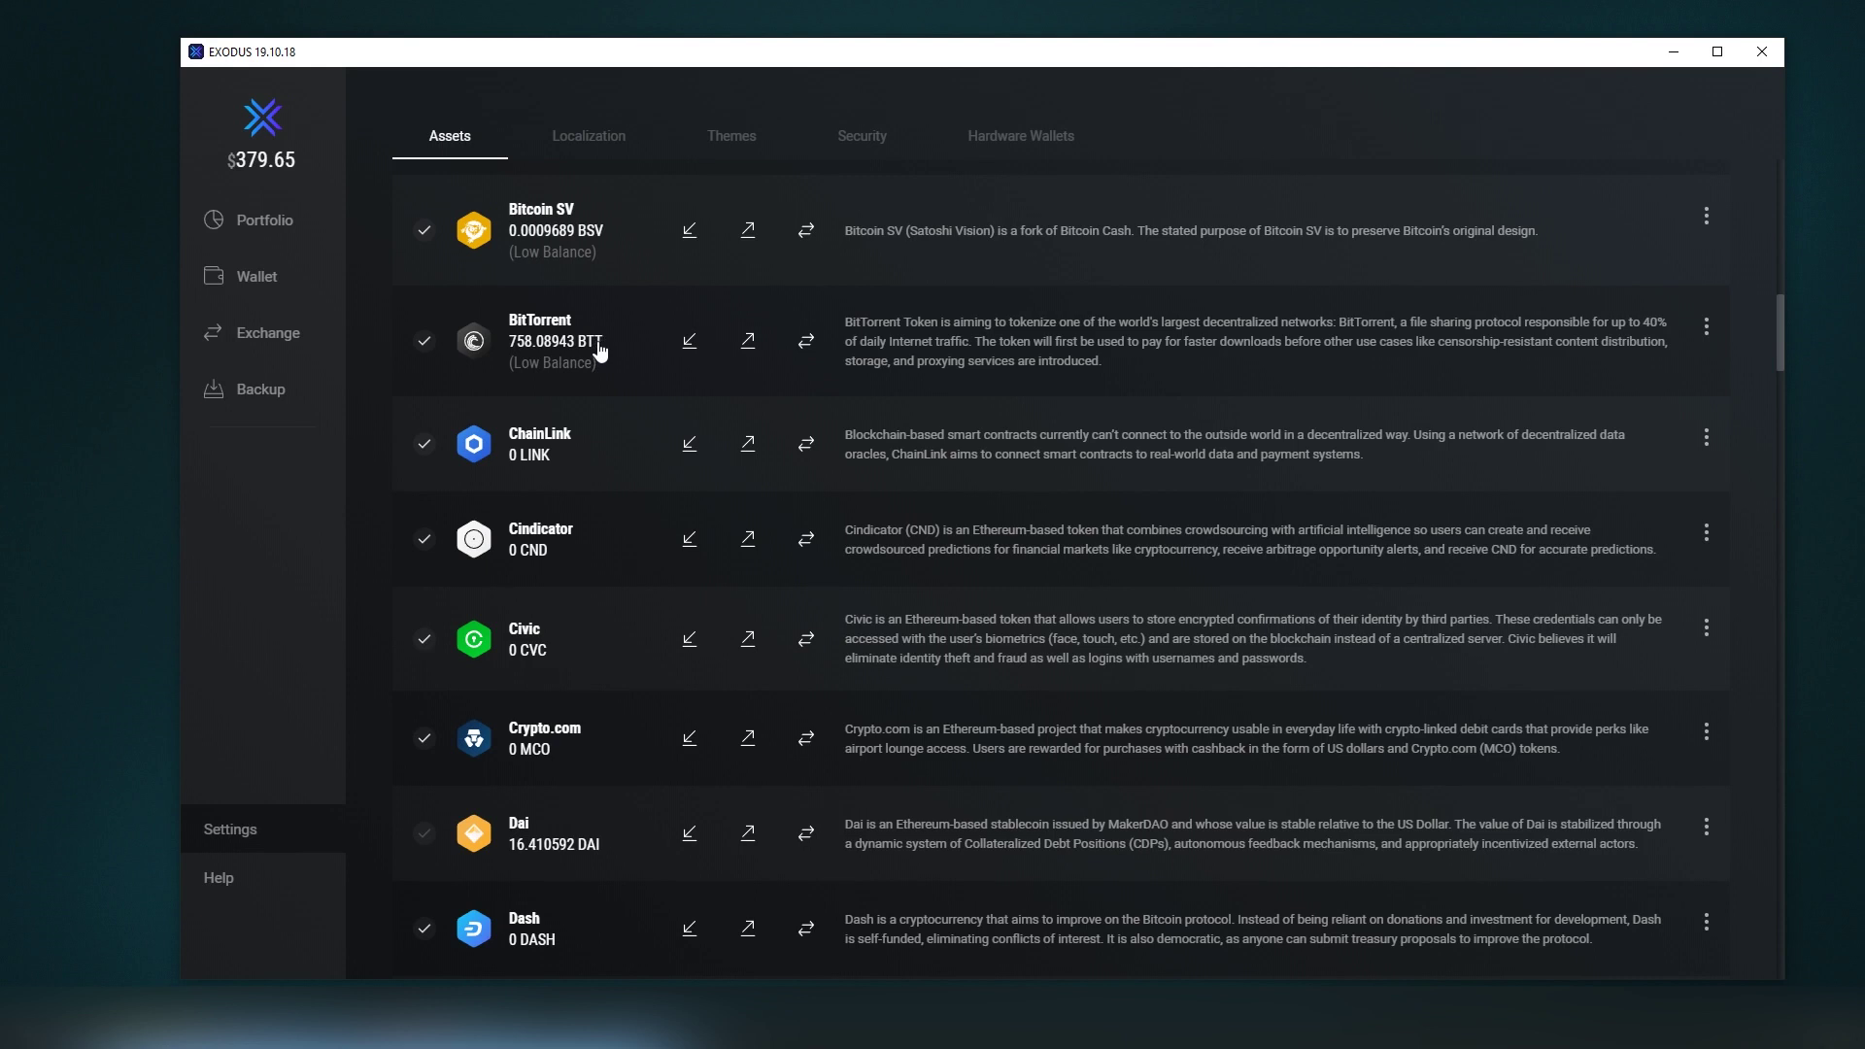
scroll(583, 406, down, 1)
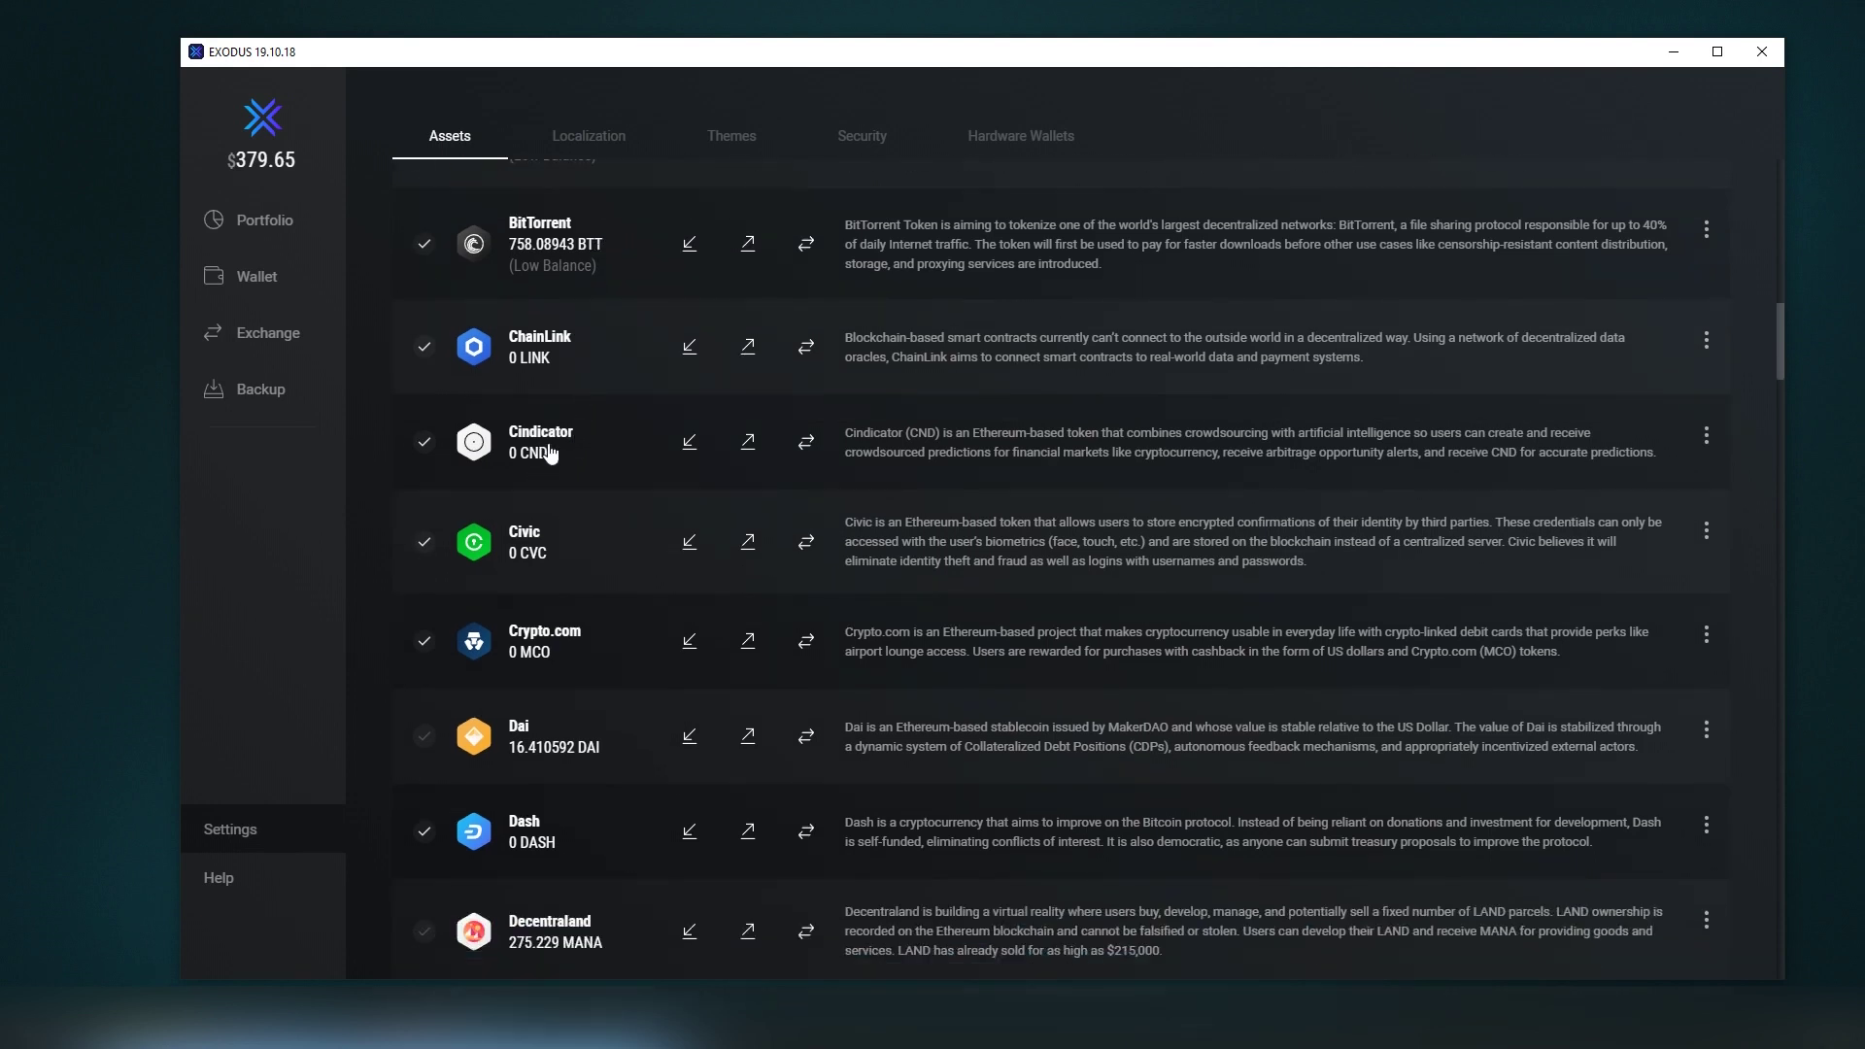
Step: Continue through the supported assets from Decred past Monero and Ontology to USD Coin
scroll(554, 457, down, 5)
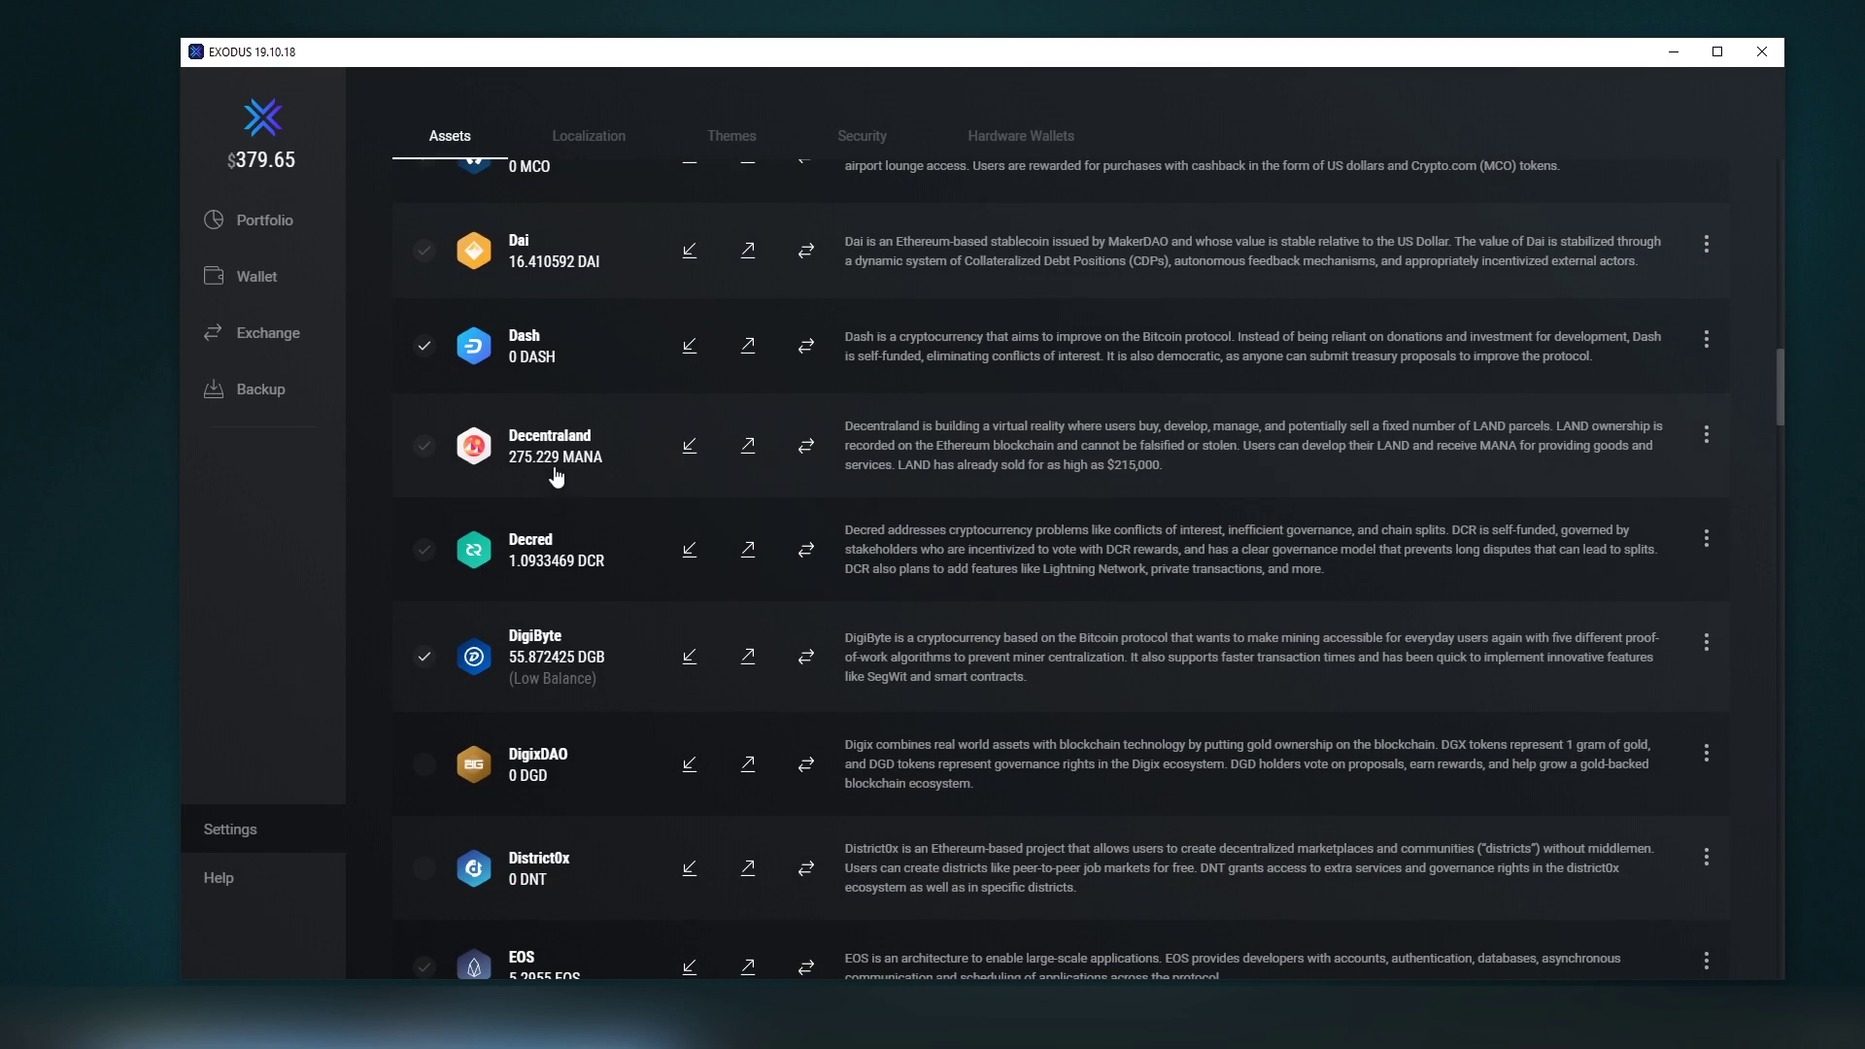
scroll(580, 563, down, 1)
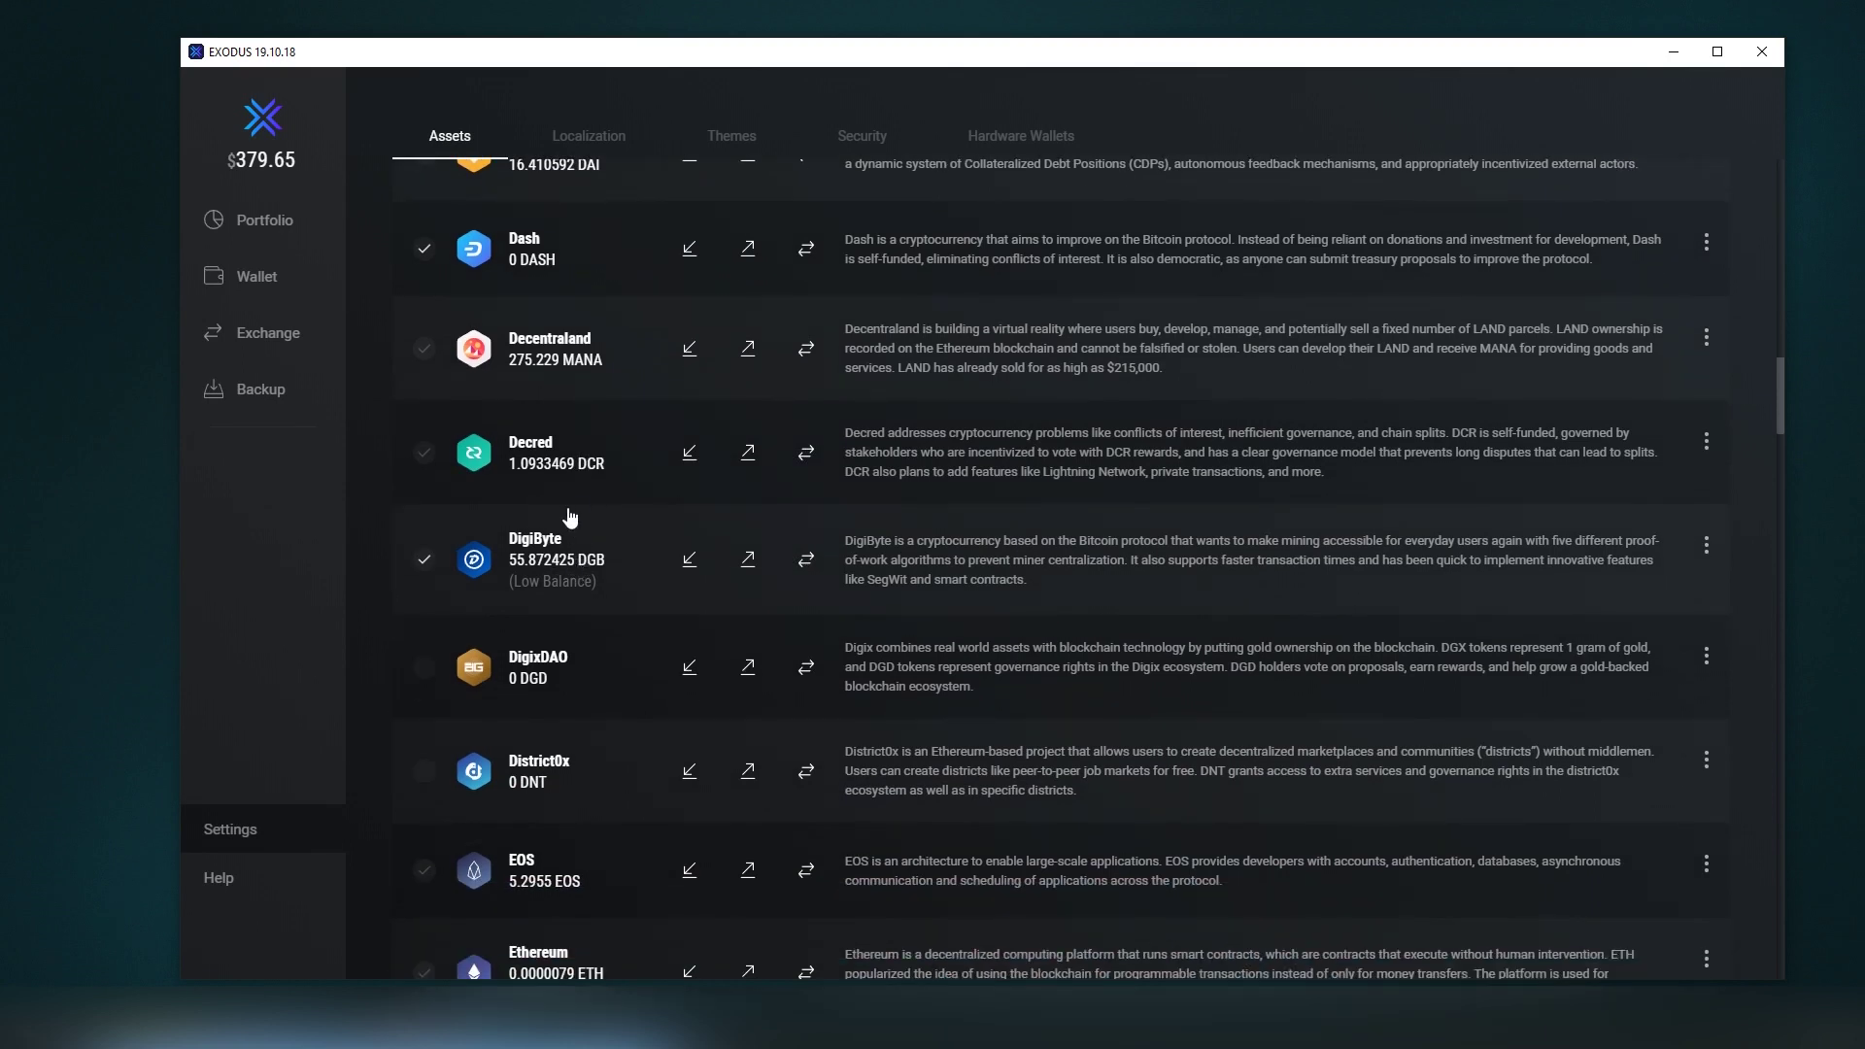
scroll(625, 546, down, 2)
scroll(625, 550, down, 3)
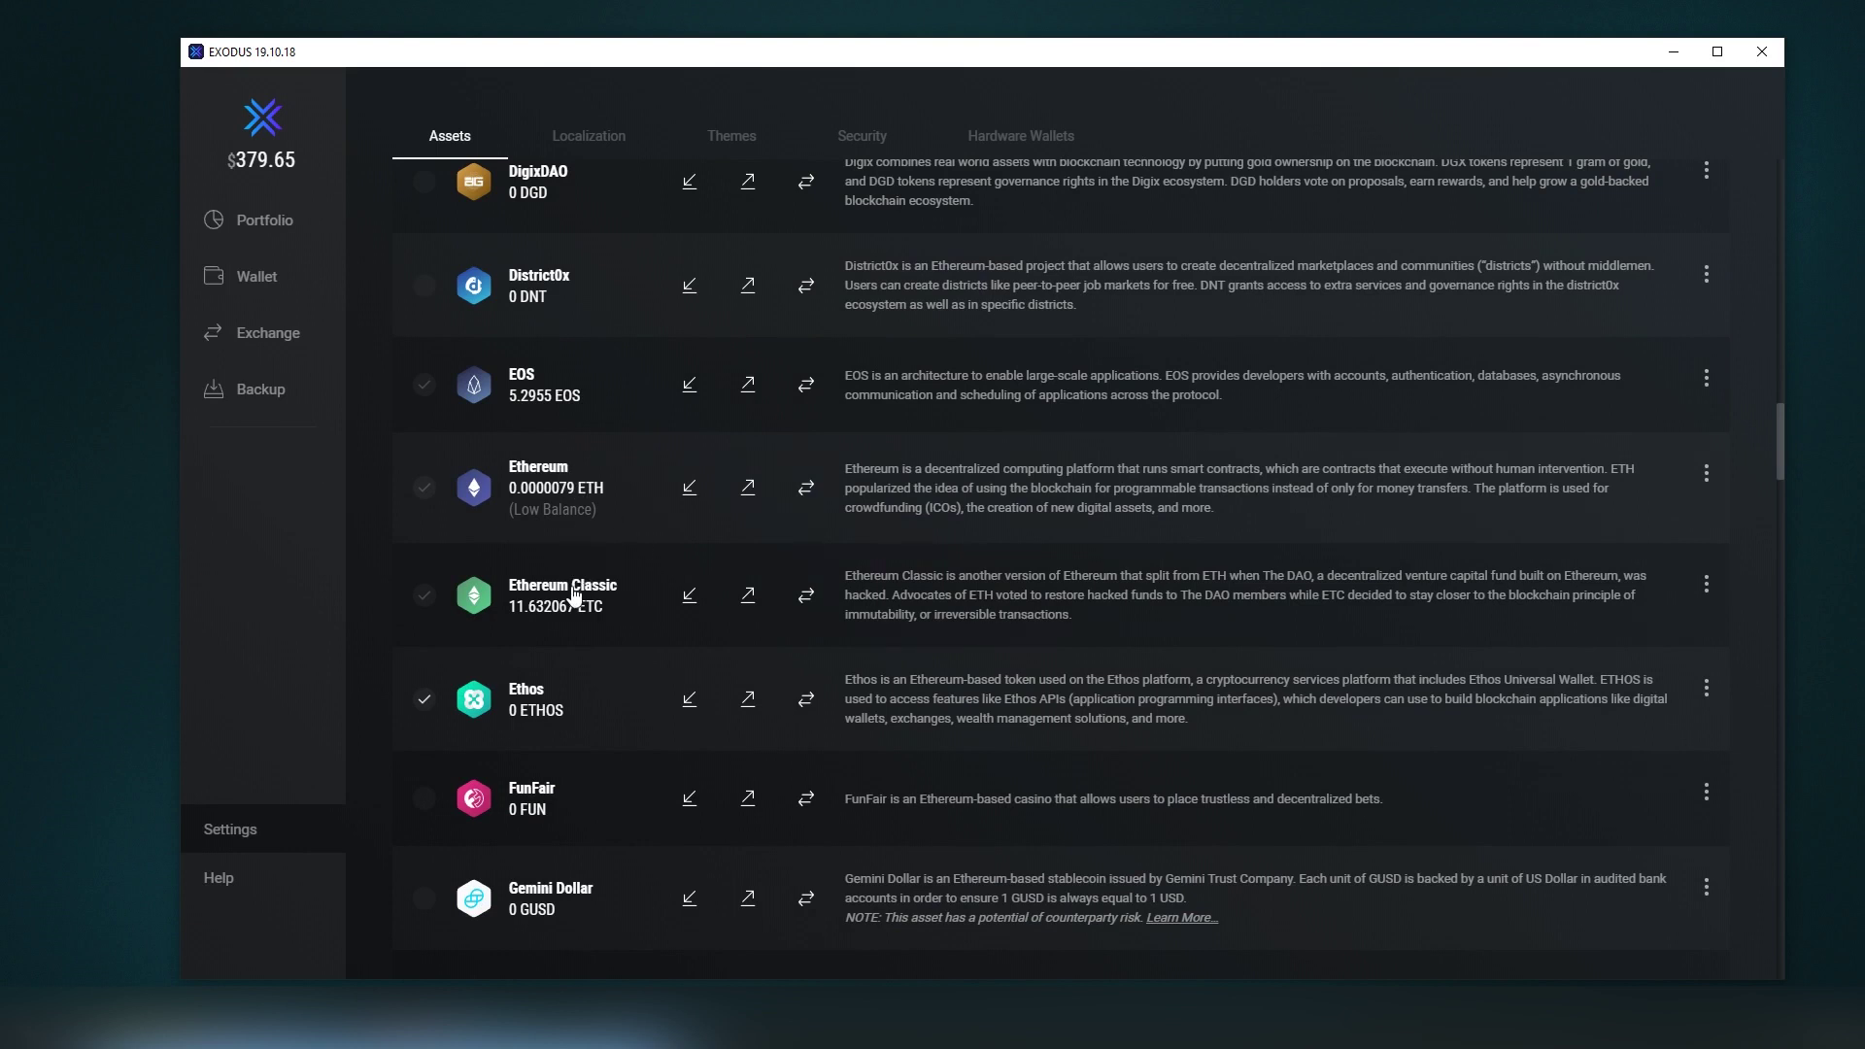
scroll(584, 502, down, 4)
scroll(583, 502, down, 5)
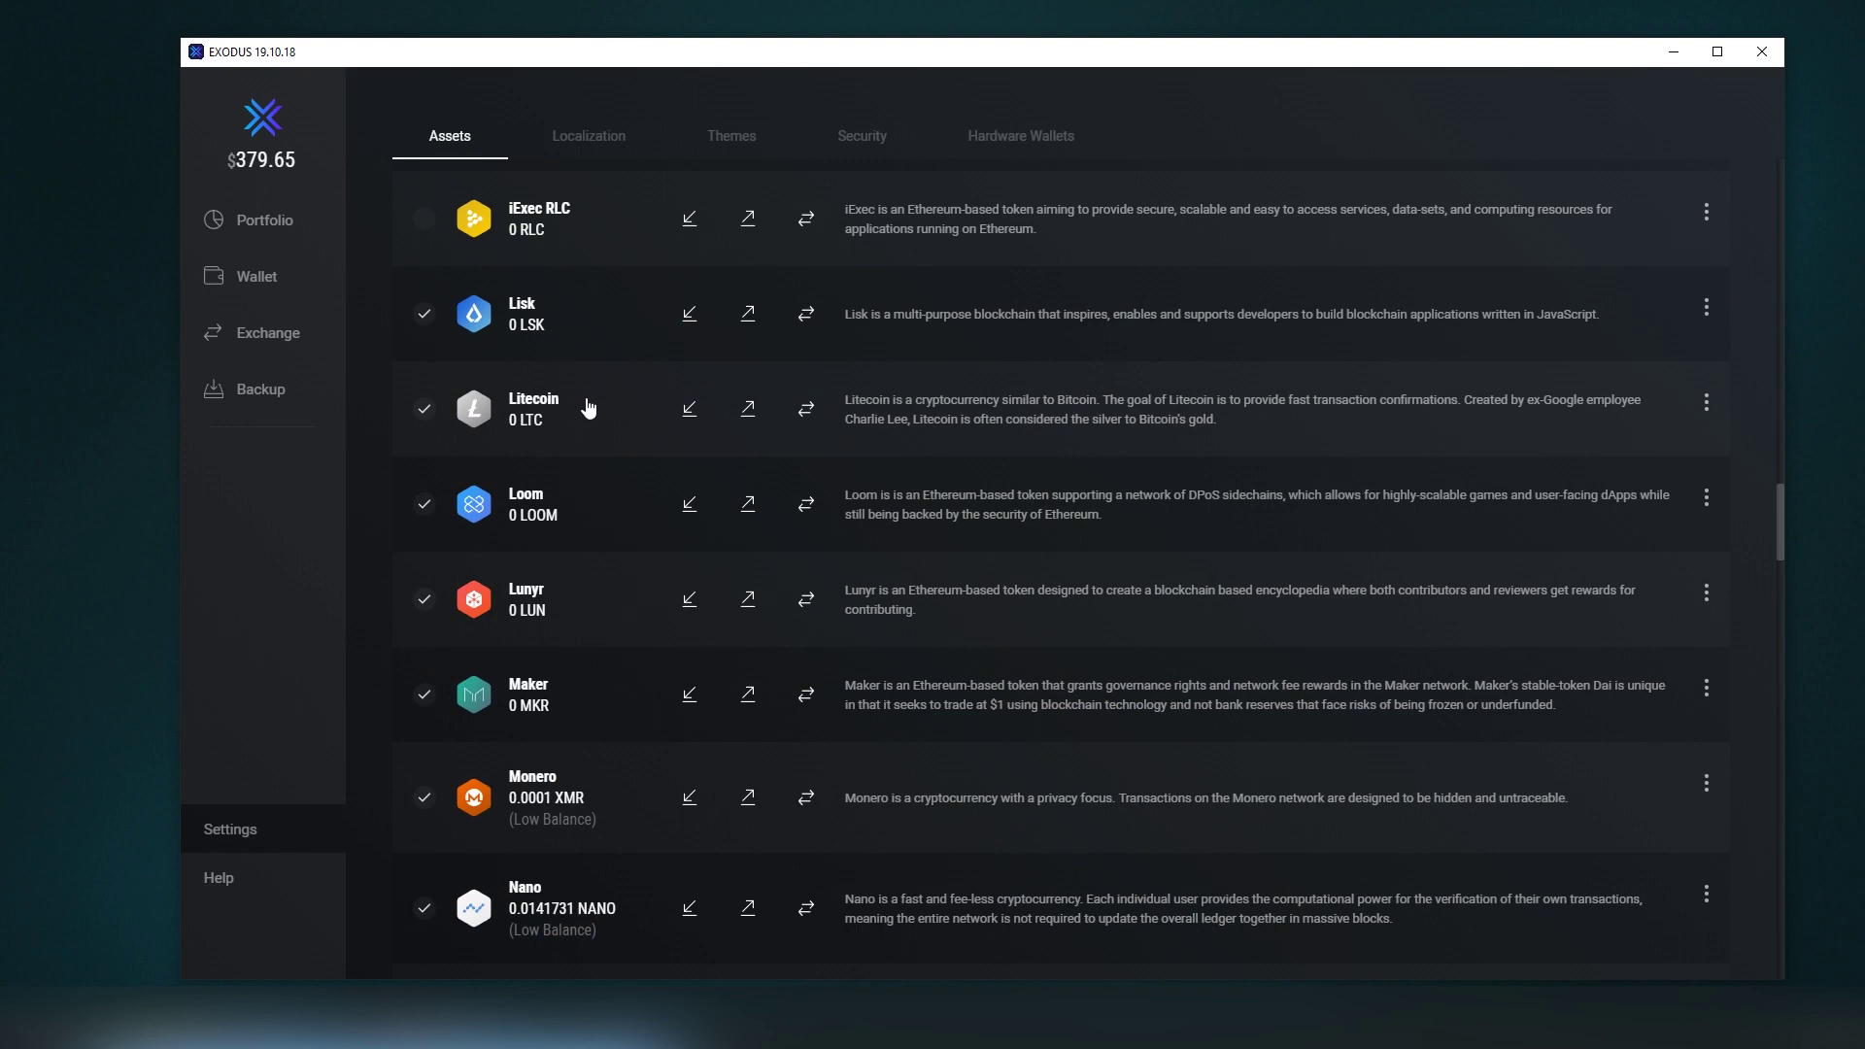
scroll(588, 408, down, 3)
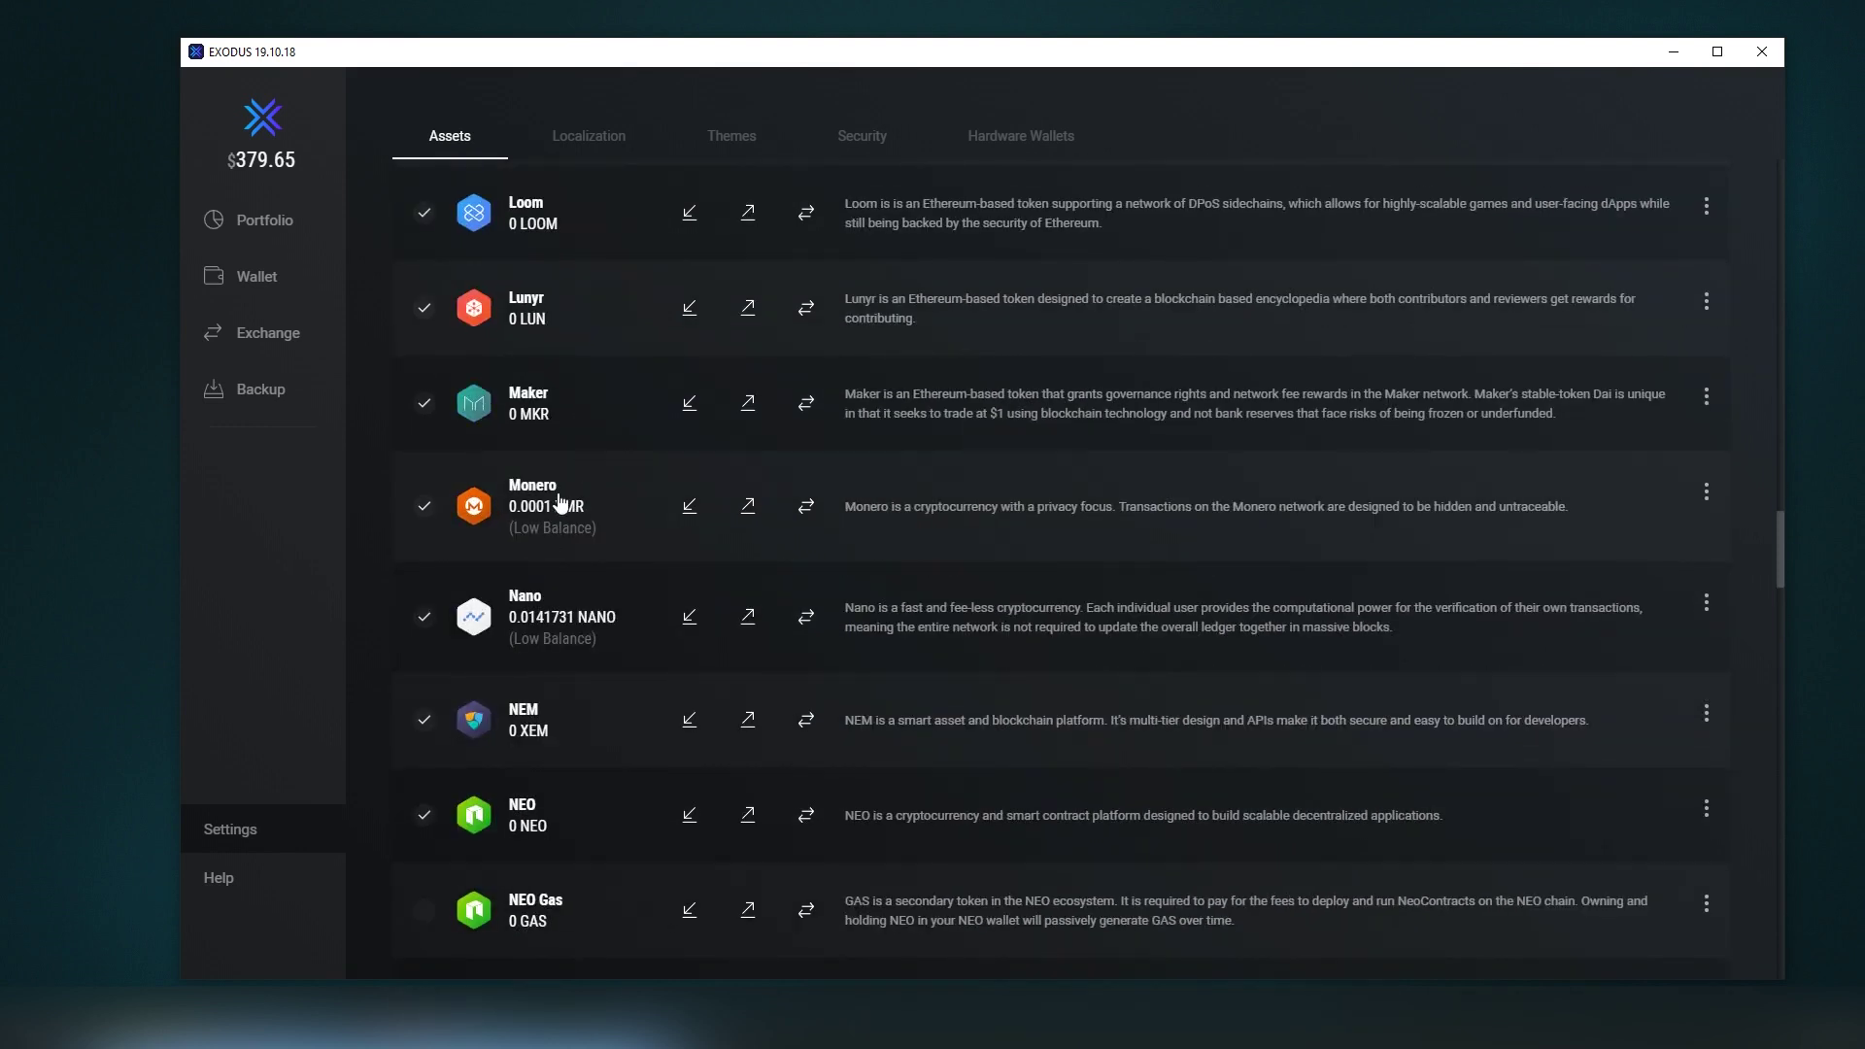
scroll(560, 502, down, 2)
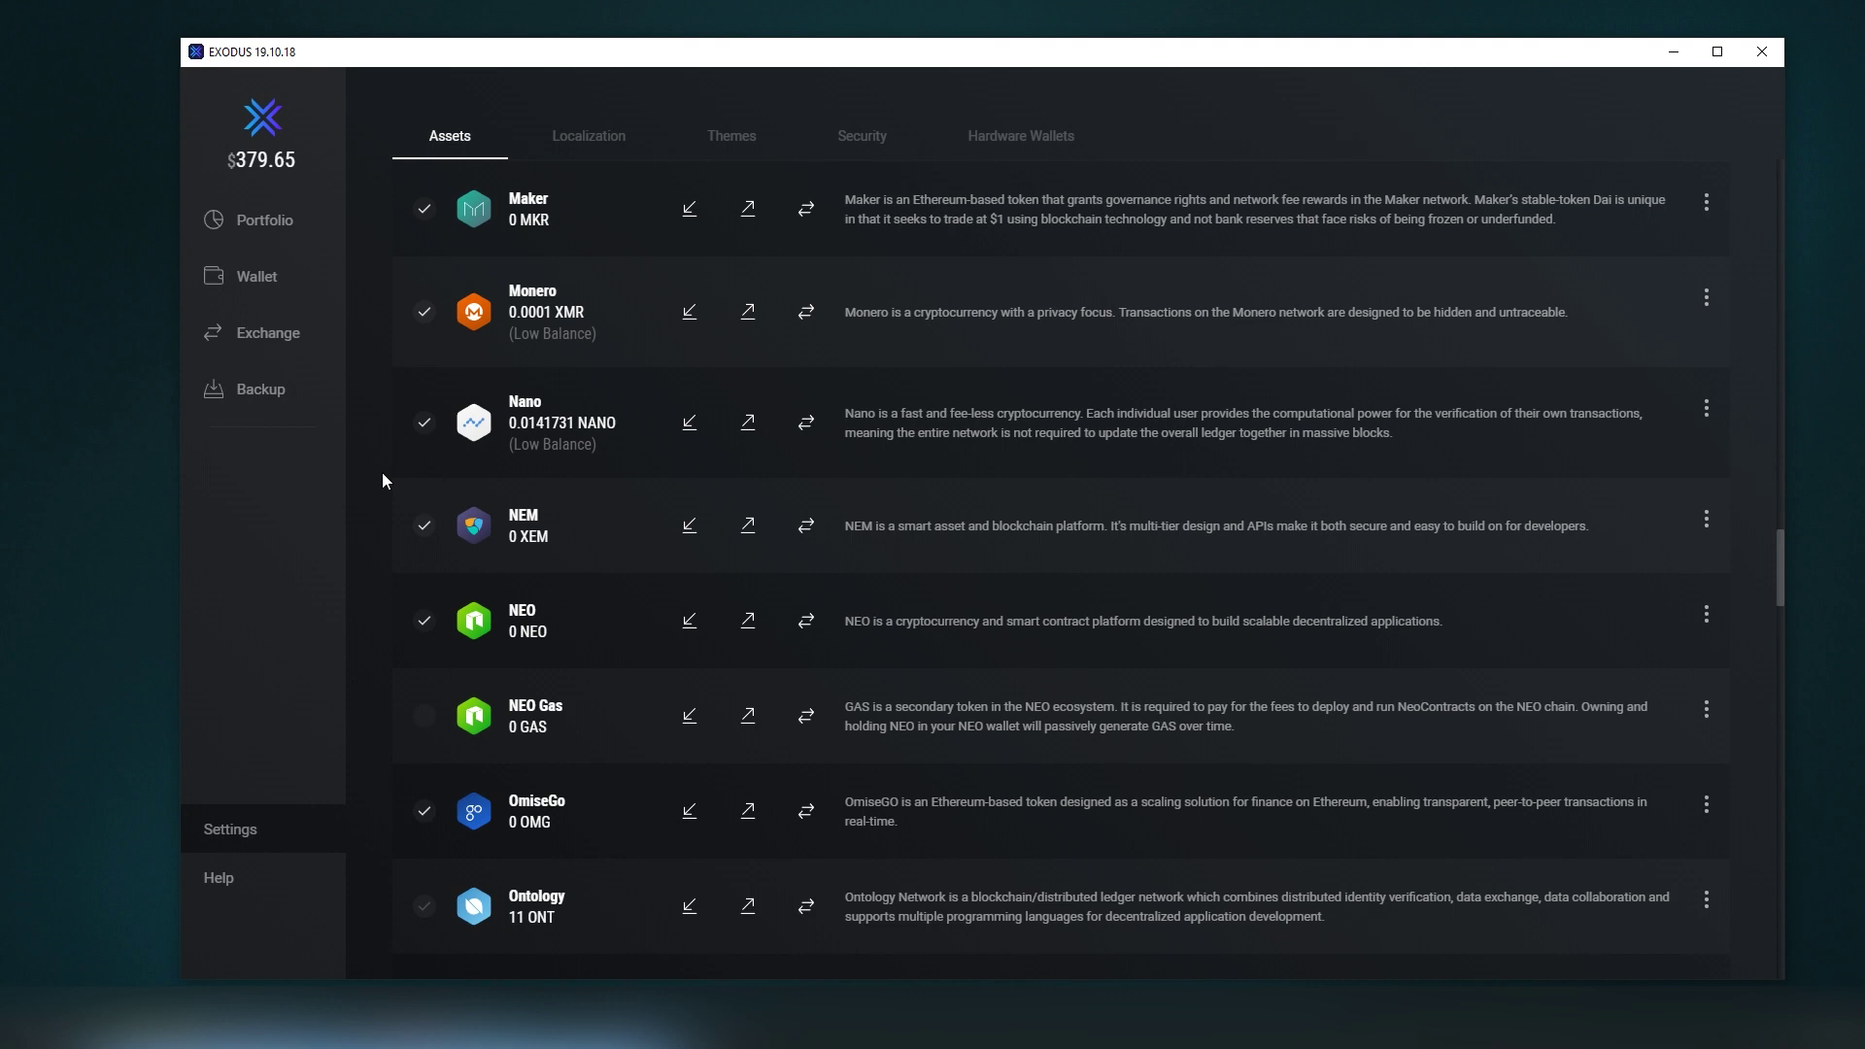
scroll(382, 472, down, 2)
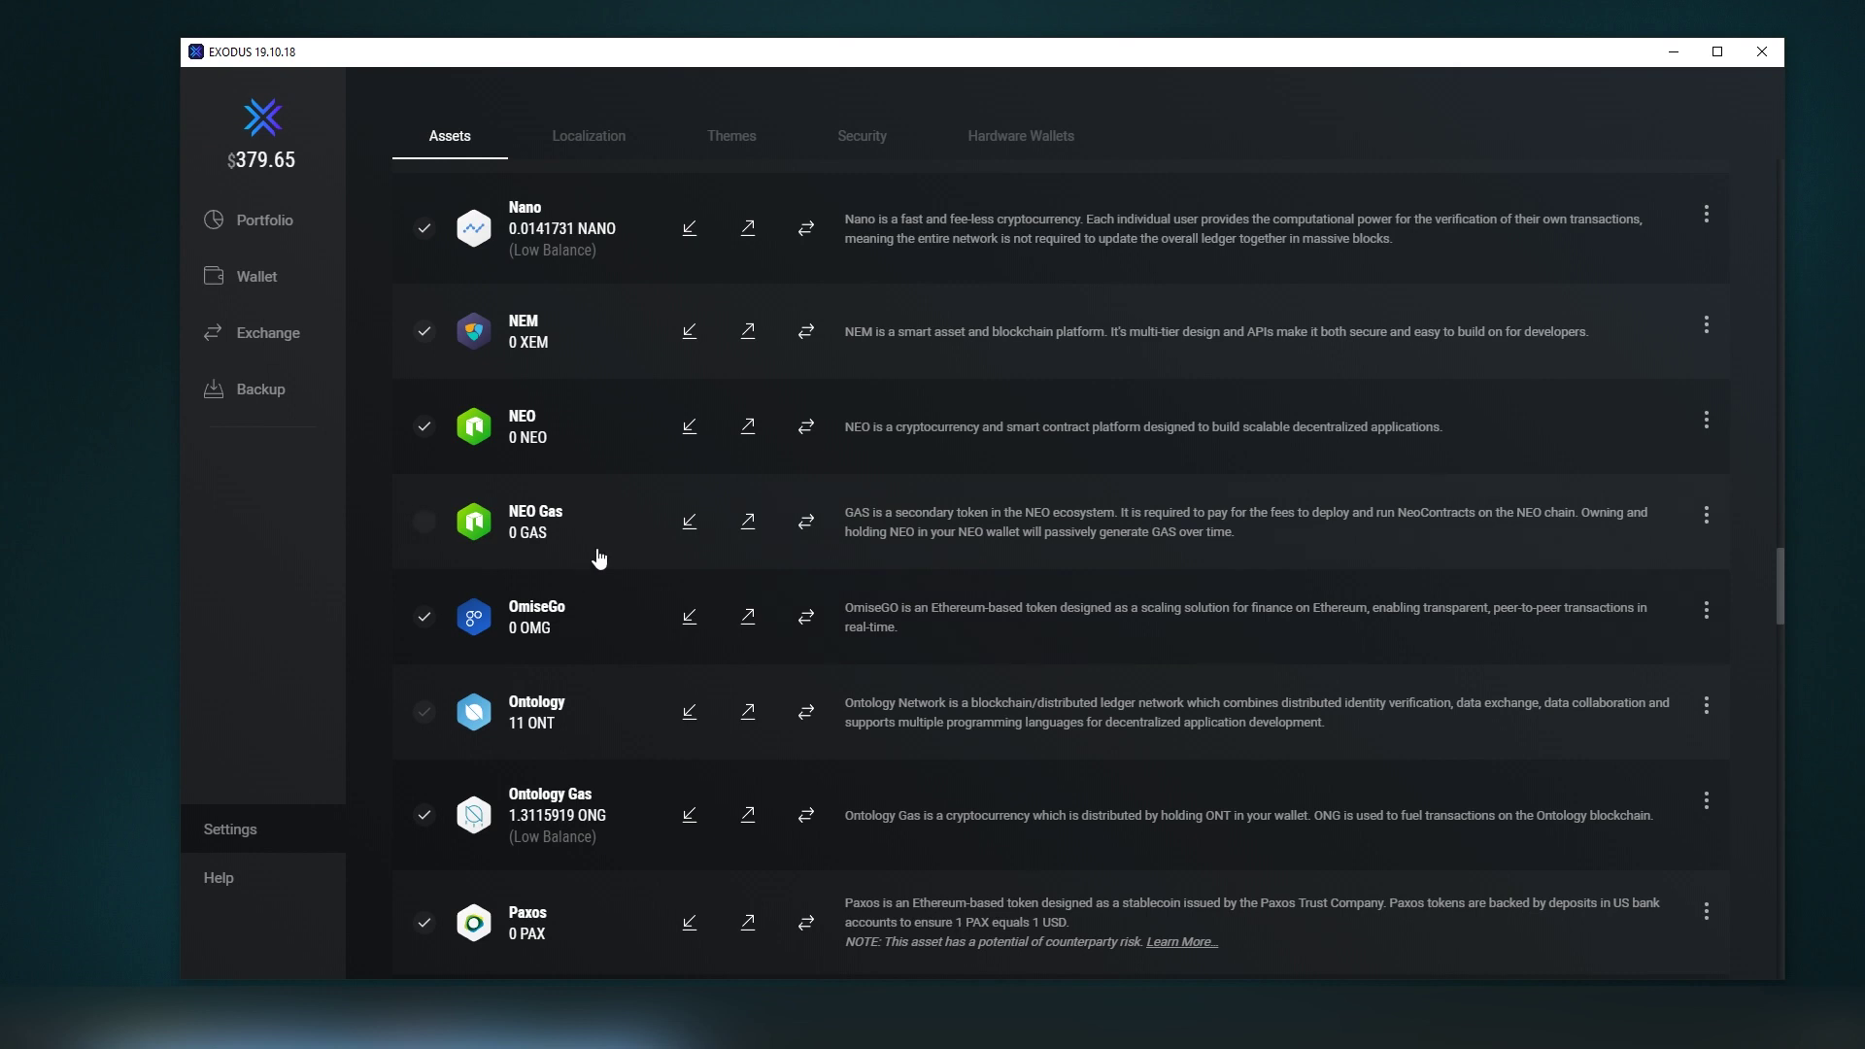
scroll(573, 417, down, 5)
scroll(578, 428, down, 6)
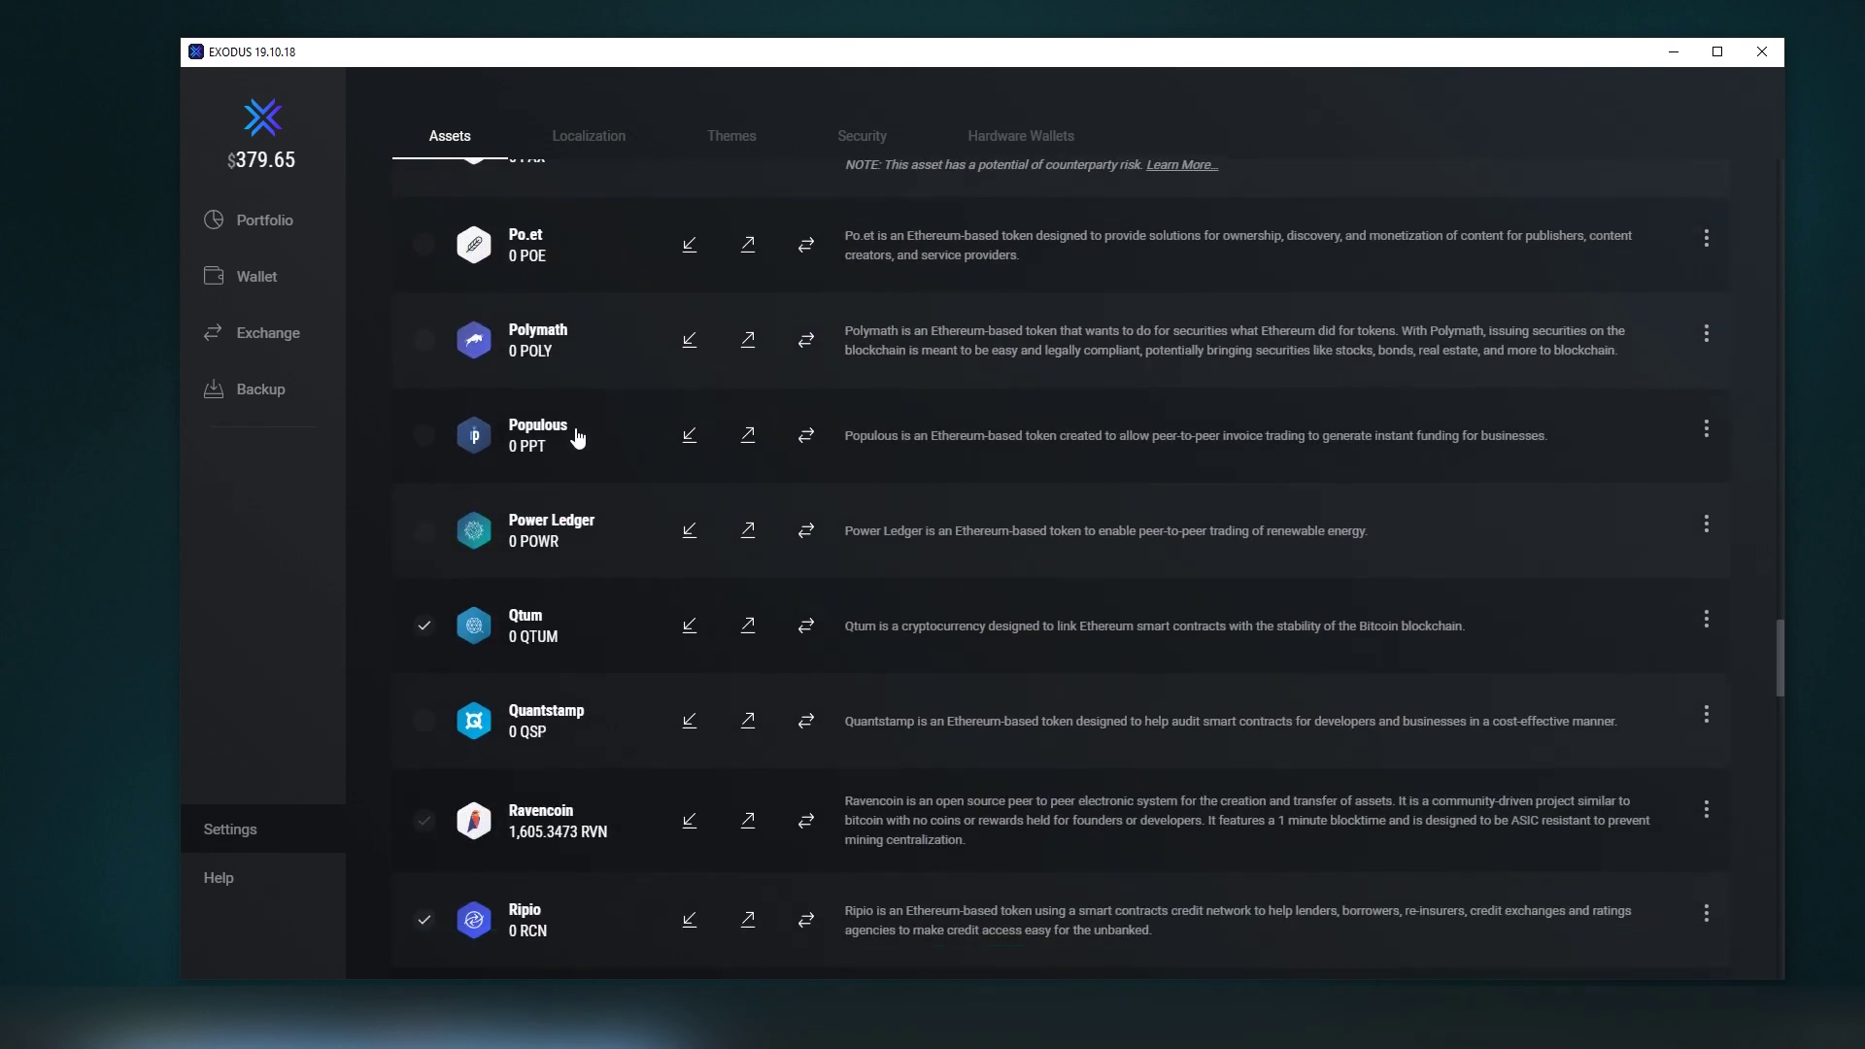
scroll(604, 525, down, 3)
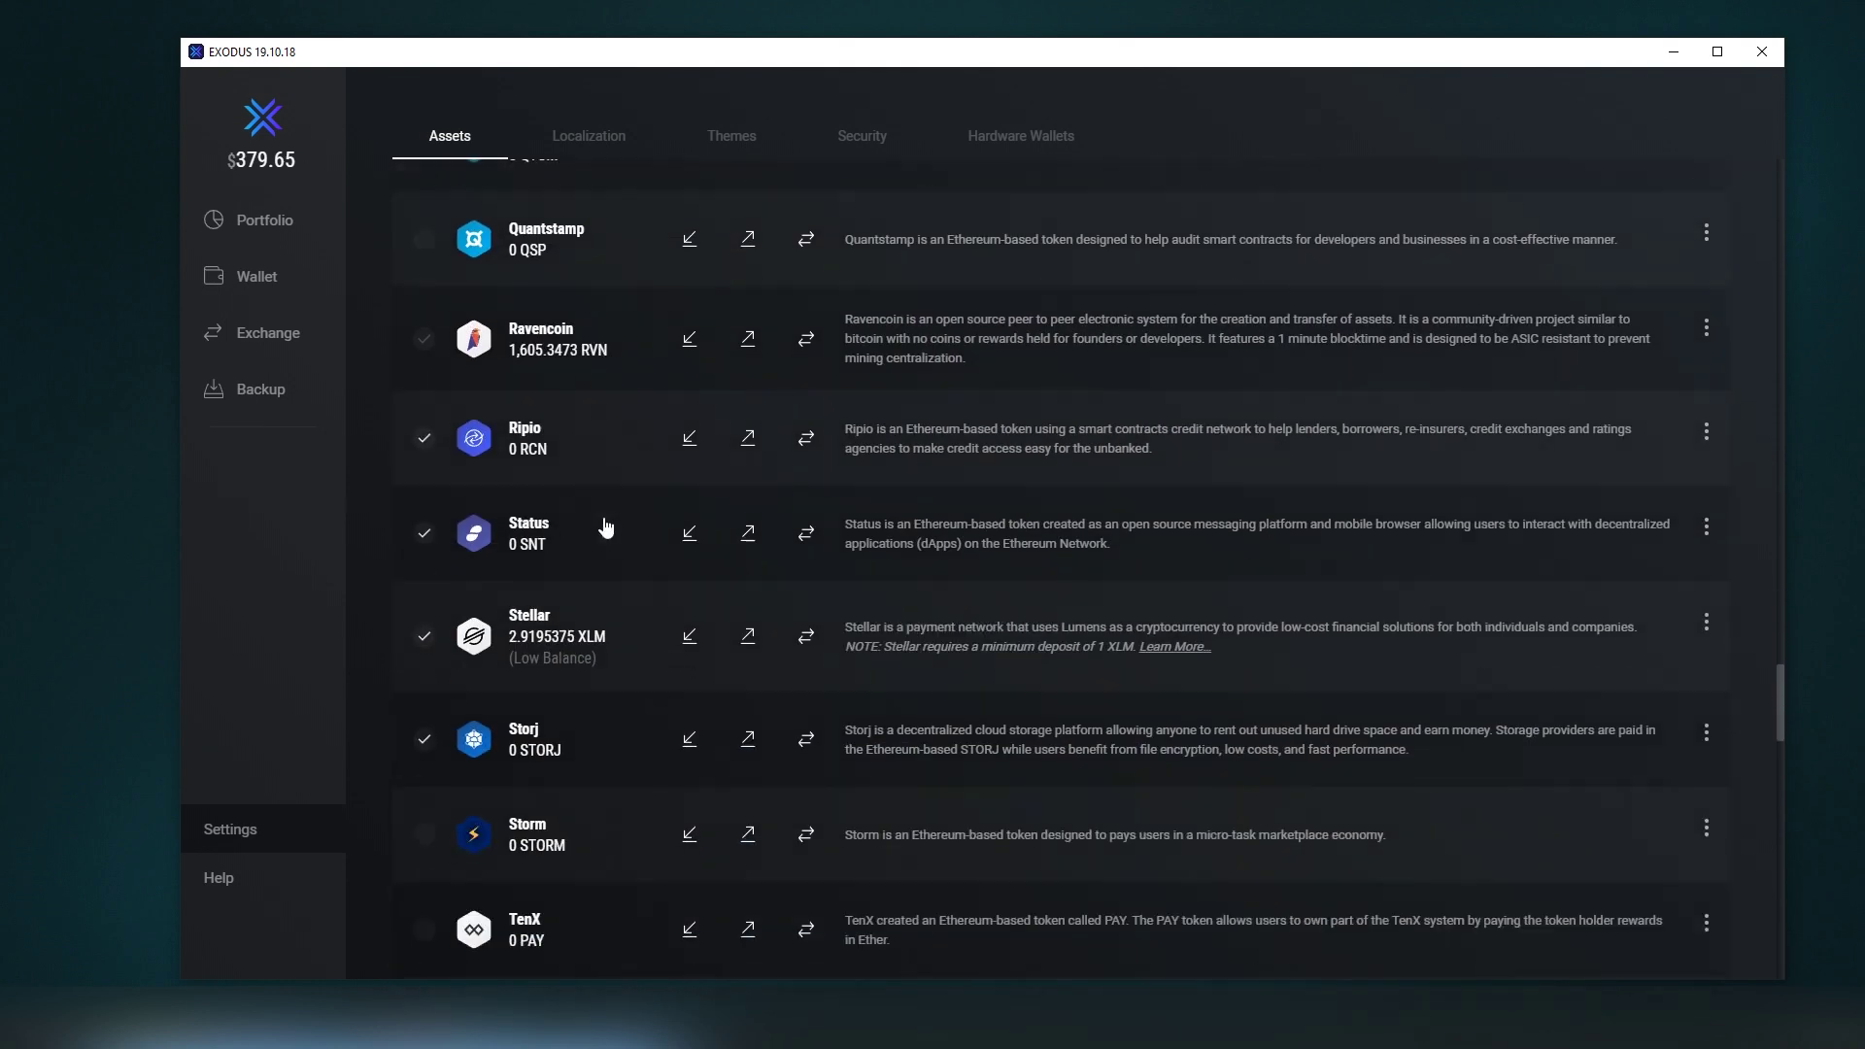
scroll(616, 546, down, 3)
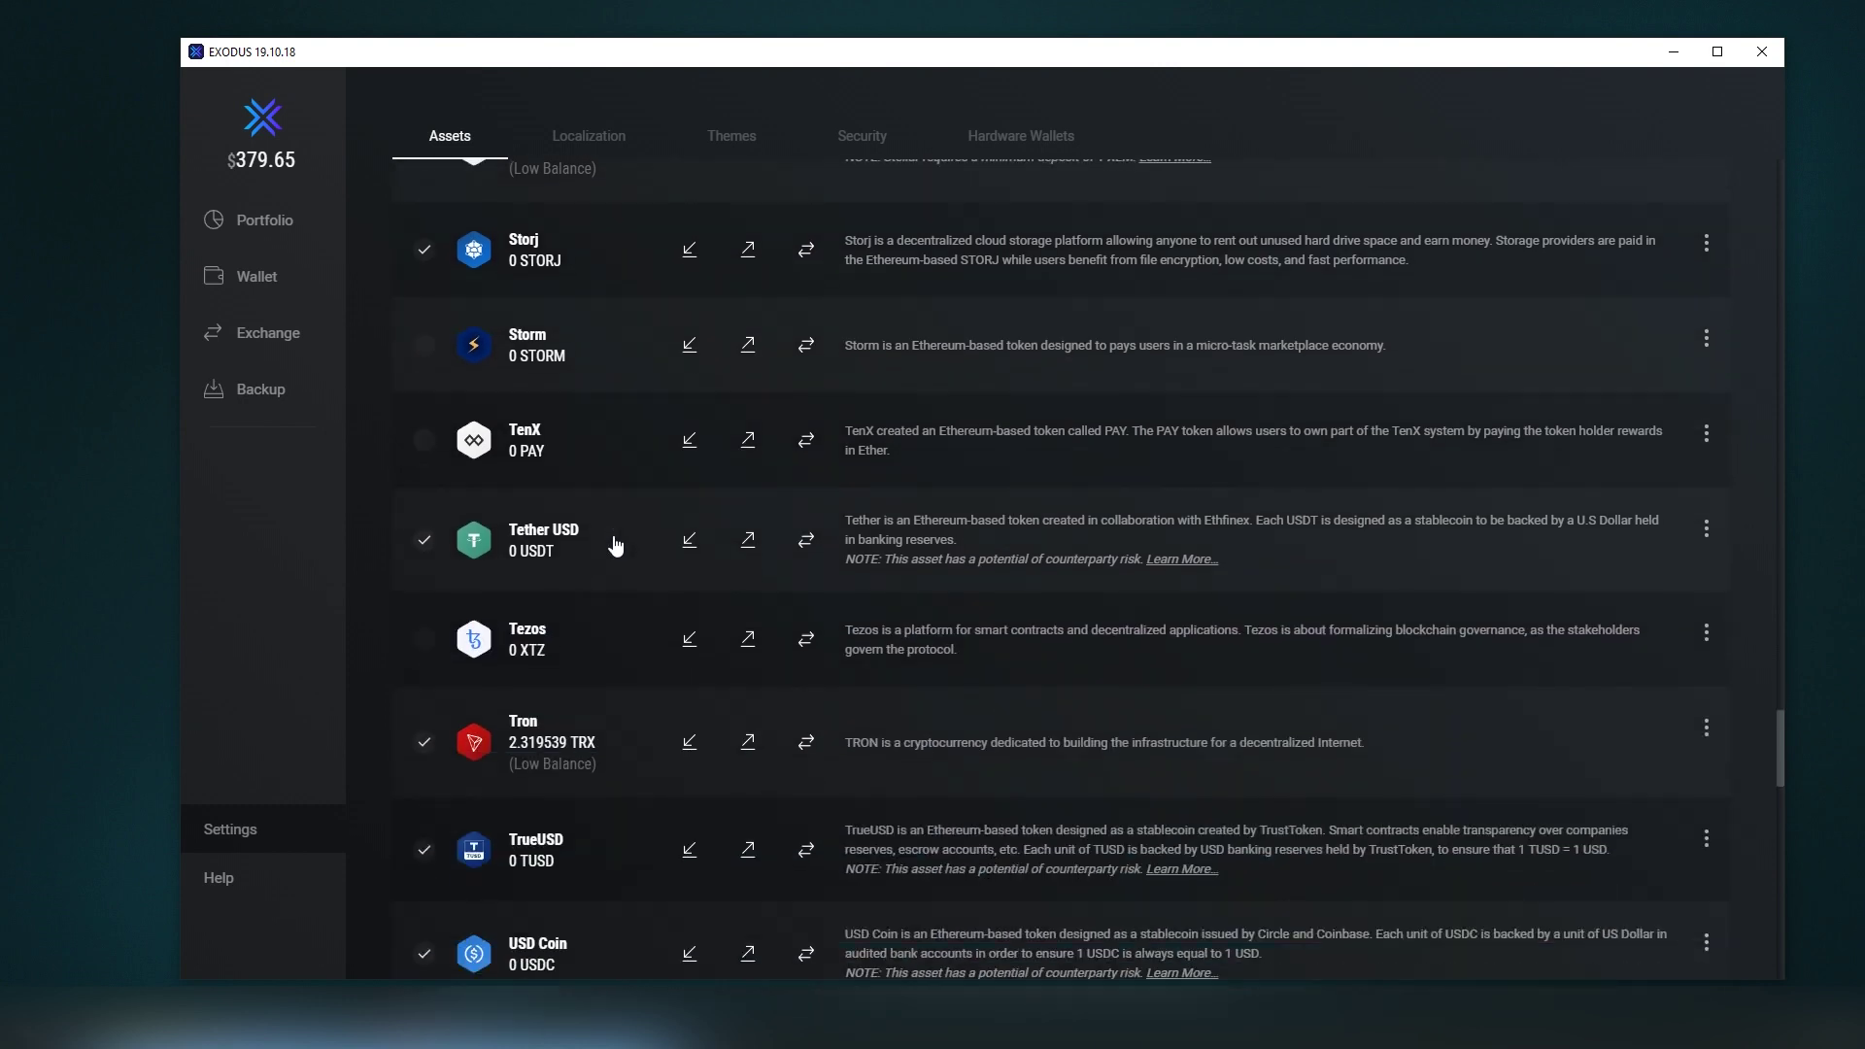
Step: Return to the portfolio dashboard and open the EOS wallet from its asset table
click(257, 219)
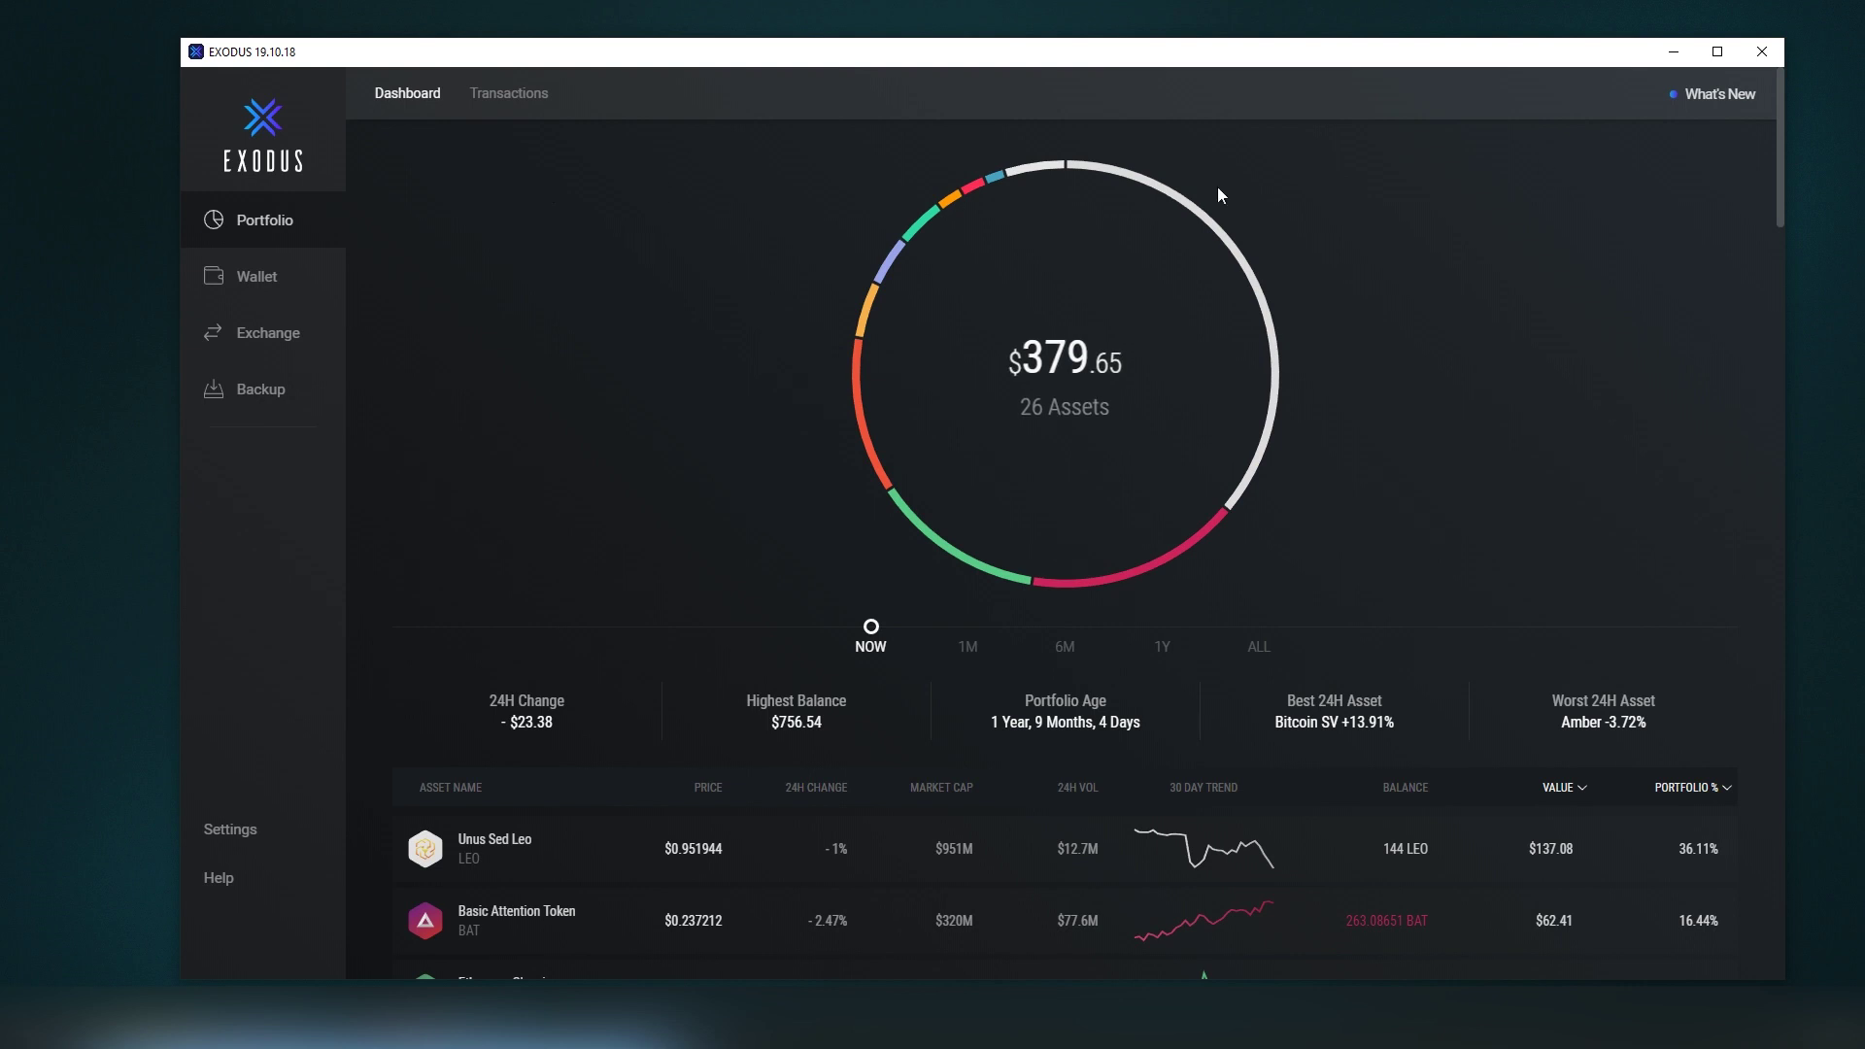
scroll(529, 749, down, 5)
click(614, 626)
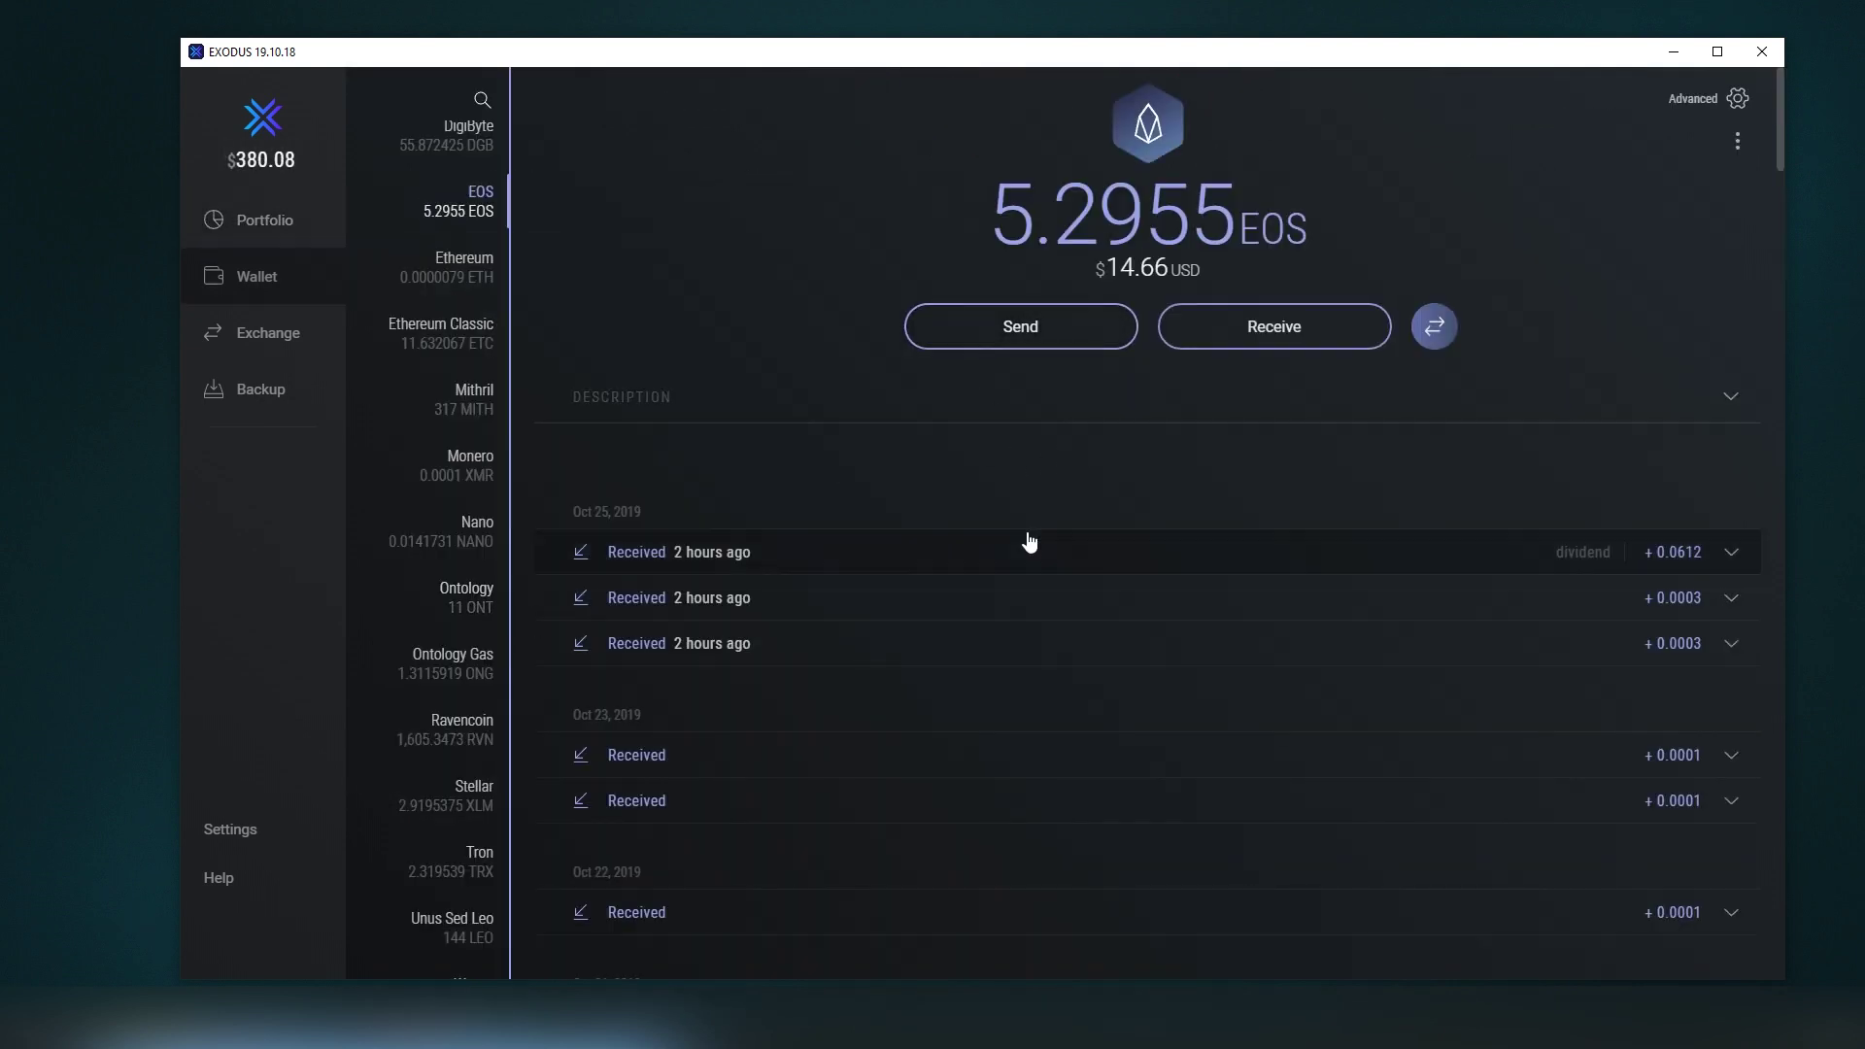
Step: Try out the EOS send form with the entire available balance as the amount, and close it without sending
click(1040, 344)
click(962, 419)
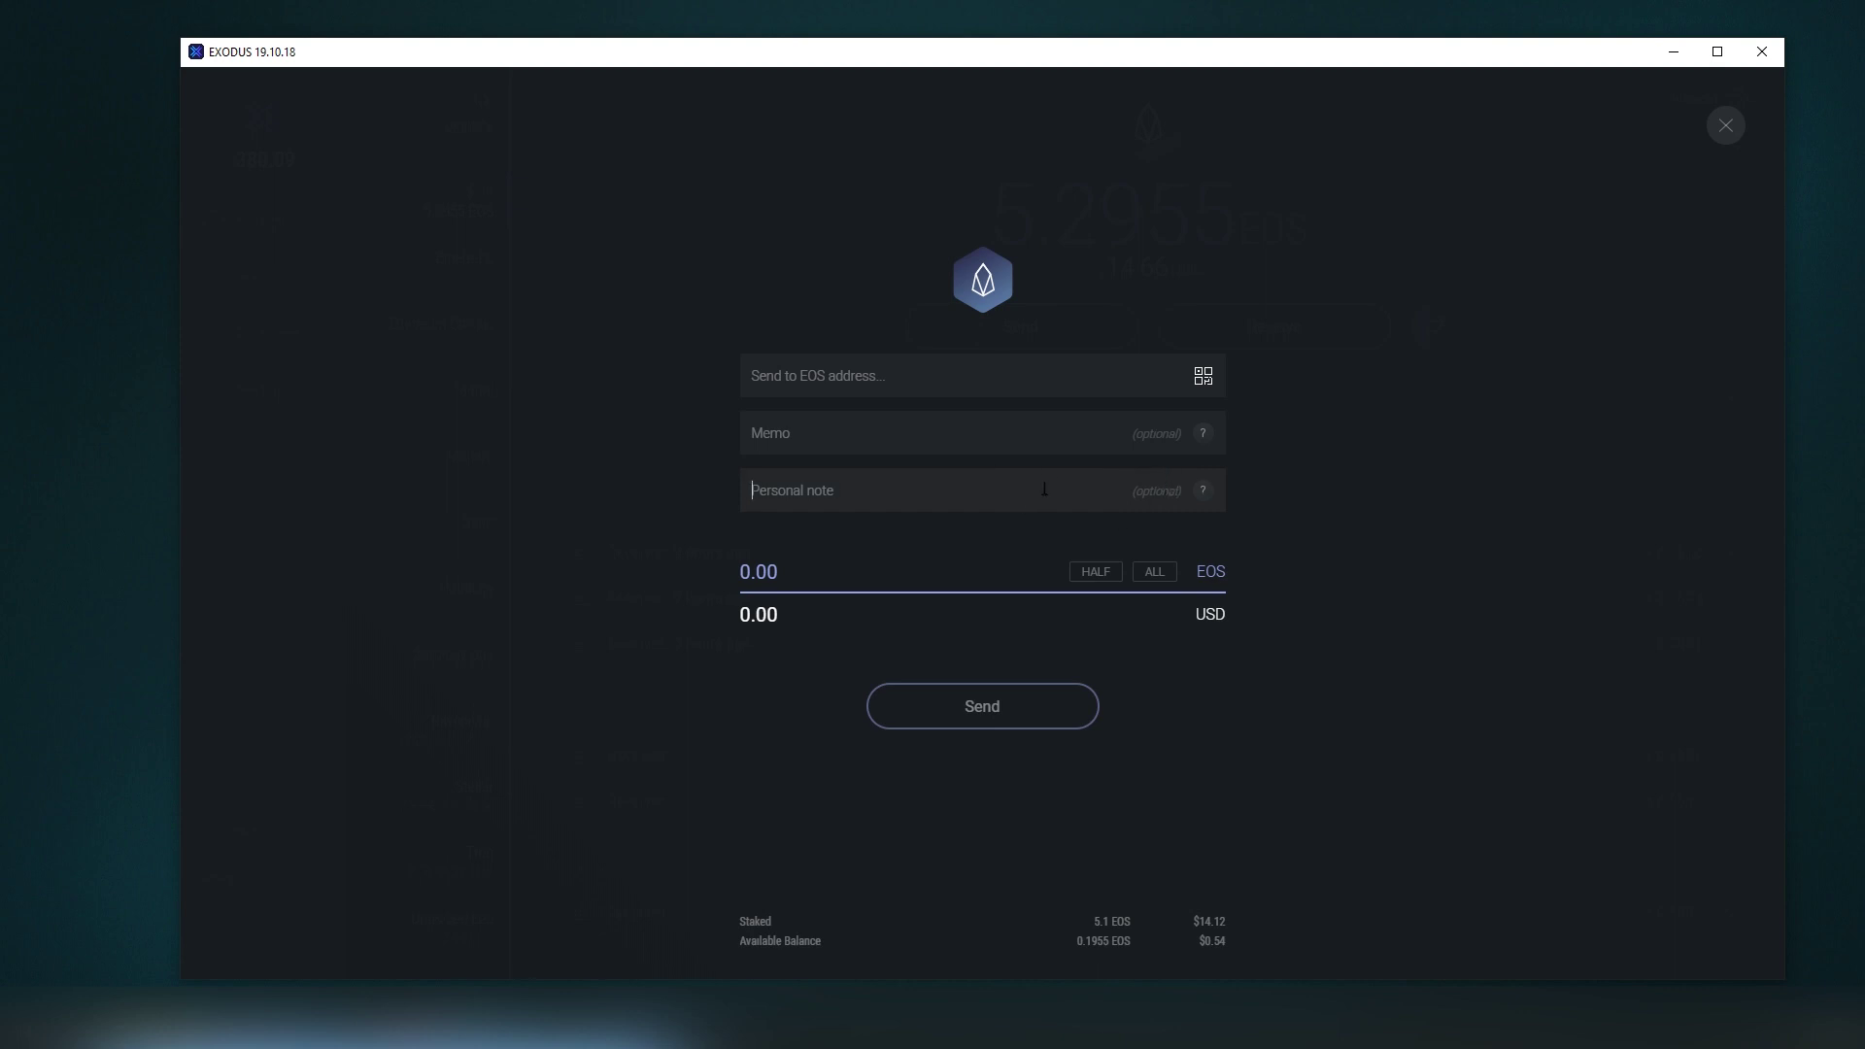
click(1160, 577)
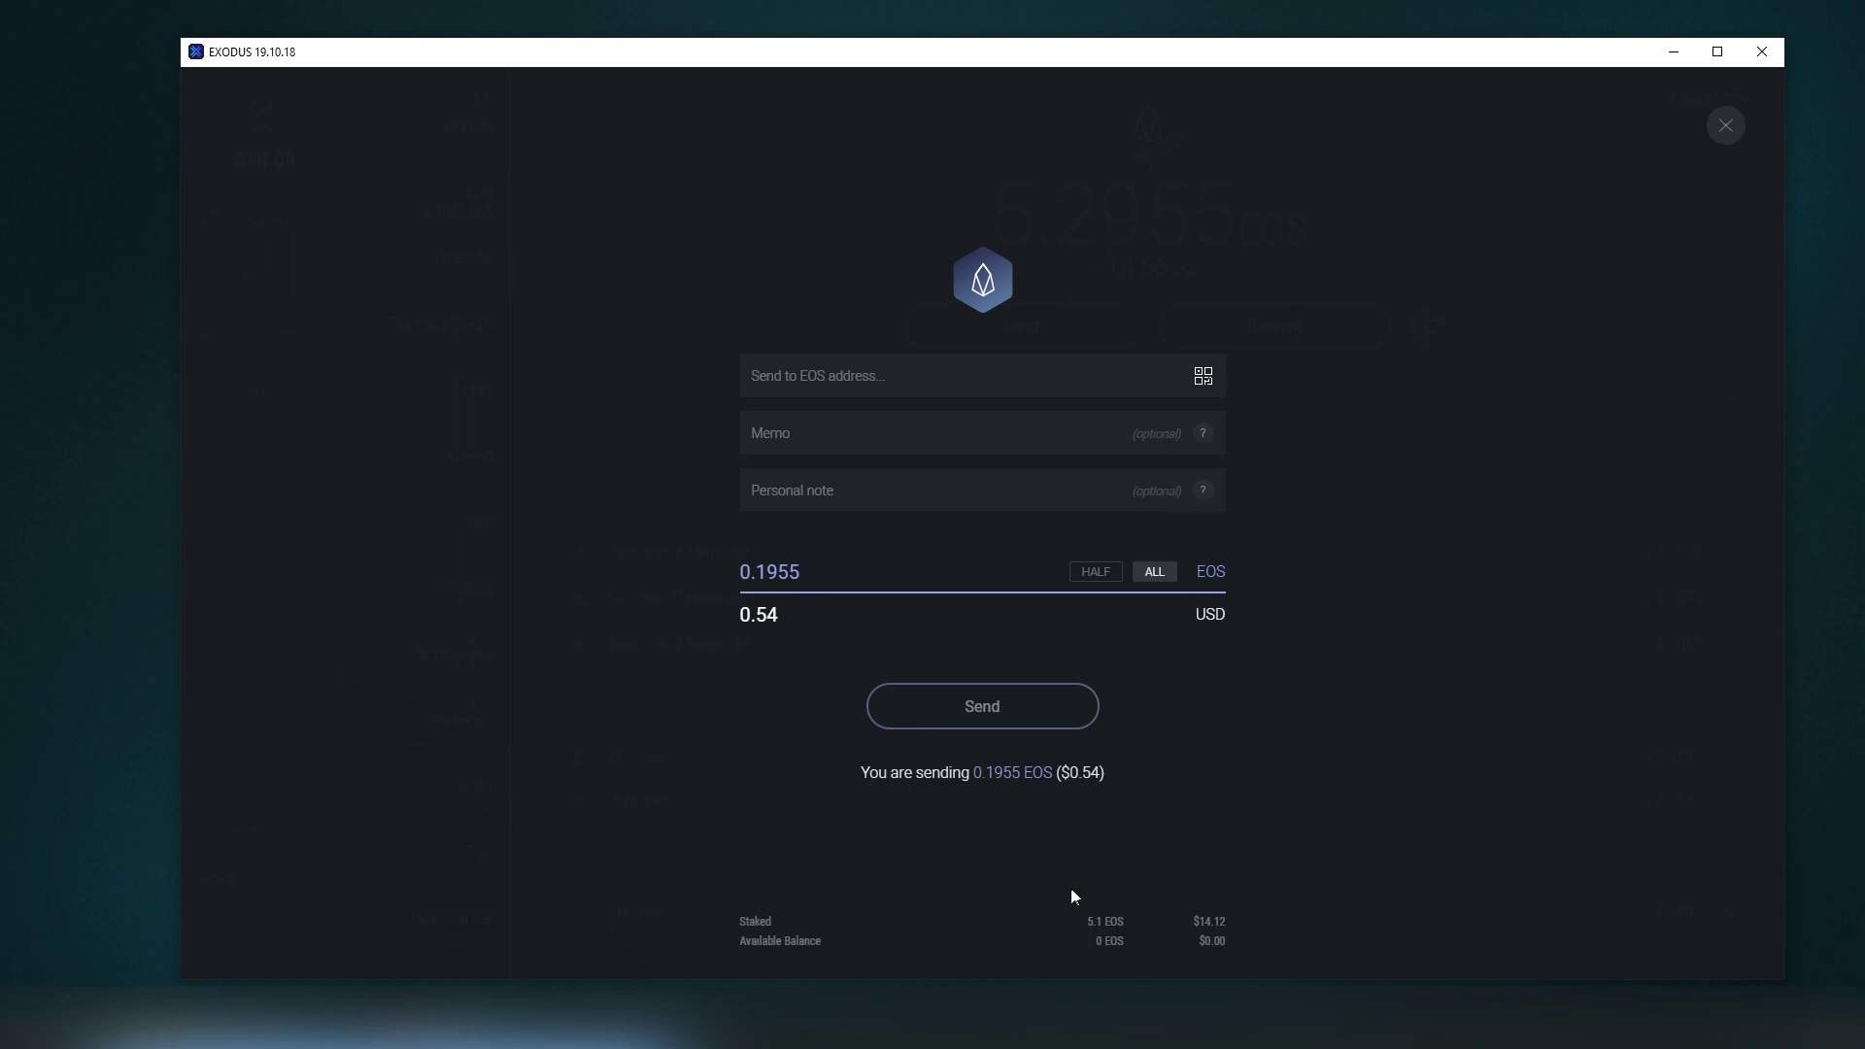
click(1708, 129)
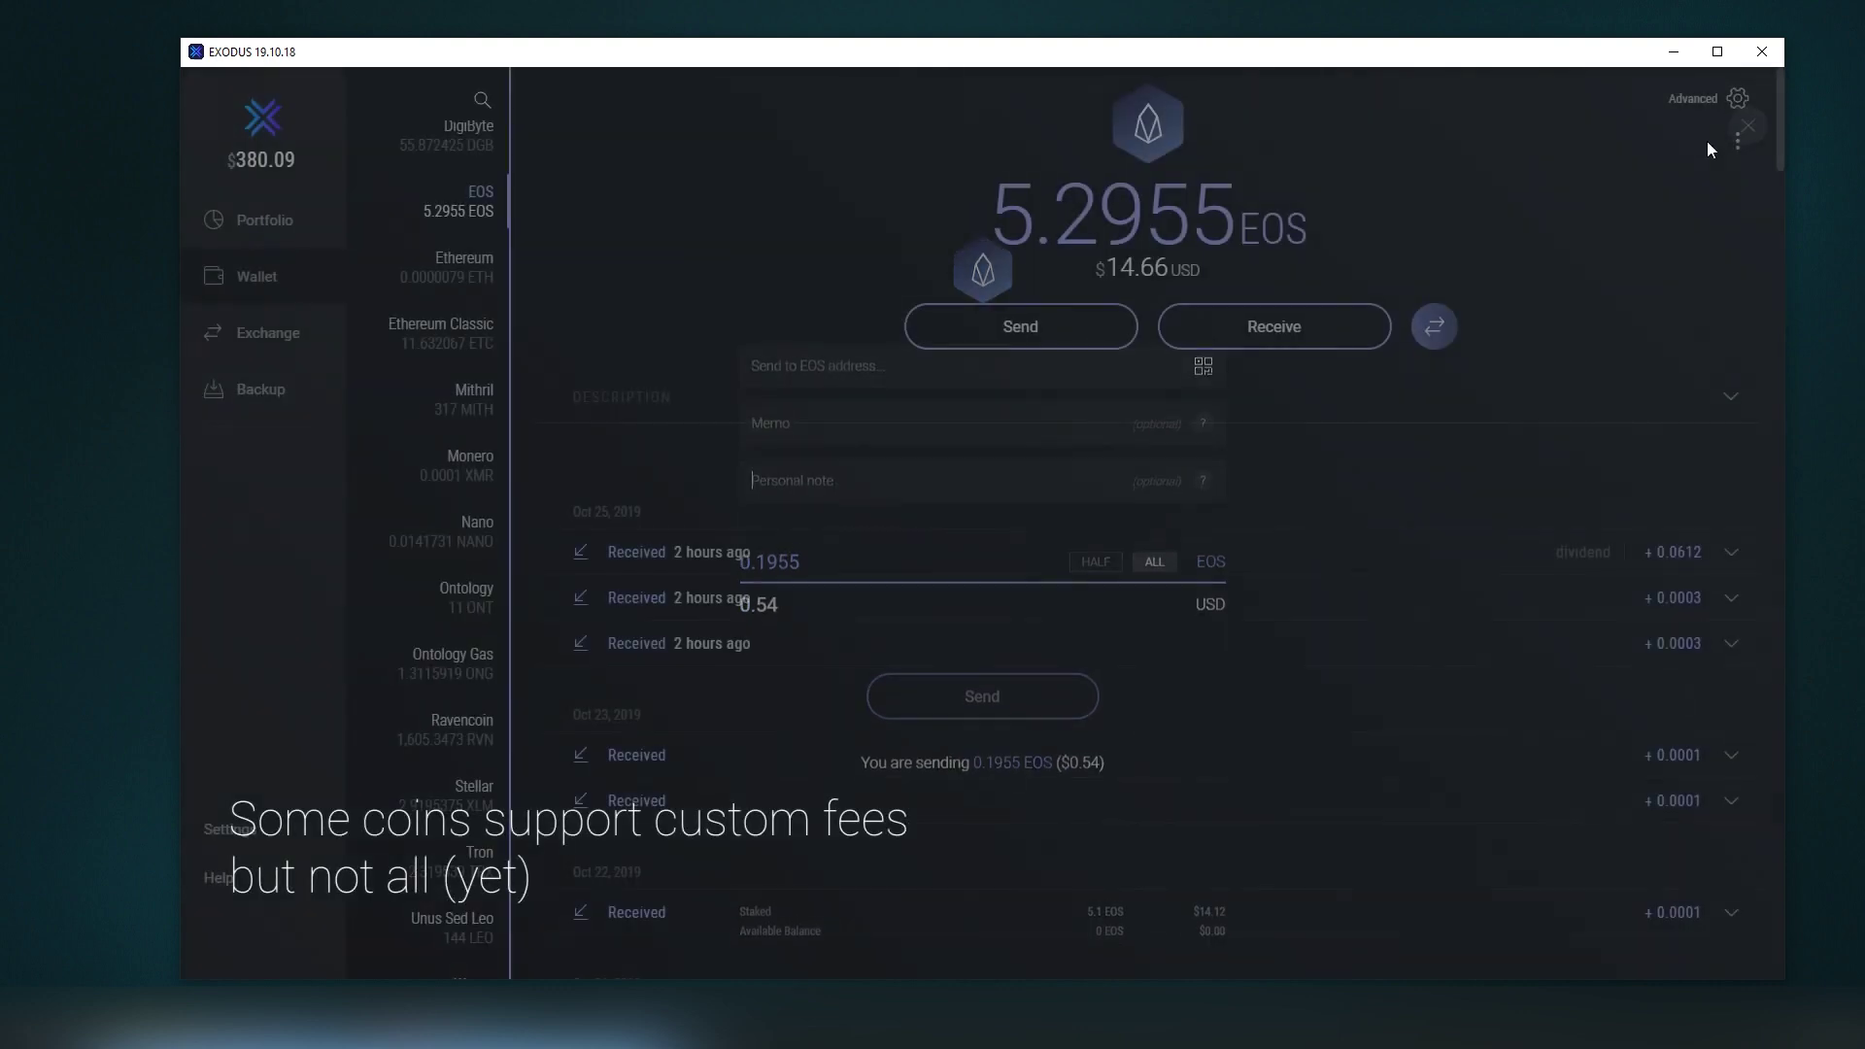
Step: Examine the advanced EOS account details, including balances, RAM, CPU, NET and staking, and close them
click(1721, 101)
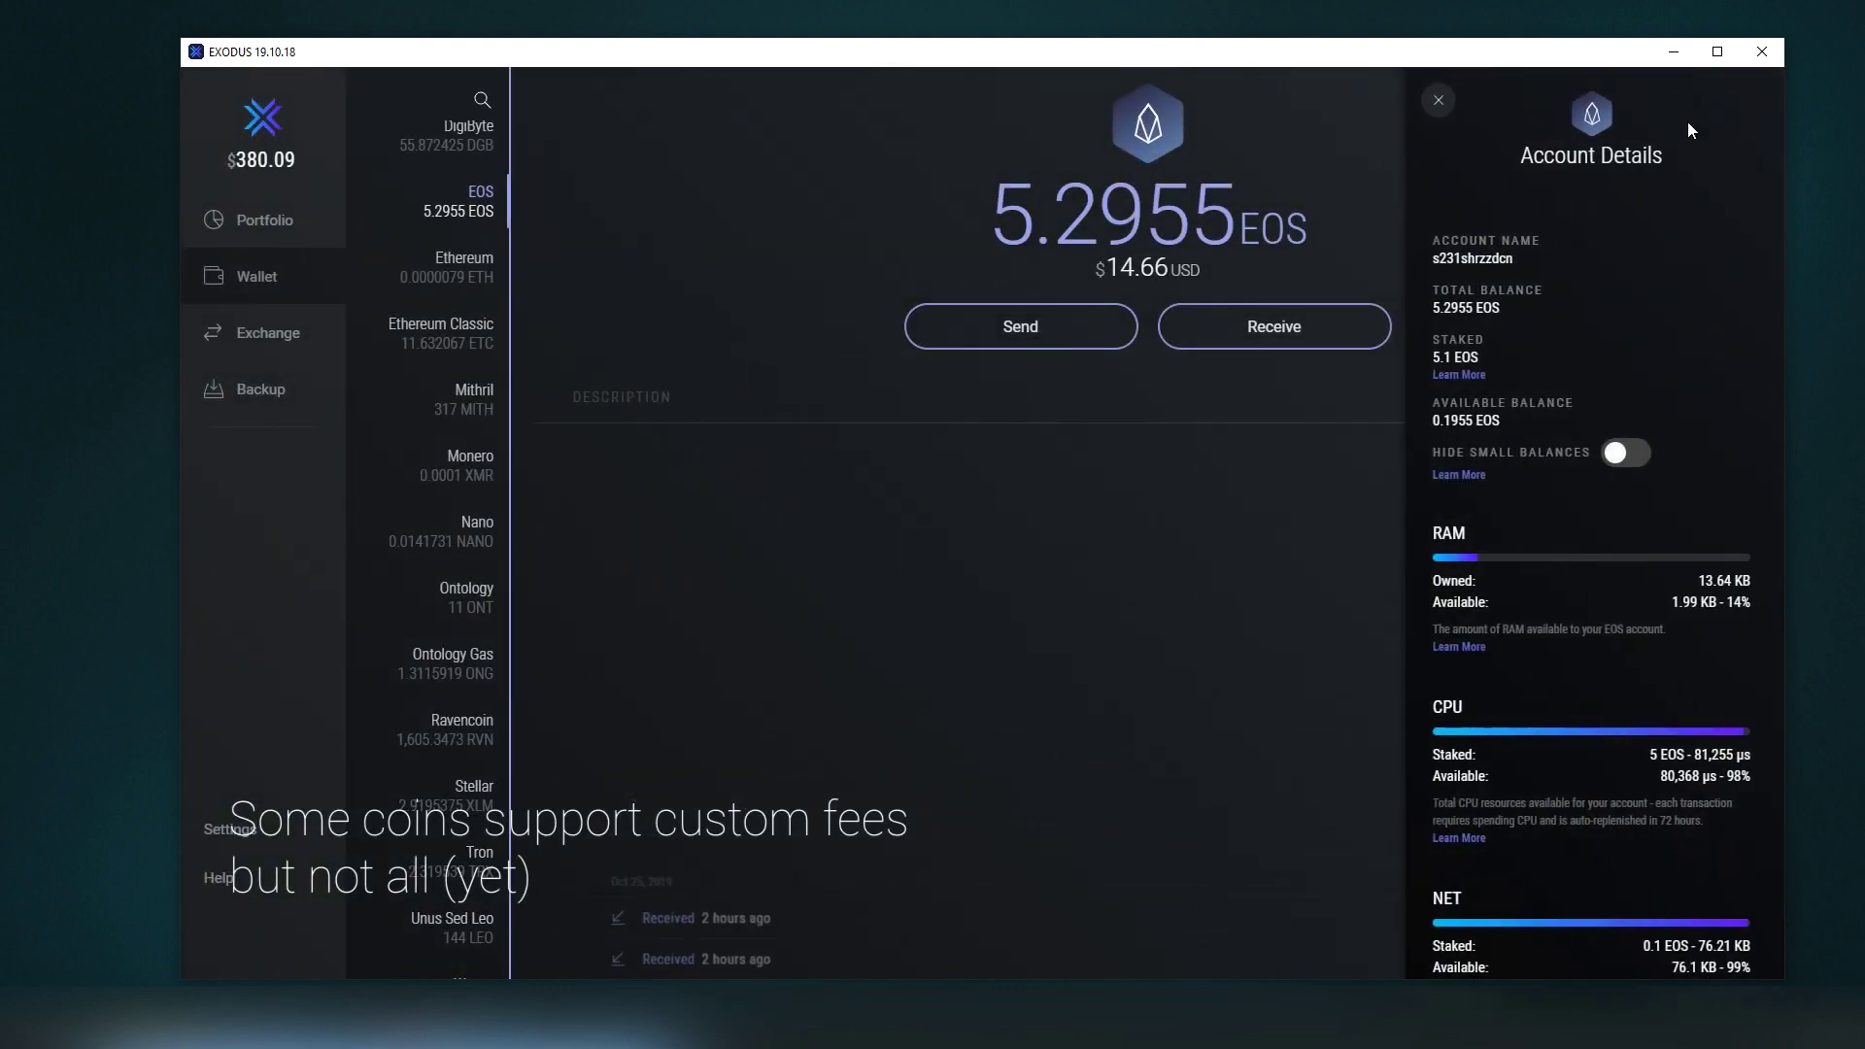
scroll(1613, 568, down, 3)
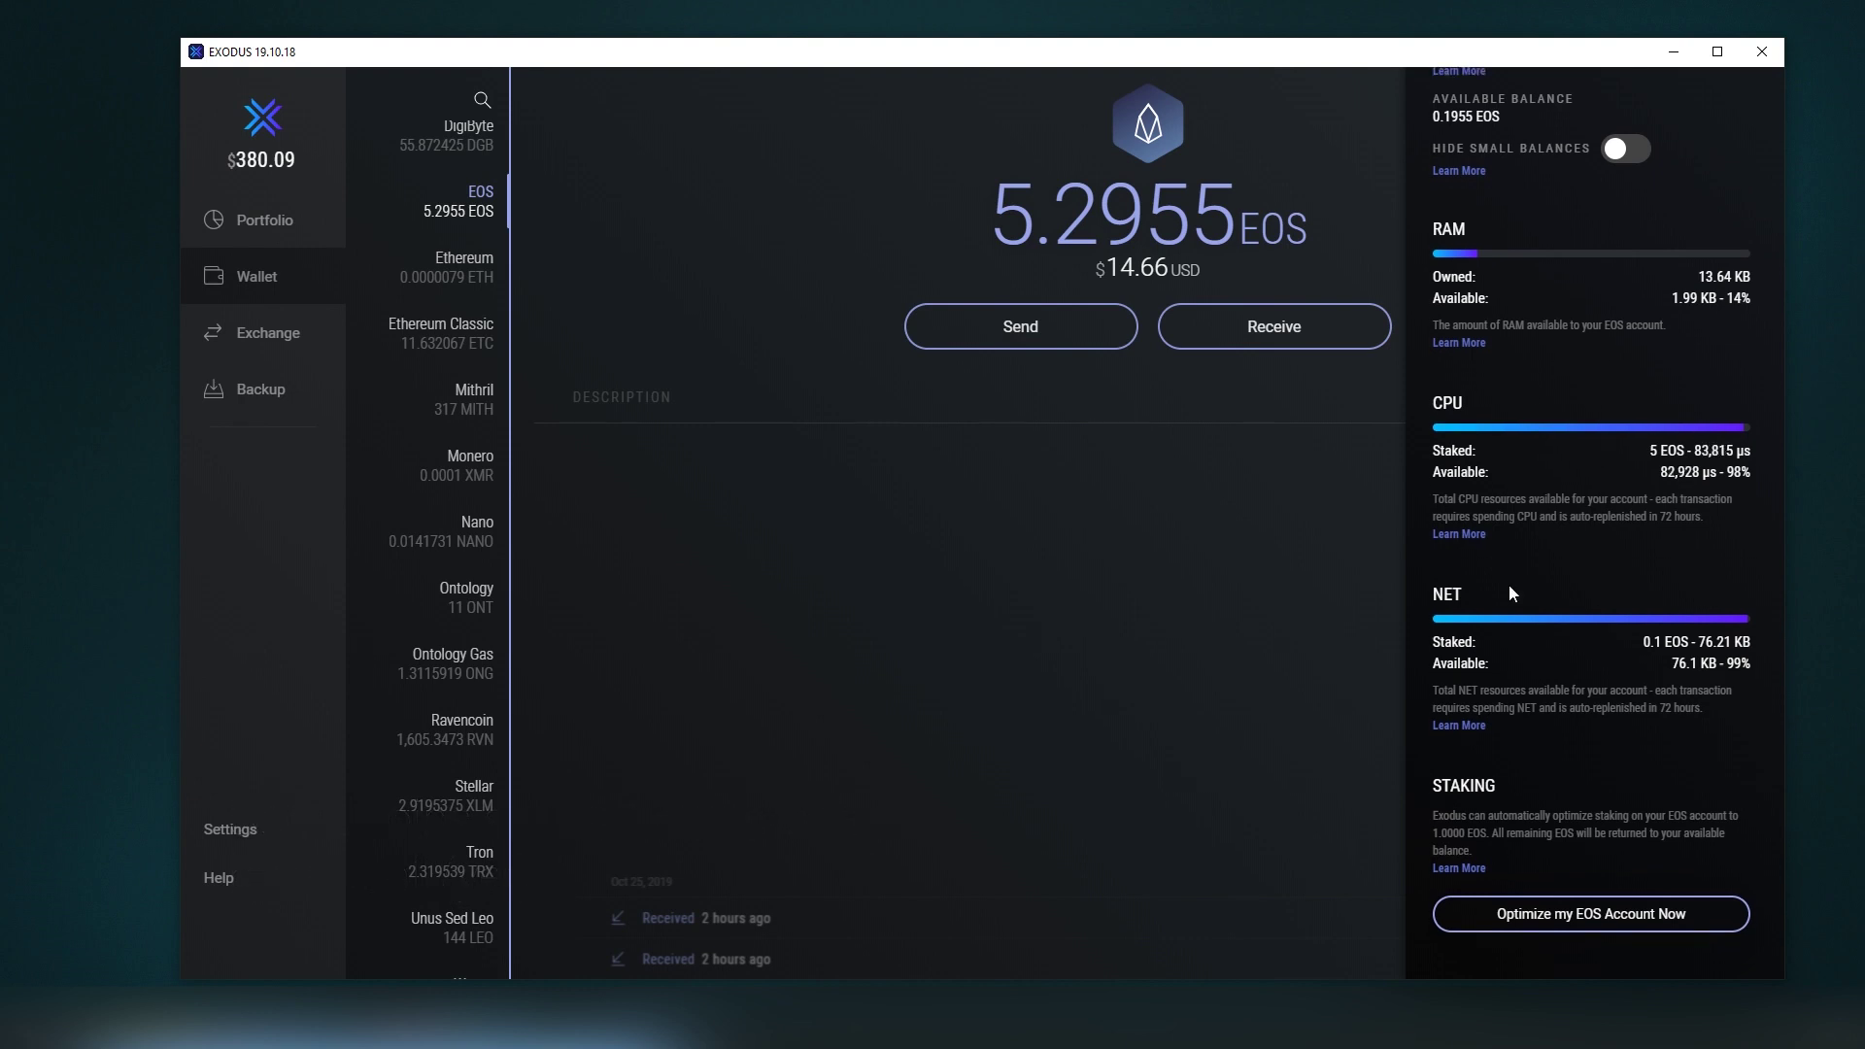
scroll(1588, 462, up, 3)
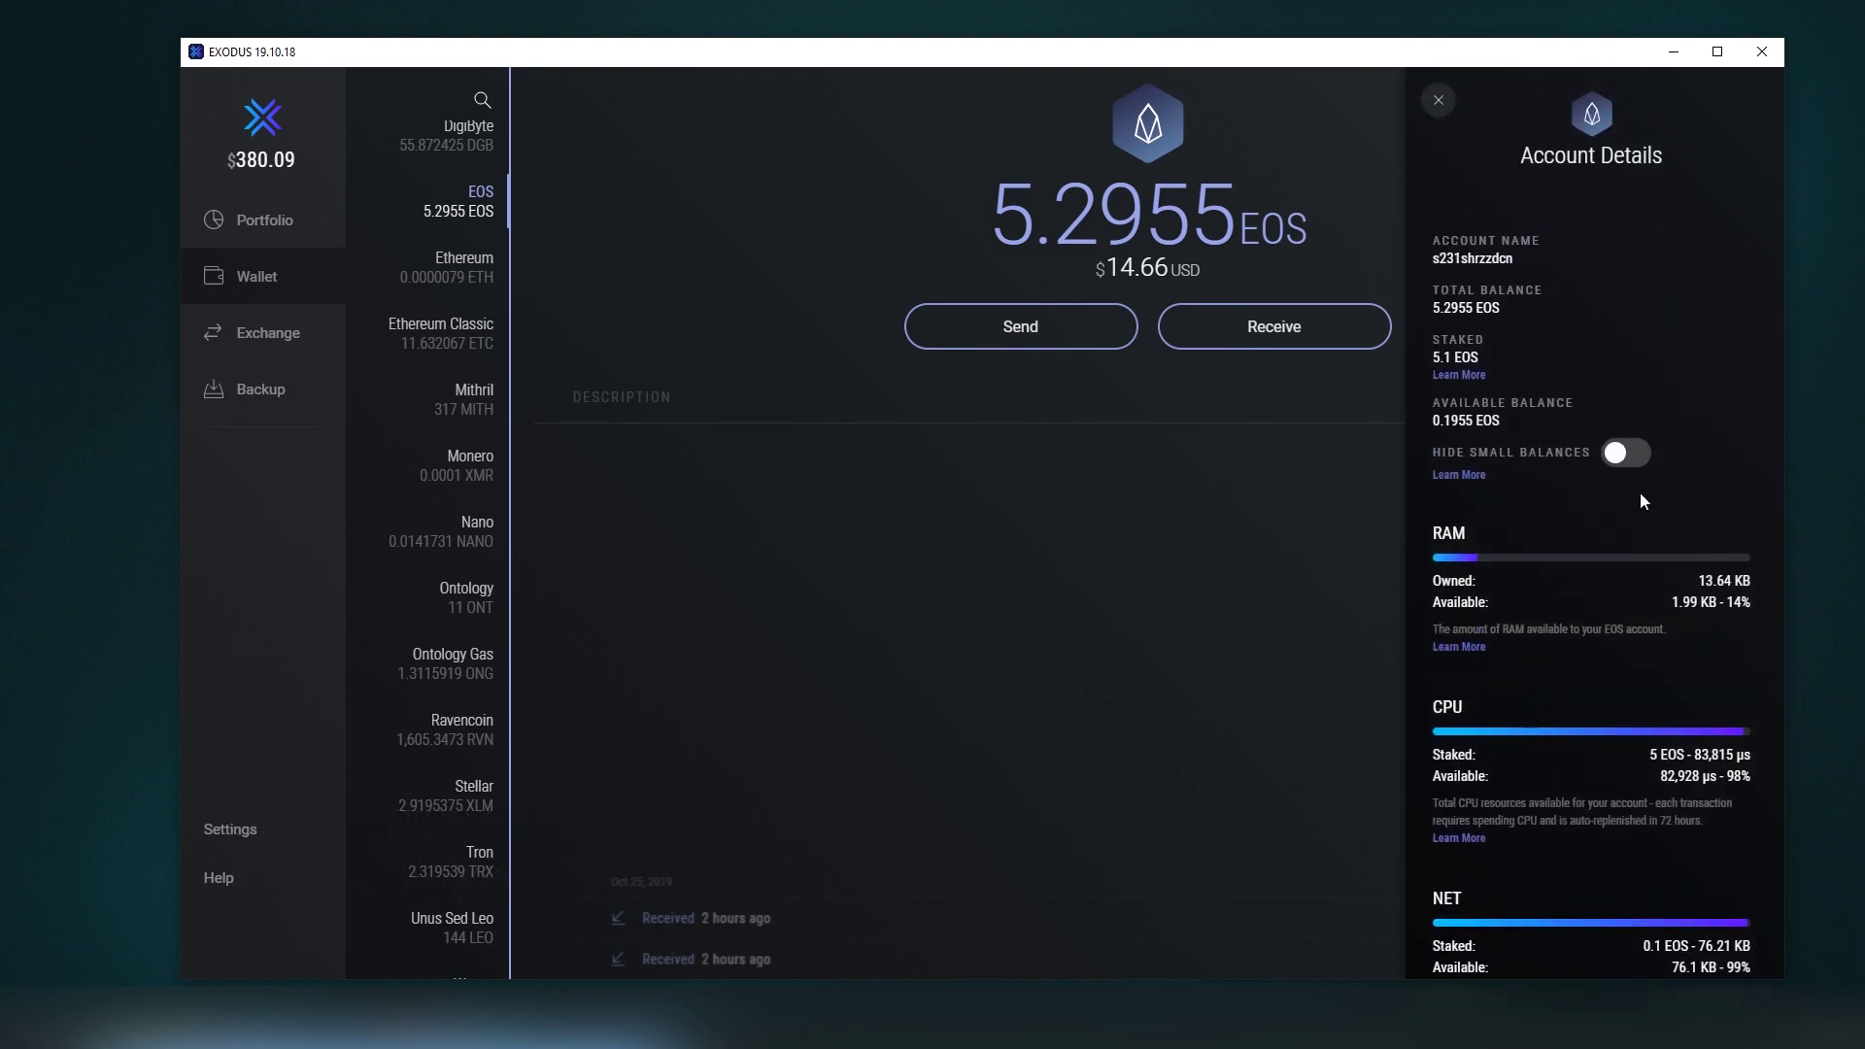
scroll(1578, 676, down, 3)
scroll(1628, 425, up, 3)
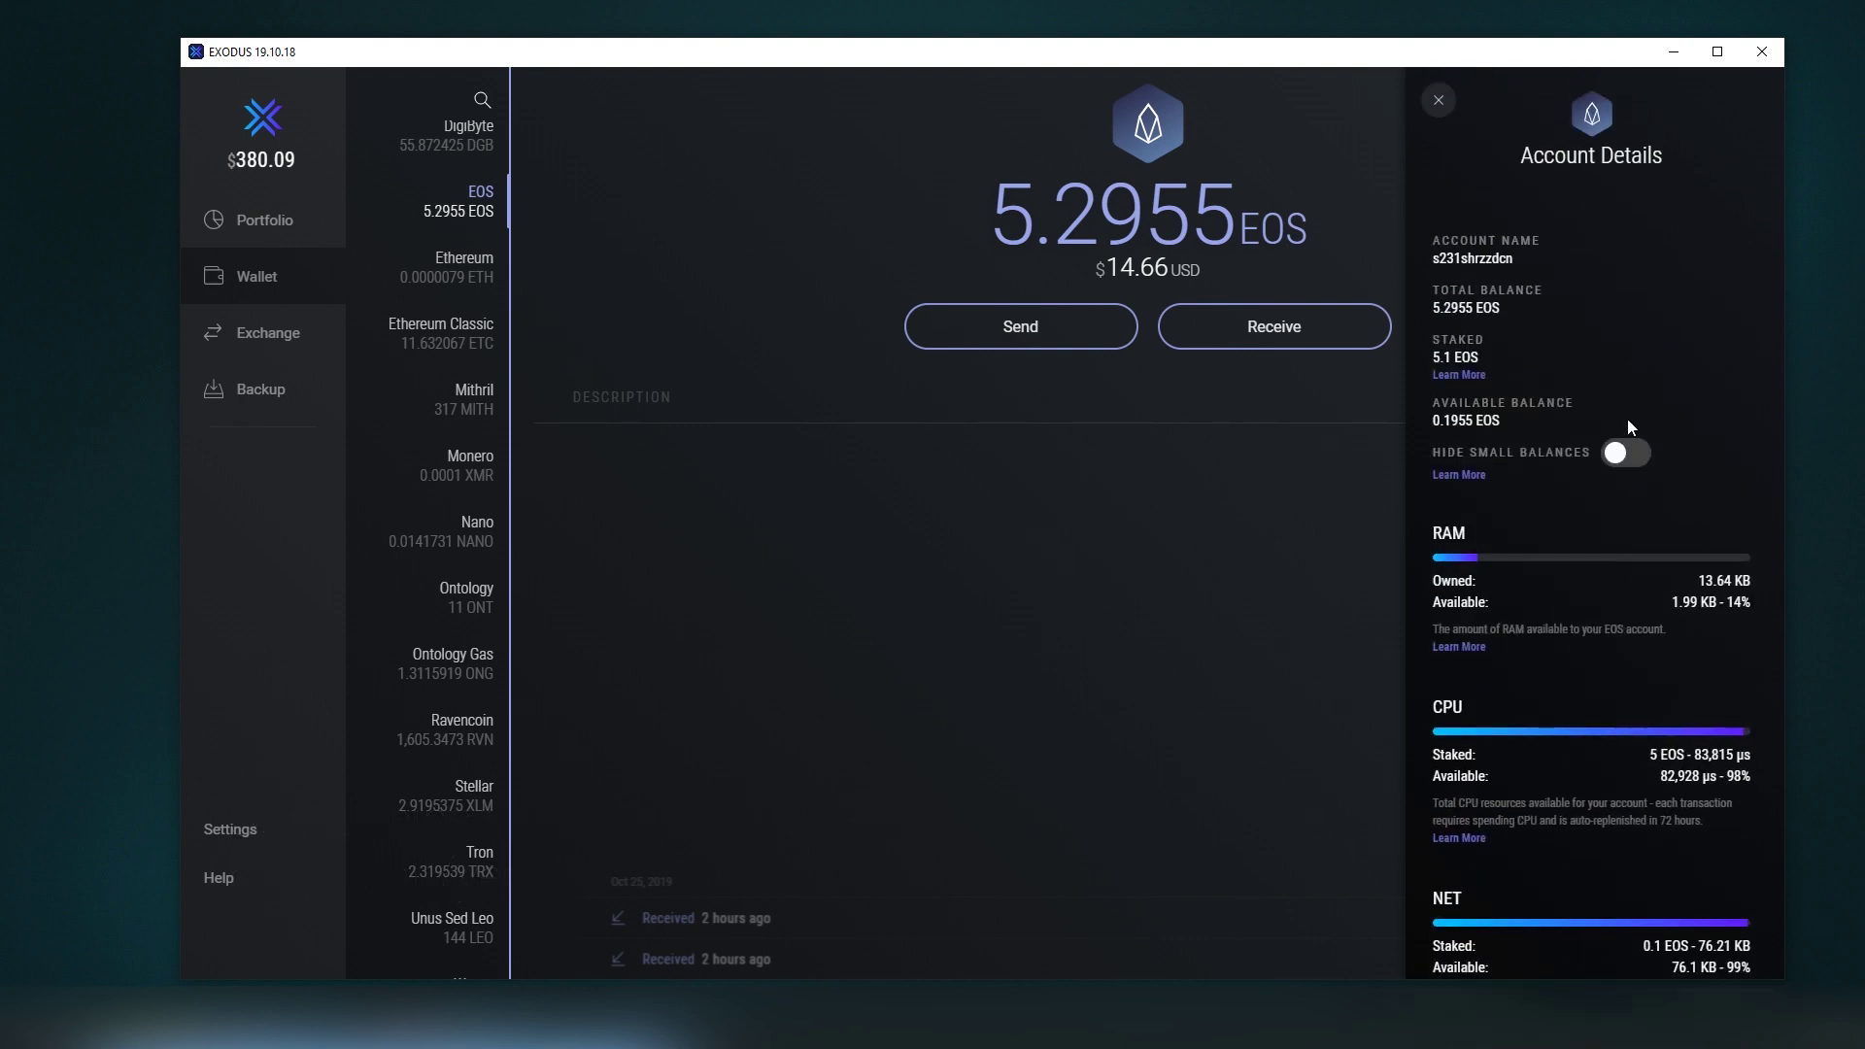
click(1448, 95)
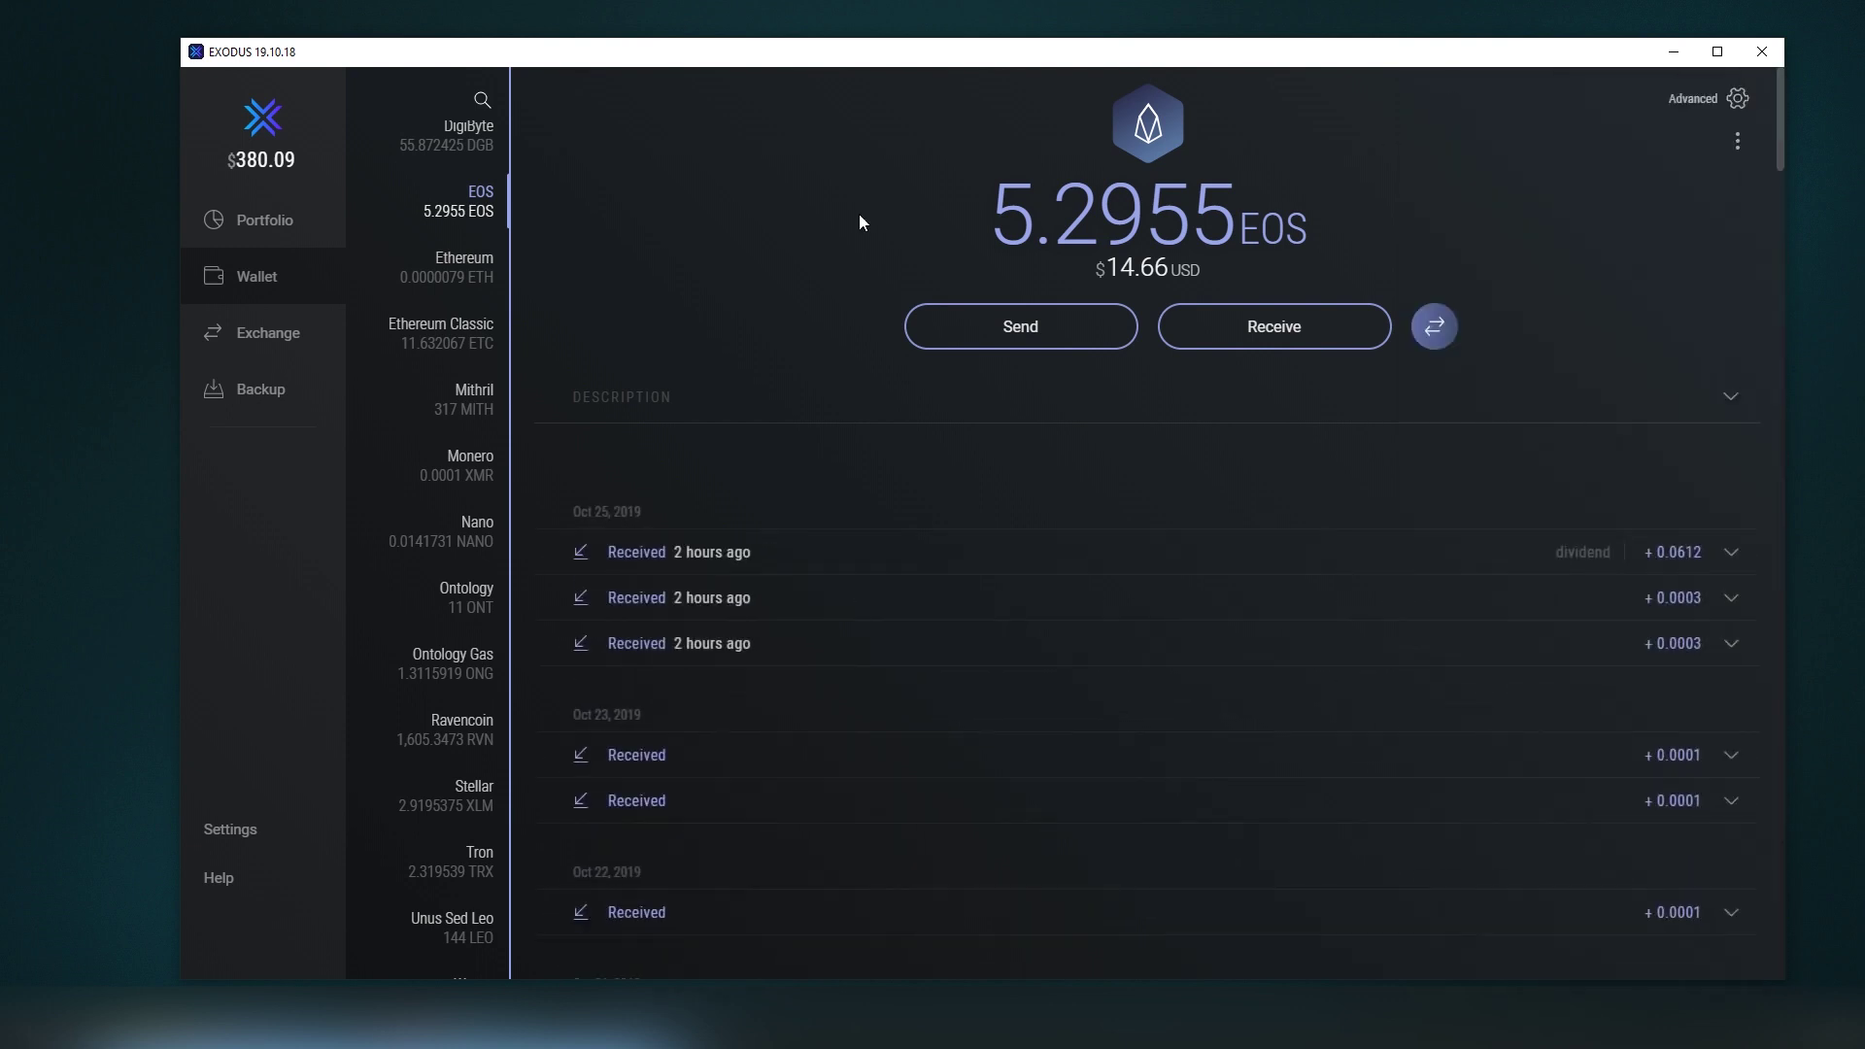
Step: Search the wallet's assets for "onto" and open Ontology Gas
click(478, 102)
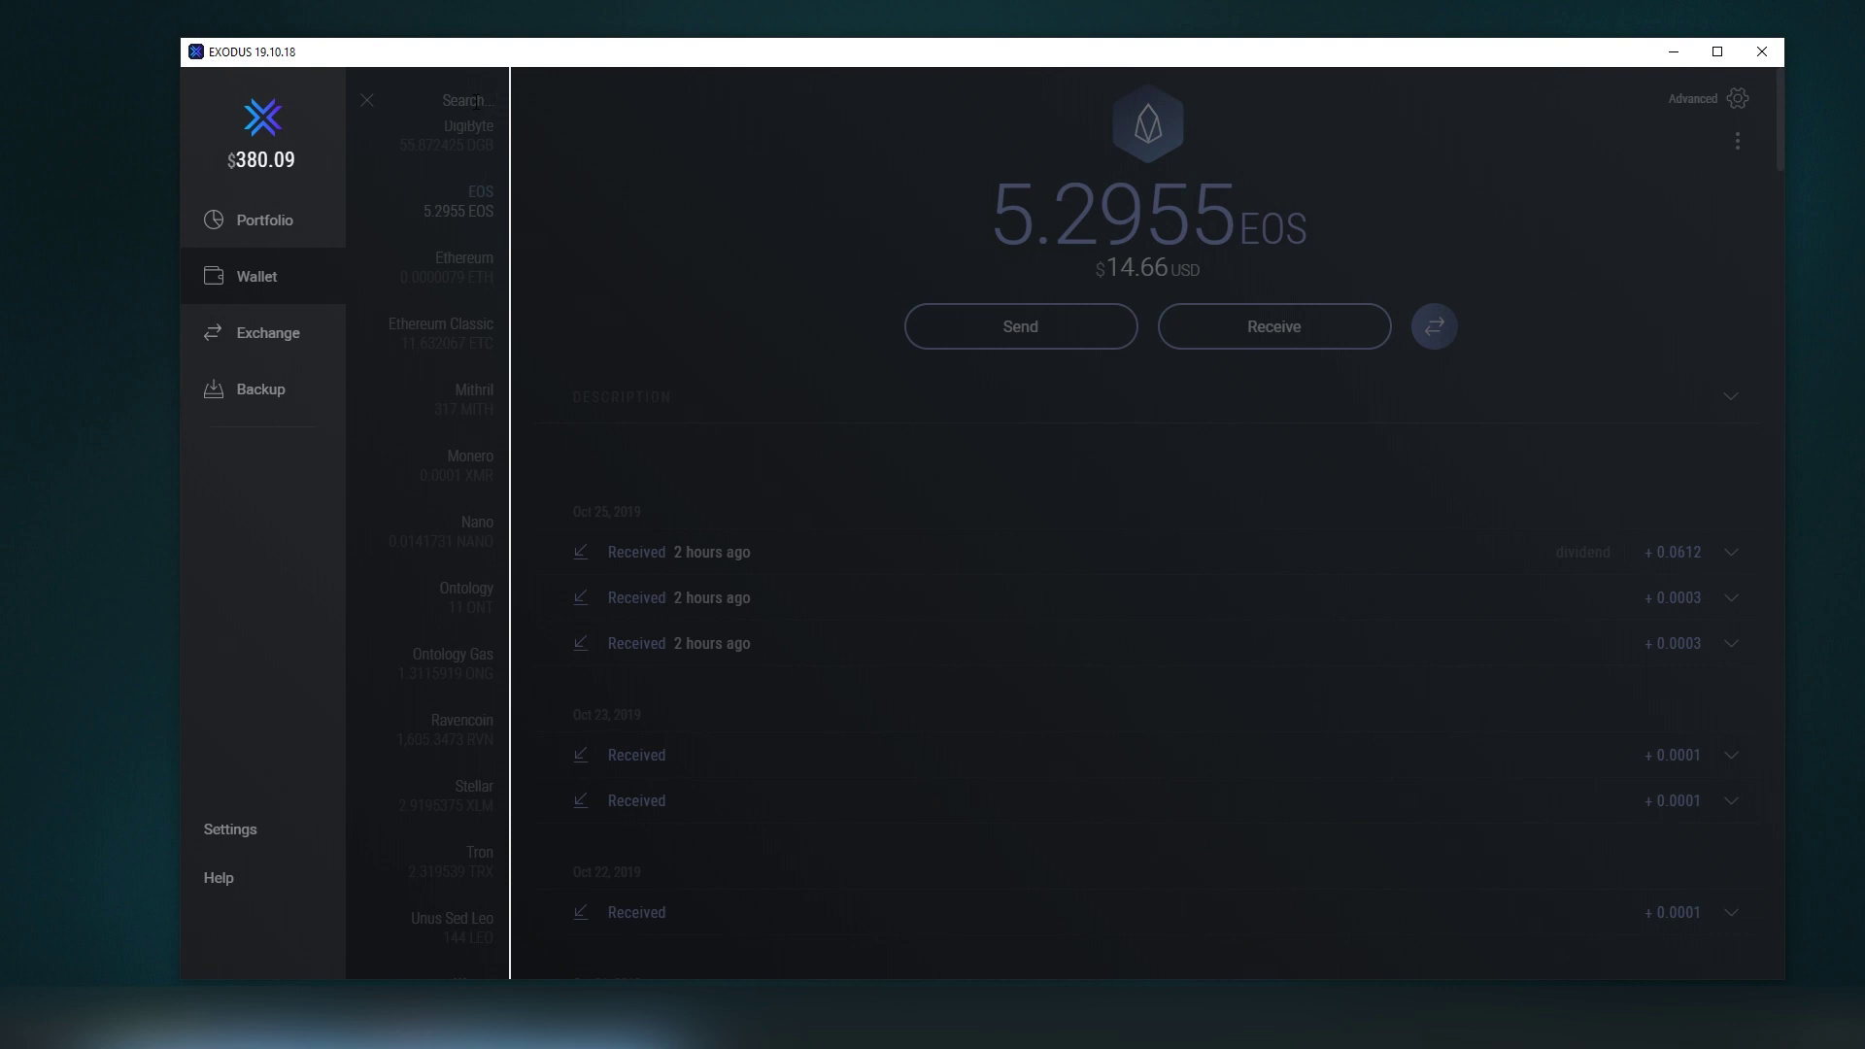
text(onto)
click(427, 225)
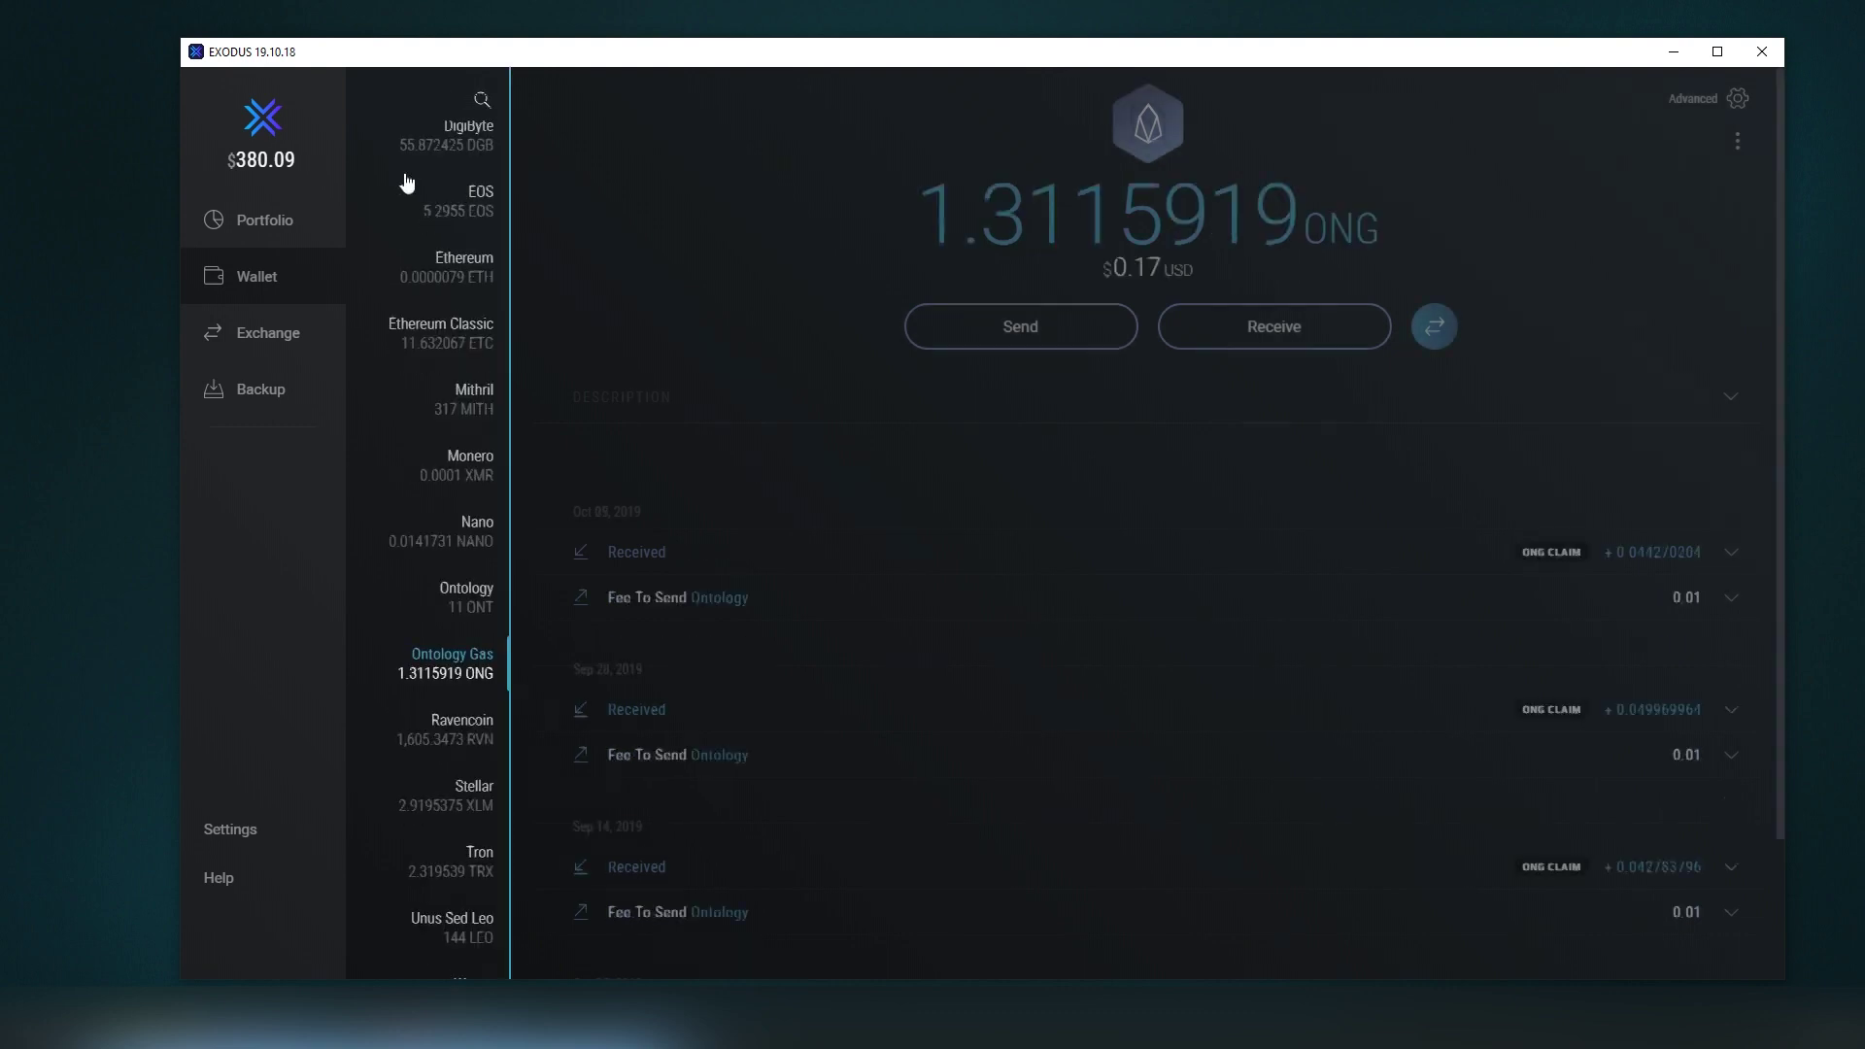
Step: Claim the unclaimed ONG from the Ontology Gas account details and dismiss the success message
click(1719, 100)
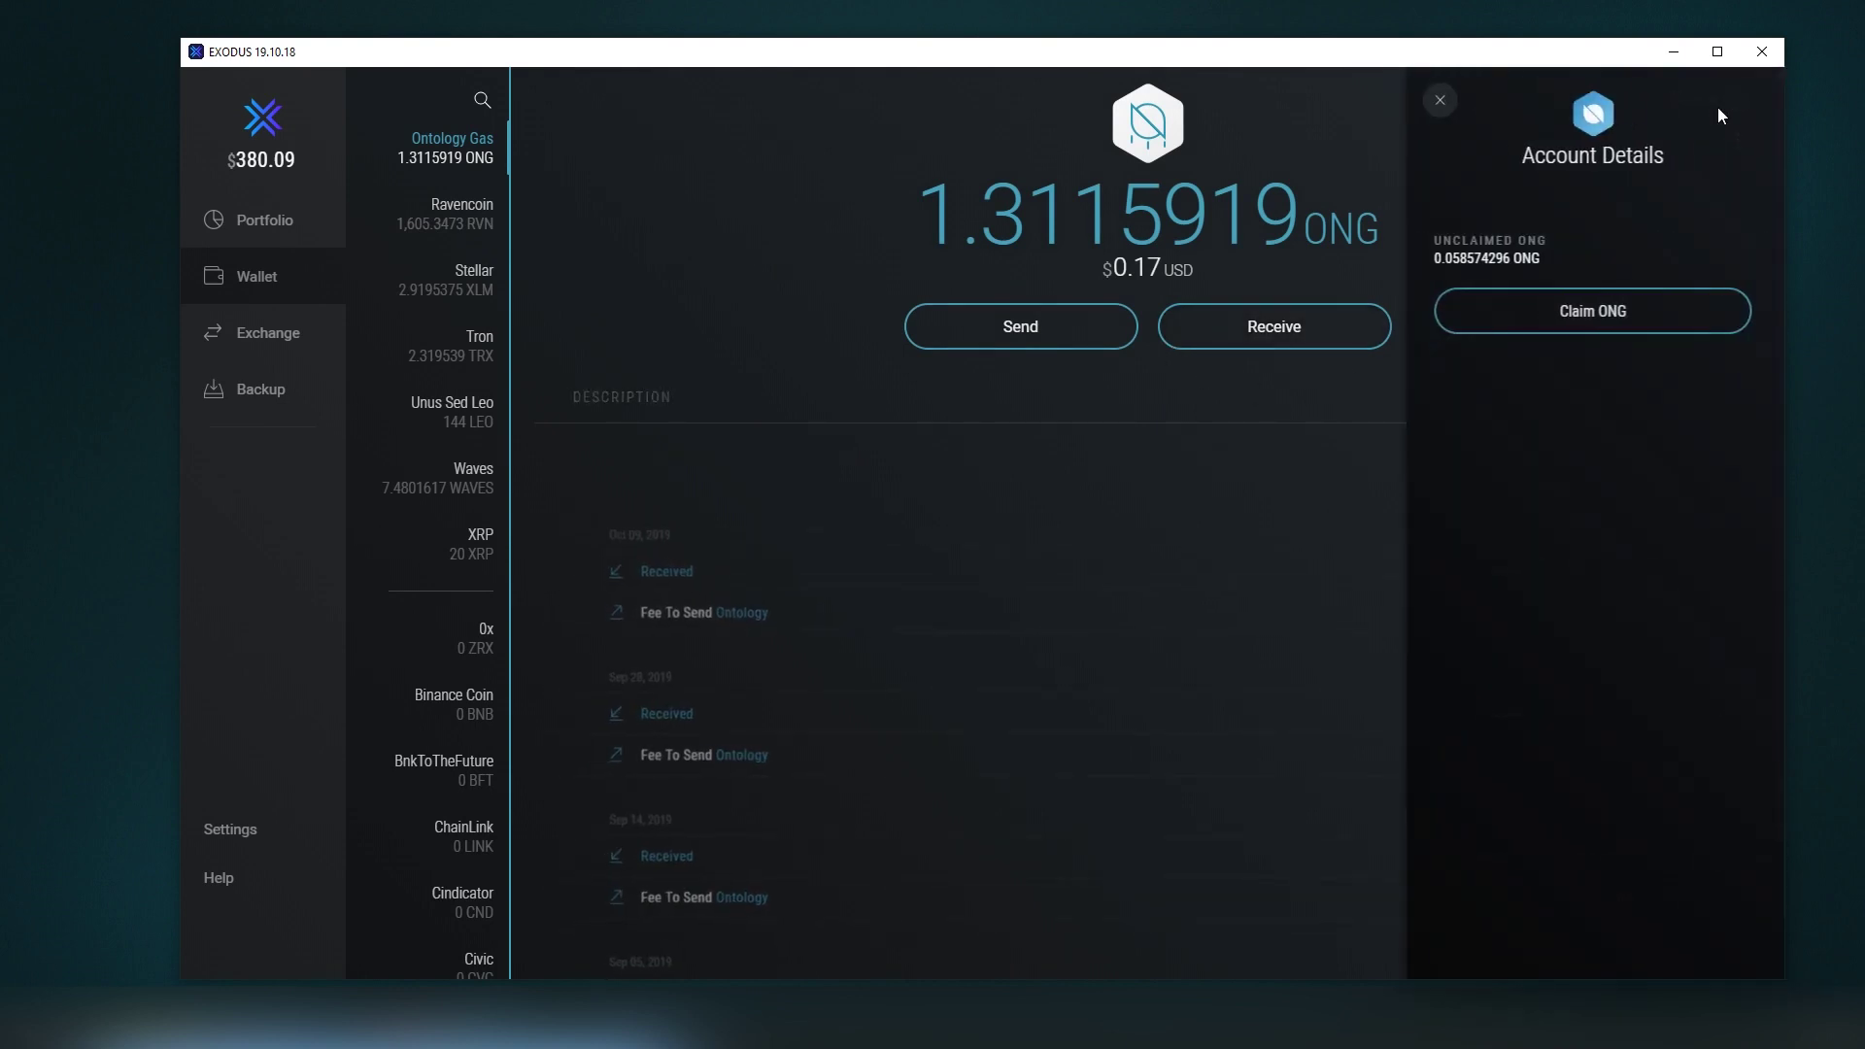
click(1585, 313)
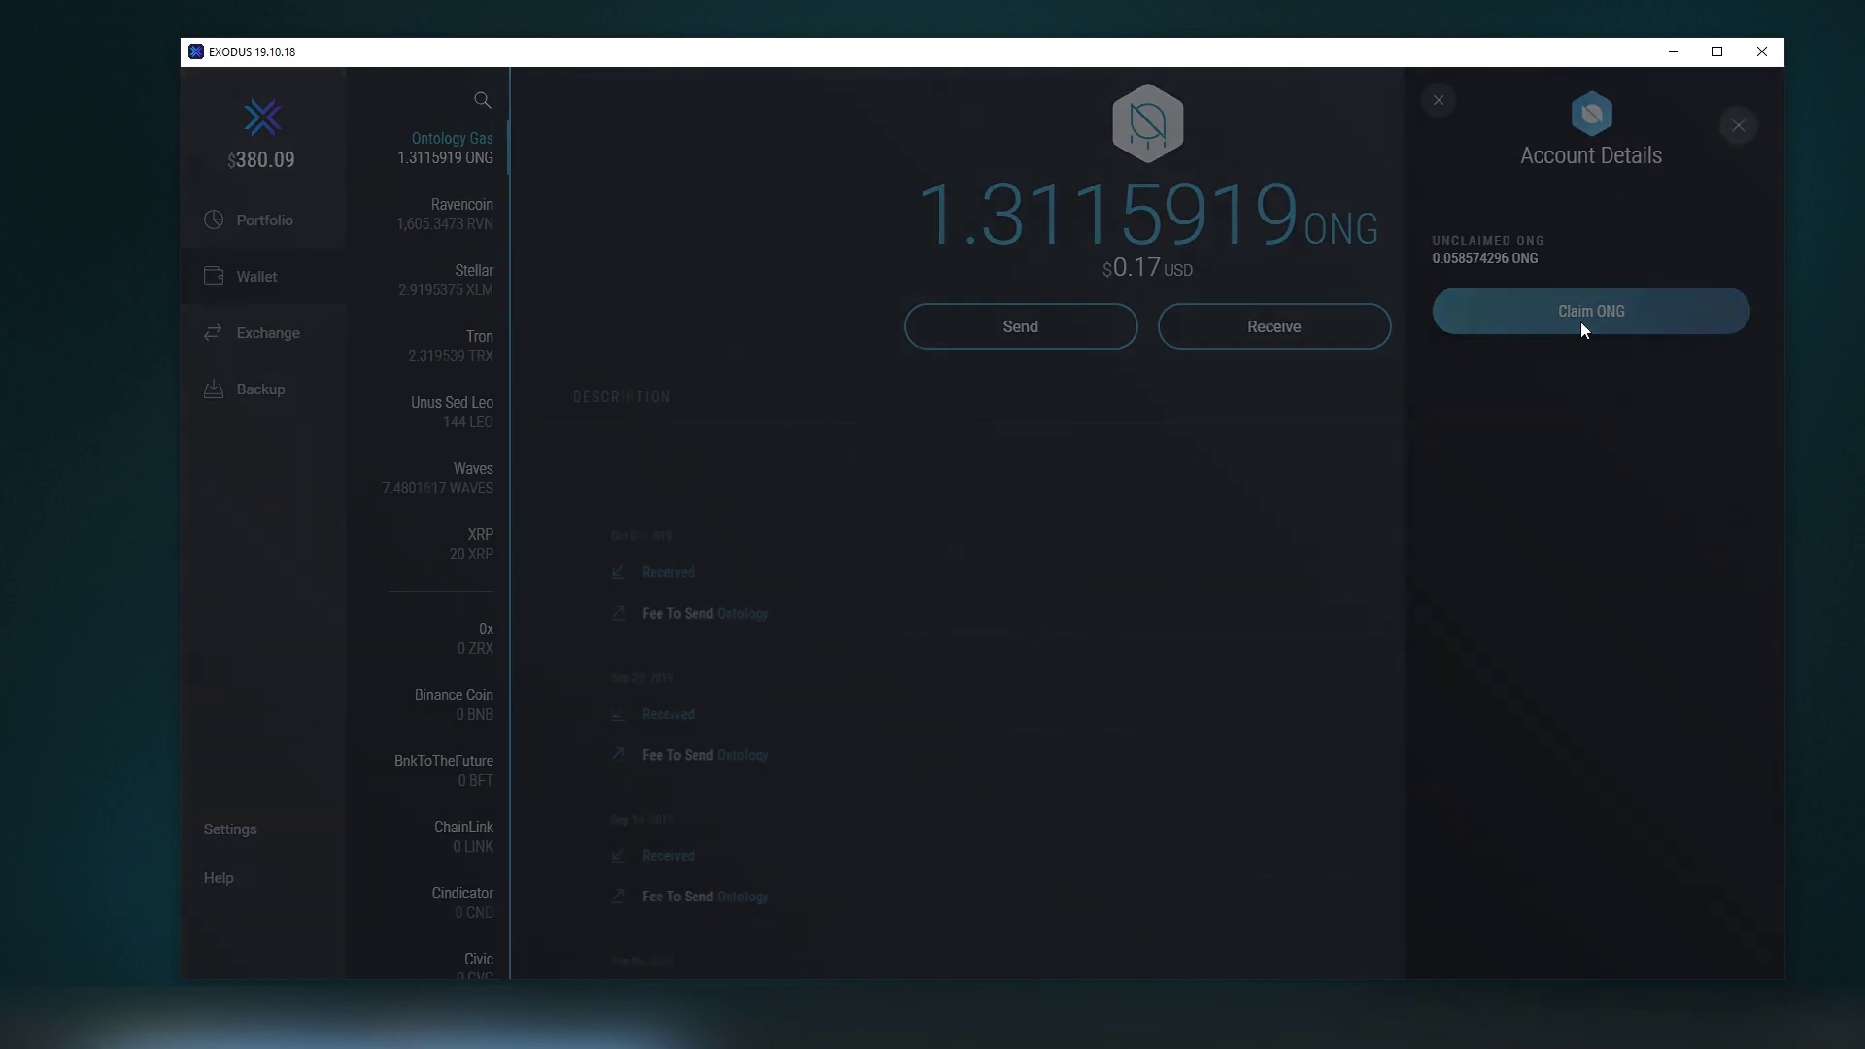
click(1068, 641)
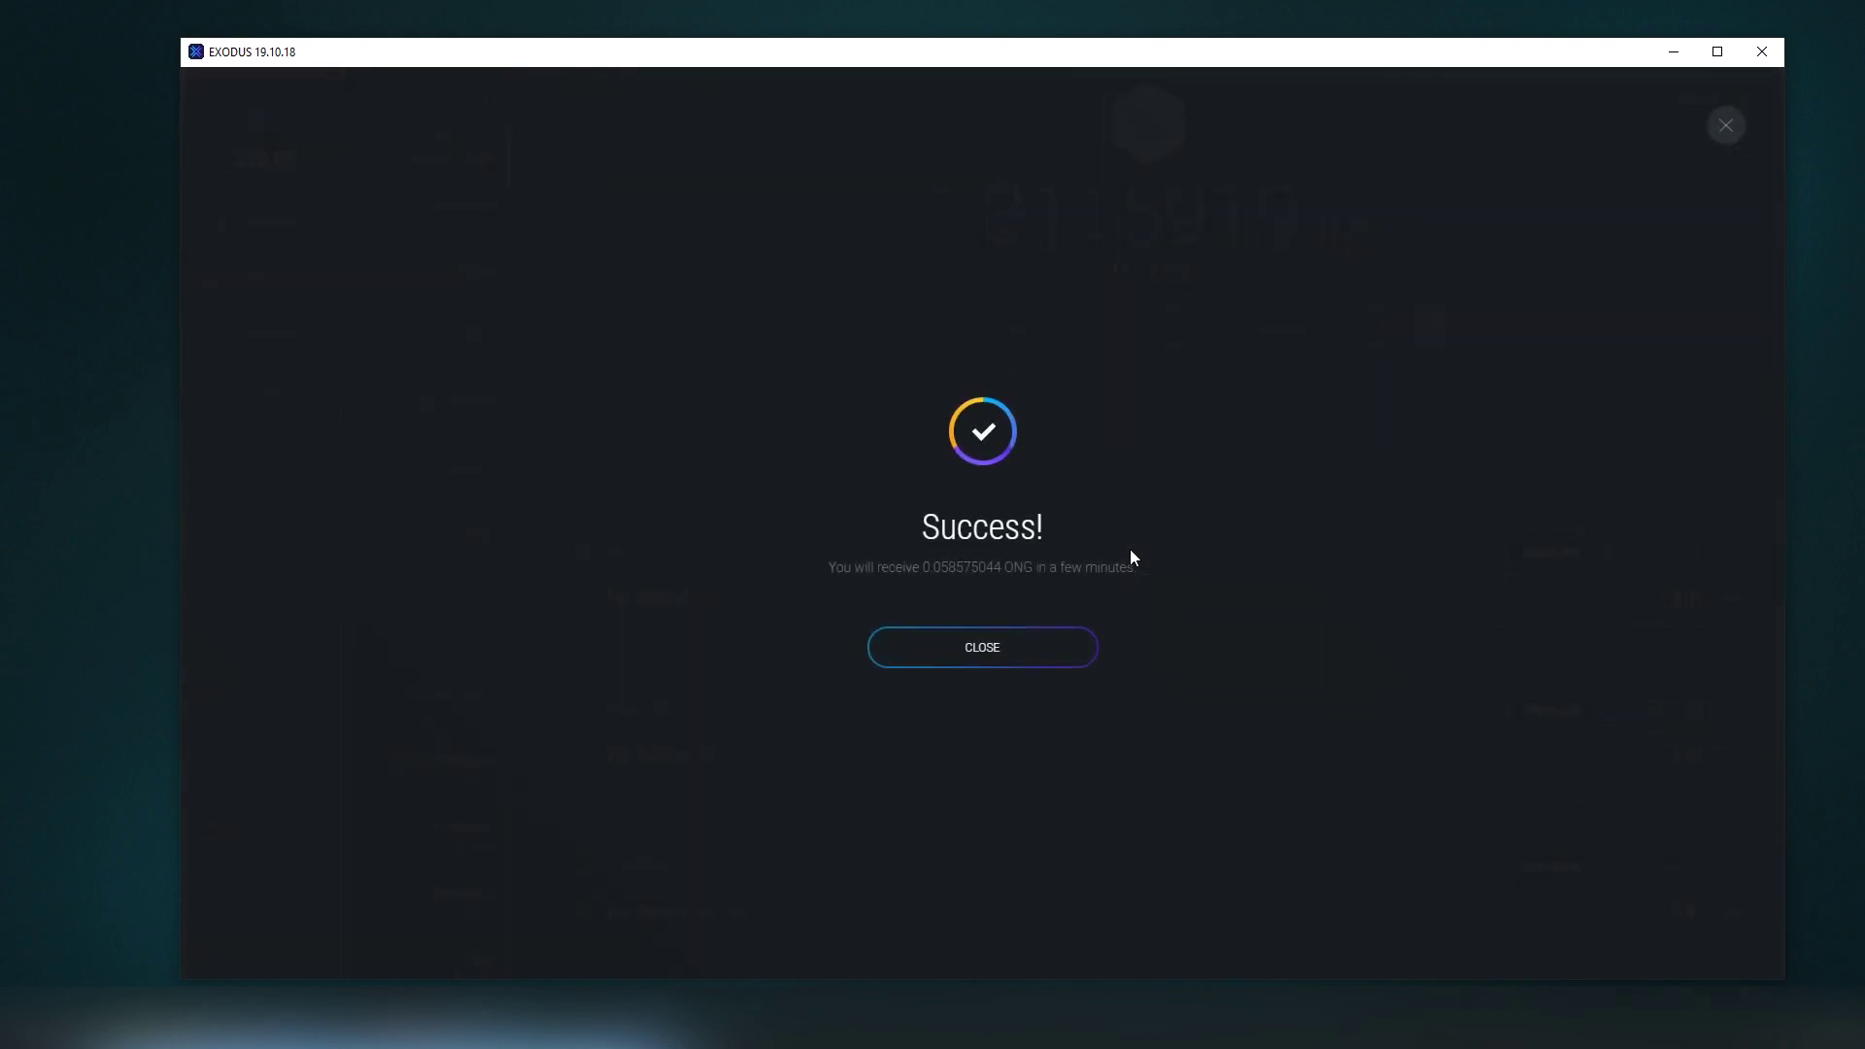
click(1022, 653)
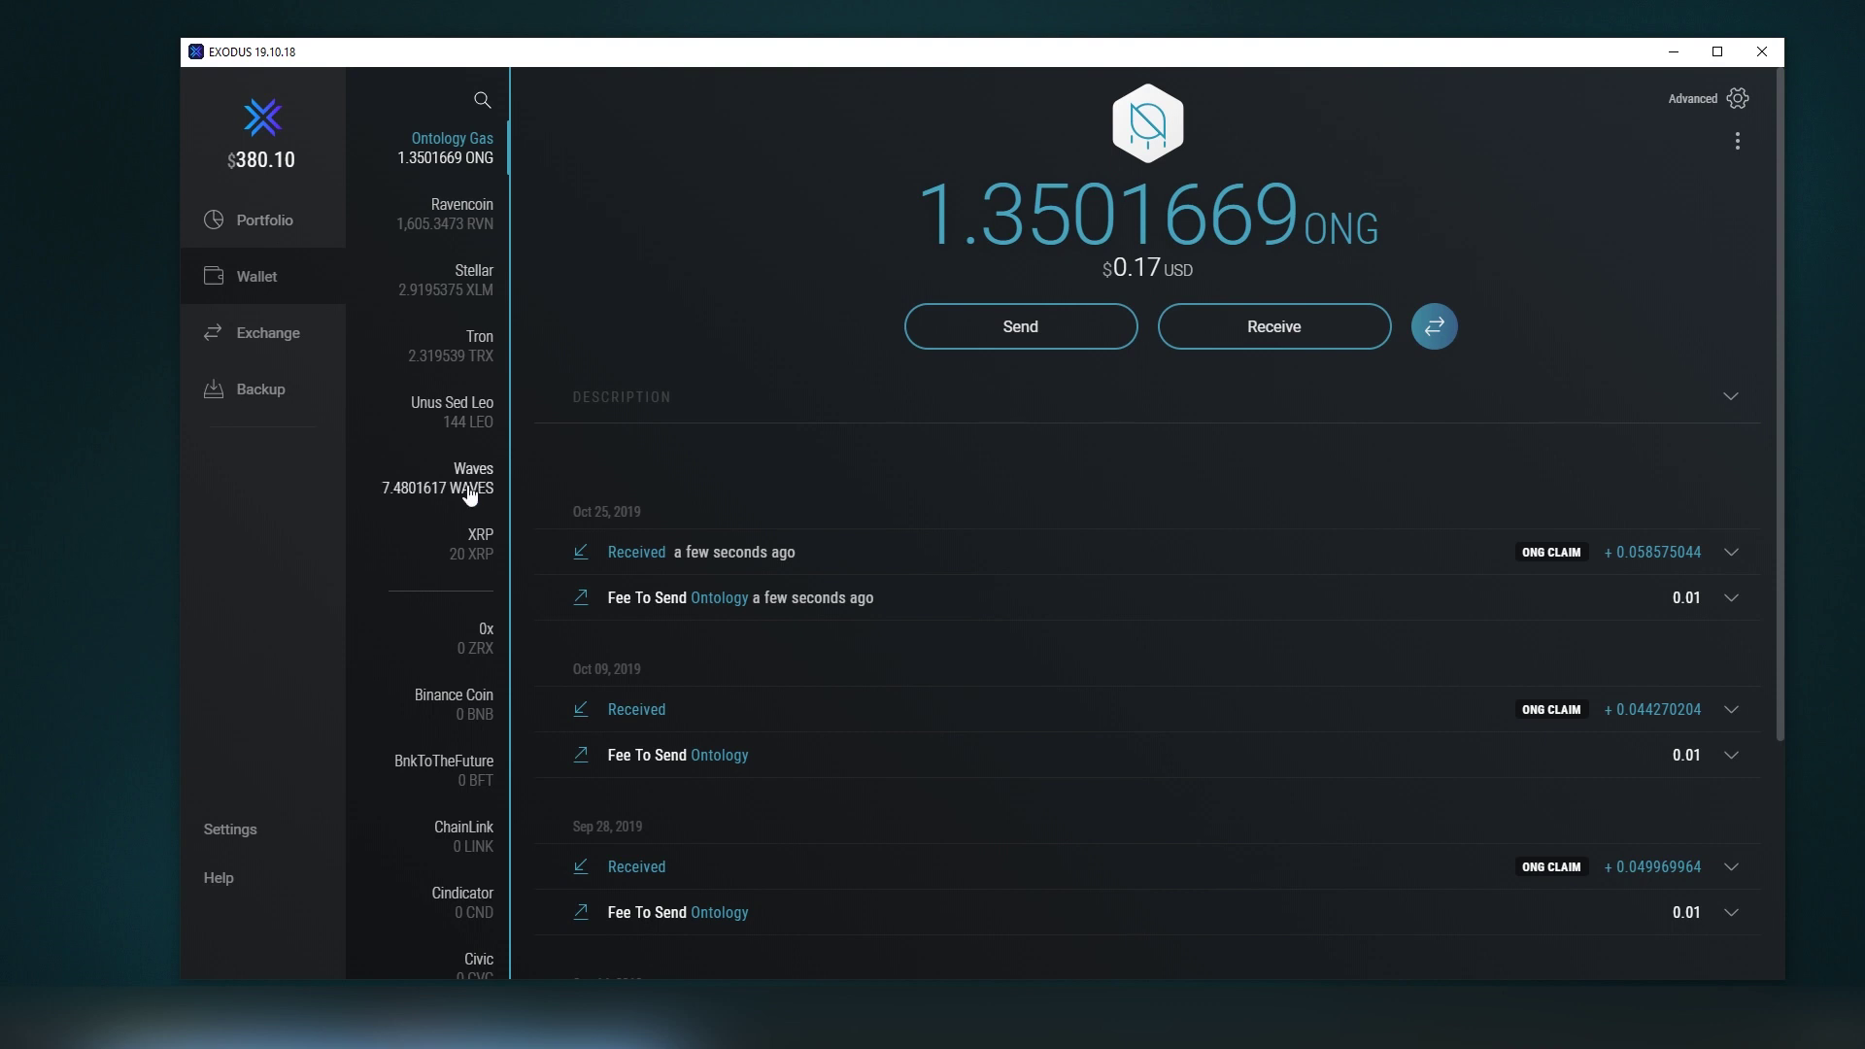
Step: Look through the full asset list on the portfolio dashboard and check the wallet's backup page
click(300, 215)
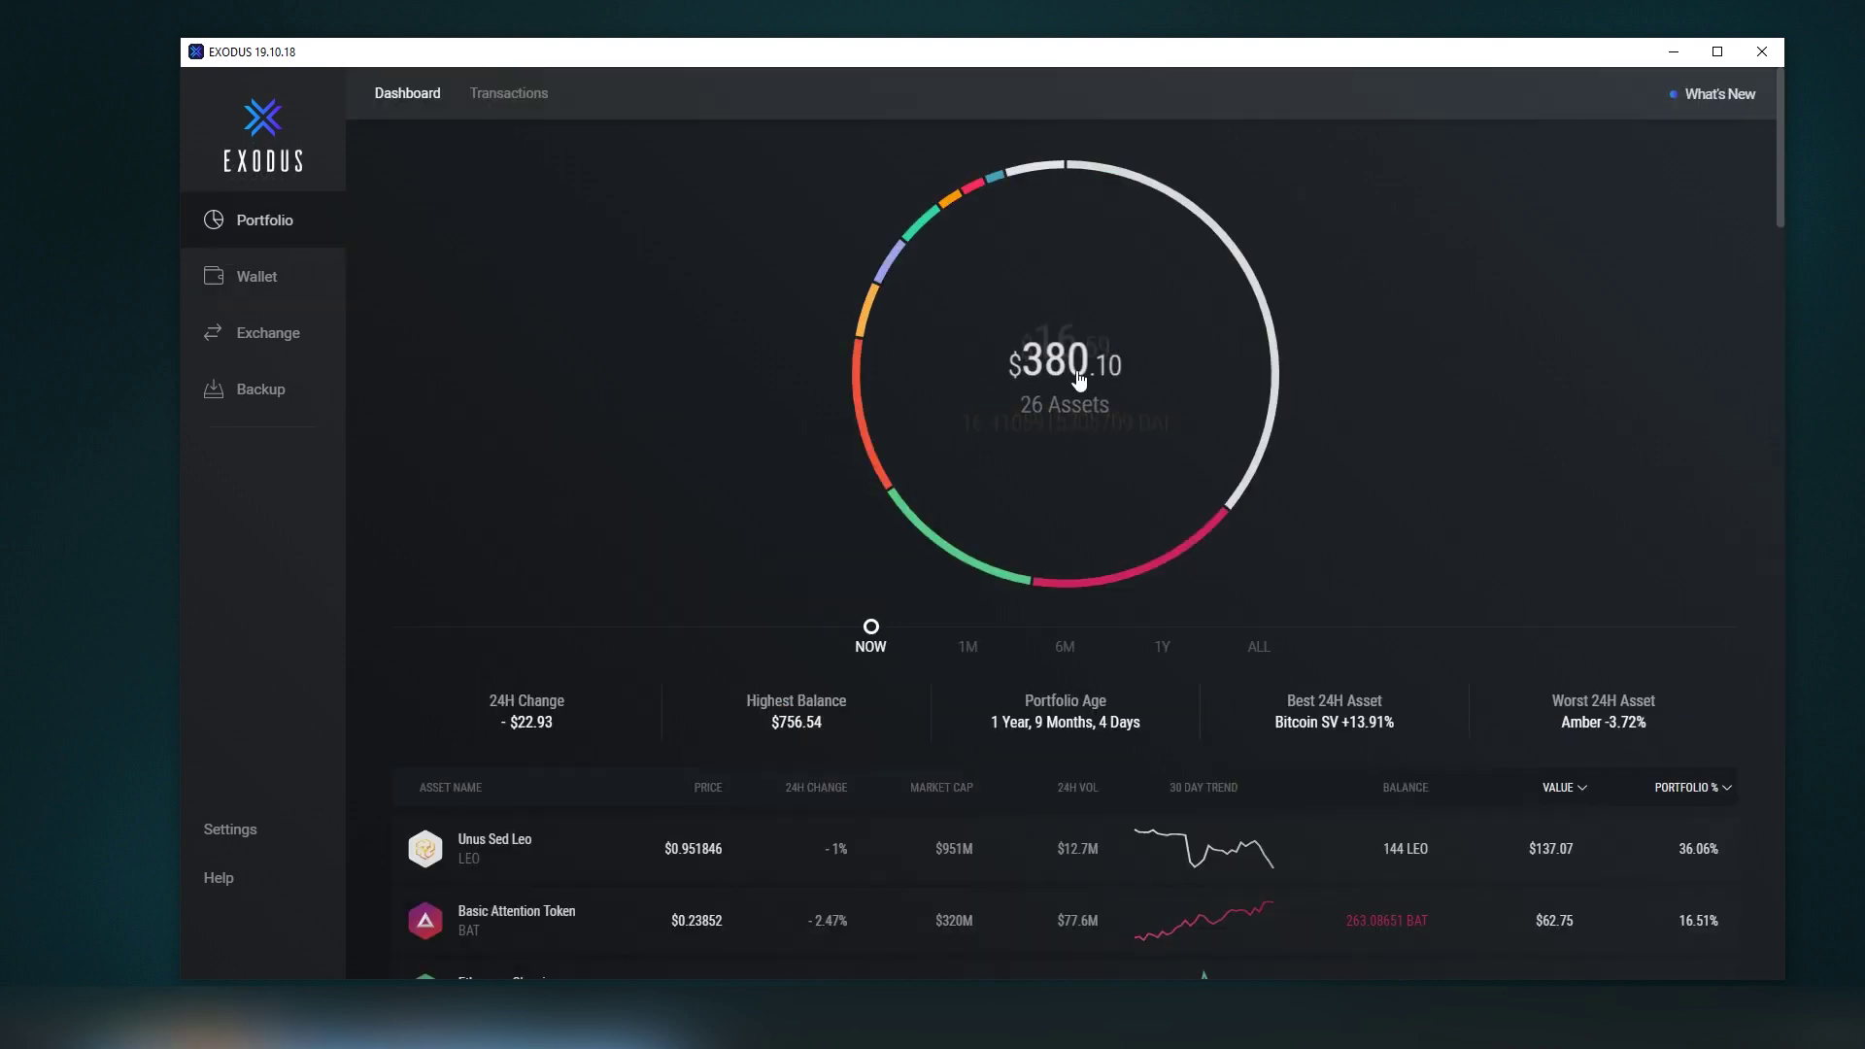
scroll(1001, 463, down, 8)
scroll(1004, 472, down, 20)
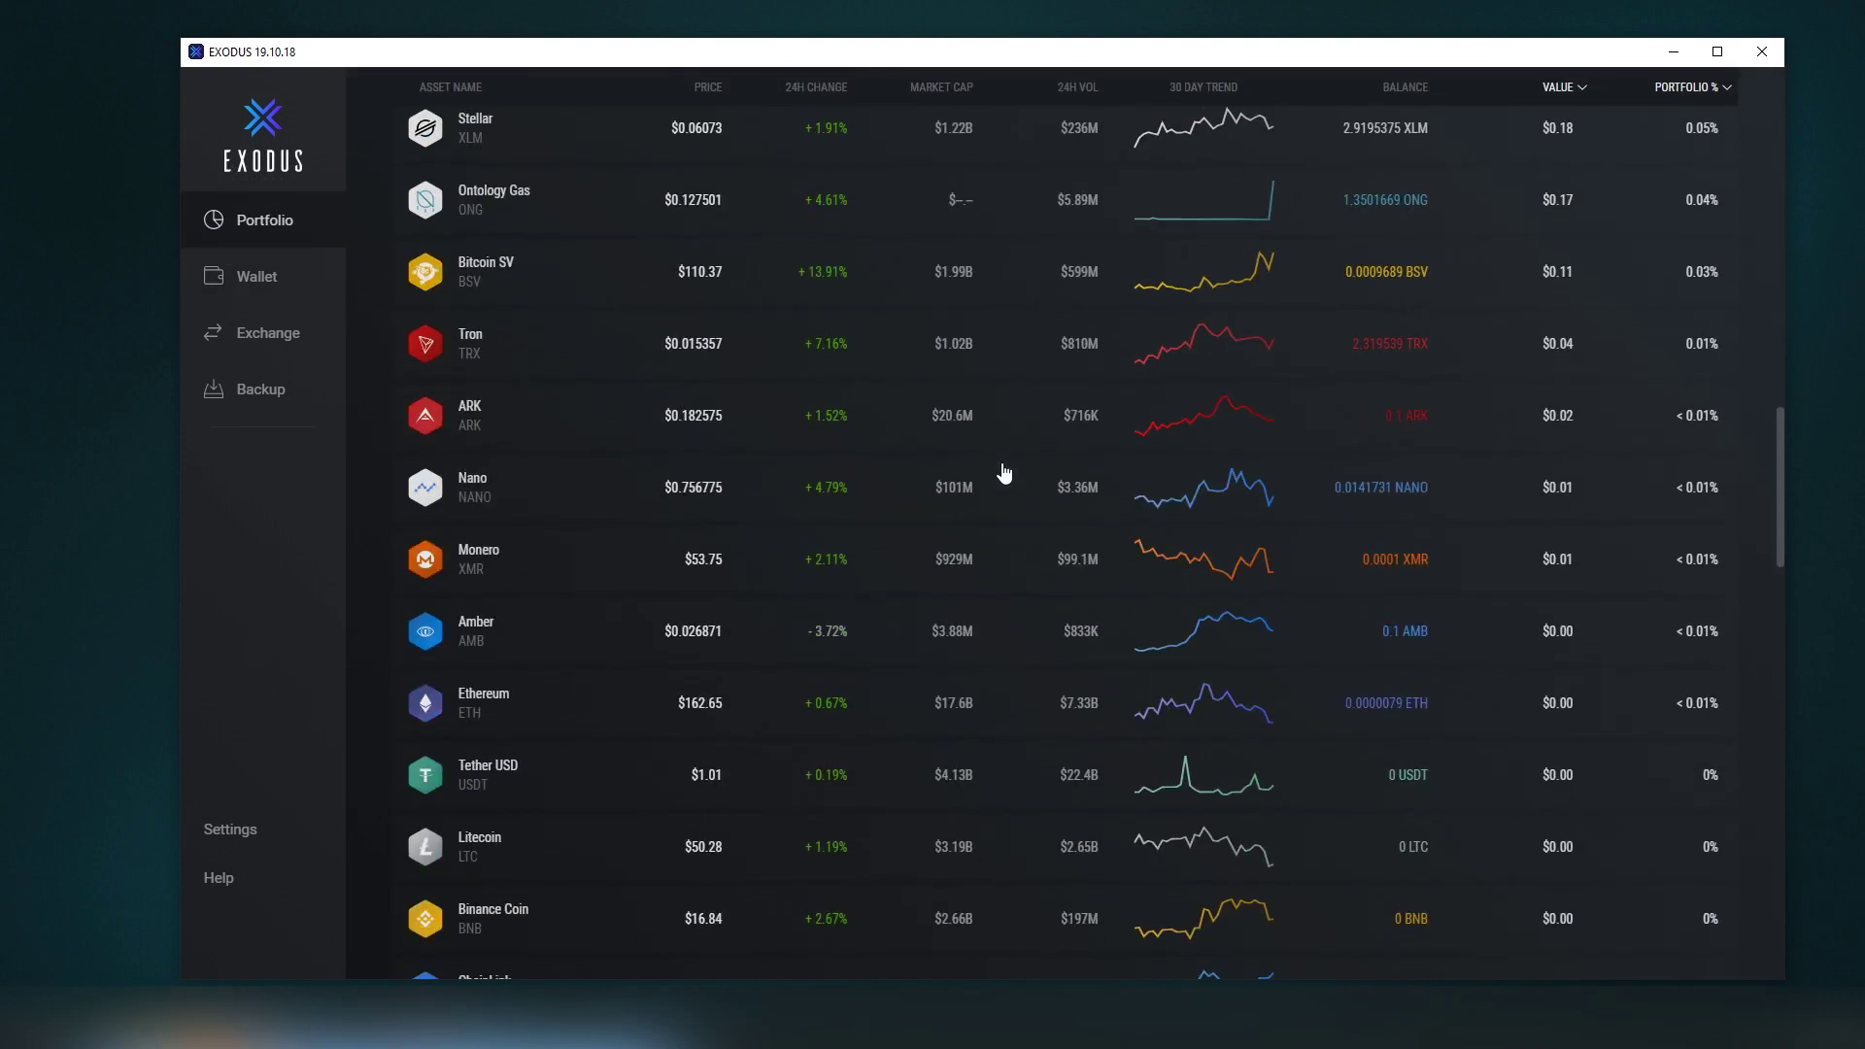
scroll(1004, 472, down, 15)
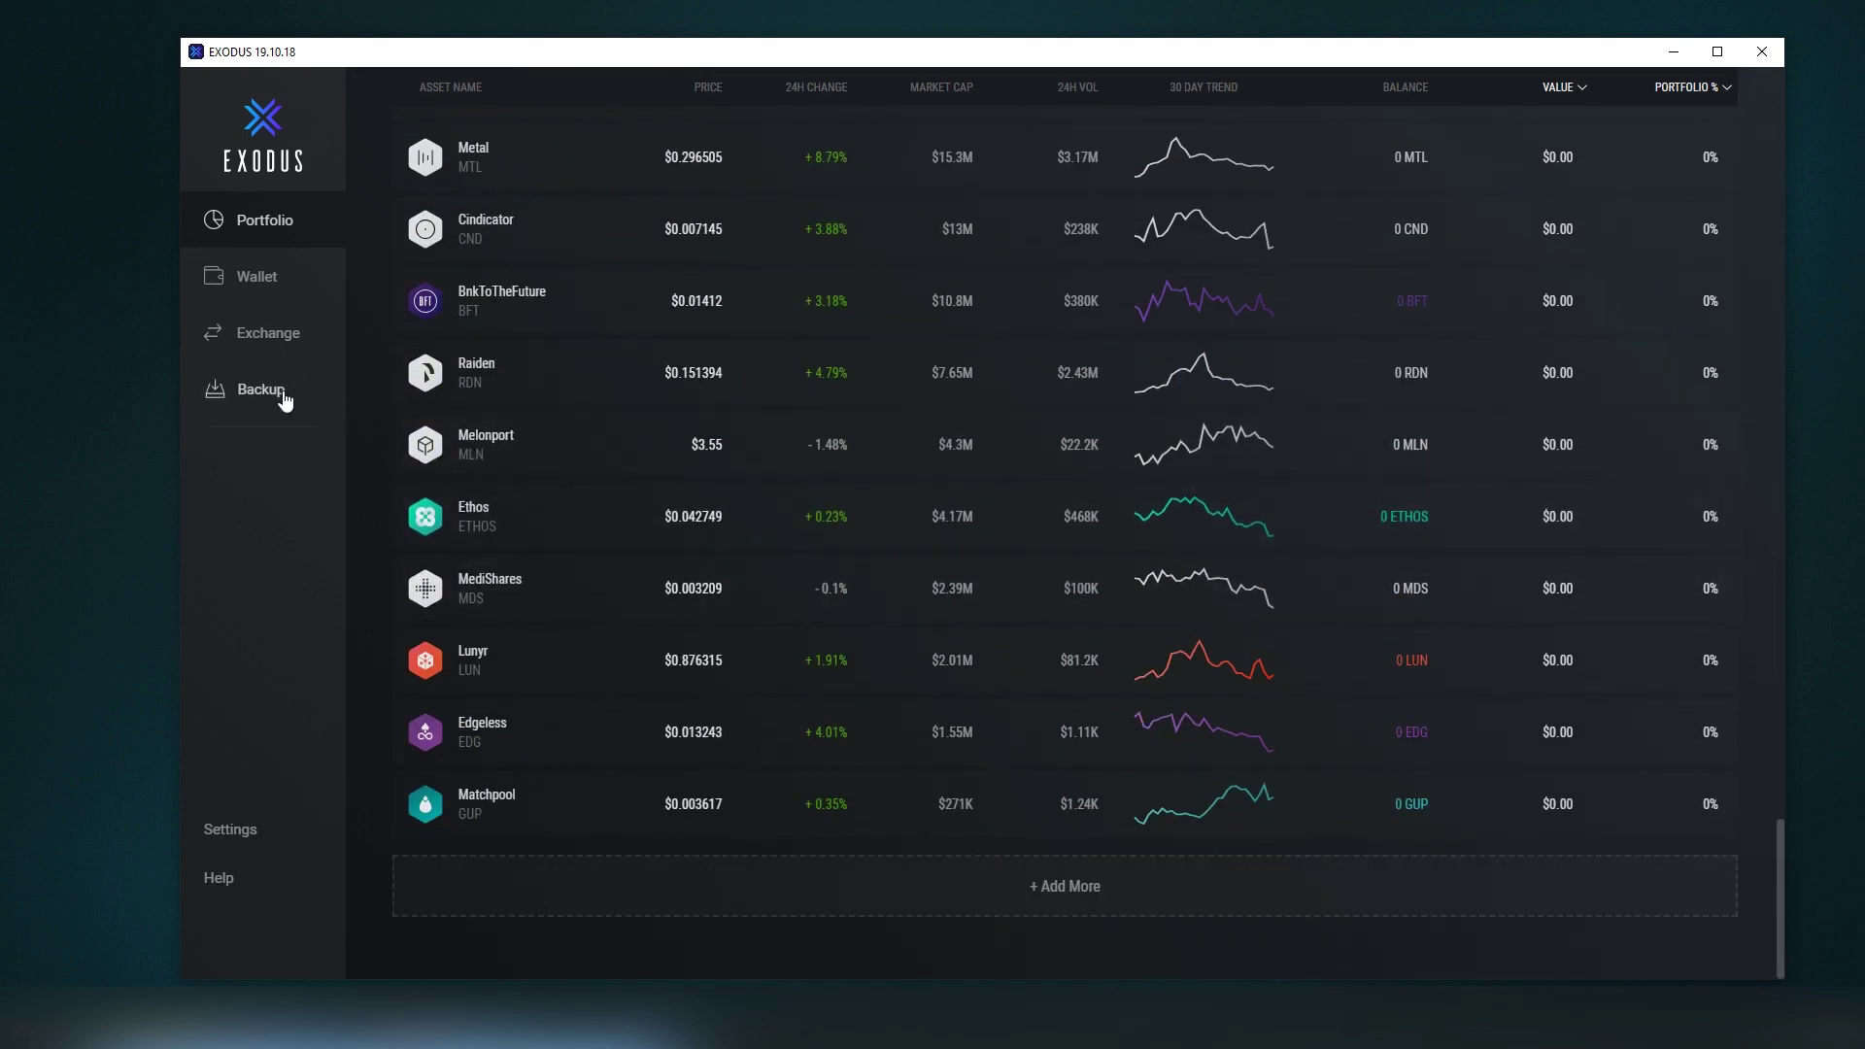
click(283, 400)
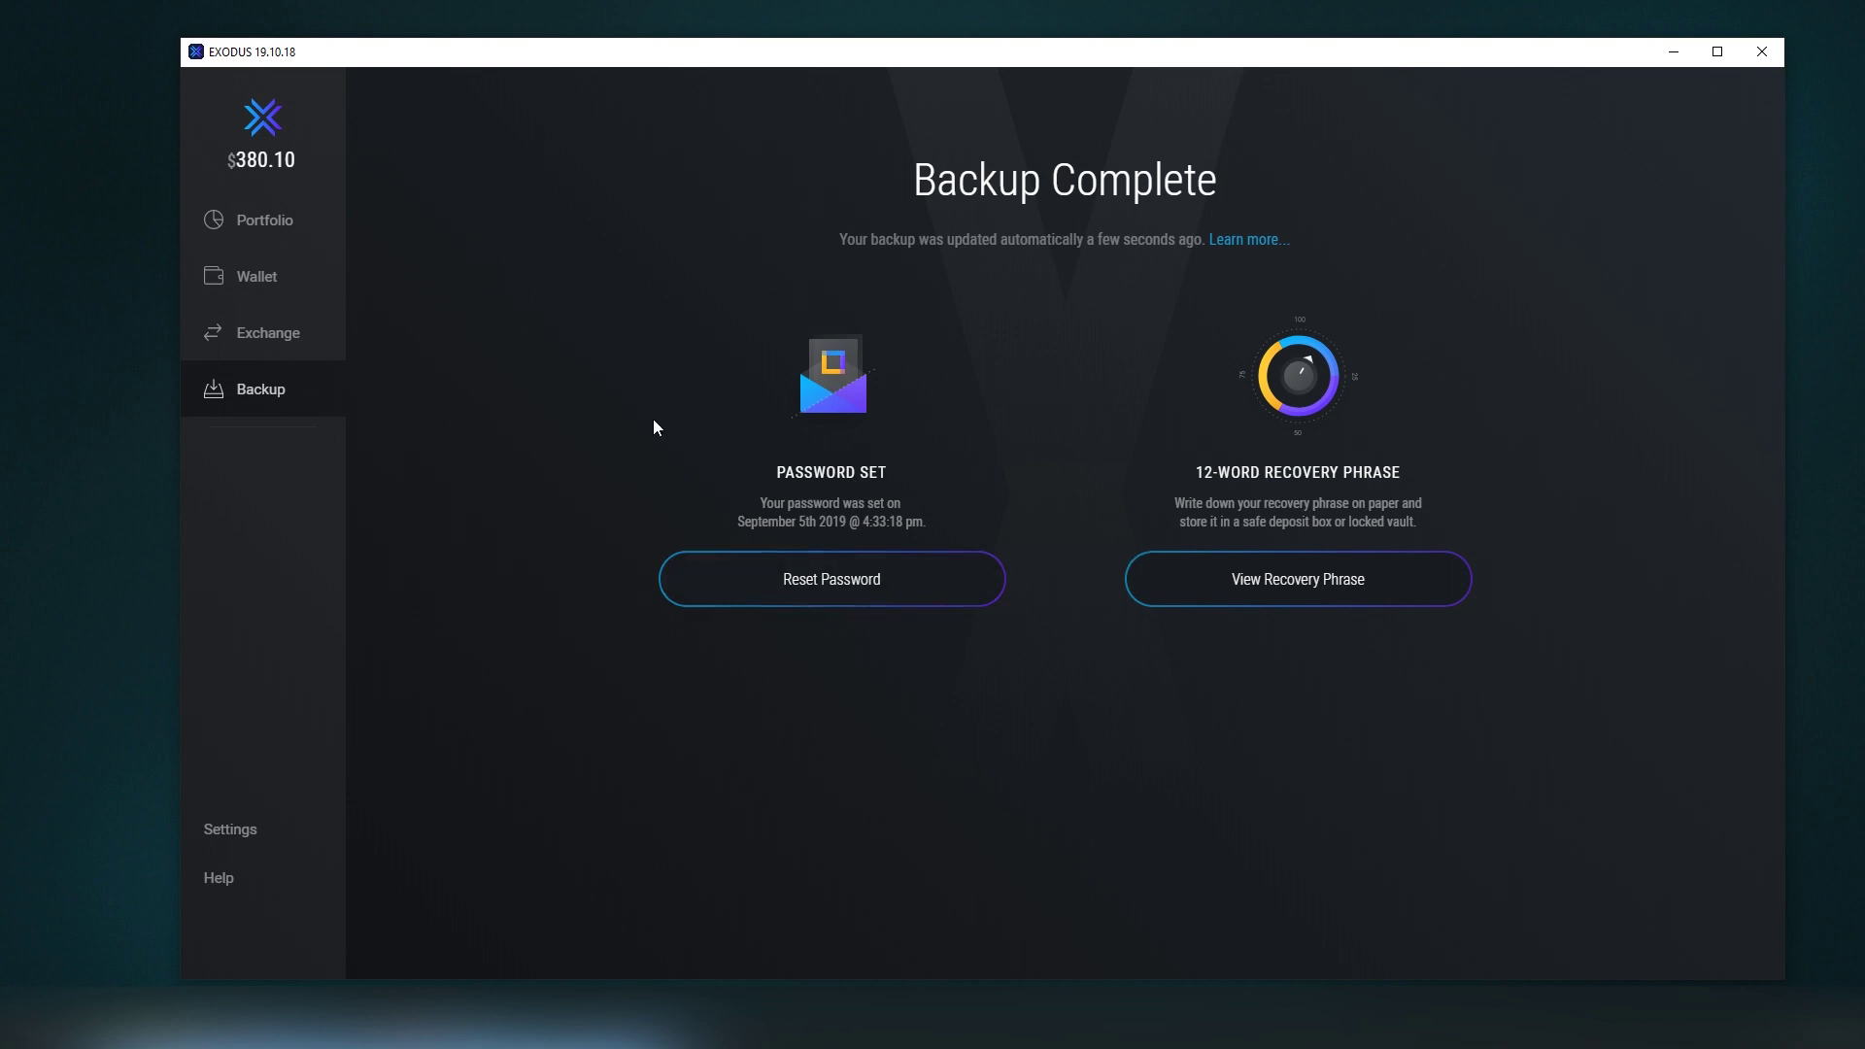
Step: Browse the assets that can be exchanged in place of Bitcoin, and close the list without choosing one
click(292, 349)
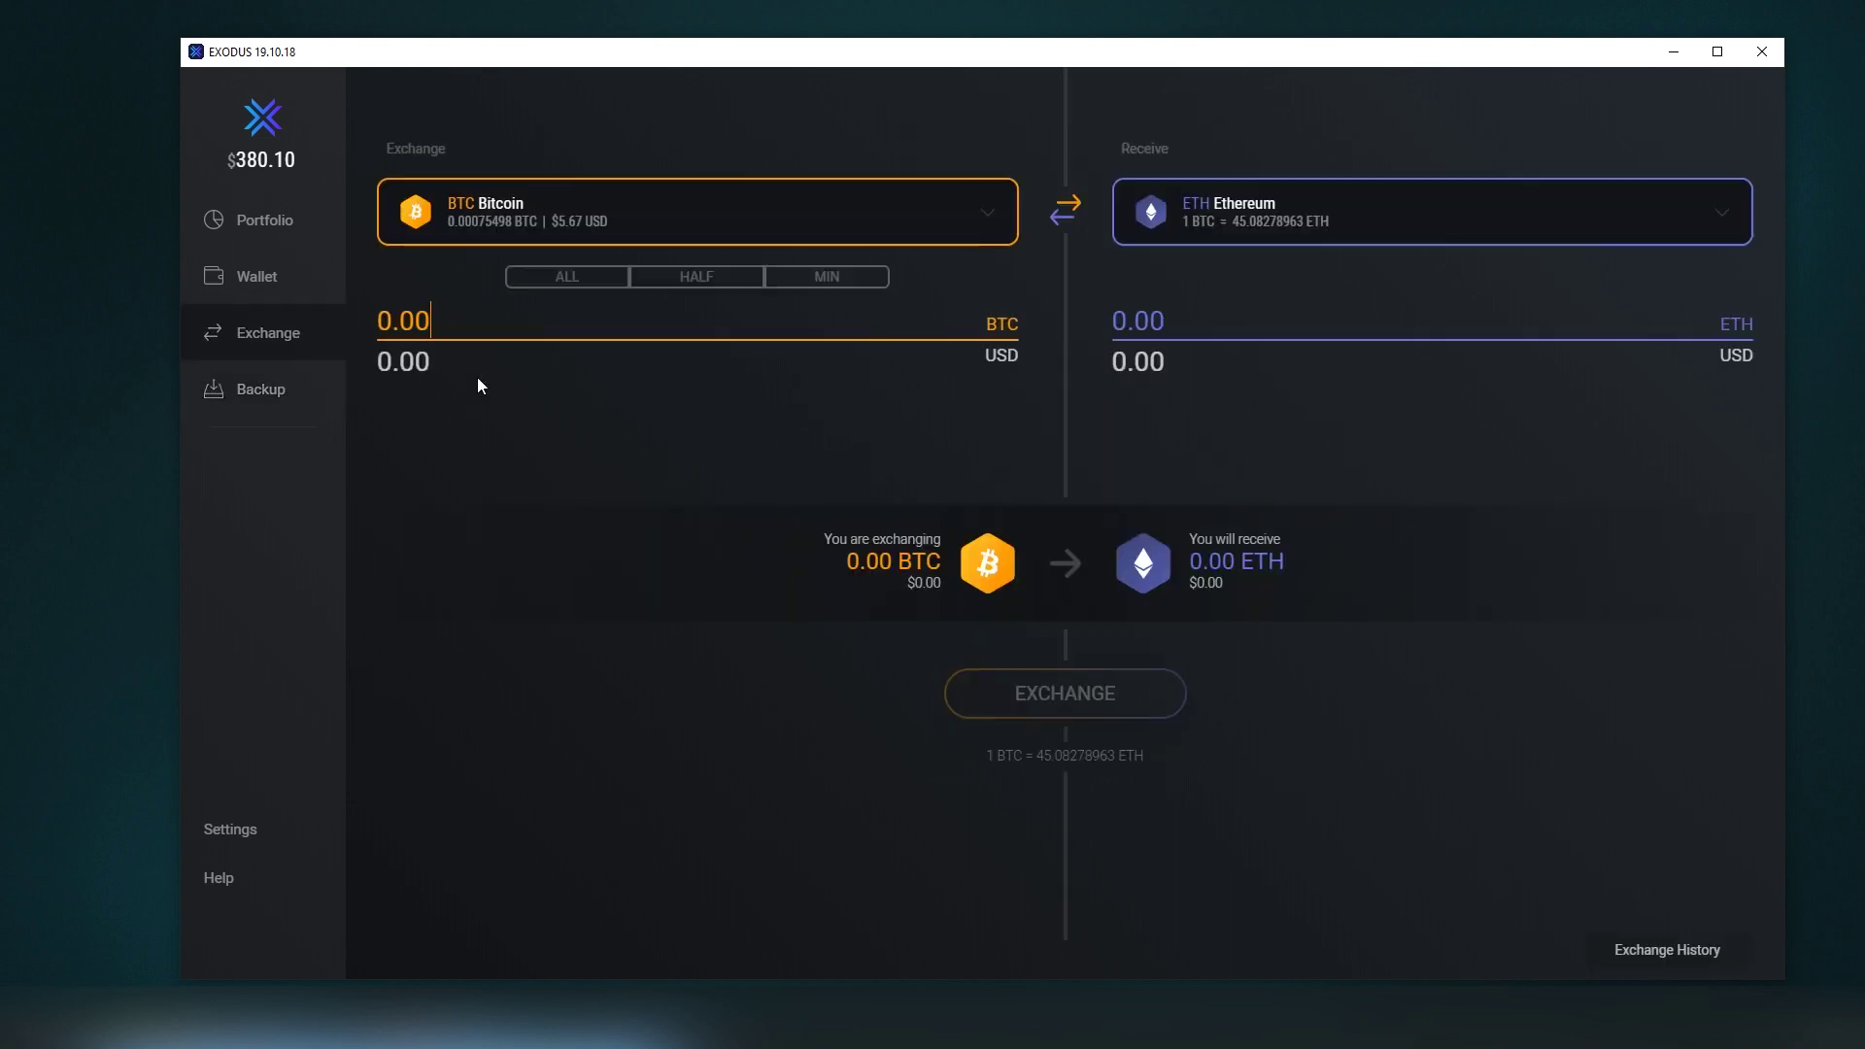
click(667, 240)
scroll(691, 446, down, 10)
scroll(690, 446, down, 10)
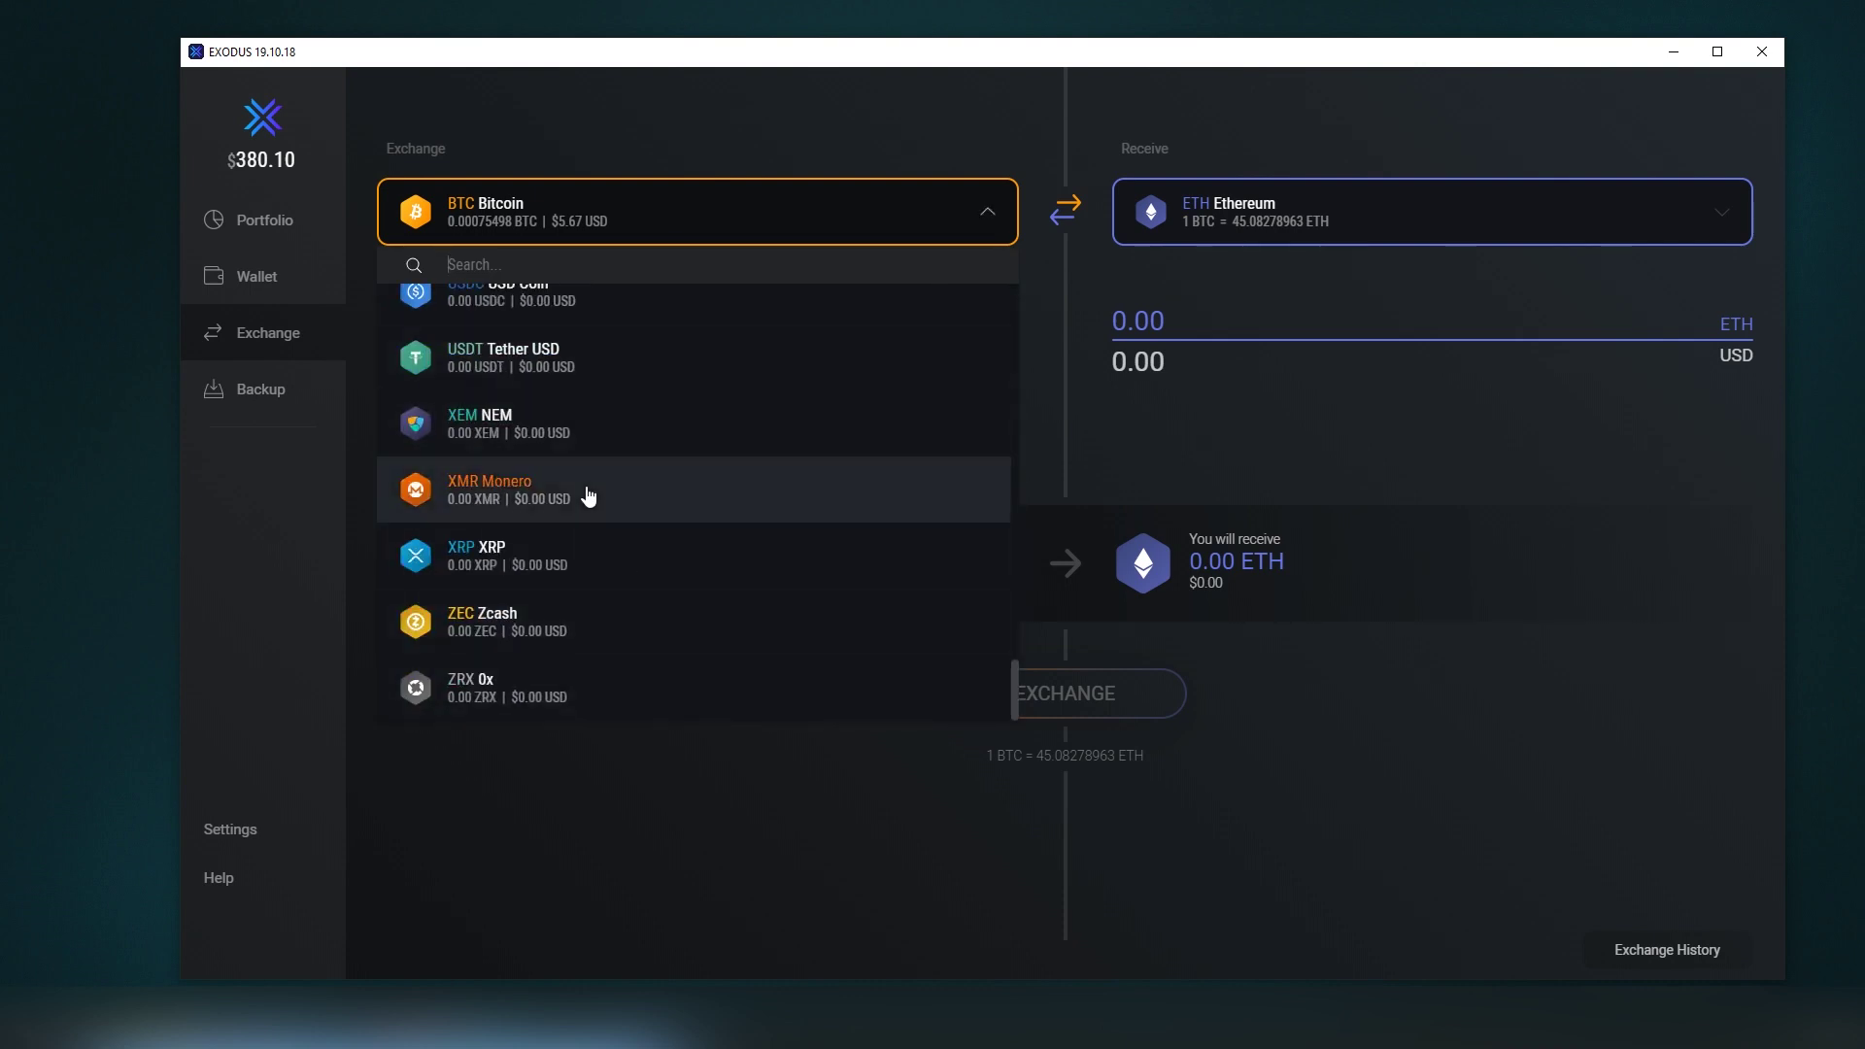
scroll(690, 645, up, 4)
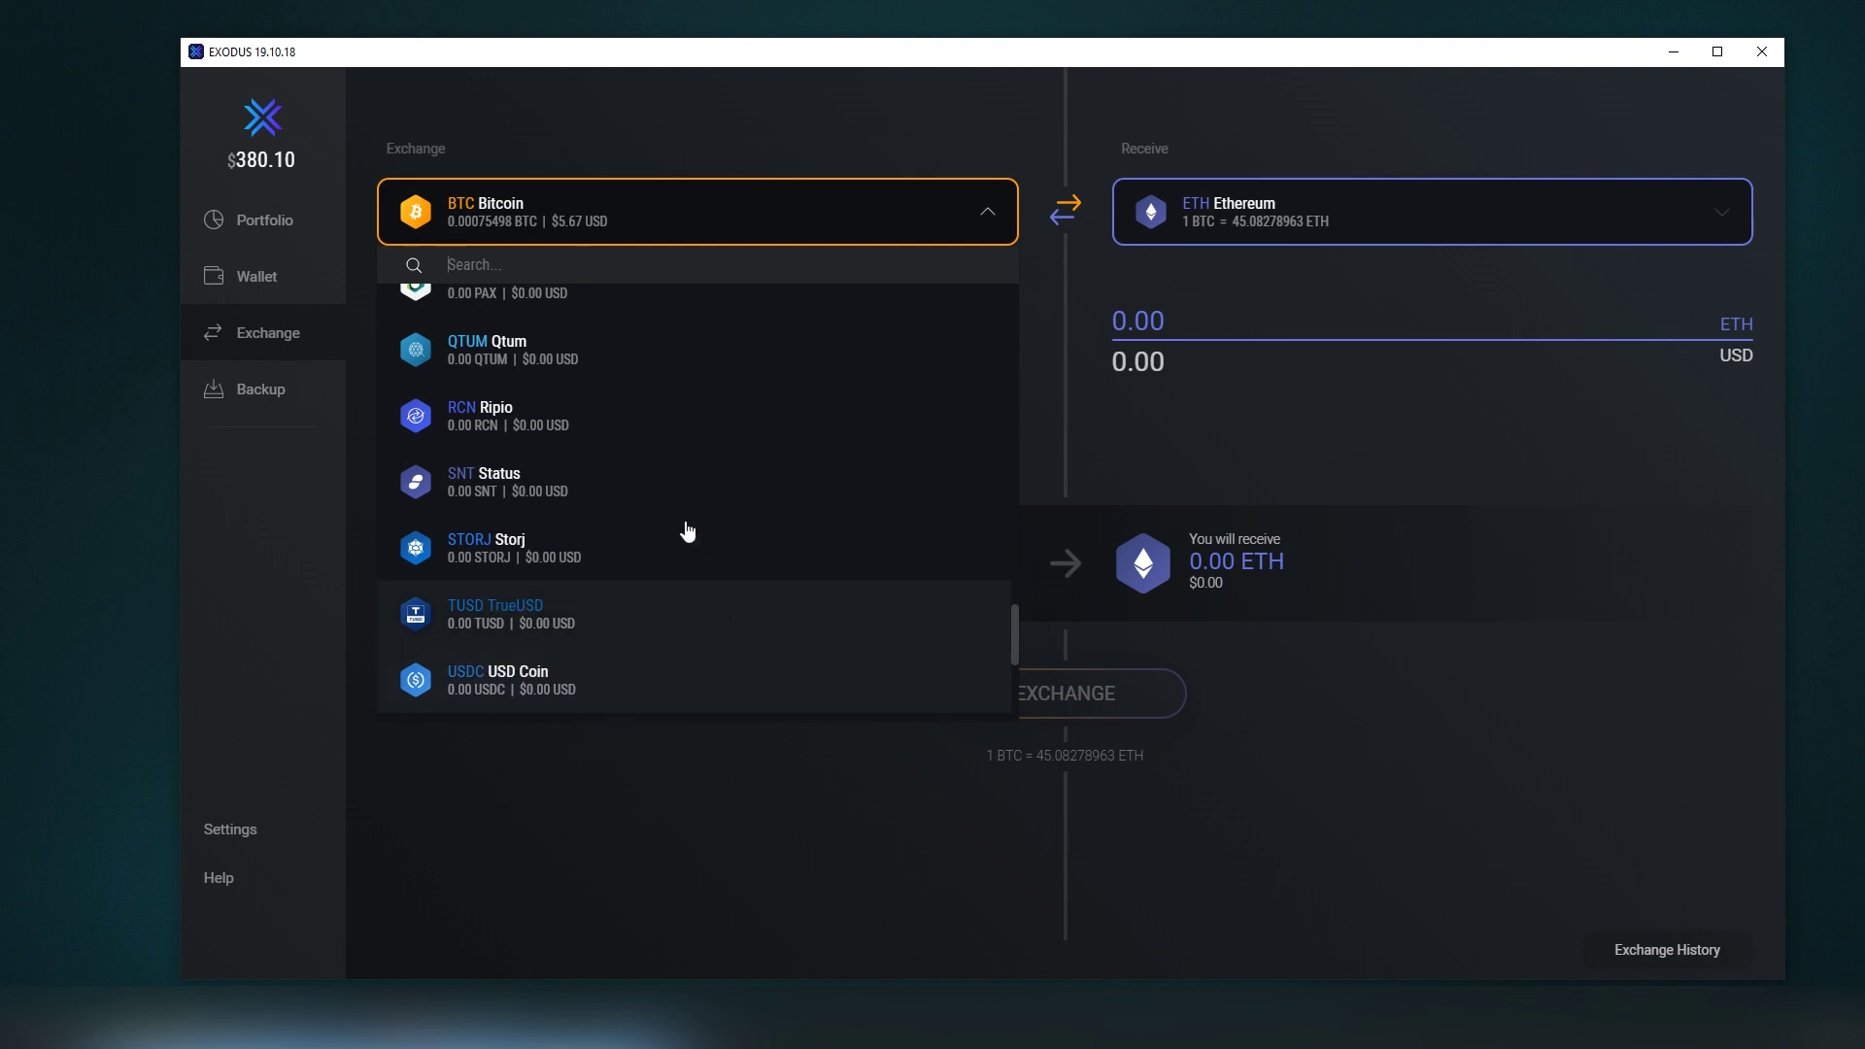
click(1117, 459)
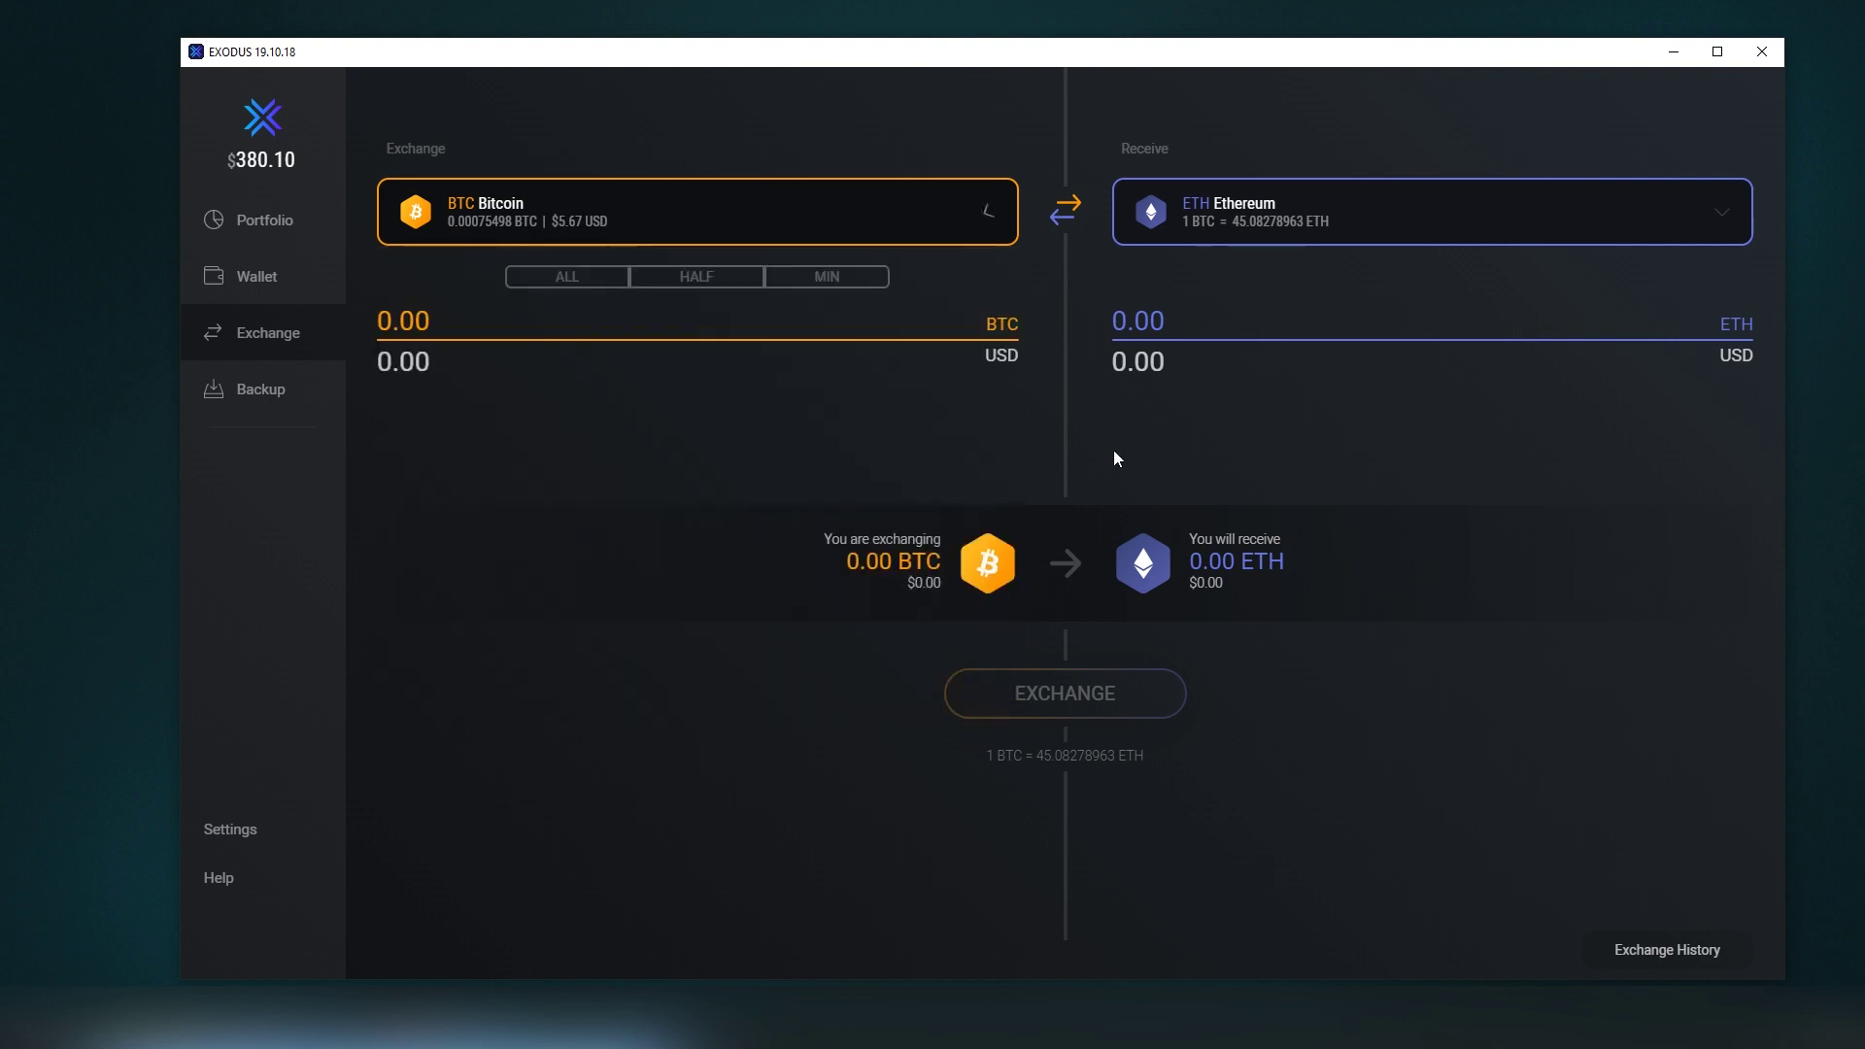
Step: Try an exchange of half the Basic Attention Token balance for Ethereum
click(731, 241)
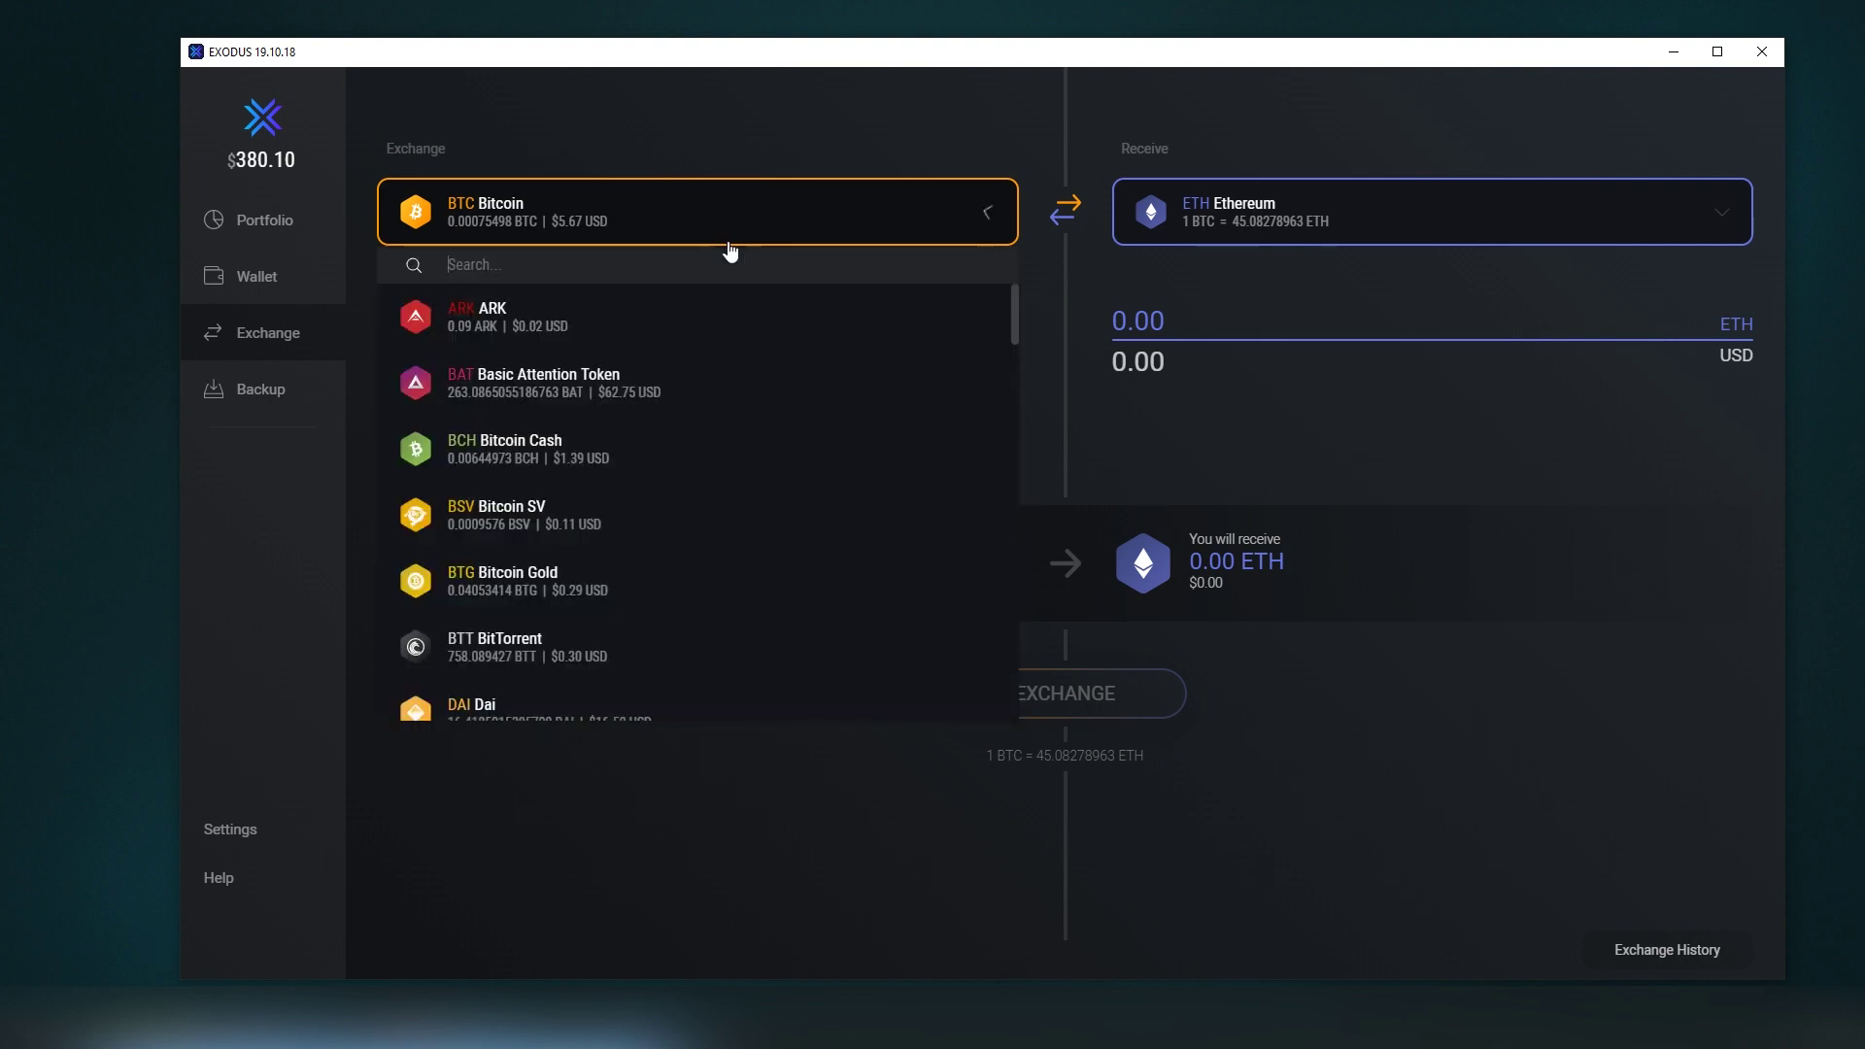
click(691, 390)
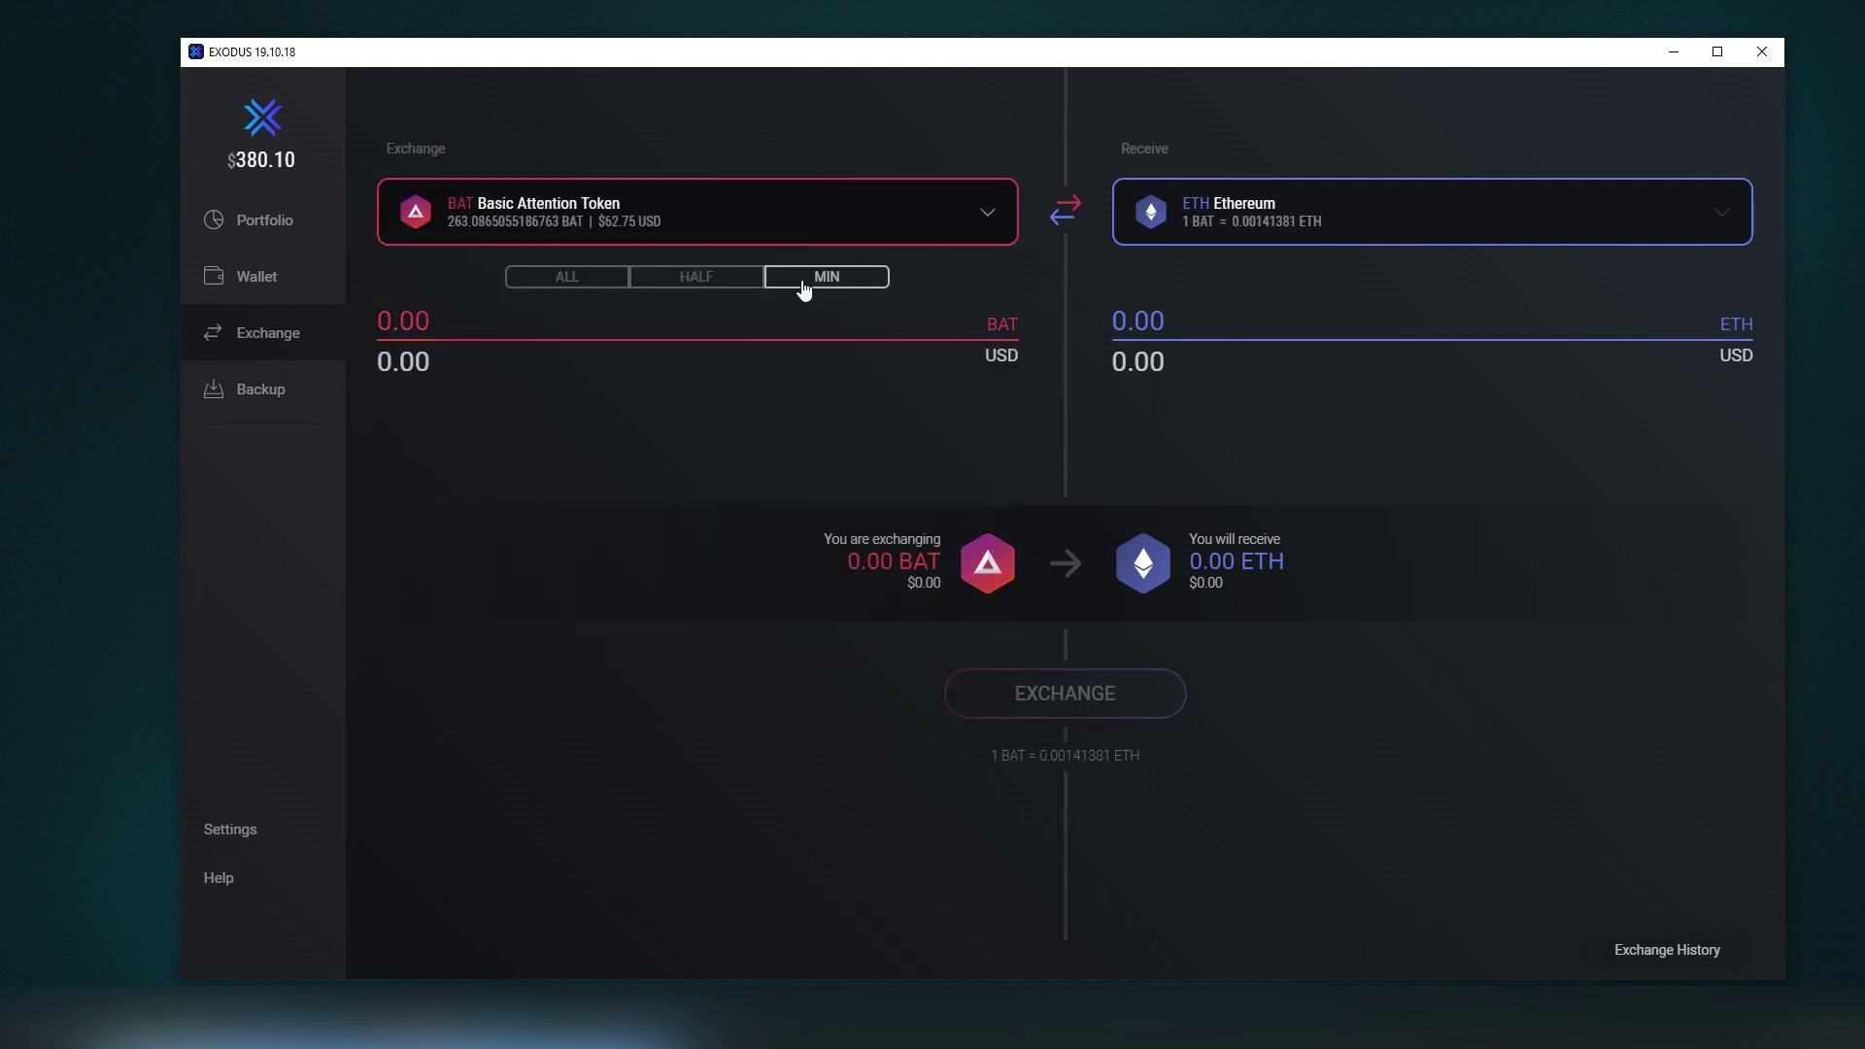
click(658, 278)
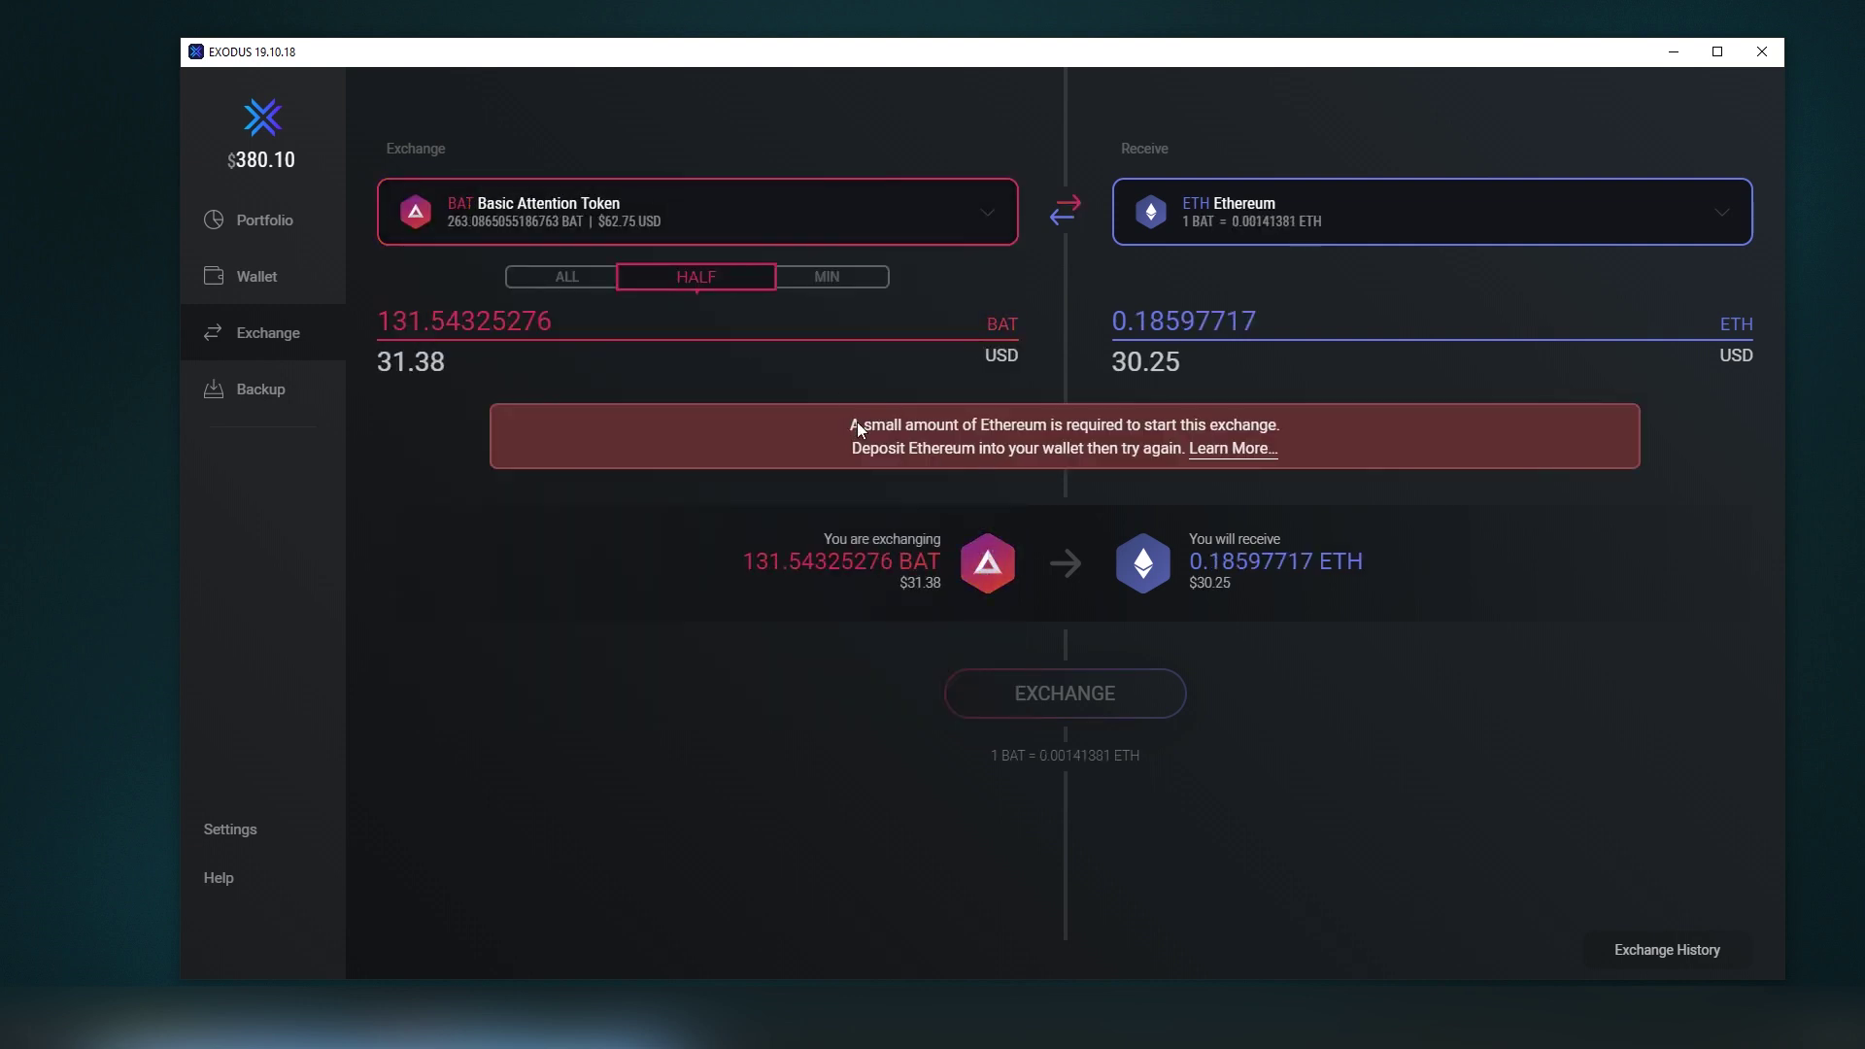
Step: Change the exchange source to Bitcoin SV, try the minimum and half amounts, and set the amount to the whole balance
click(754, 237)
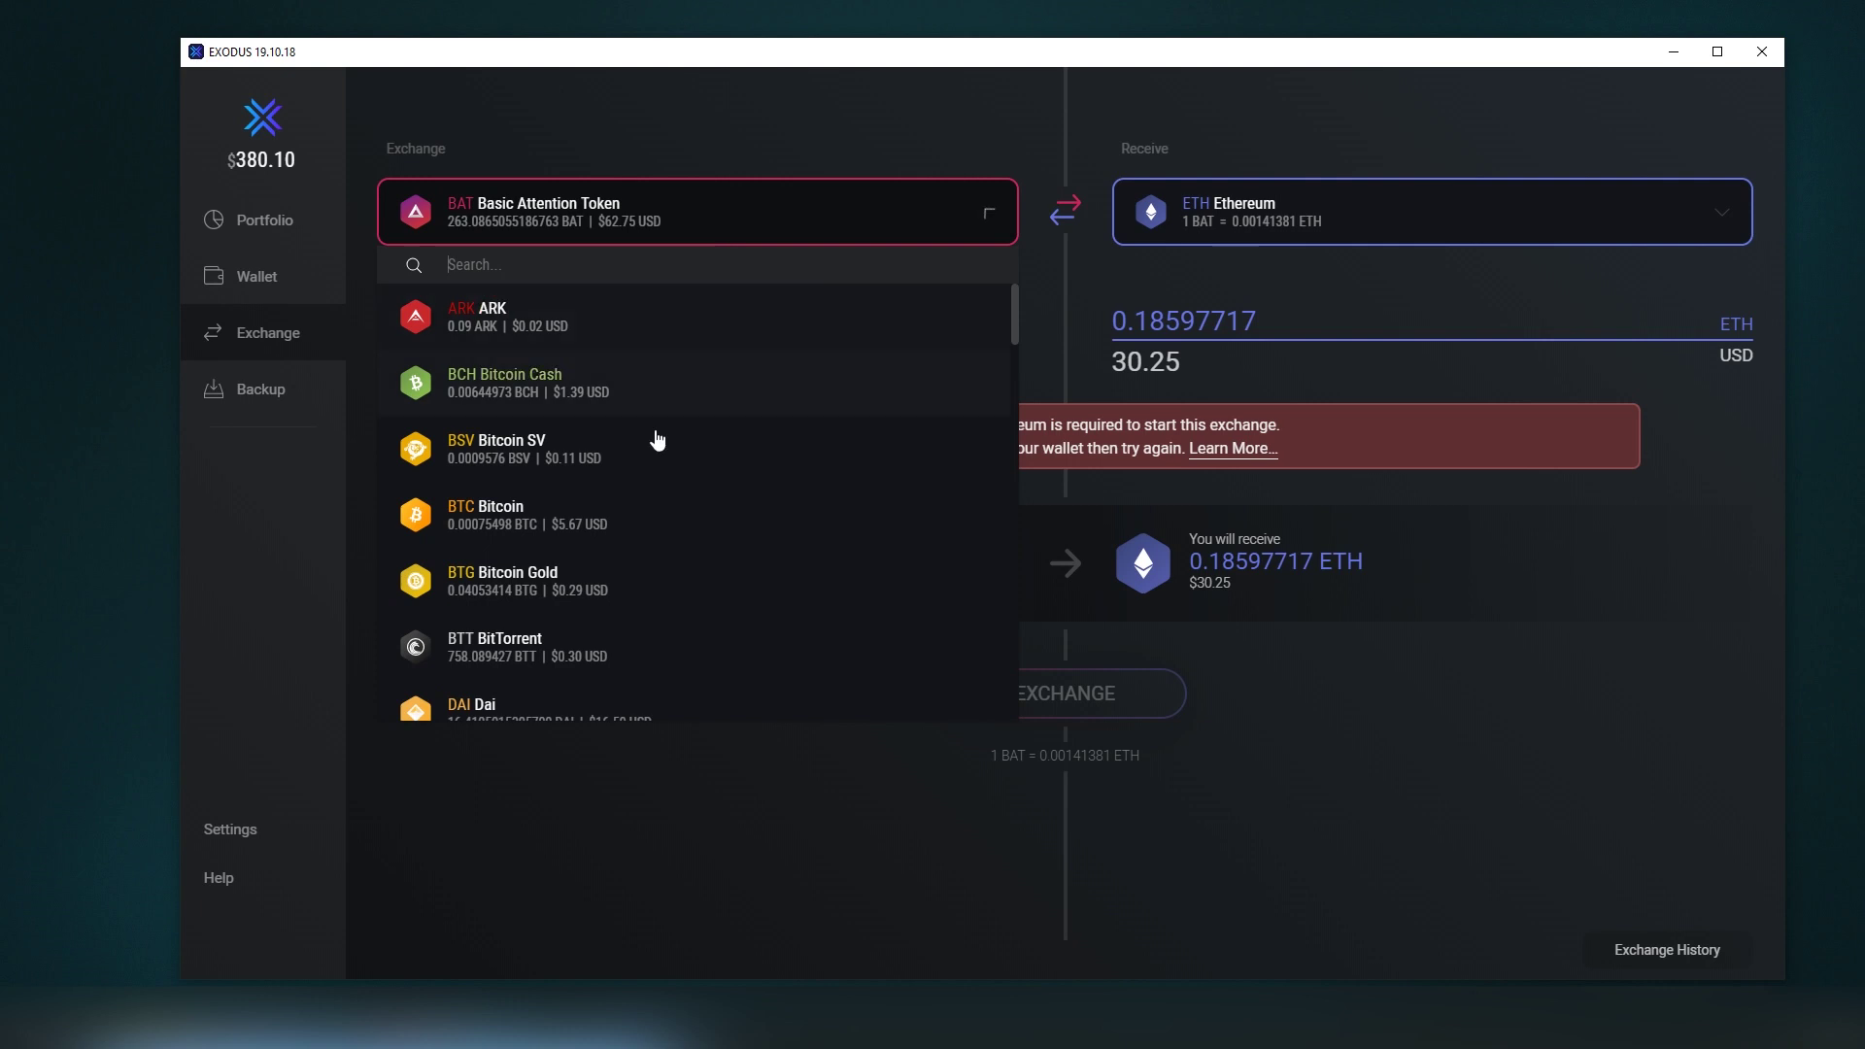
click(606, 466)
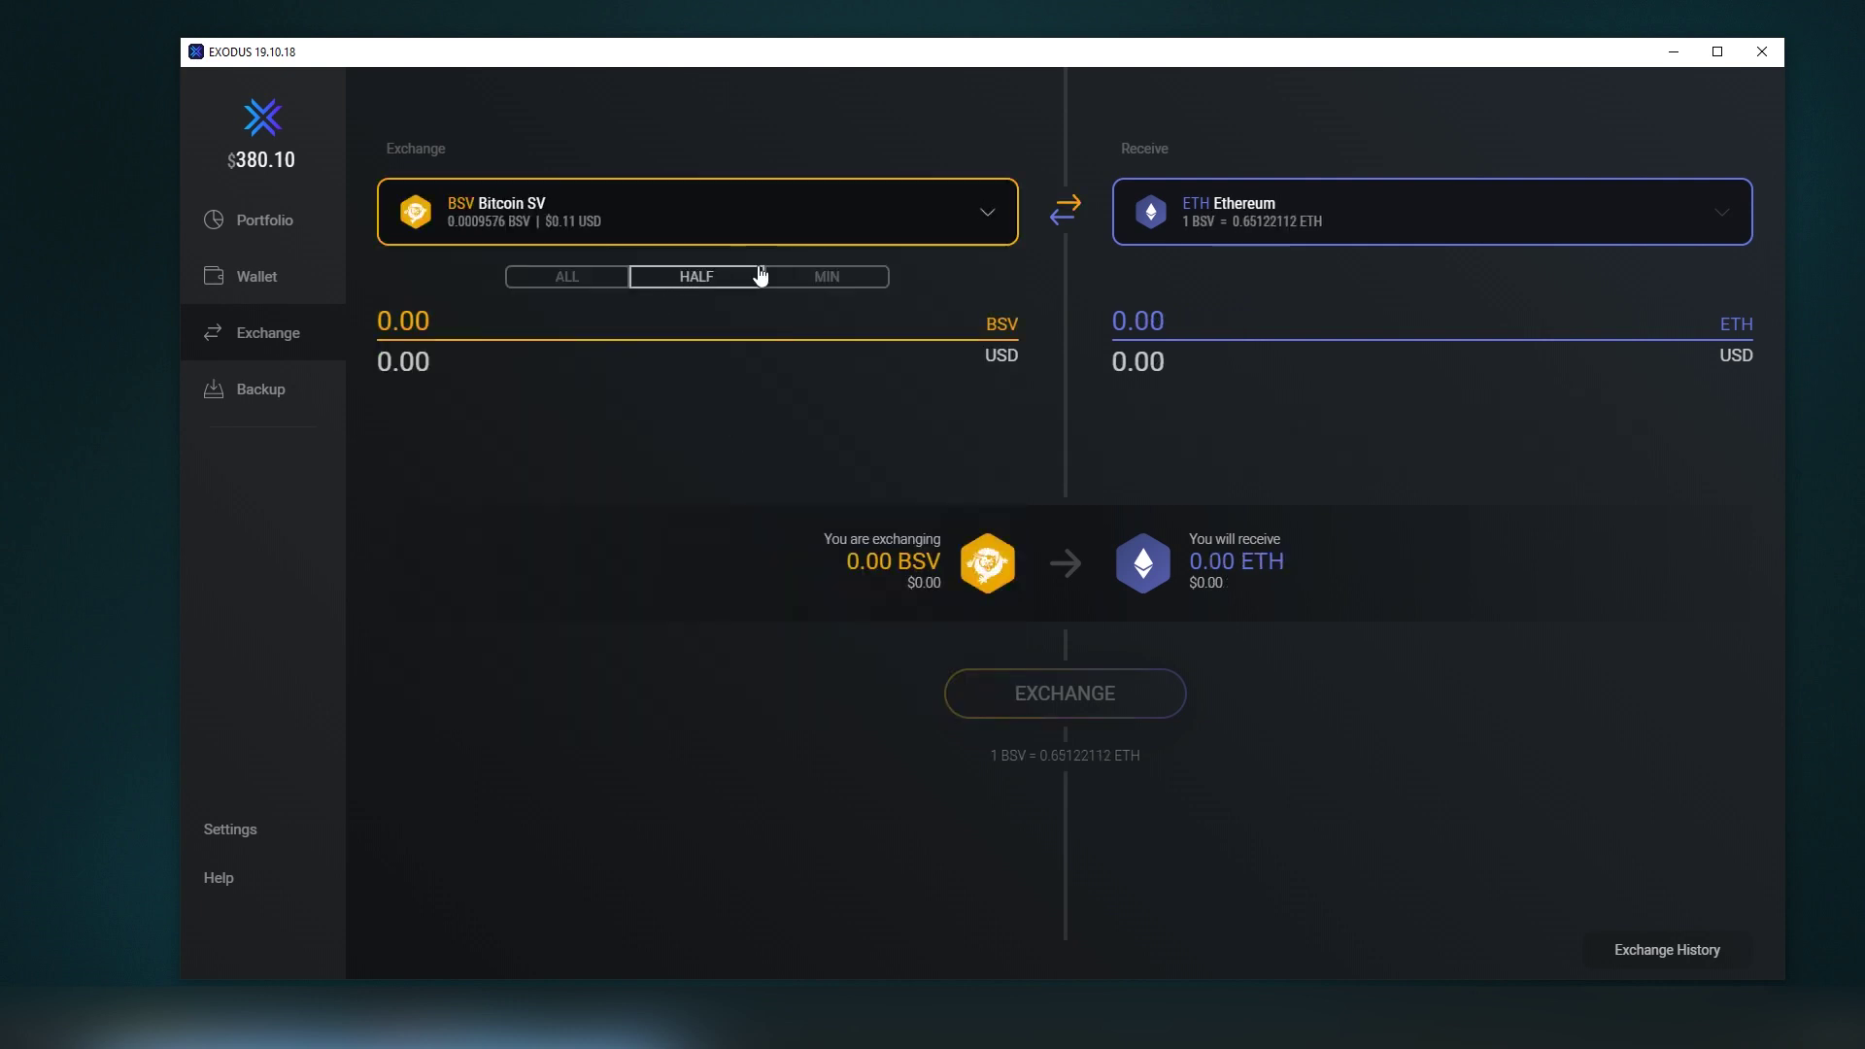
click(791, 275)
click(622, 277)
click(689, 276)
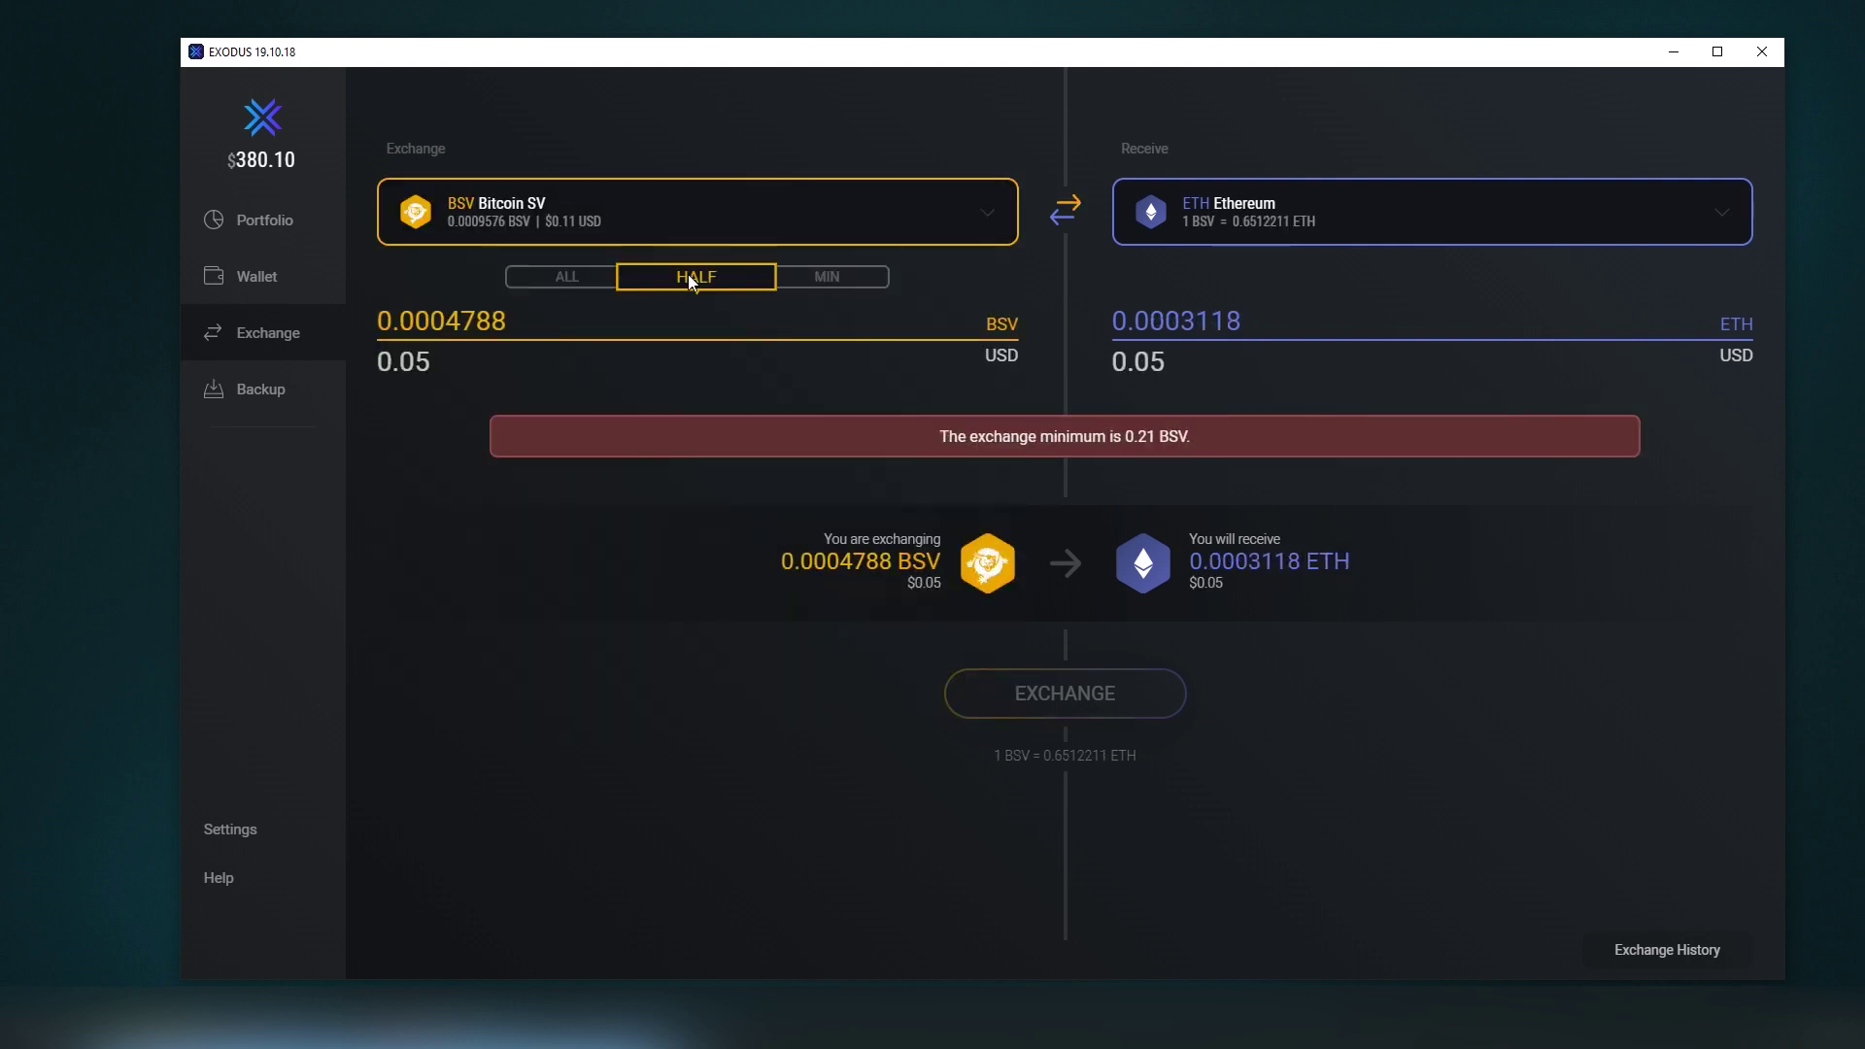
click(552, 280)
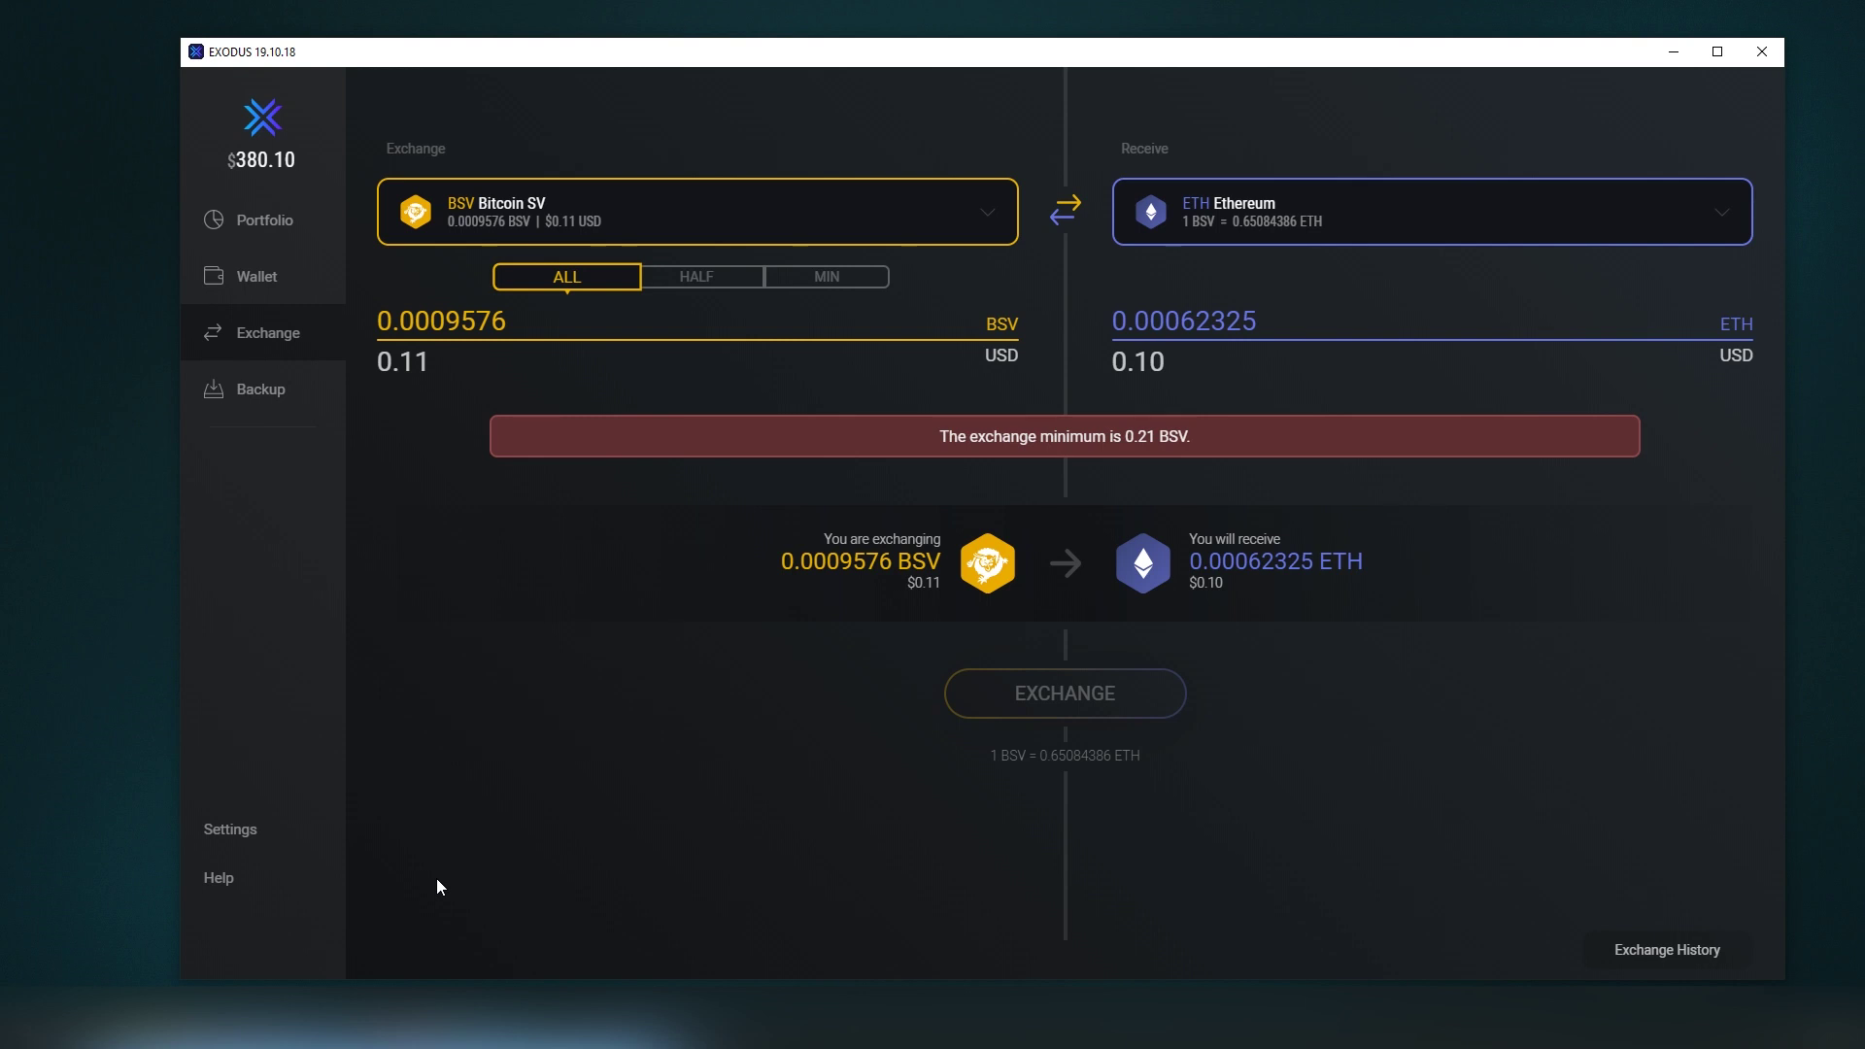
Step: Look through the local currencies offered in the localization settings, and close the list without changing the currency
click(248, 831)
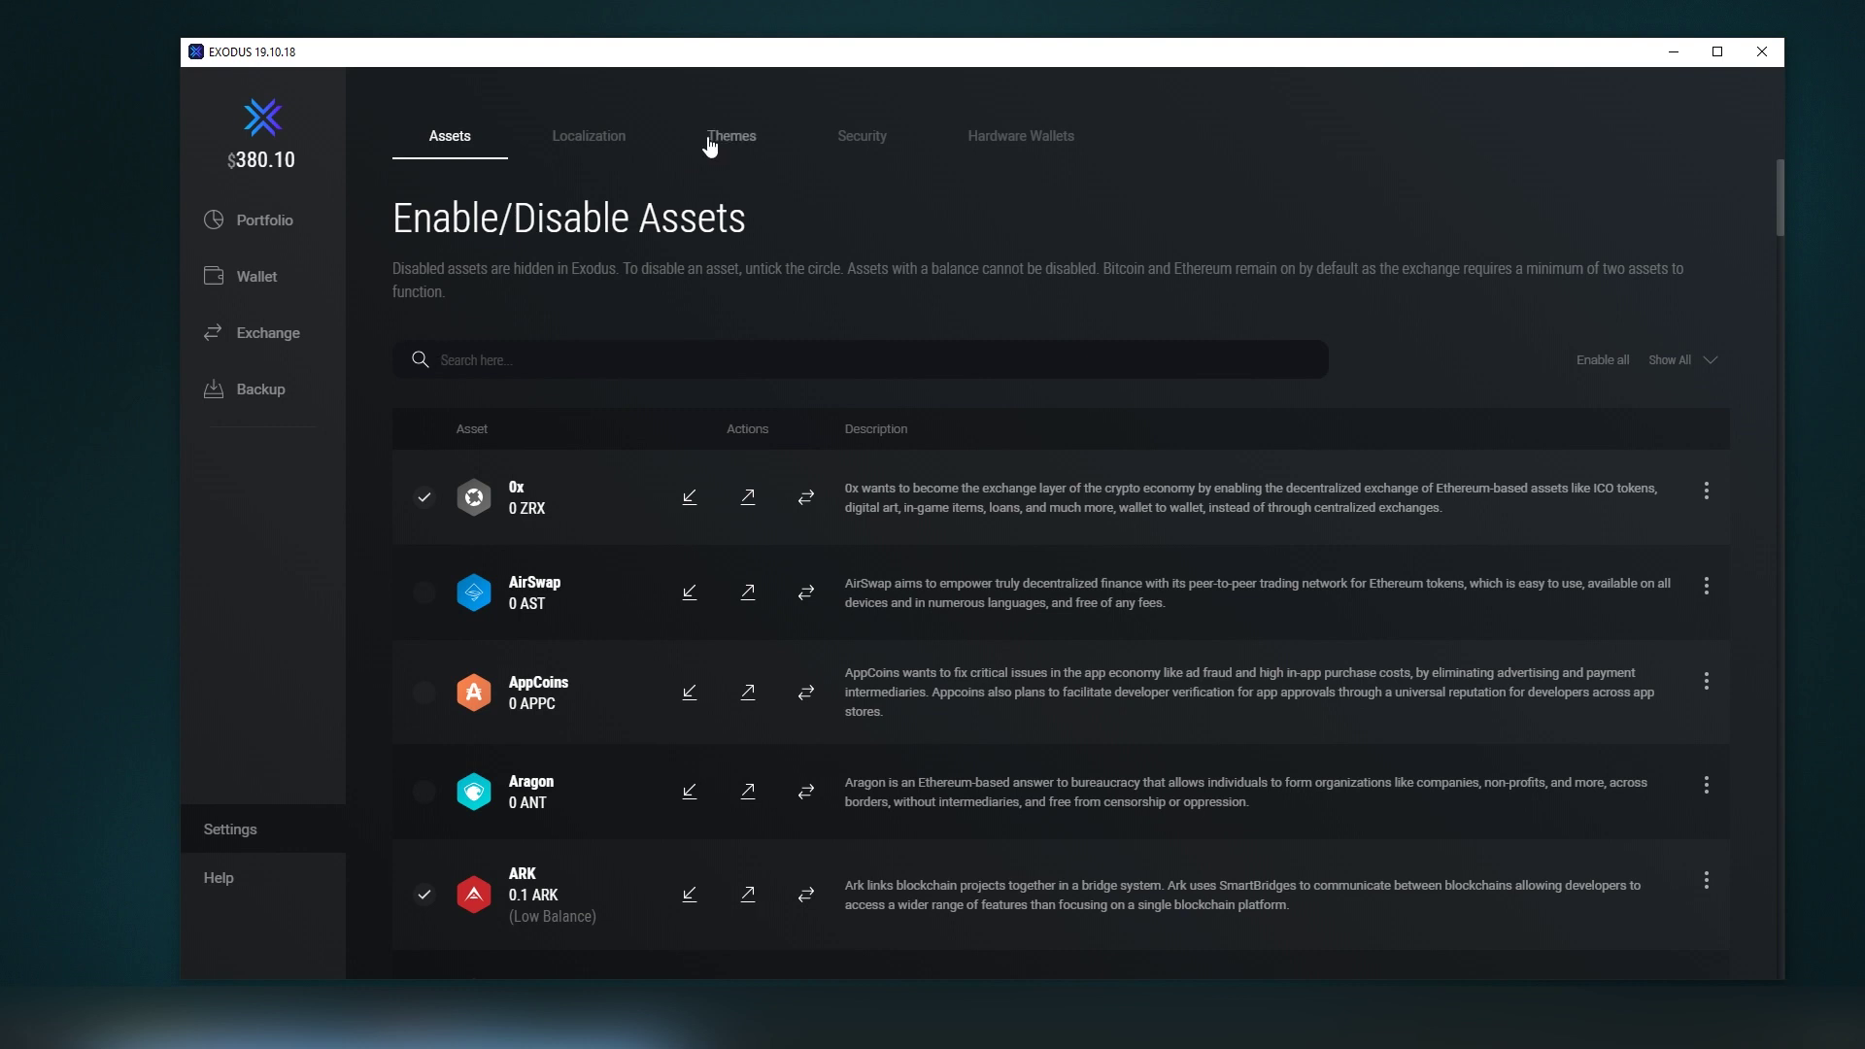
click(608, 138)
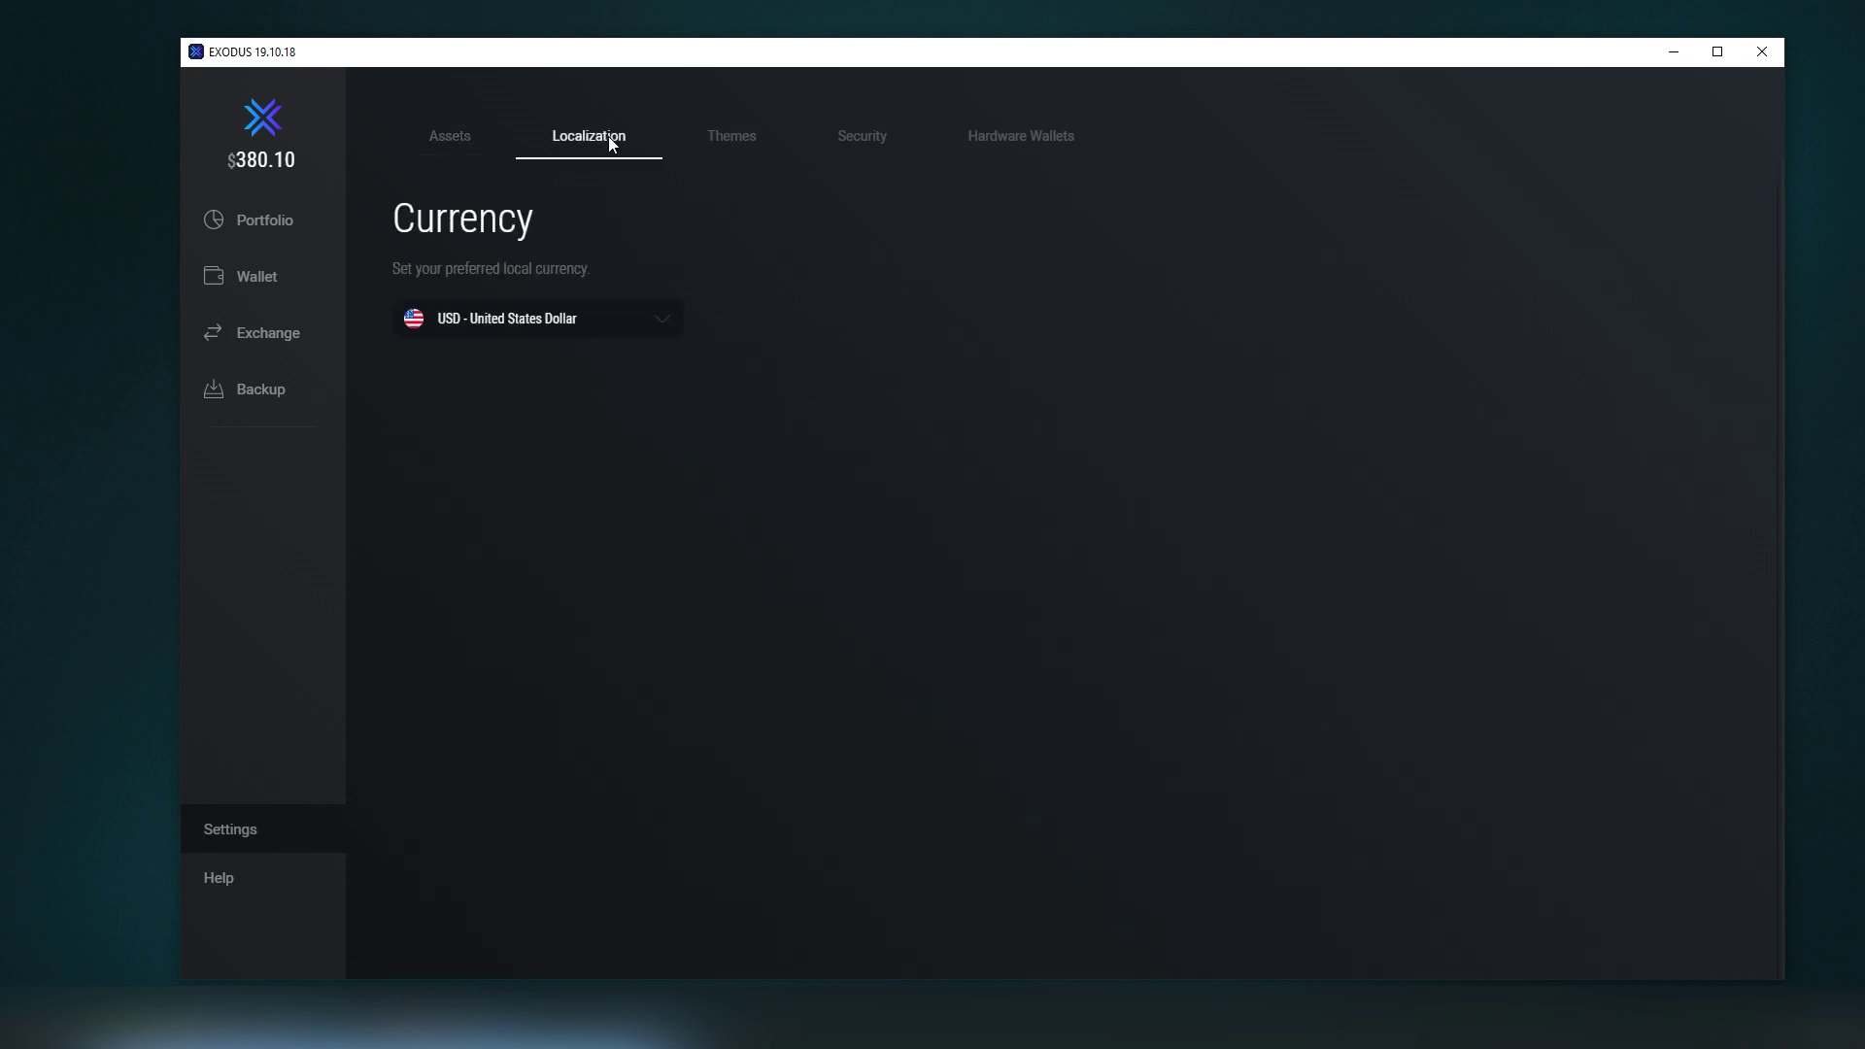
click(597, 324)
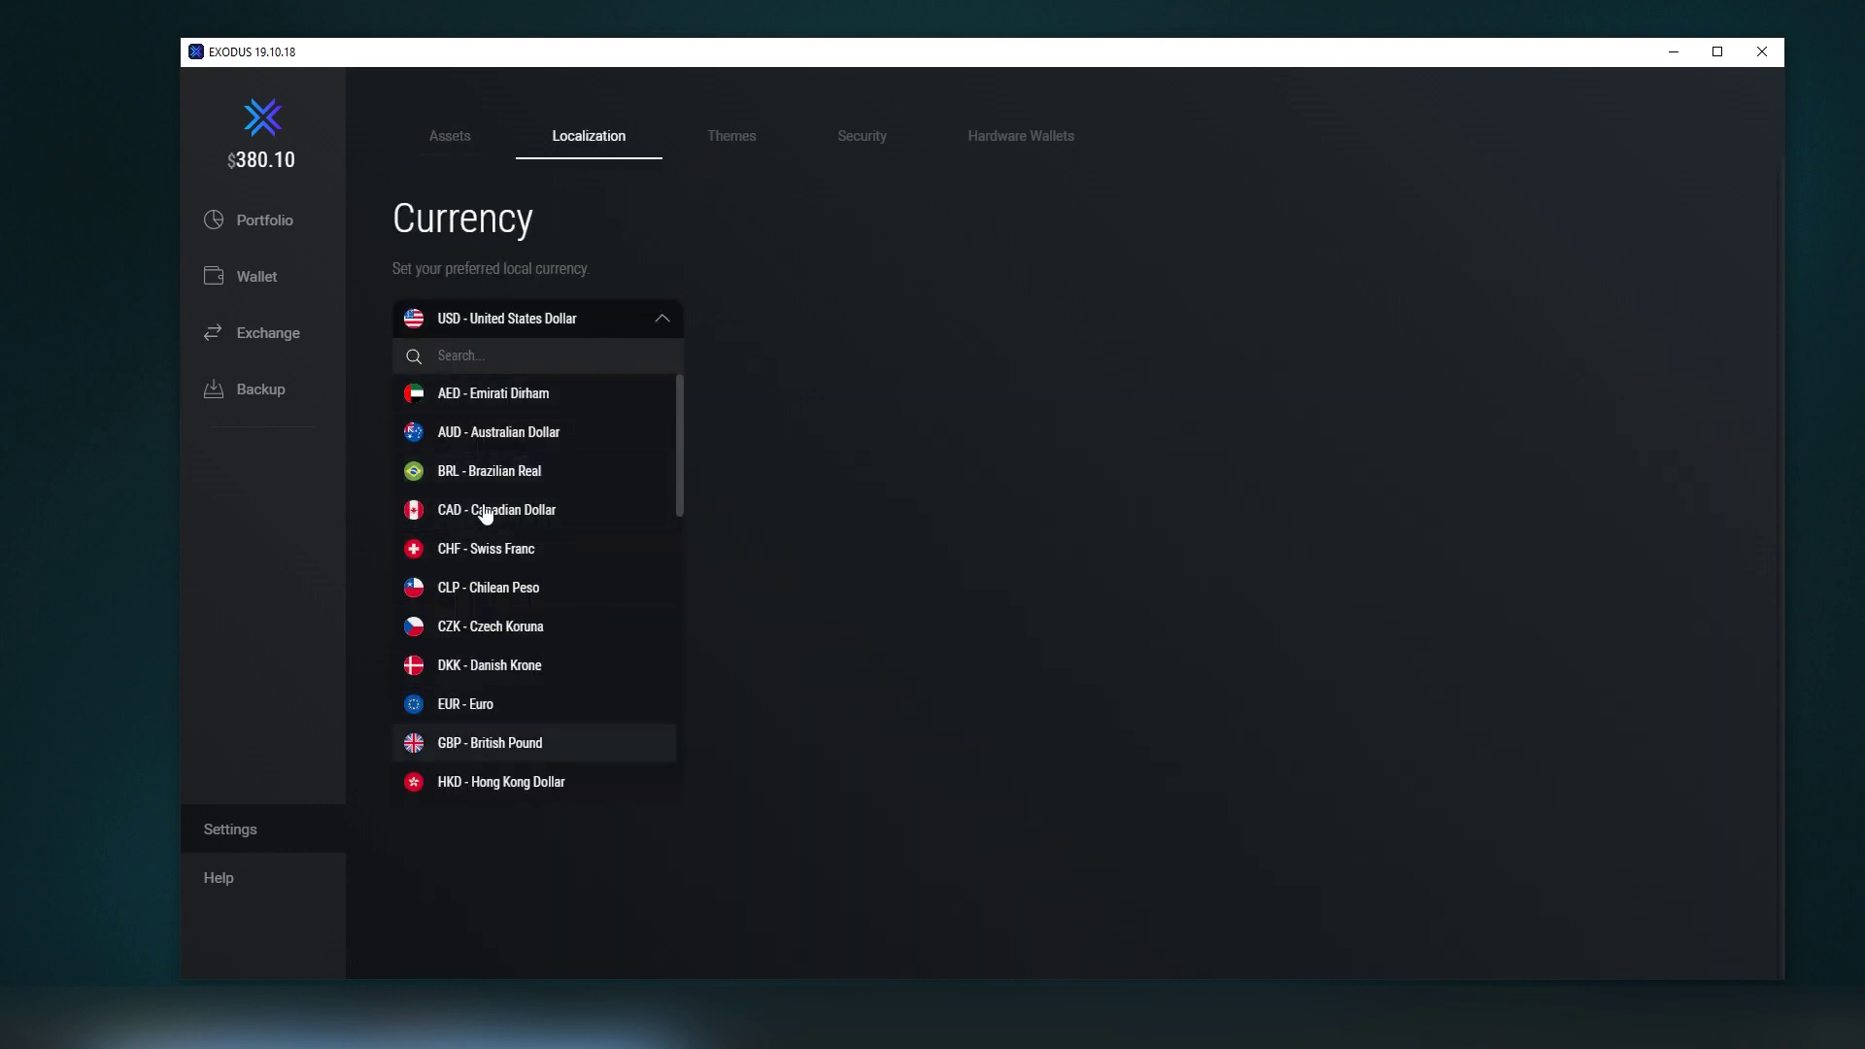
scroll(579, 586, down, 10)
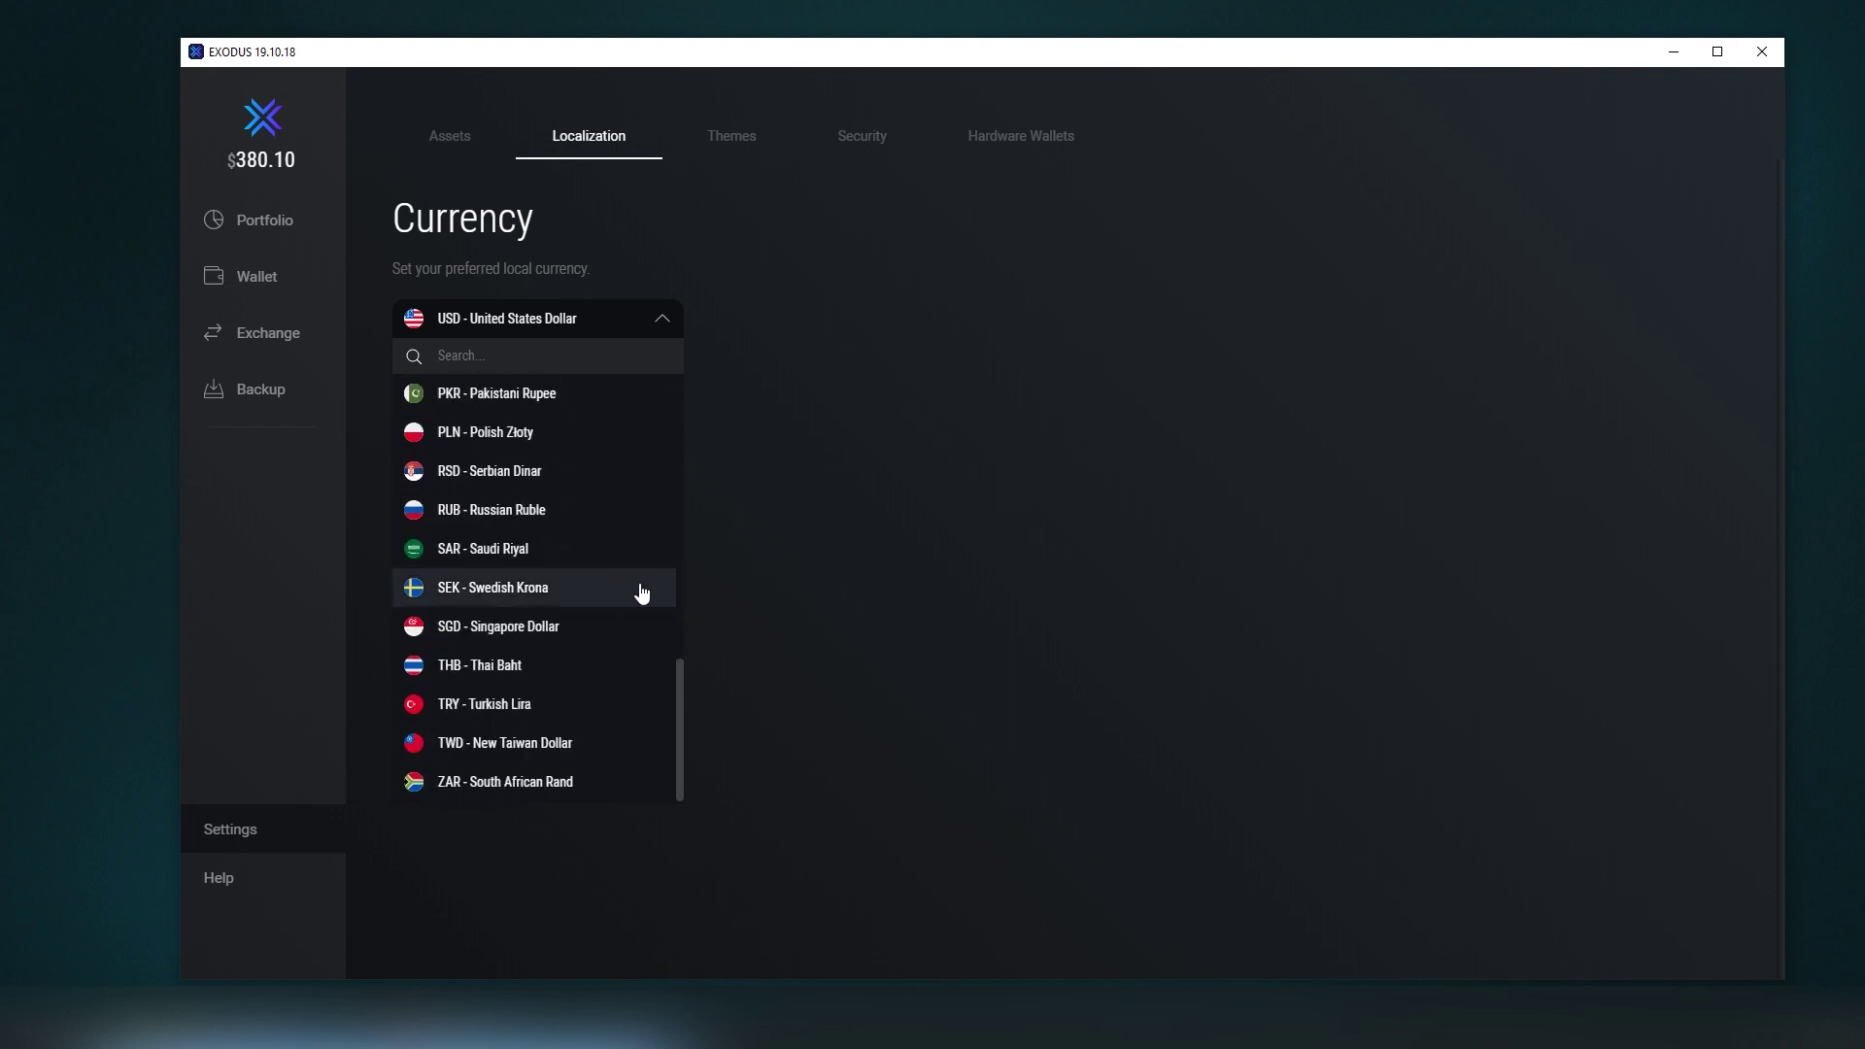
scroll(583, 771, up, 5)
scroll(585, 771, up, 4)
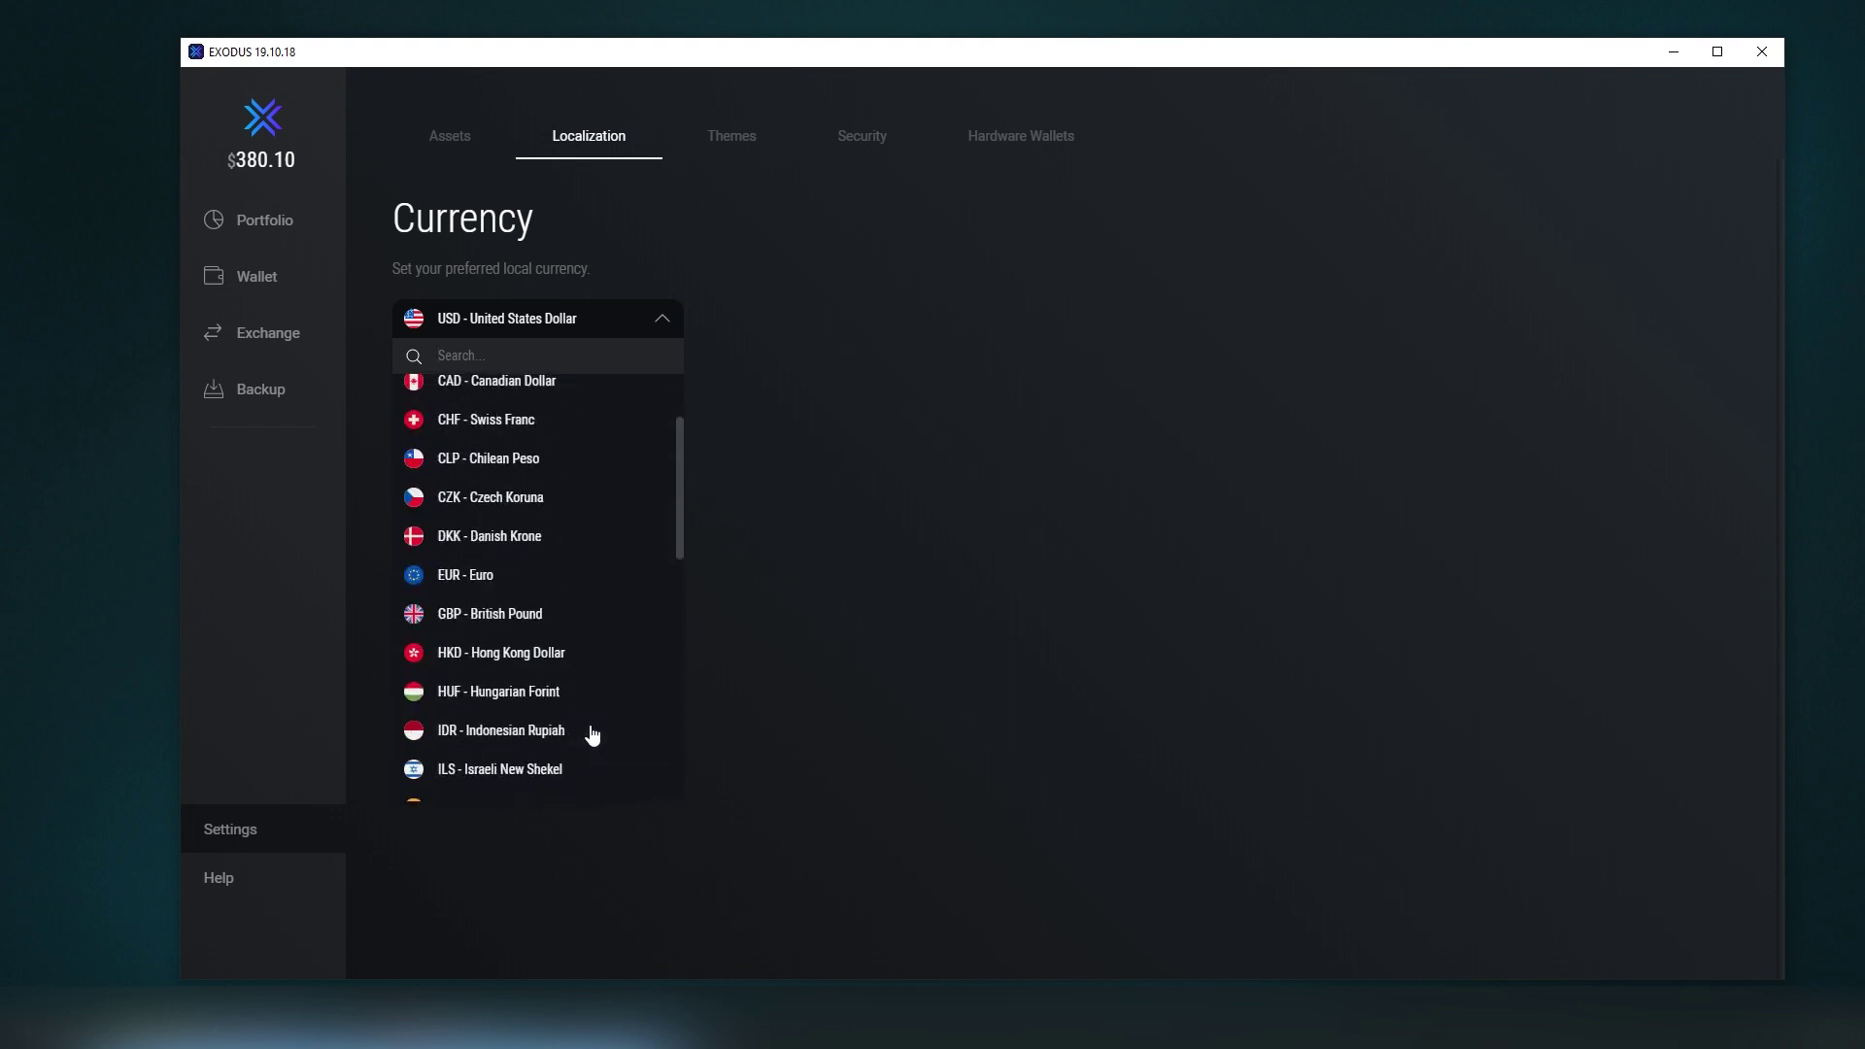
click(905, 398)
Step: Try out the wallet's color themes, including Midnight, Moonlight, Barlow and Aphelion
click(738, 138)
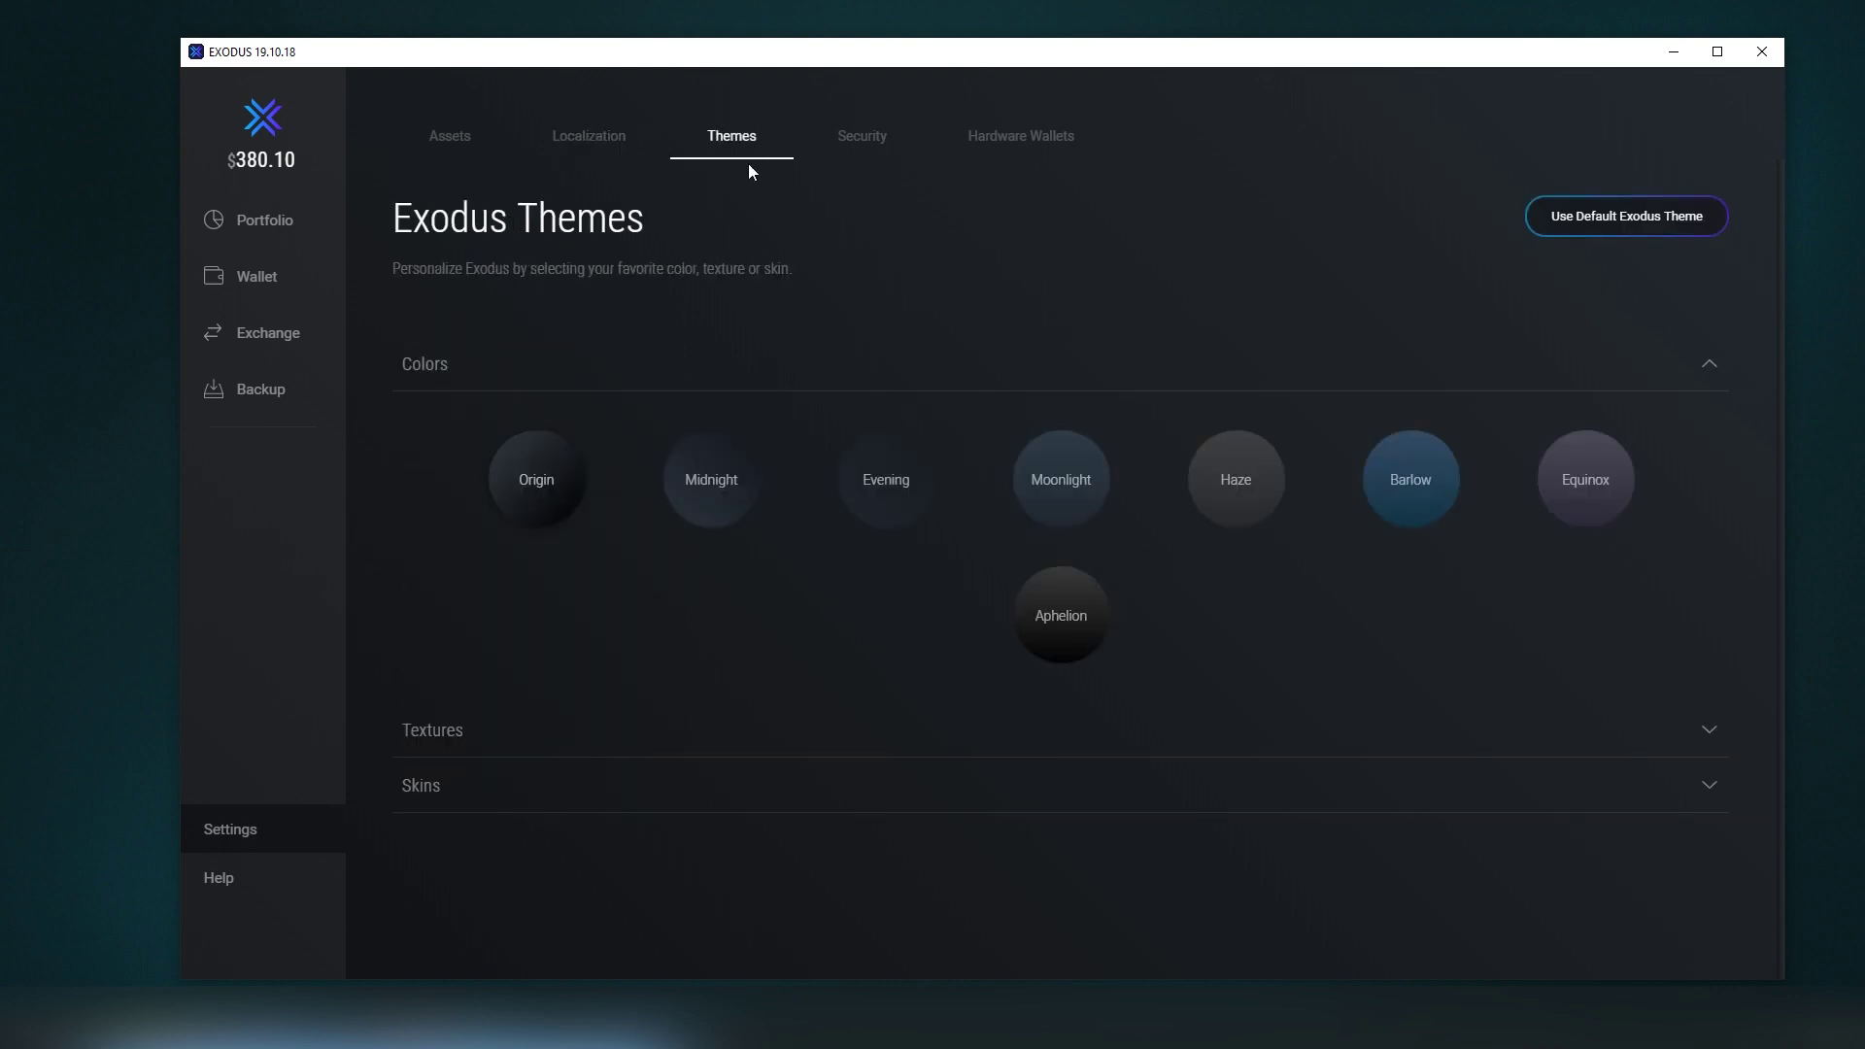
click(720, 491)
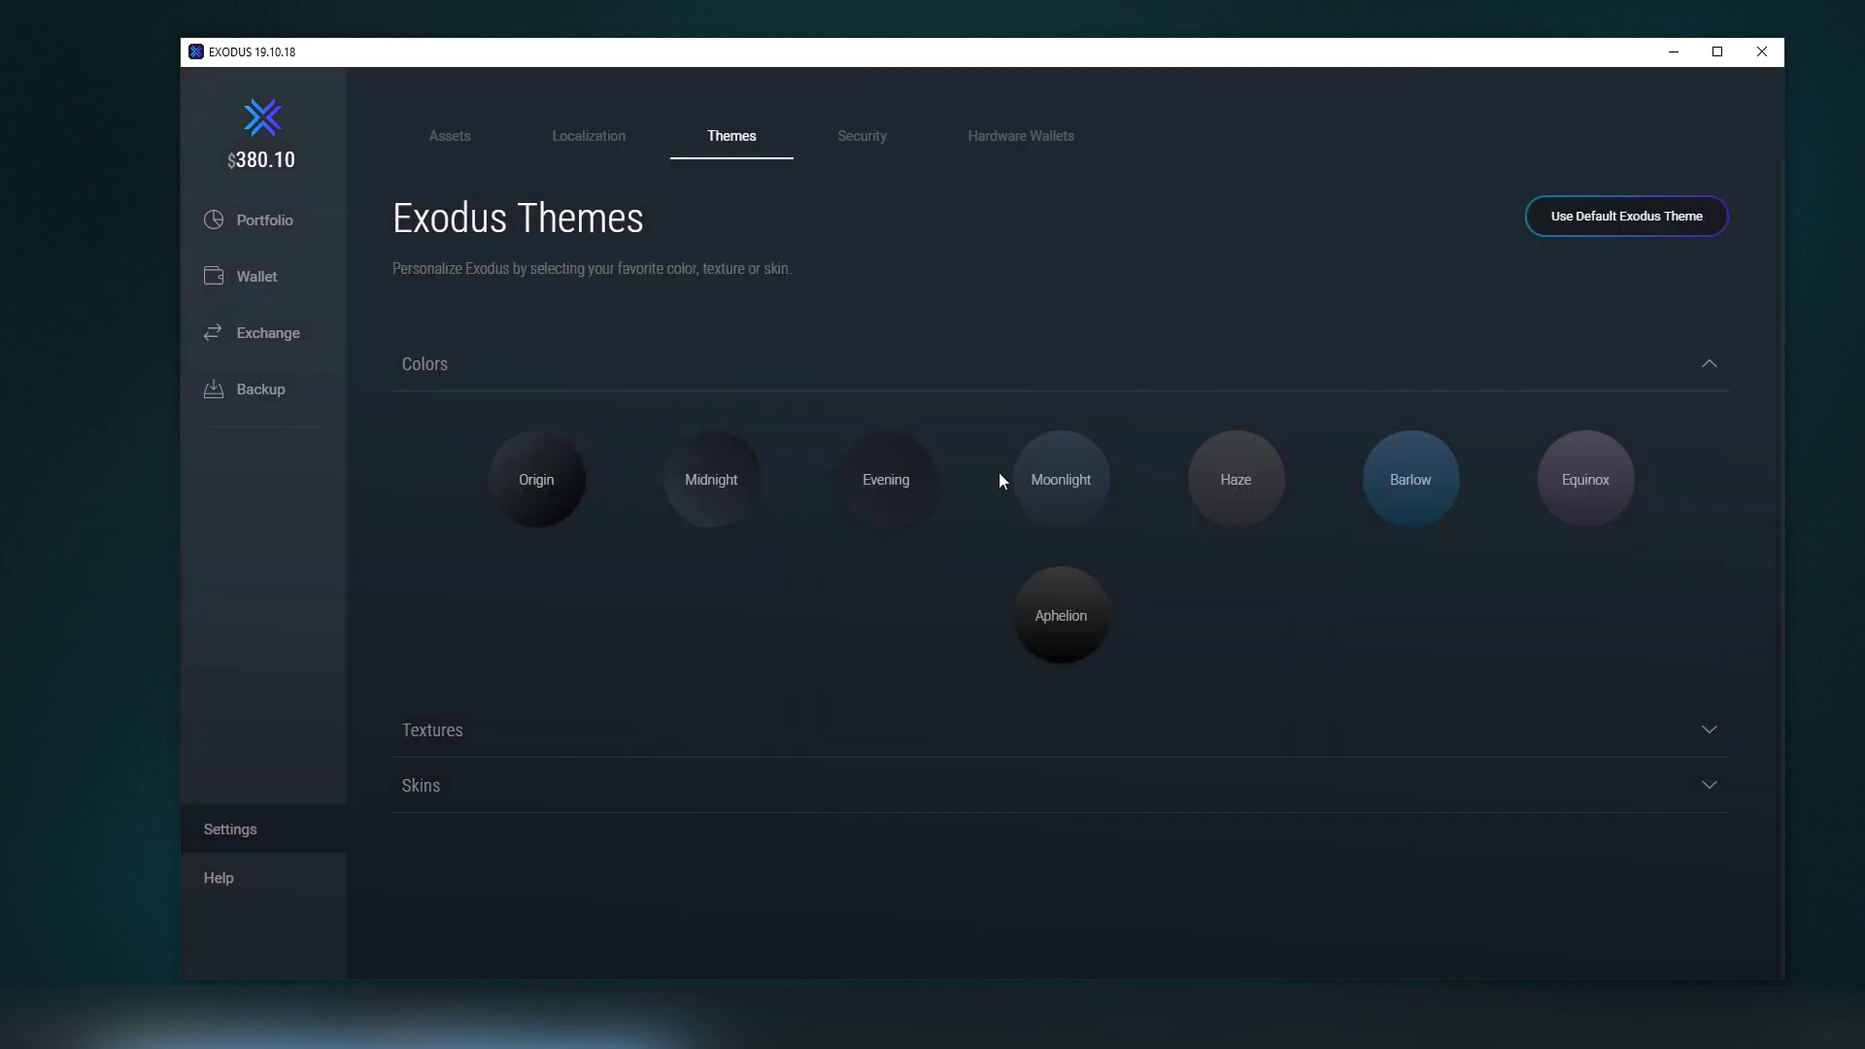
click(1059, 478)
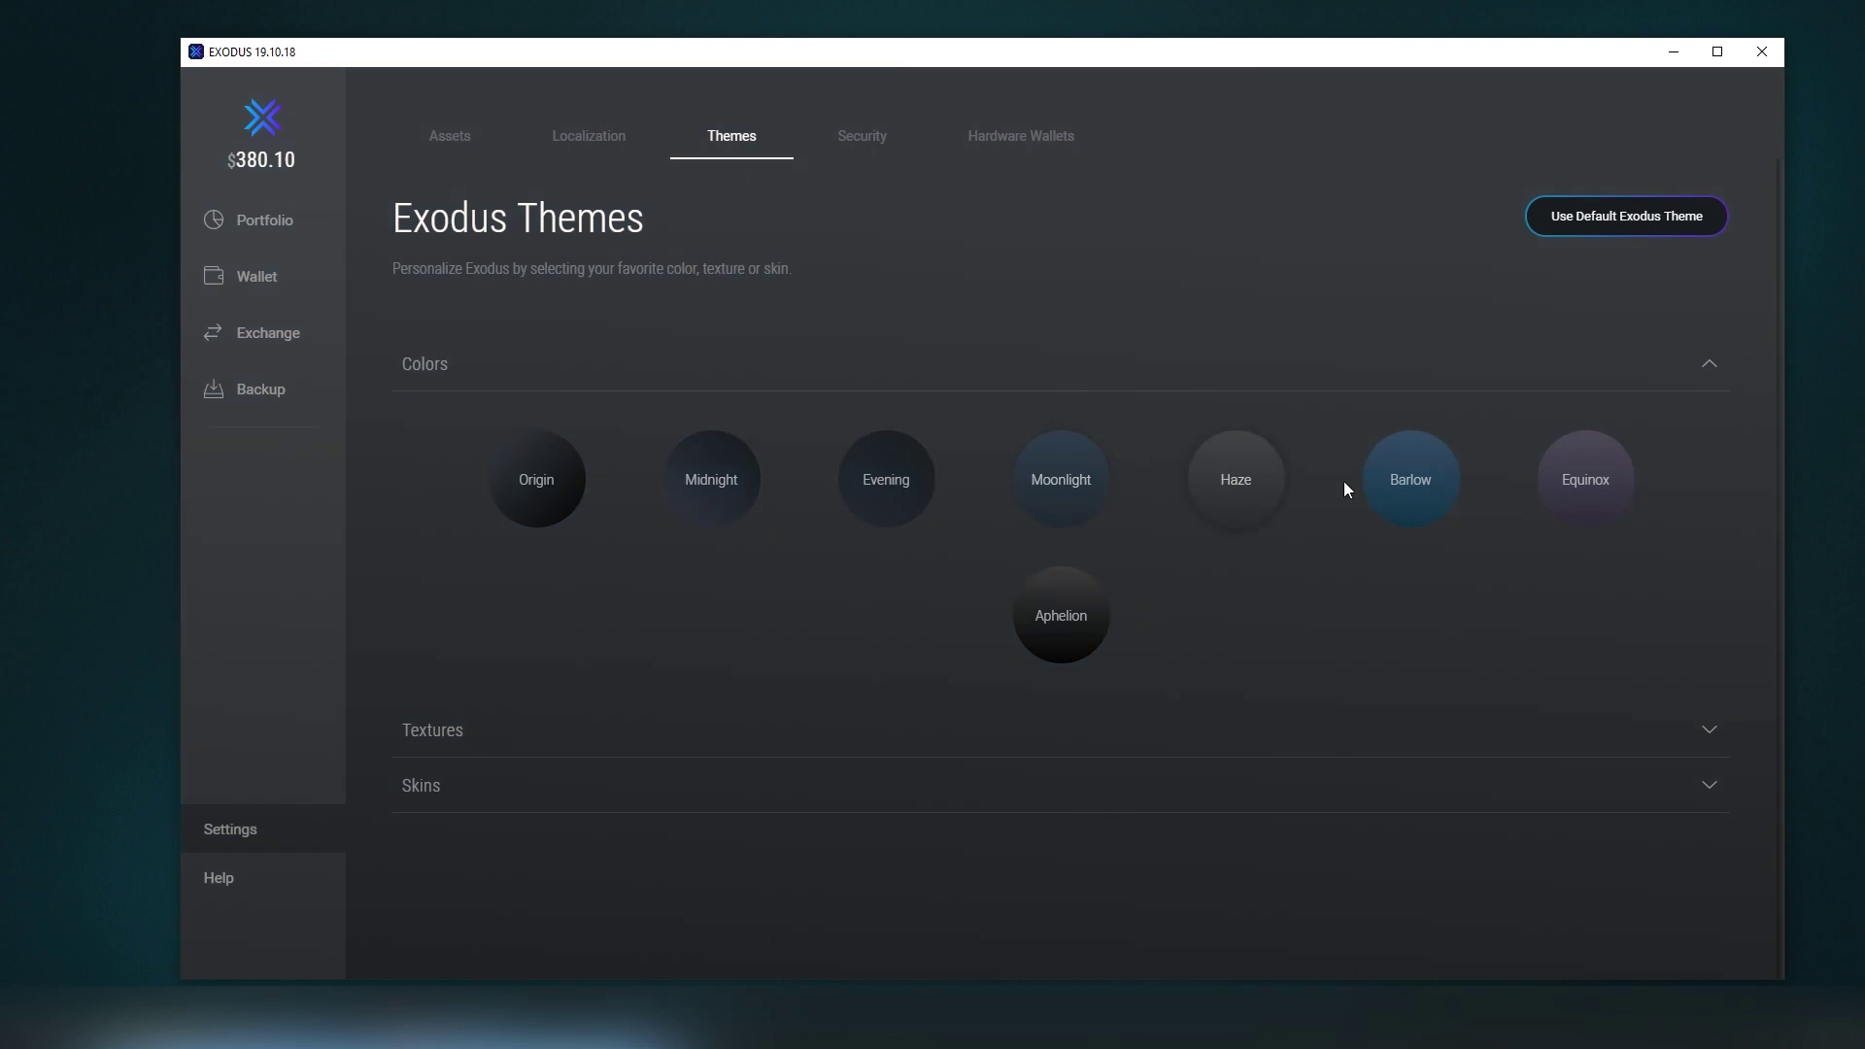
click(1411, 491)
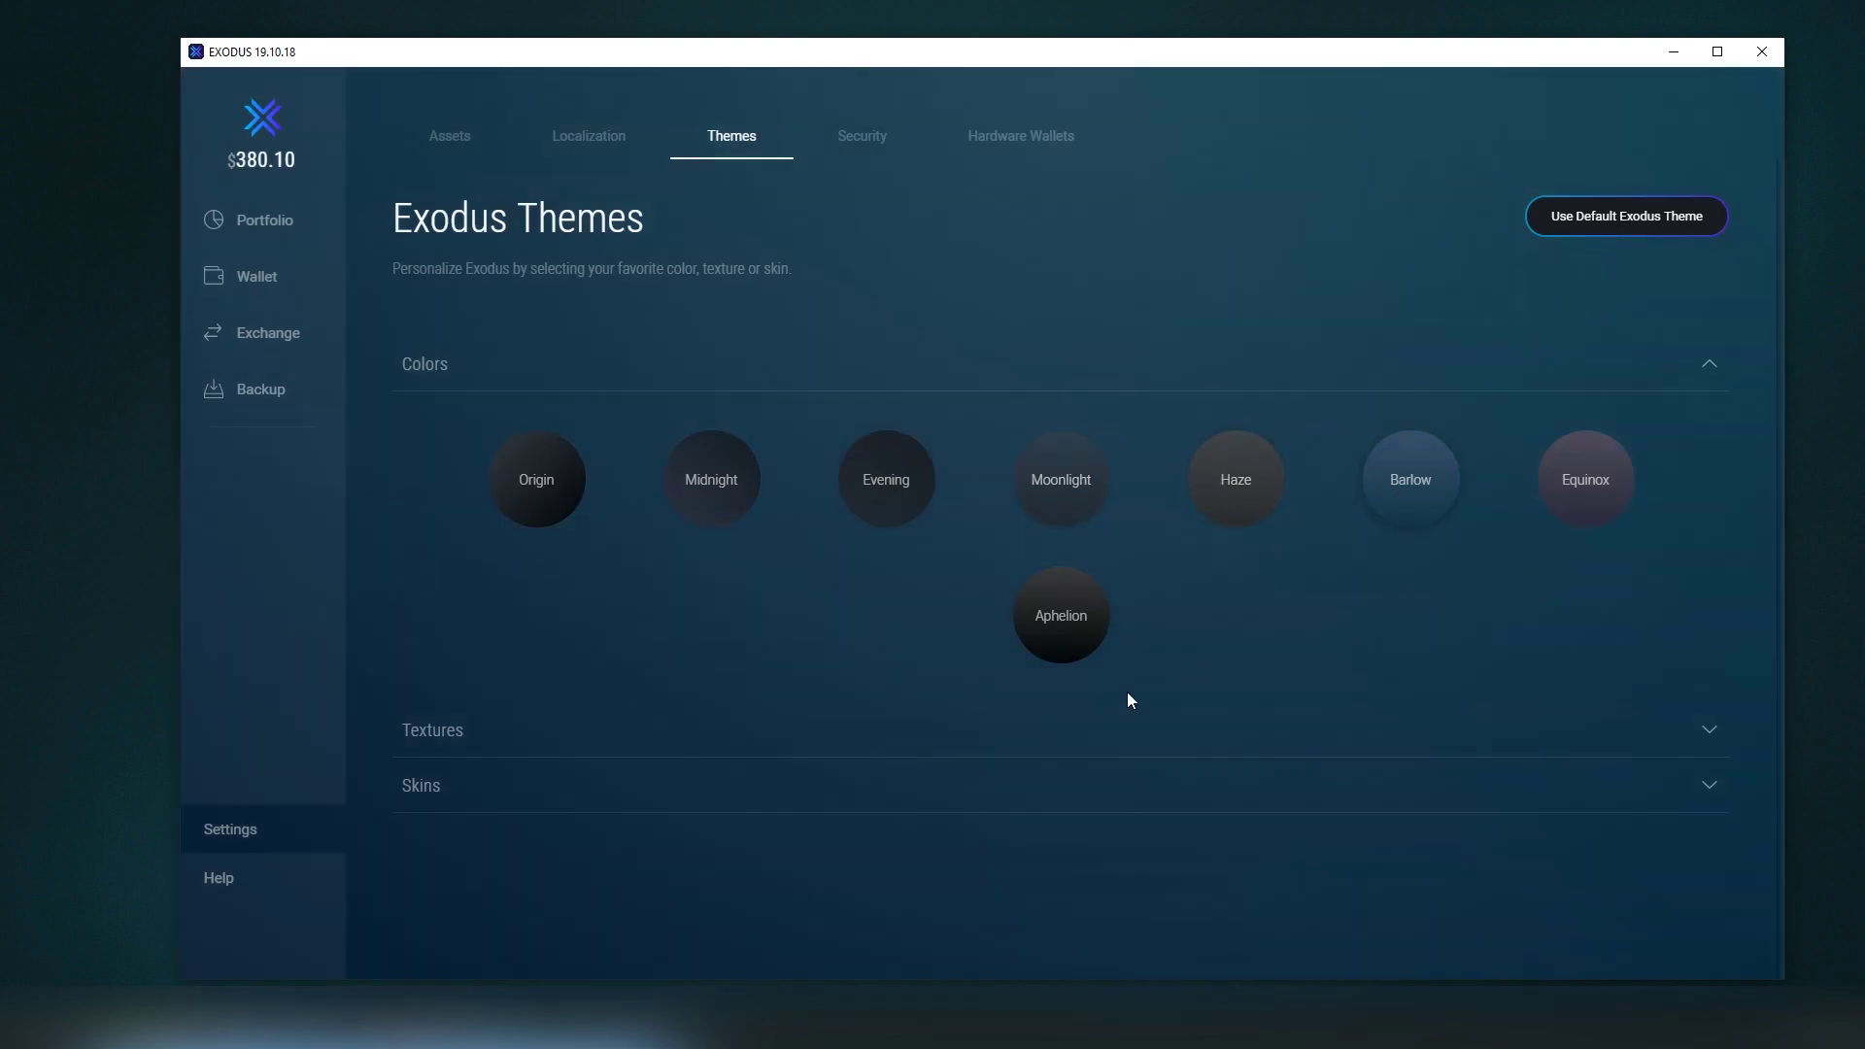
click(1088, 636)
Step: Try out the texture themes Dark Linen, Argyle, Burlap, Criss-Cross, Mosaic, Wood, Padded, Honeycomb and Linen, returning to Argyle
click(699, 727)
scroll(715, 679, down, 2)
click(719, 685)
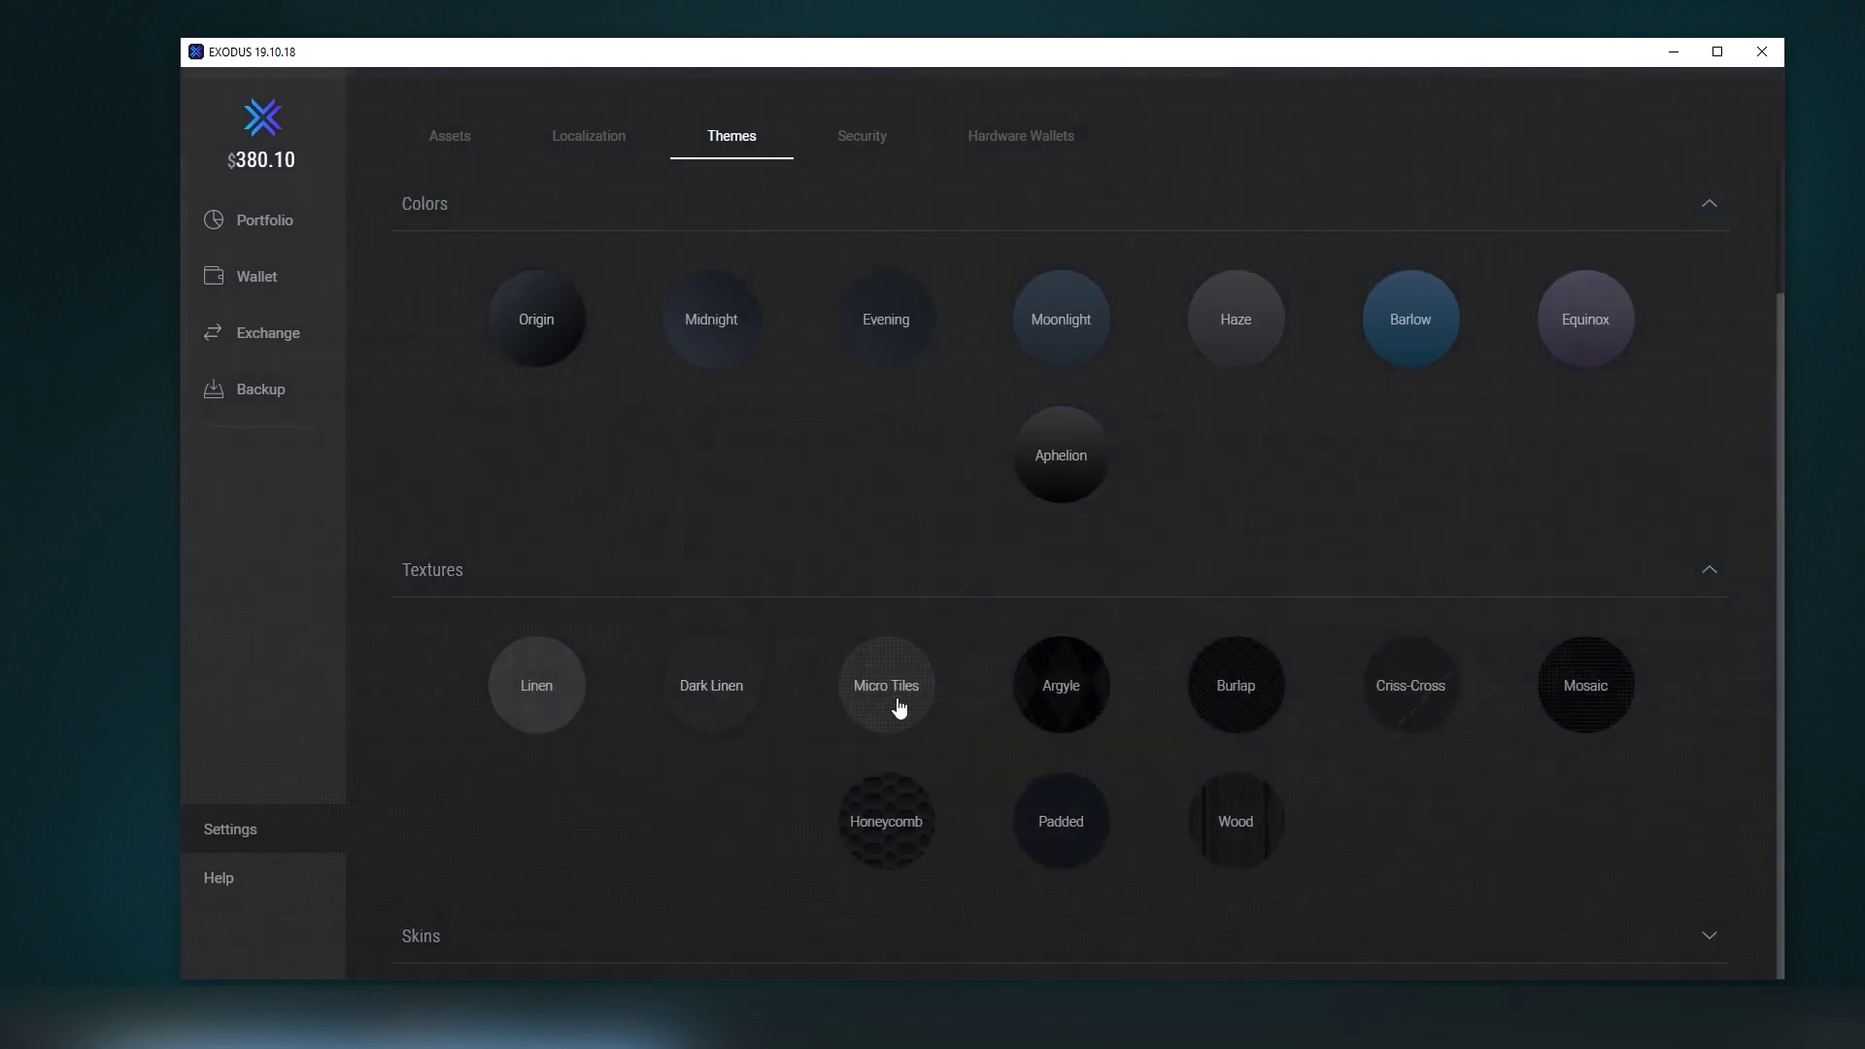
click(1040, 701)
click(1236, 695)
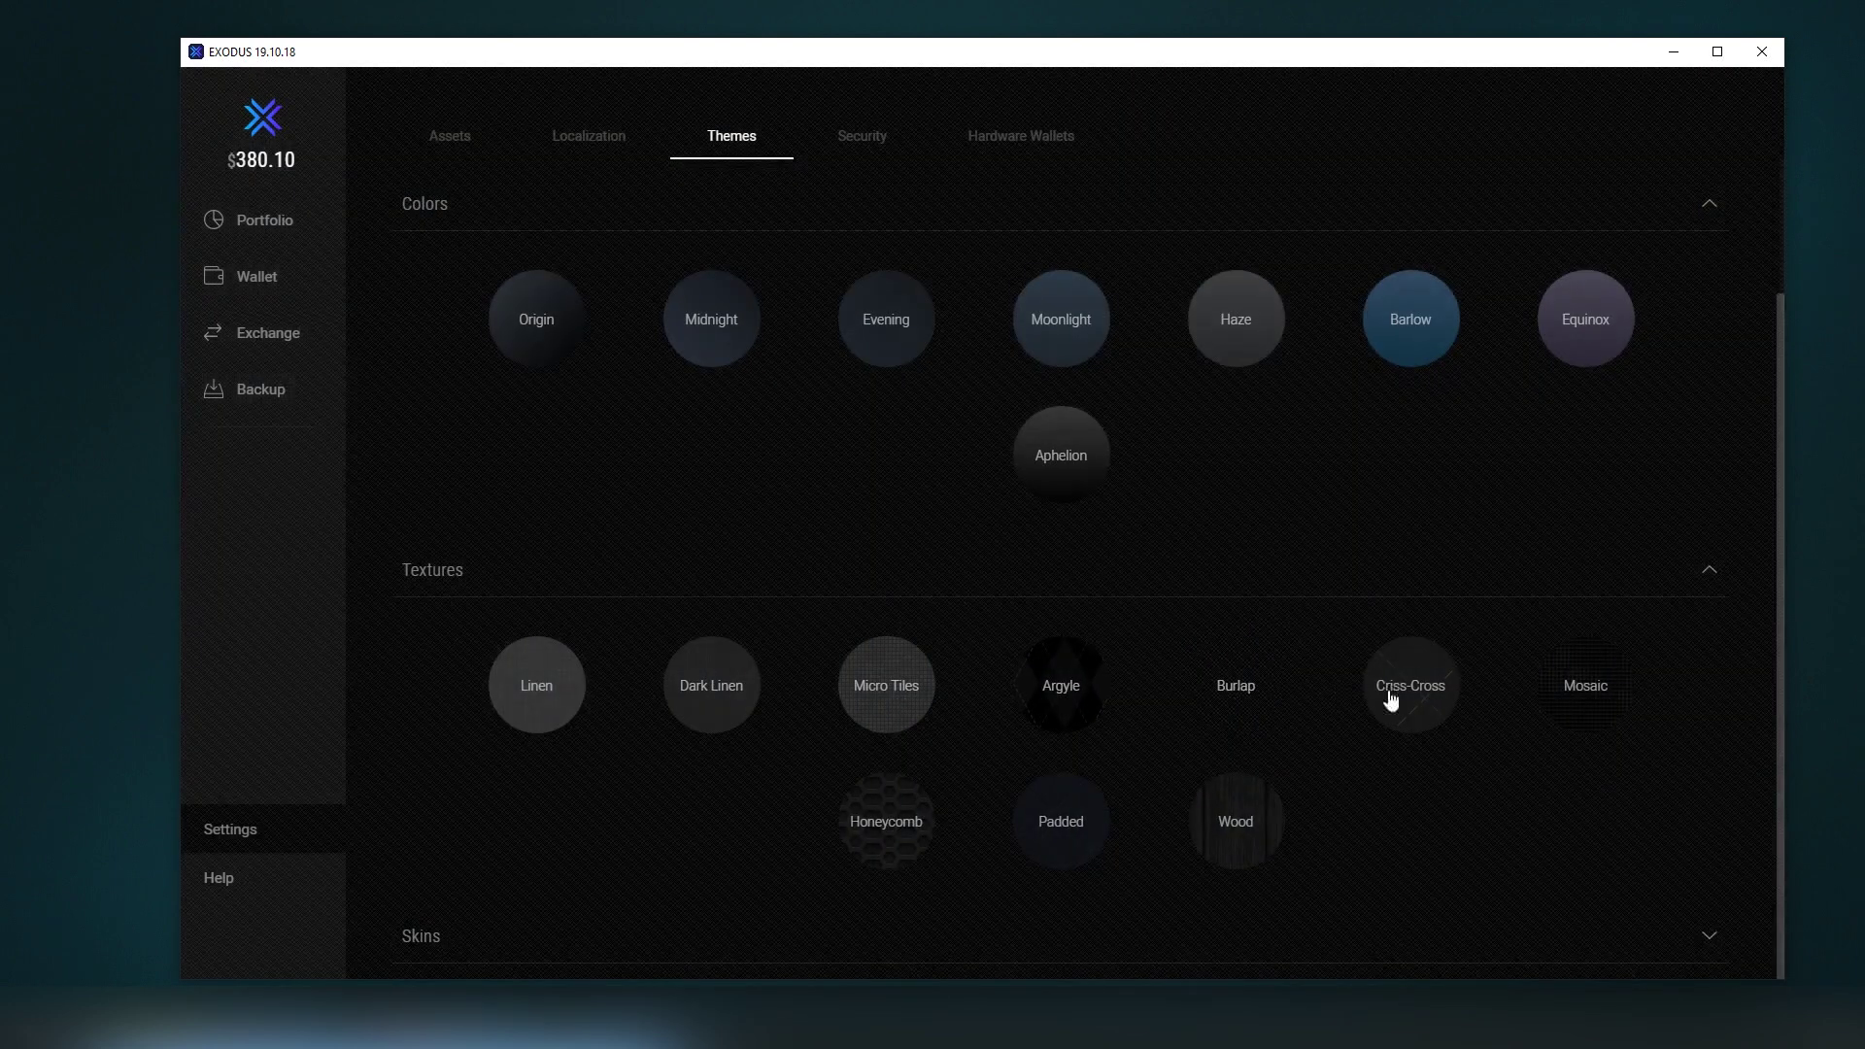
click(1451, 707)
click(1552, 701)
click(1280, 831)
click(1099, 824)
click(913, 828)
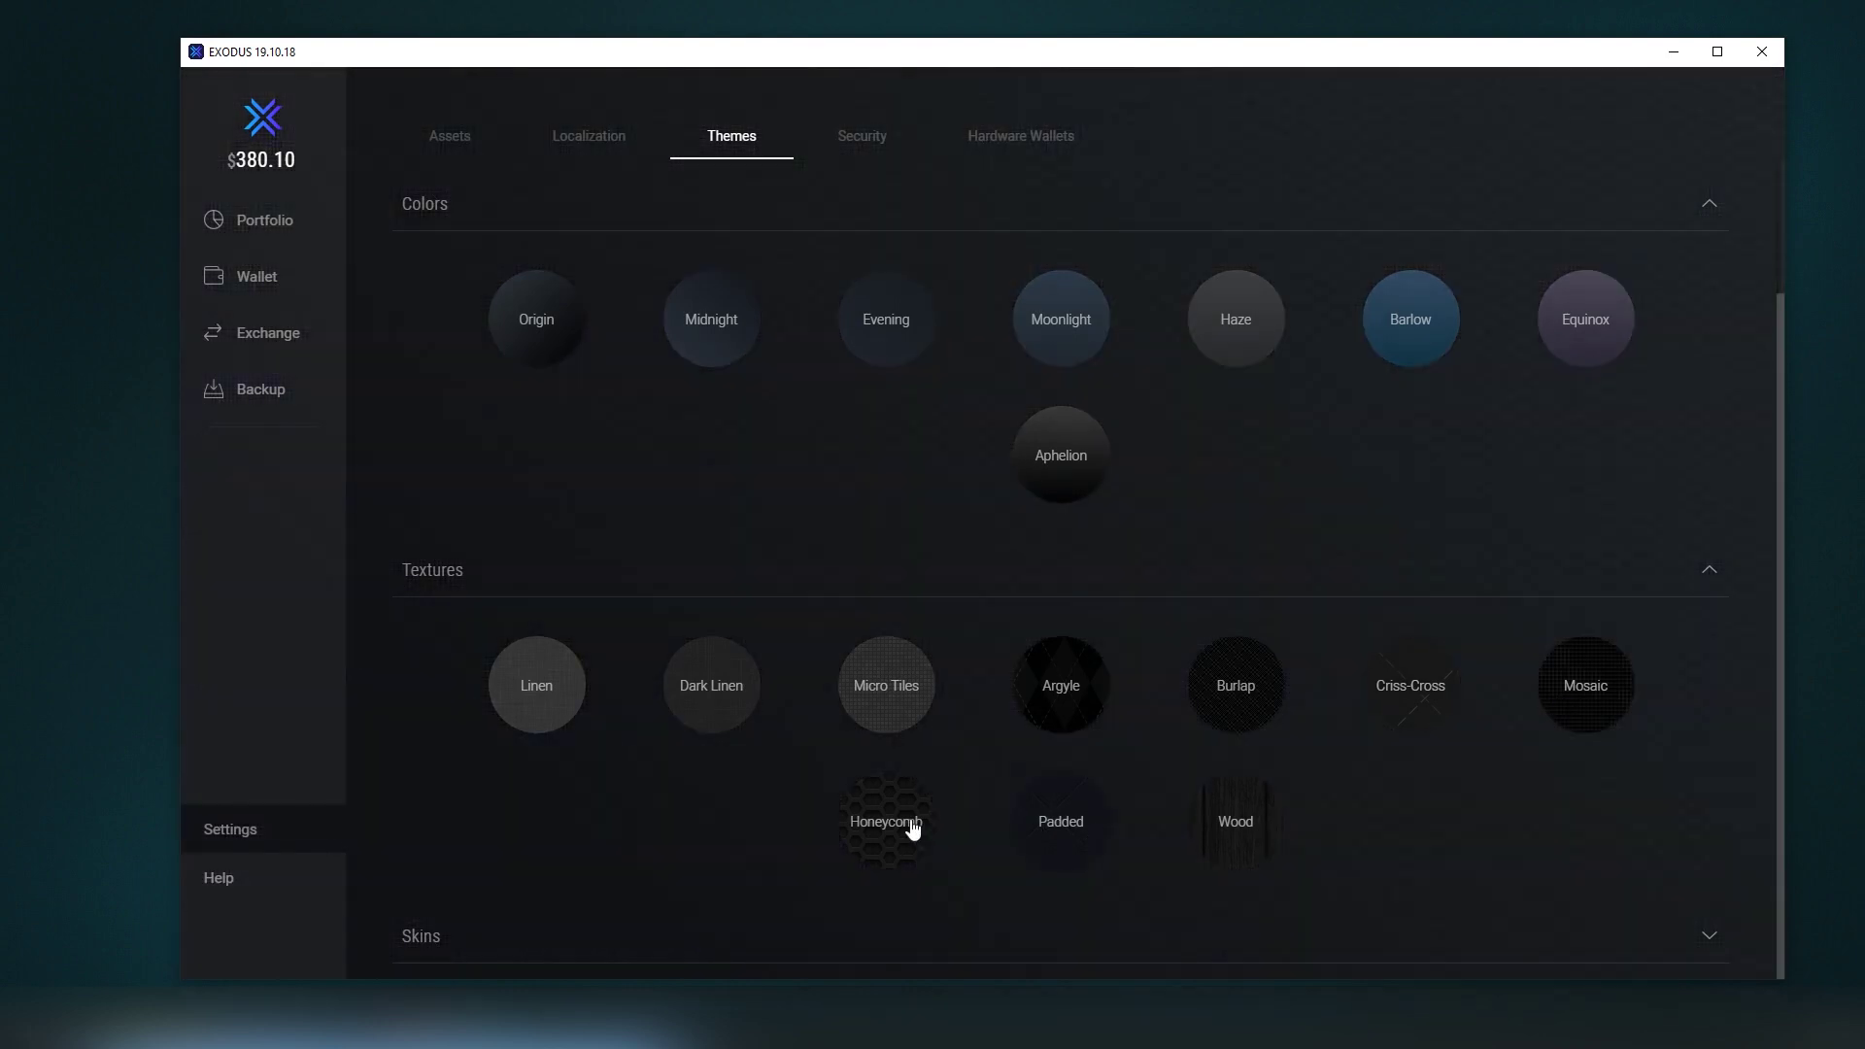
click(534, 707)
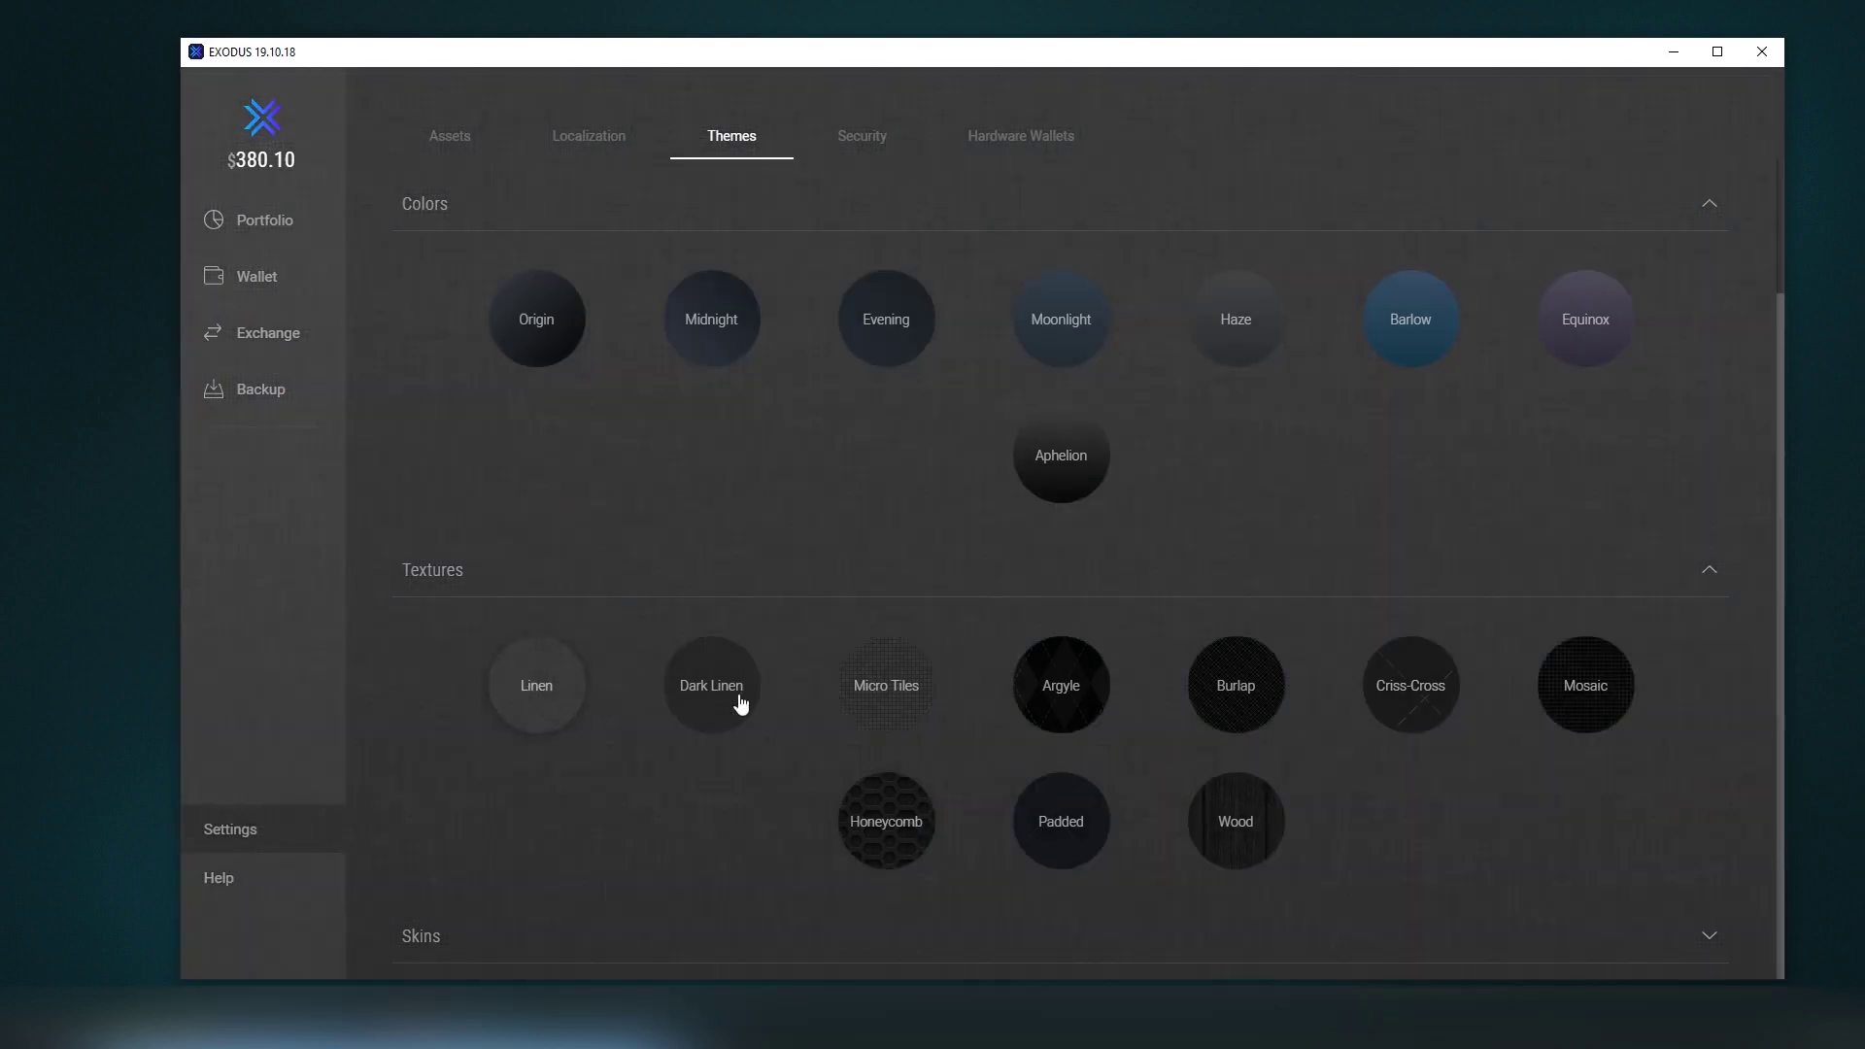
click(1066, 707)
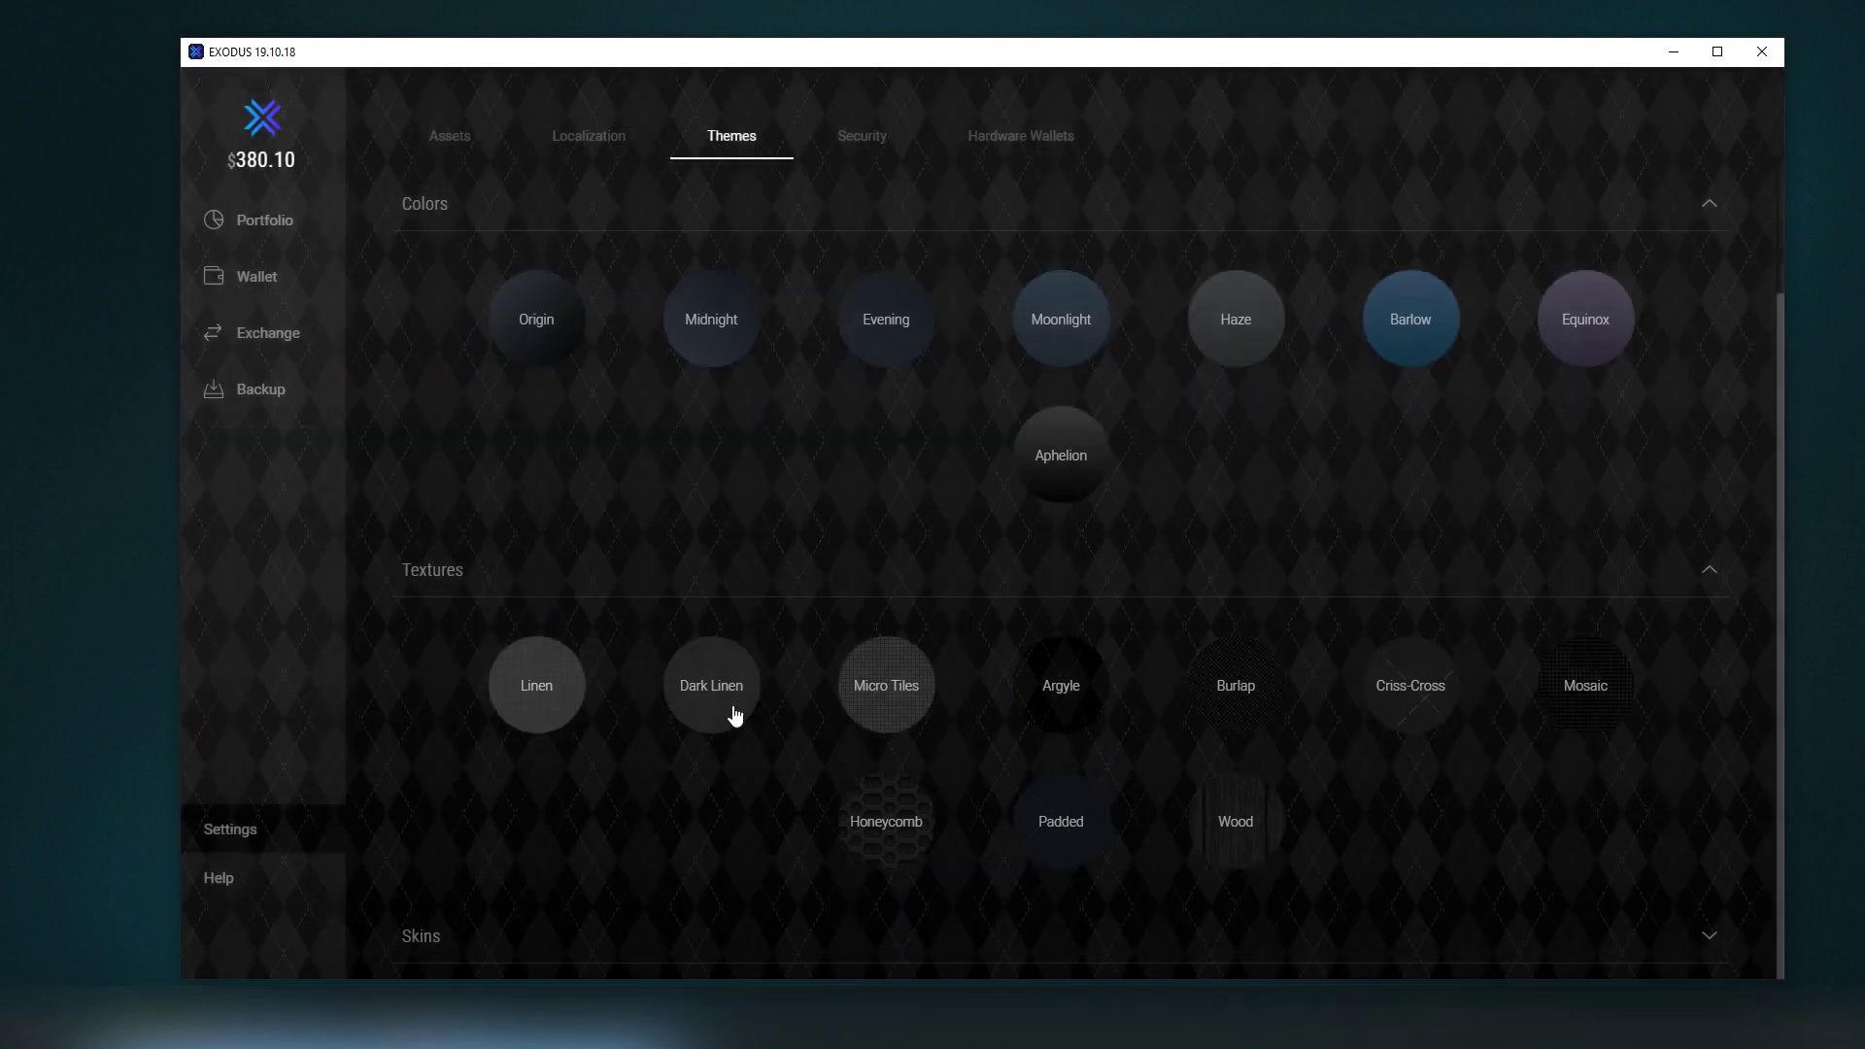
Step: Preview the Vessel, Aurora, Deep Space, Dusk Sky, Matrix and ChangeNOW skins, and apply the Changelly skin
click(1724, 957)
scroll(1228, 749, down, 3)
click(533, 767)
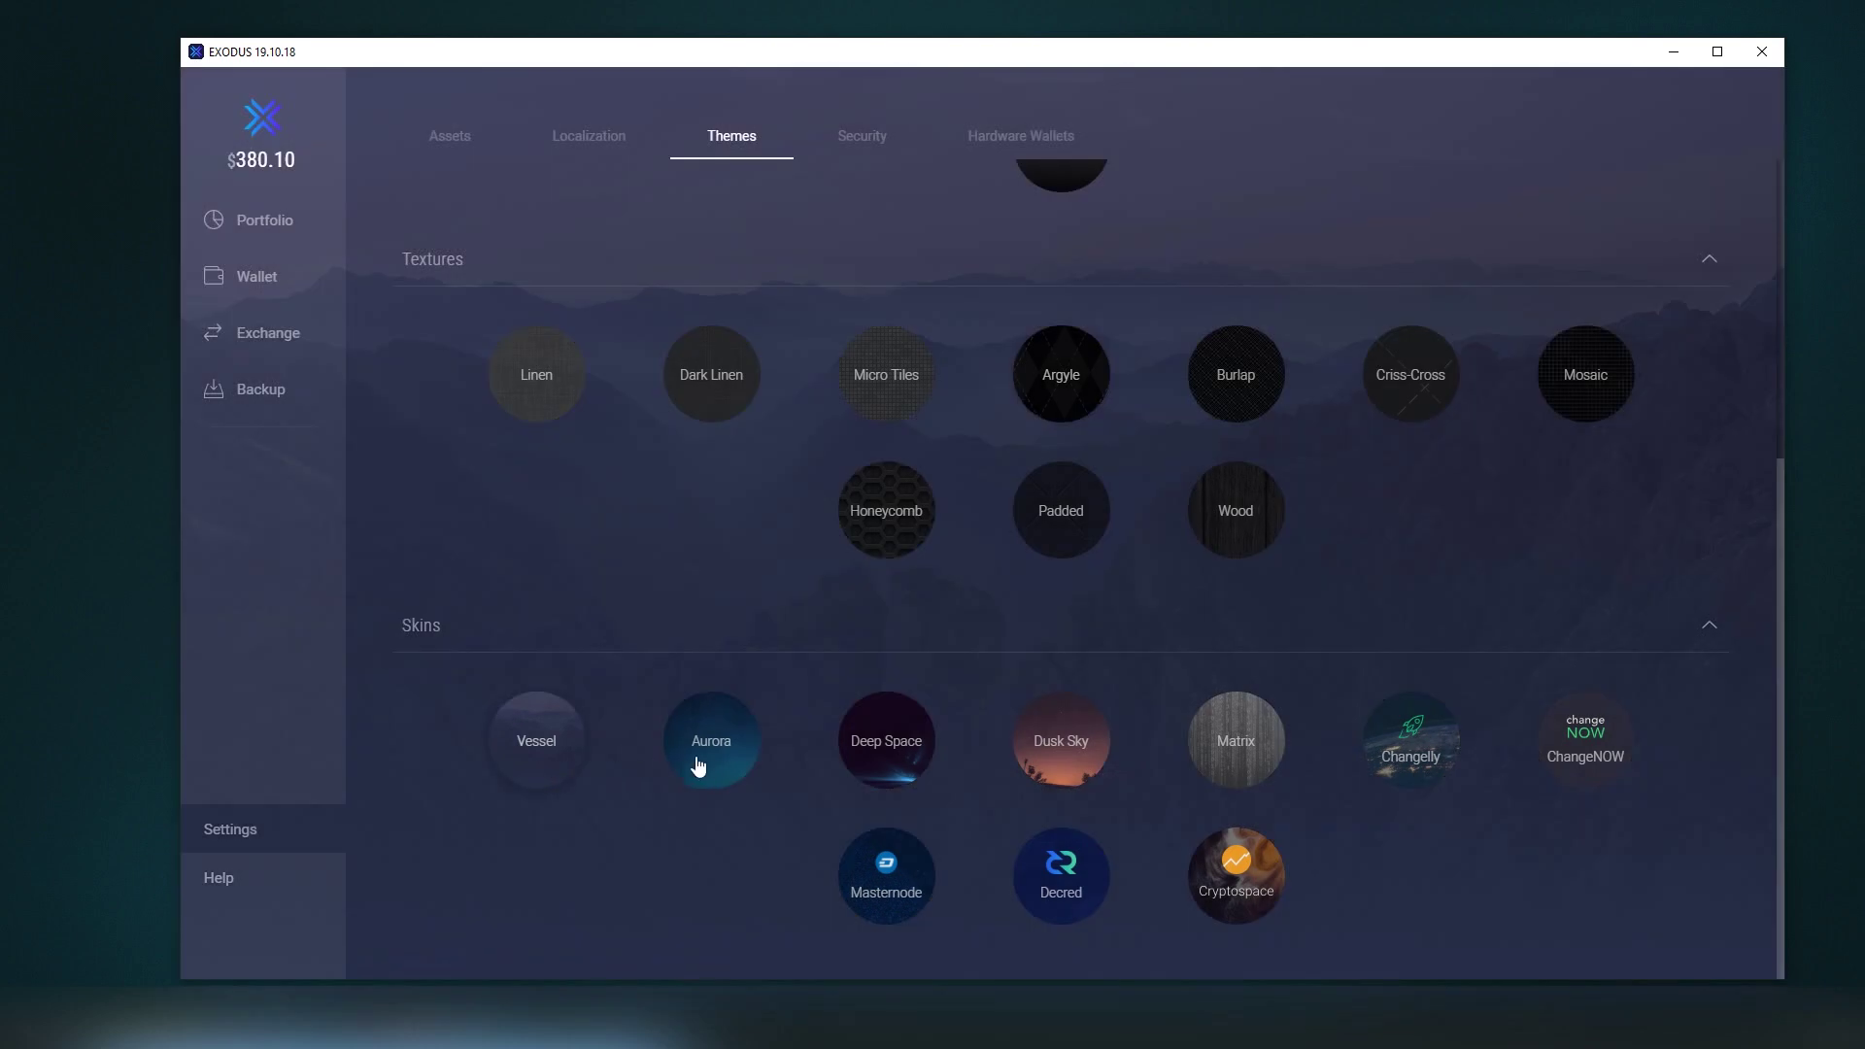
click(714, 763)
click(885, 752)
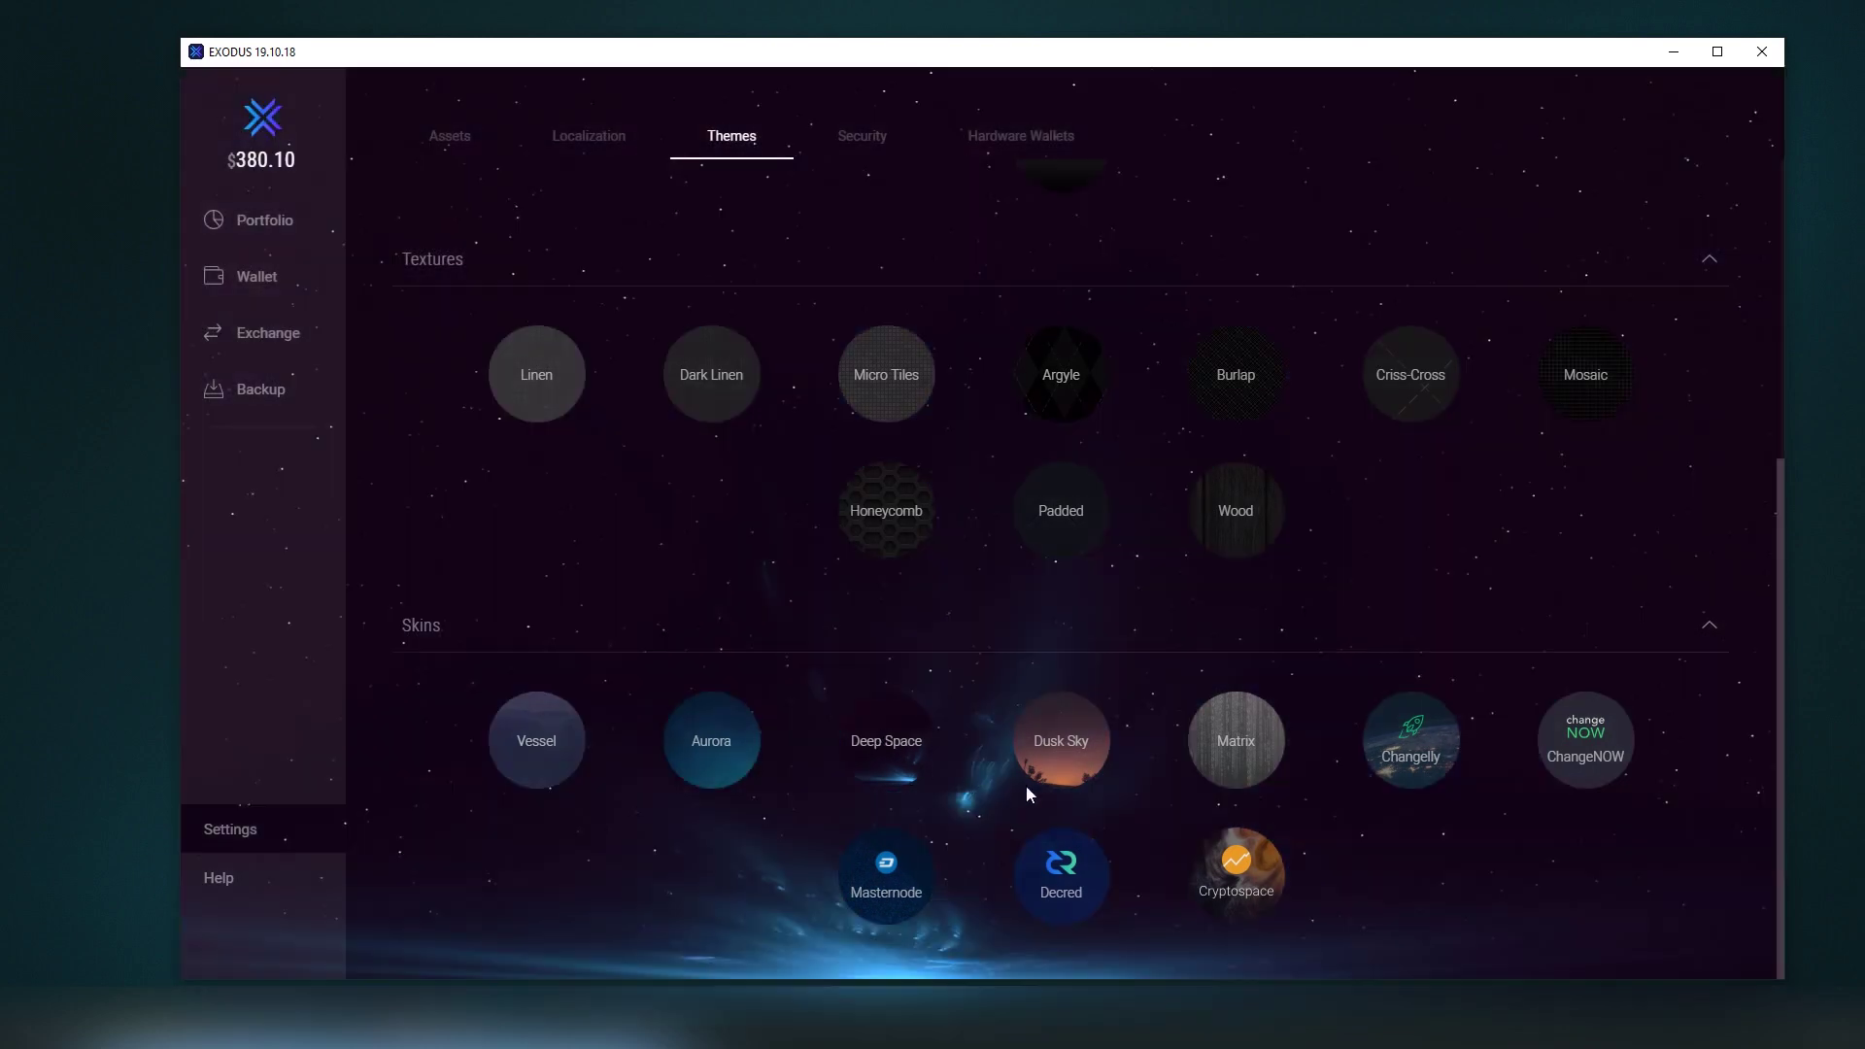
click(1067, 783)
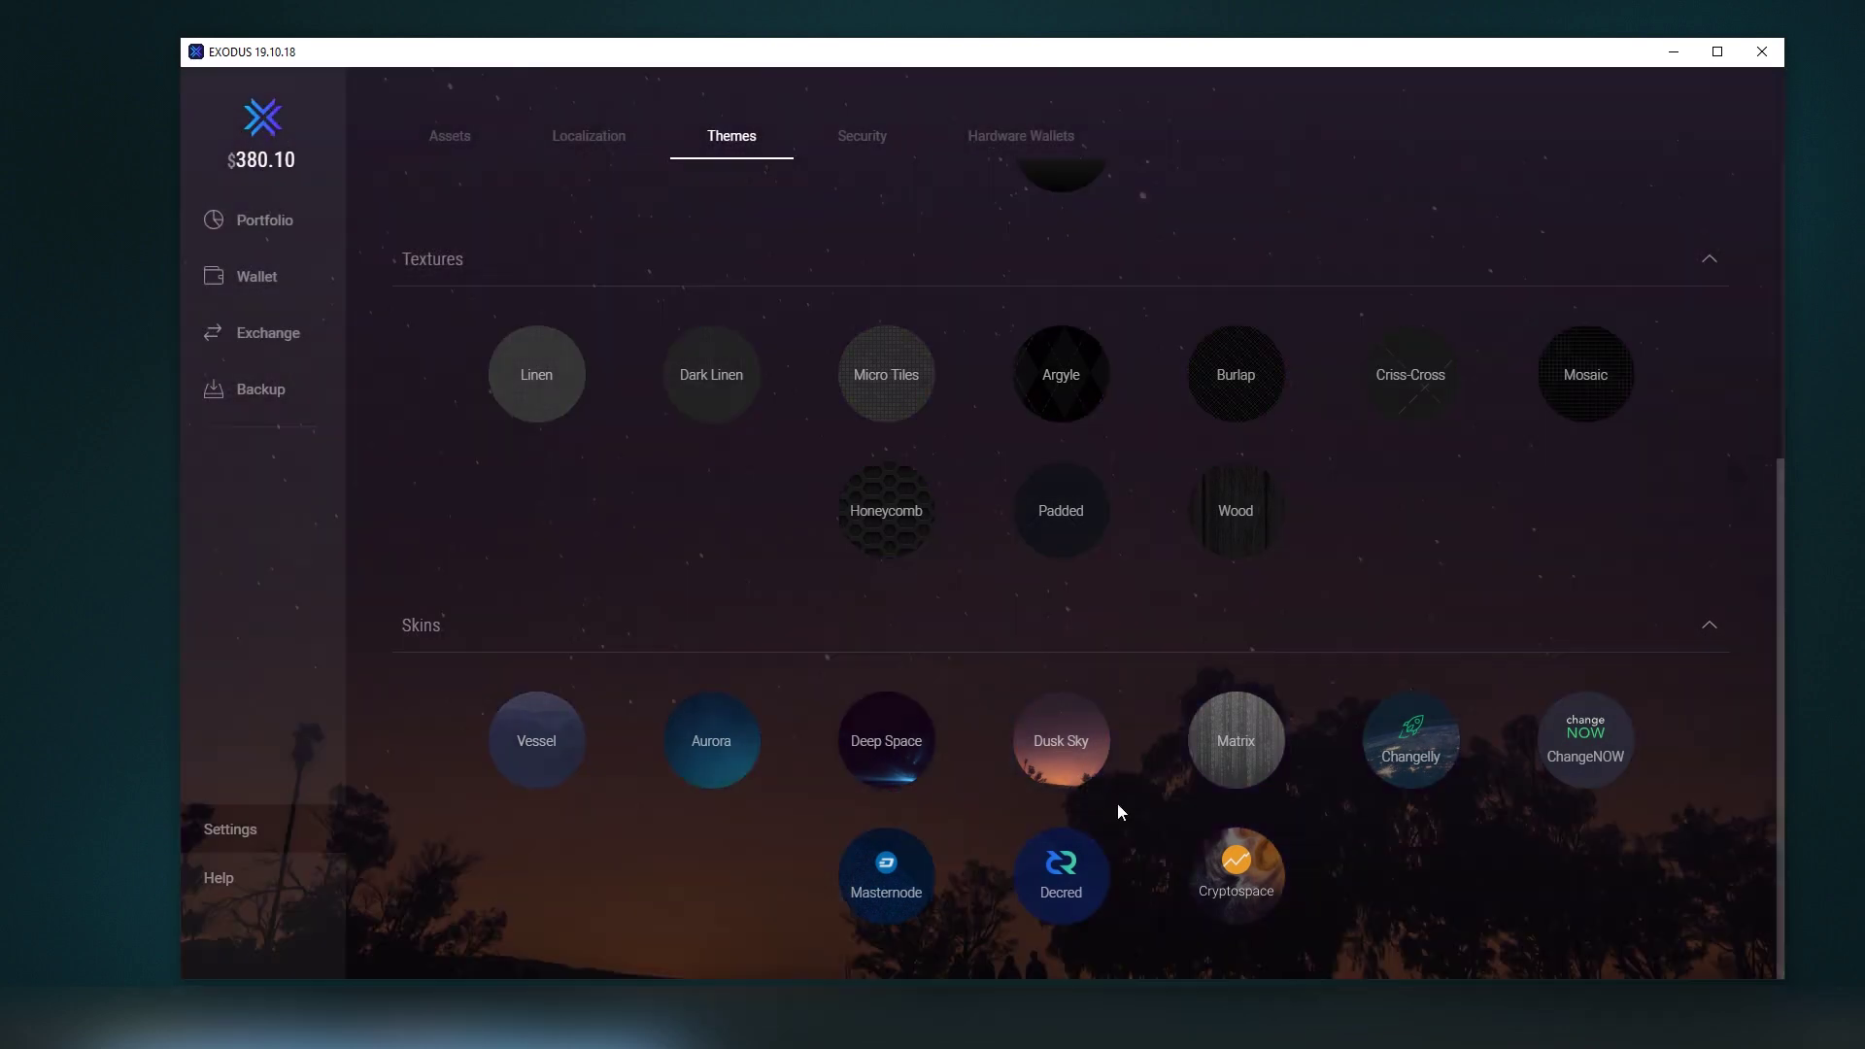
click(1211, 767)
click(1411, 775)
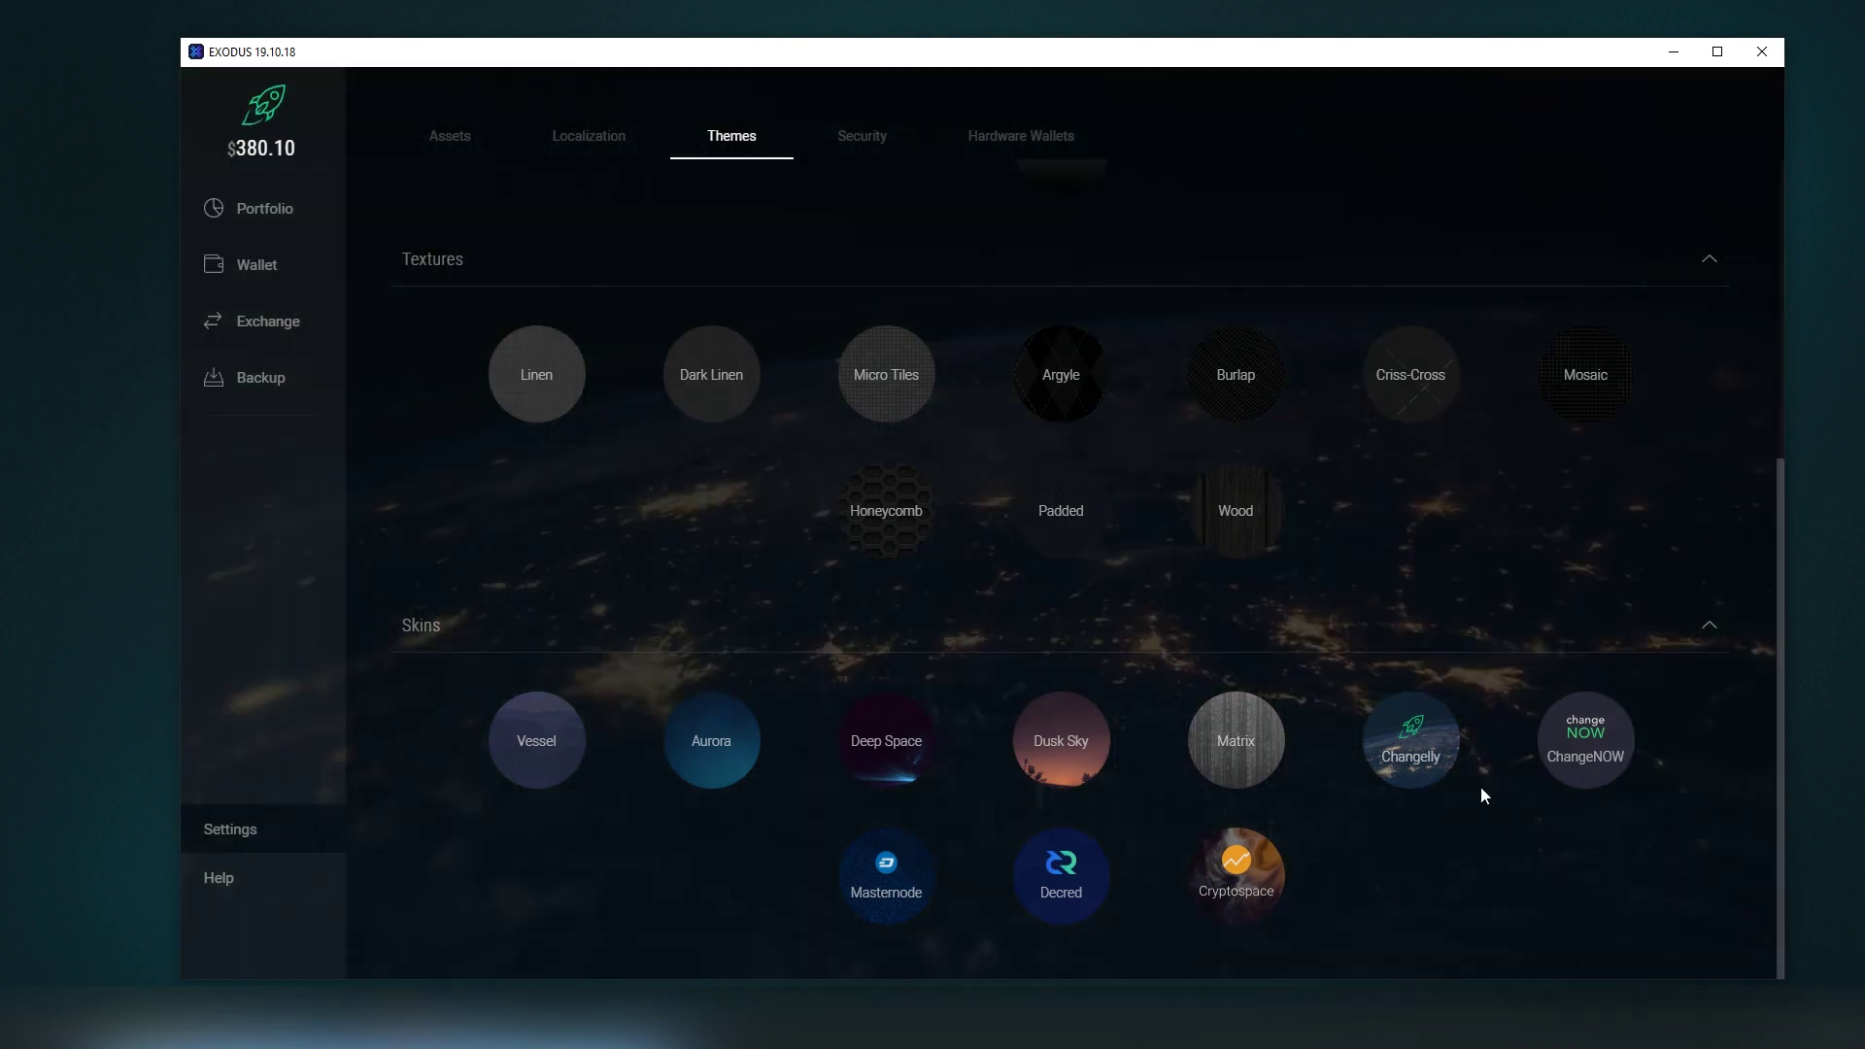
click(1607, 777)
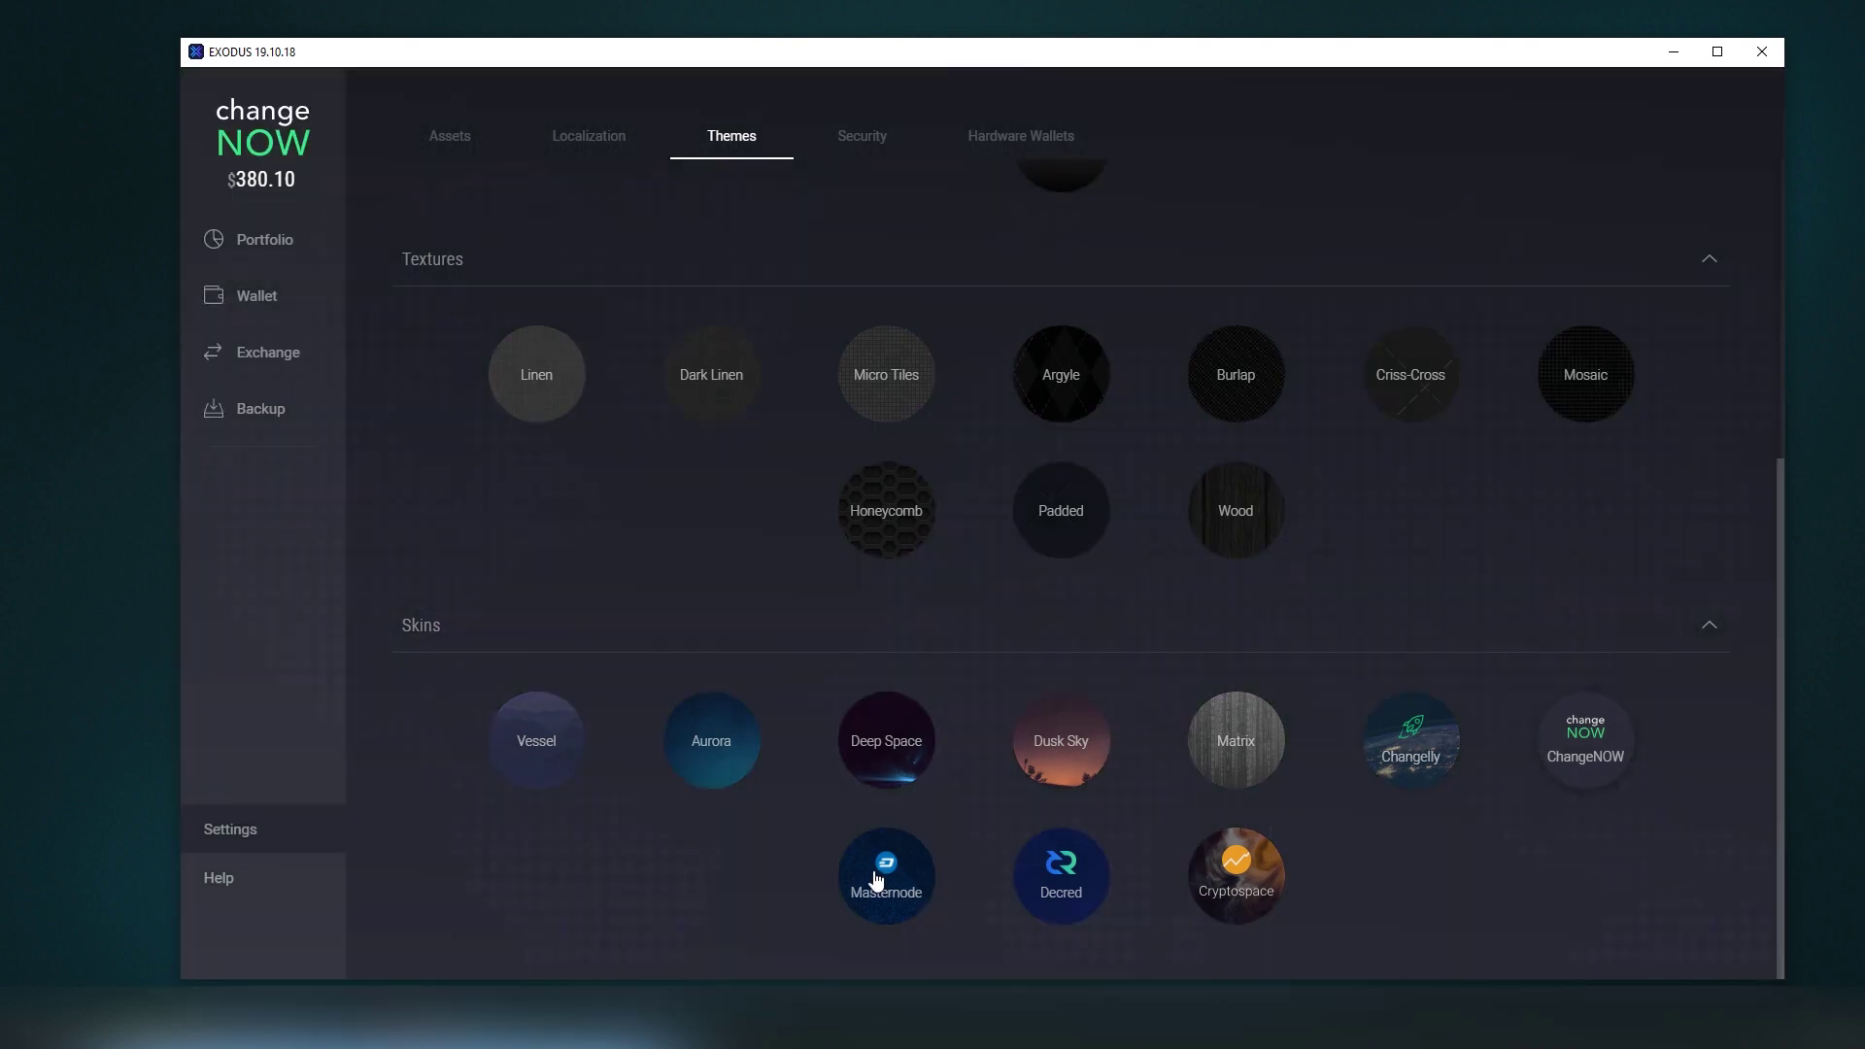
click(1450, 761)
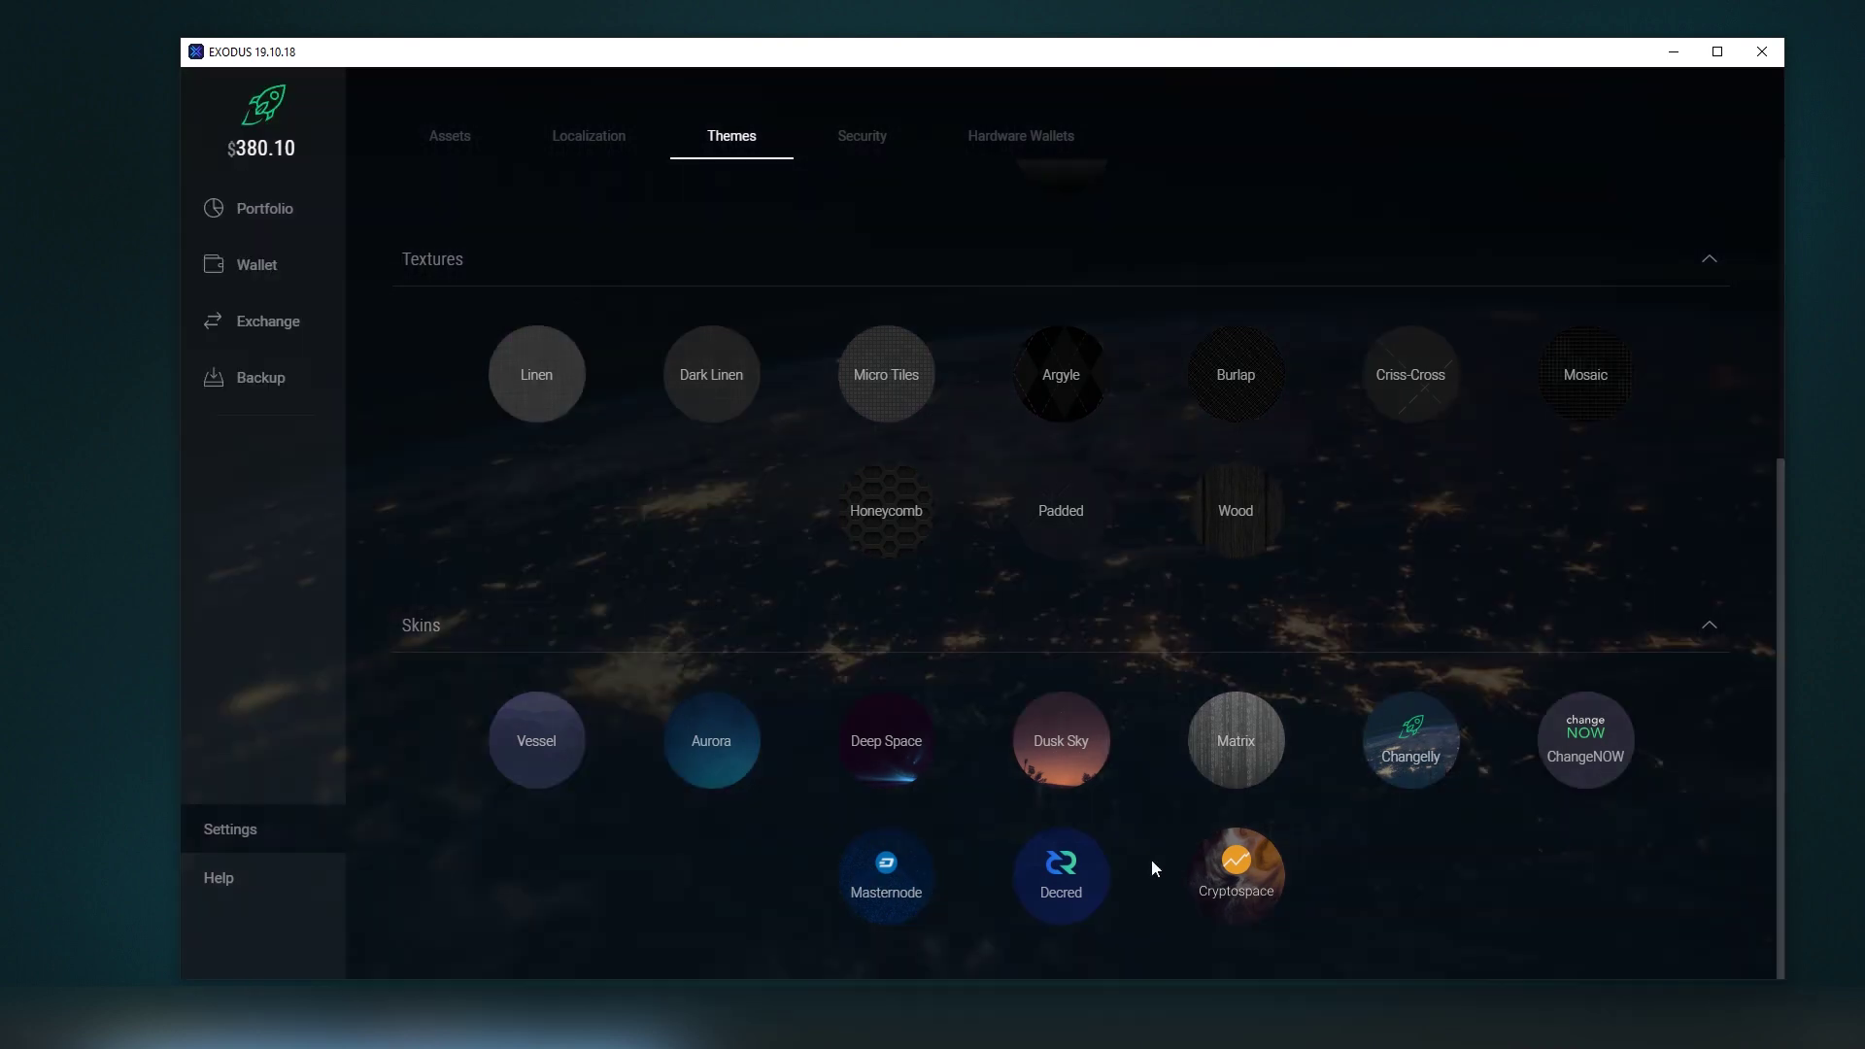
Step: Preview the Masternode, Decred and Cryptospace skins, and apply the Aurora skin
click(855, 889)
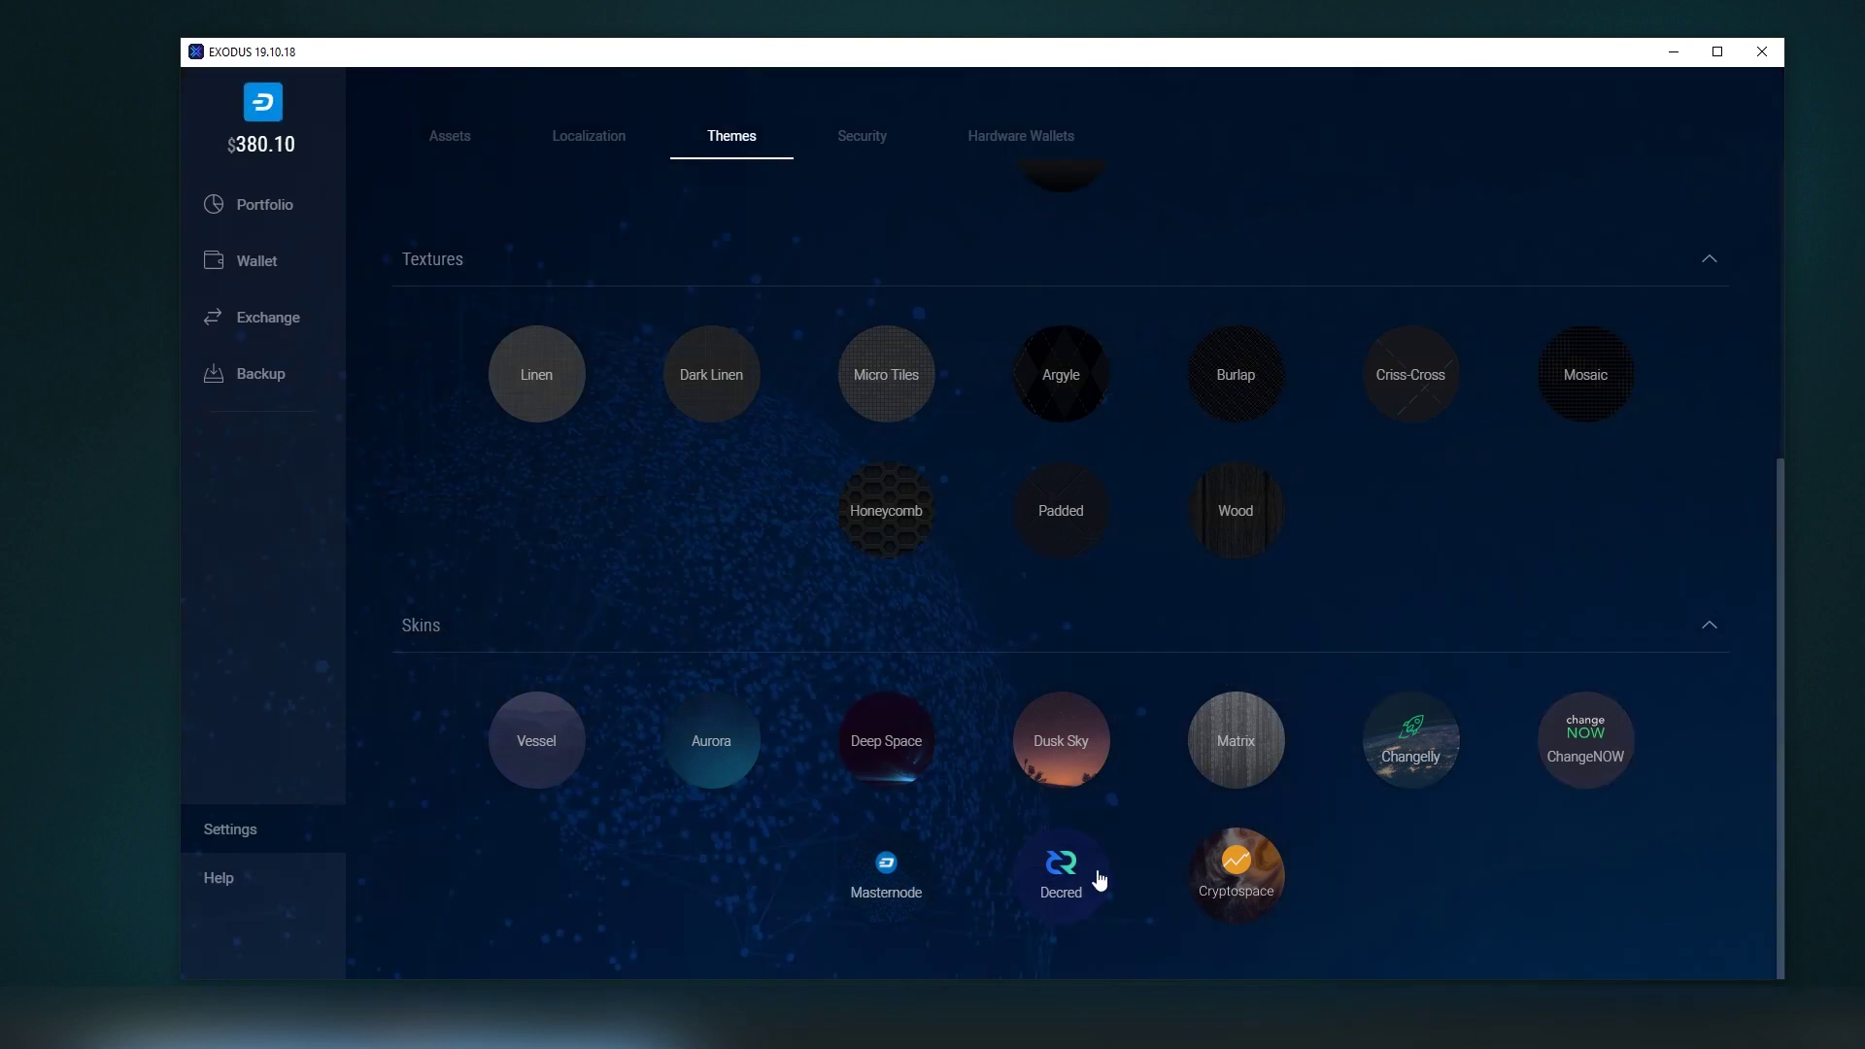
click(1046, 883)
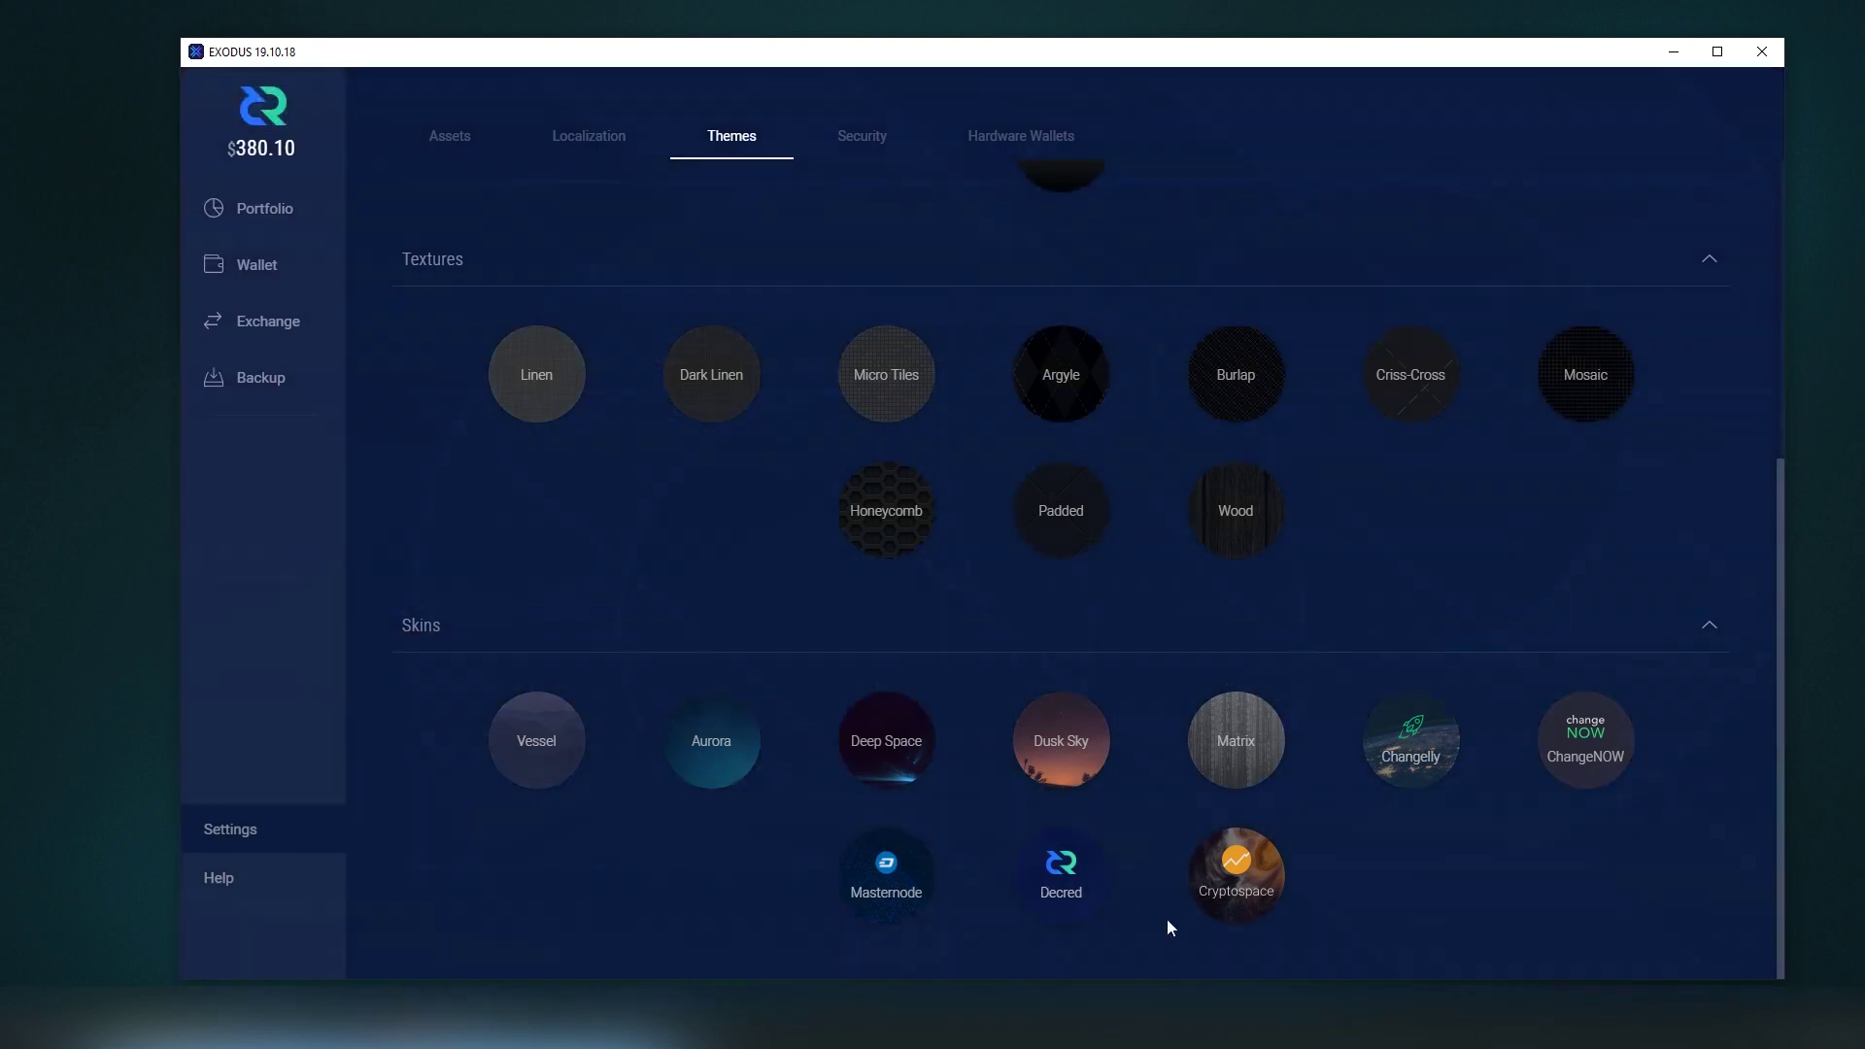
click(1246, 876)
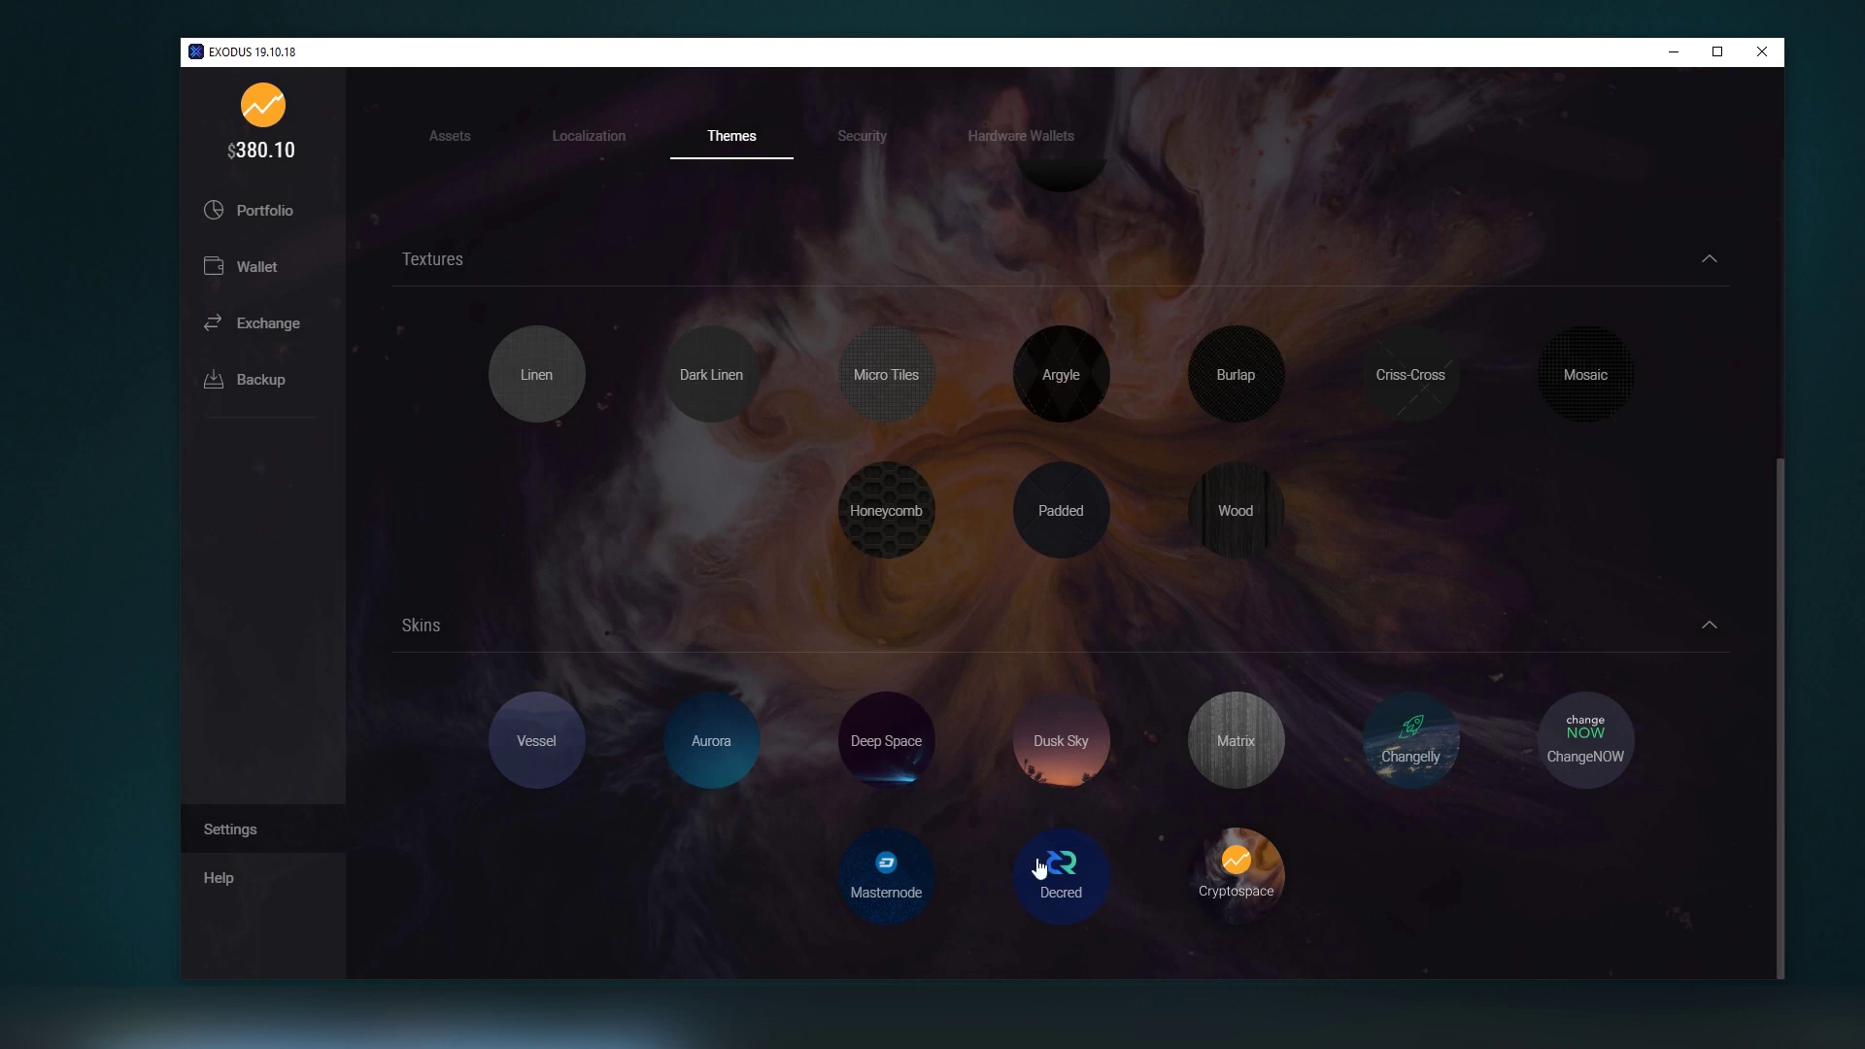
click(716, 768)
Step: Review the security options and the hardware wallet settings
scroll(621, 631, up, 5)
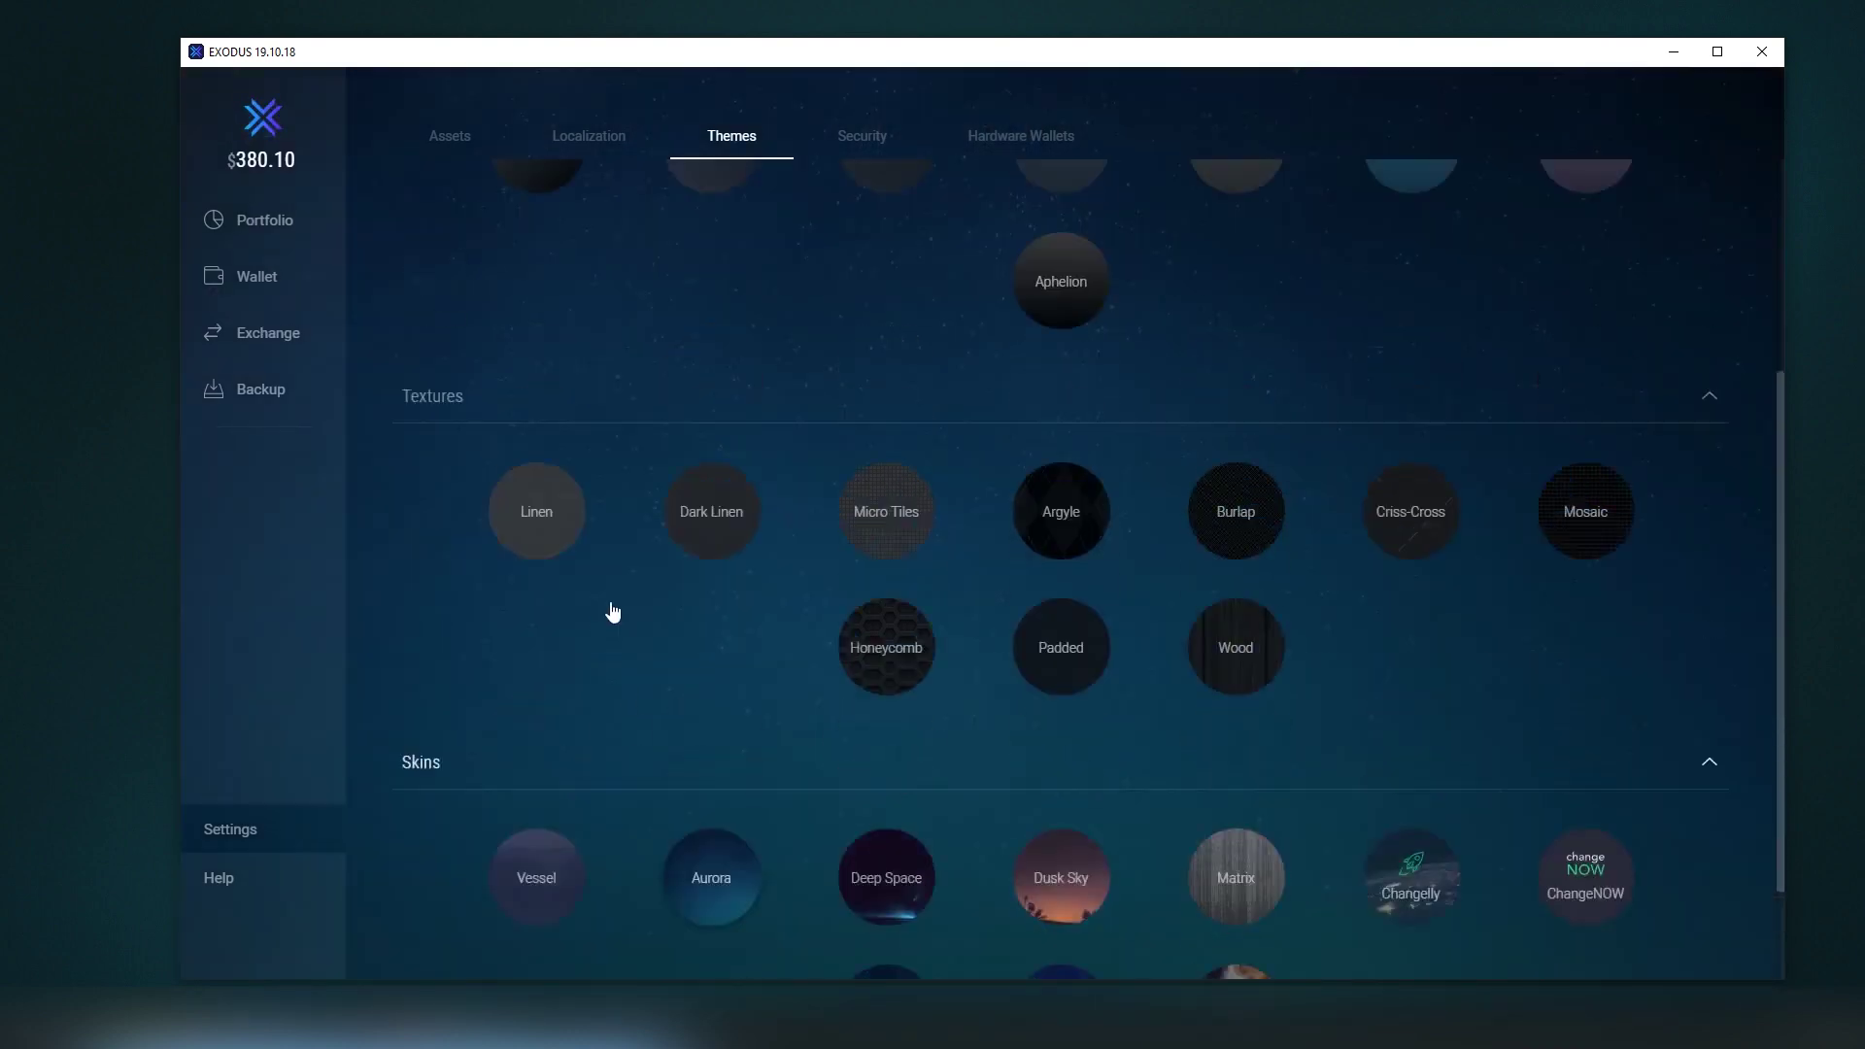
click(873, 146)
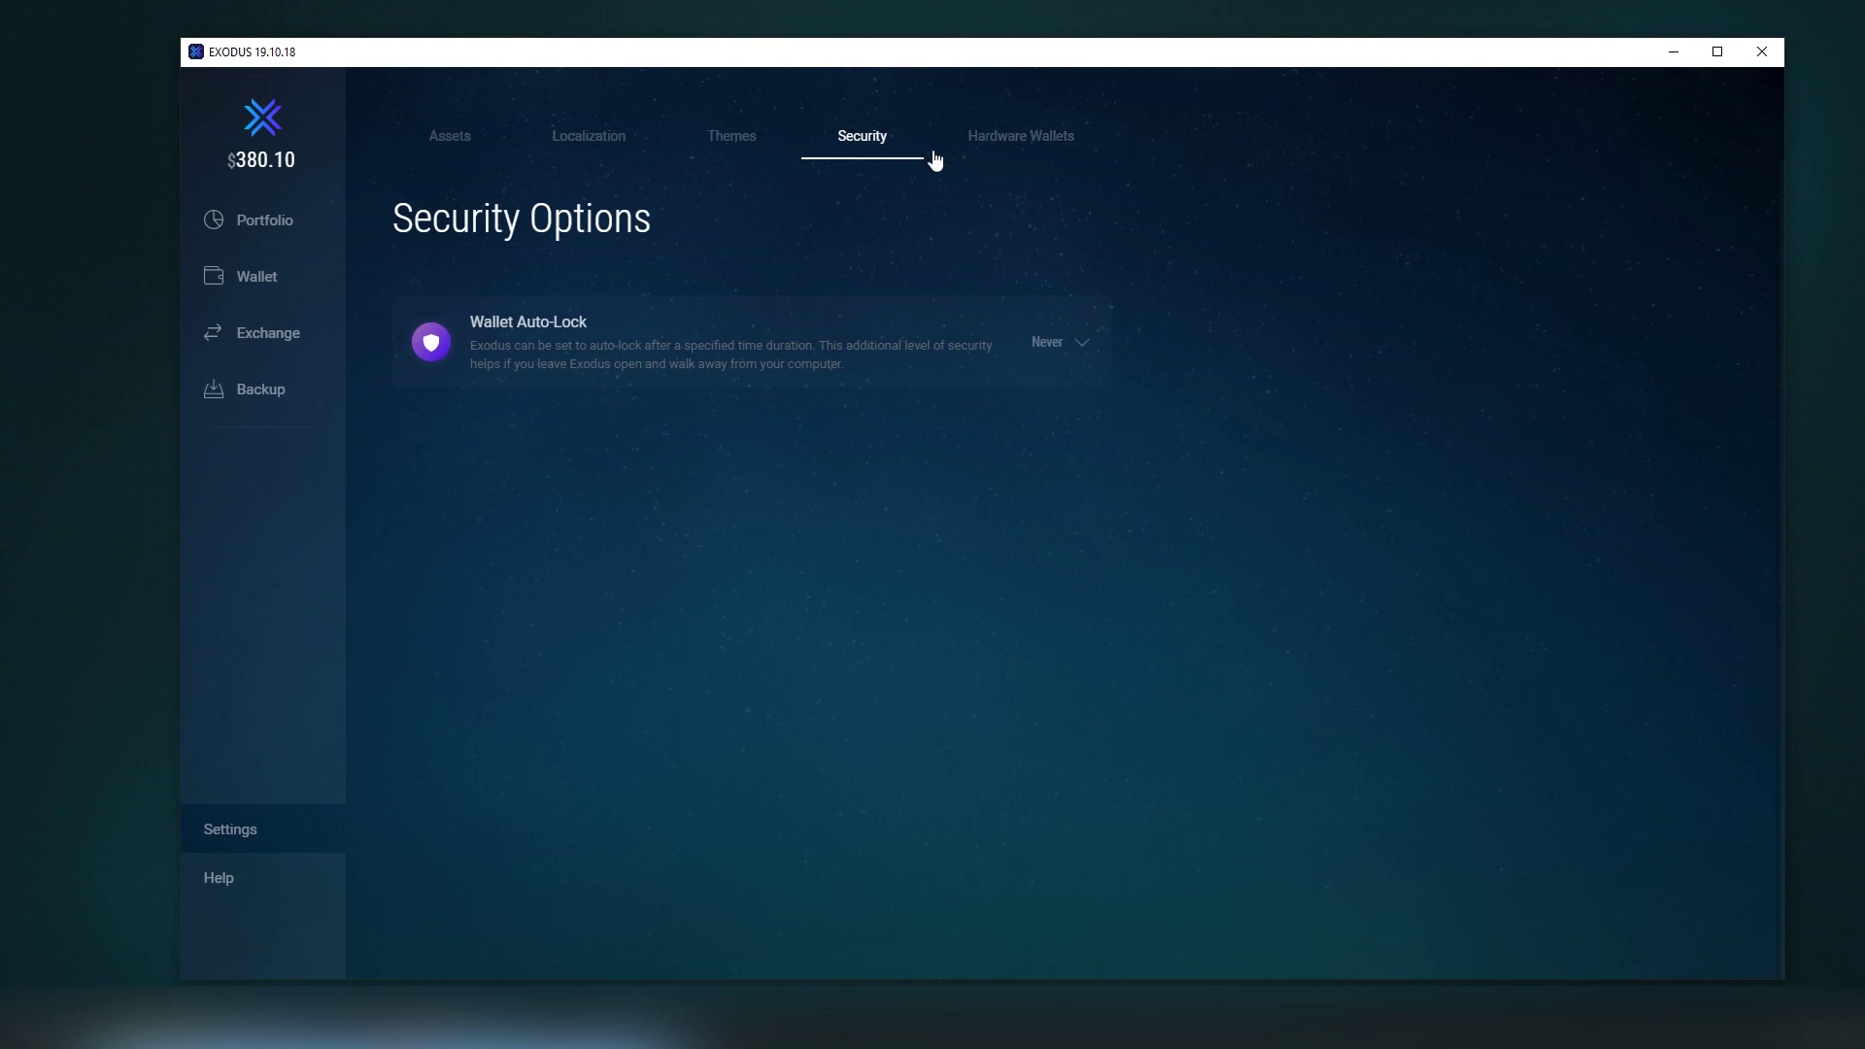
click(966, 151)
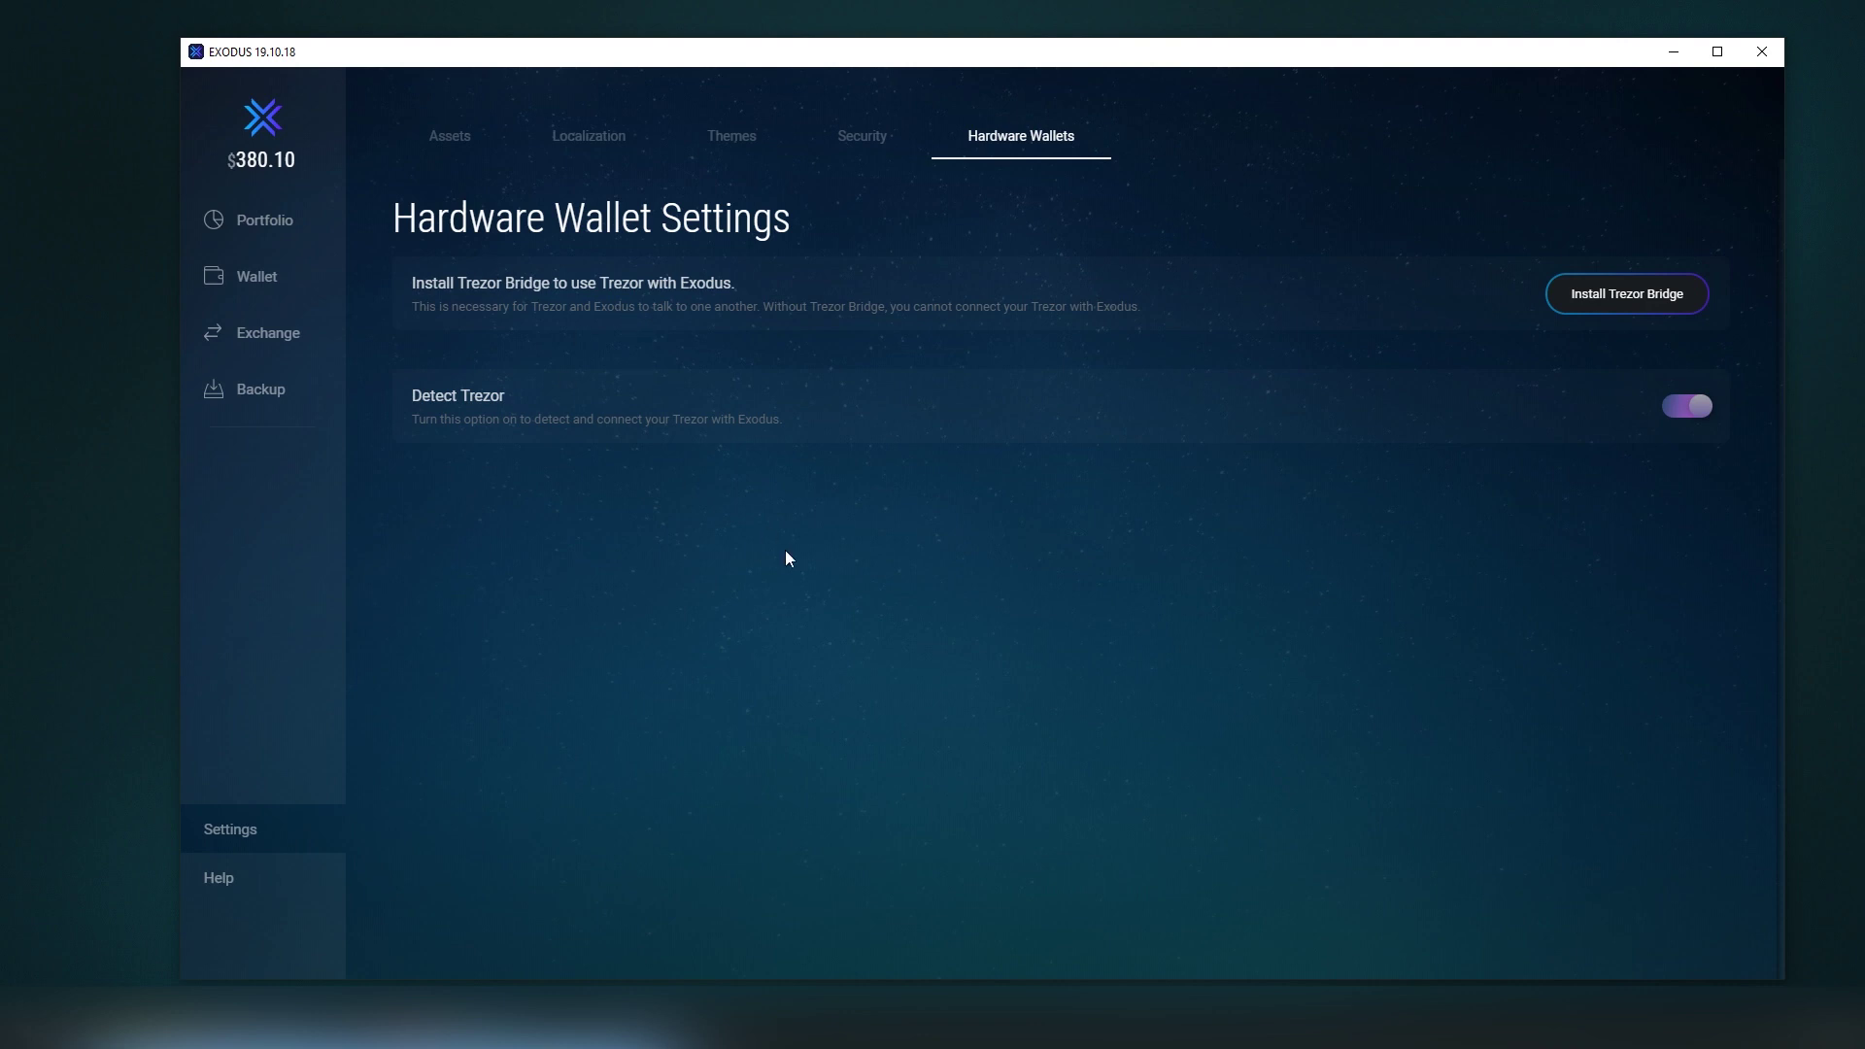
Step: Show the window's hidden menu bar and look at the File and Edit commands
key(alt)
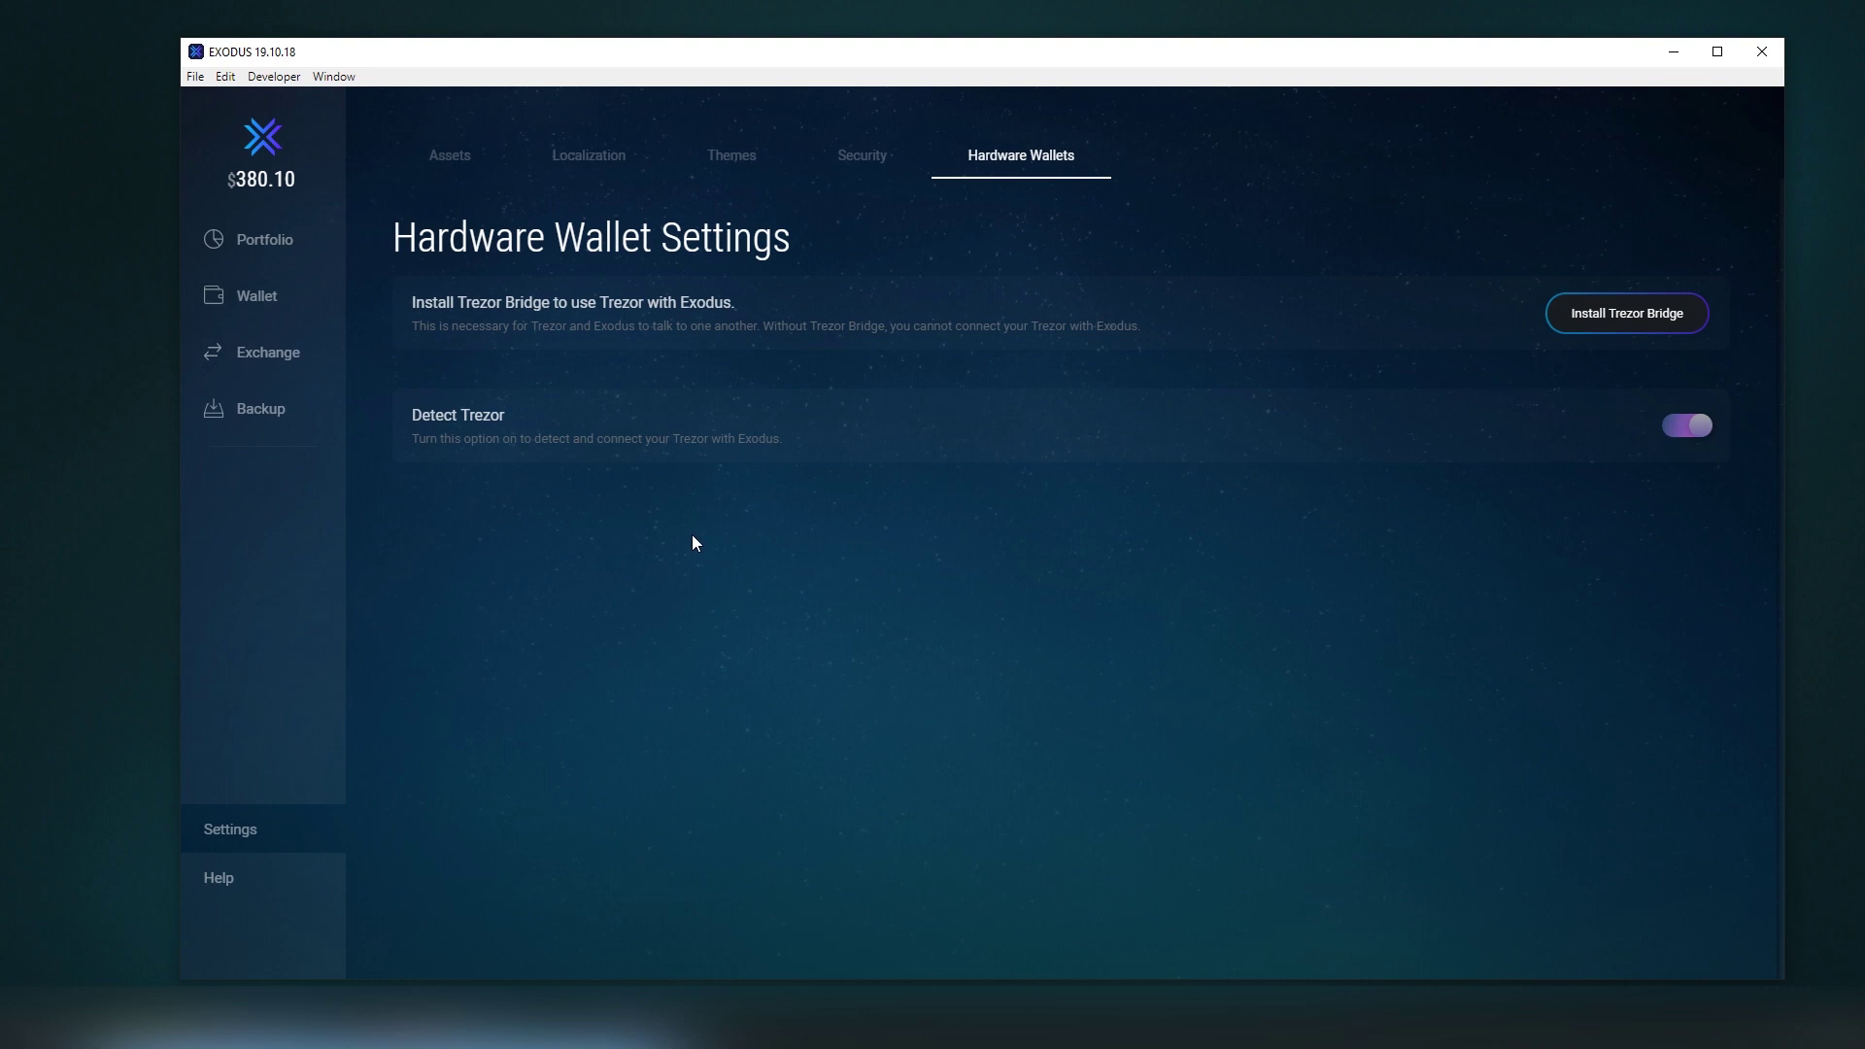
click(194, 76)
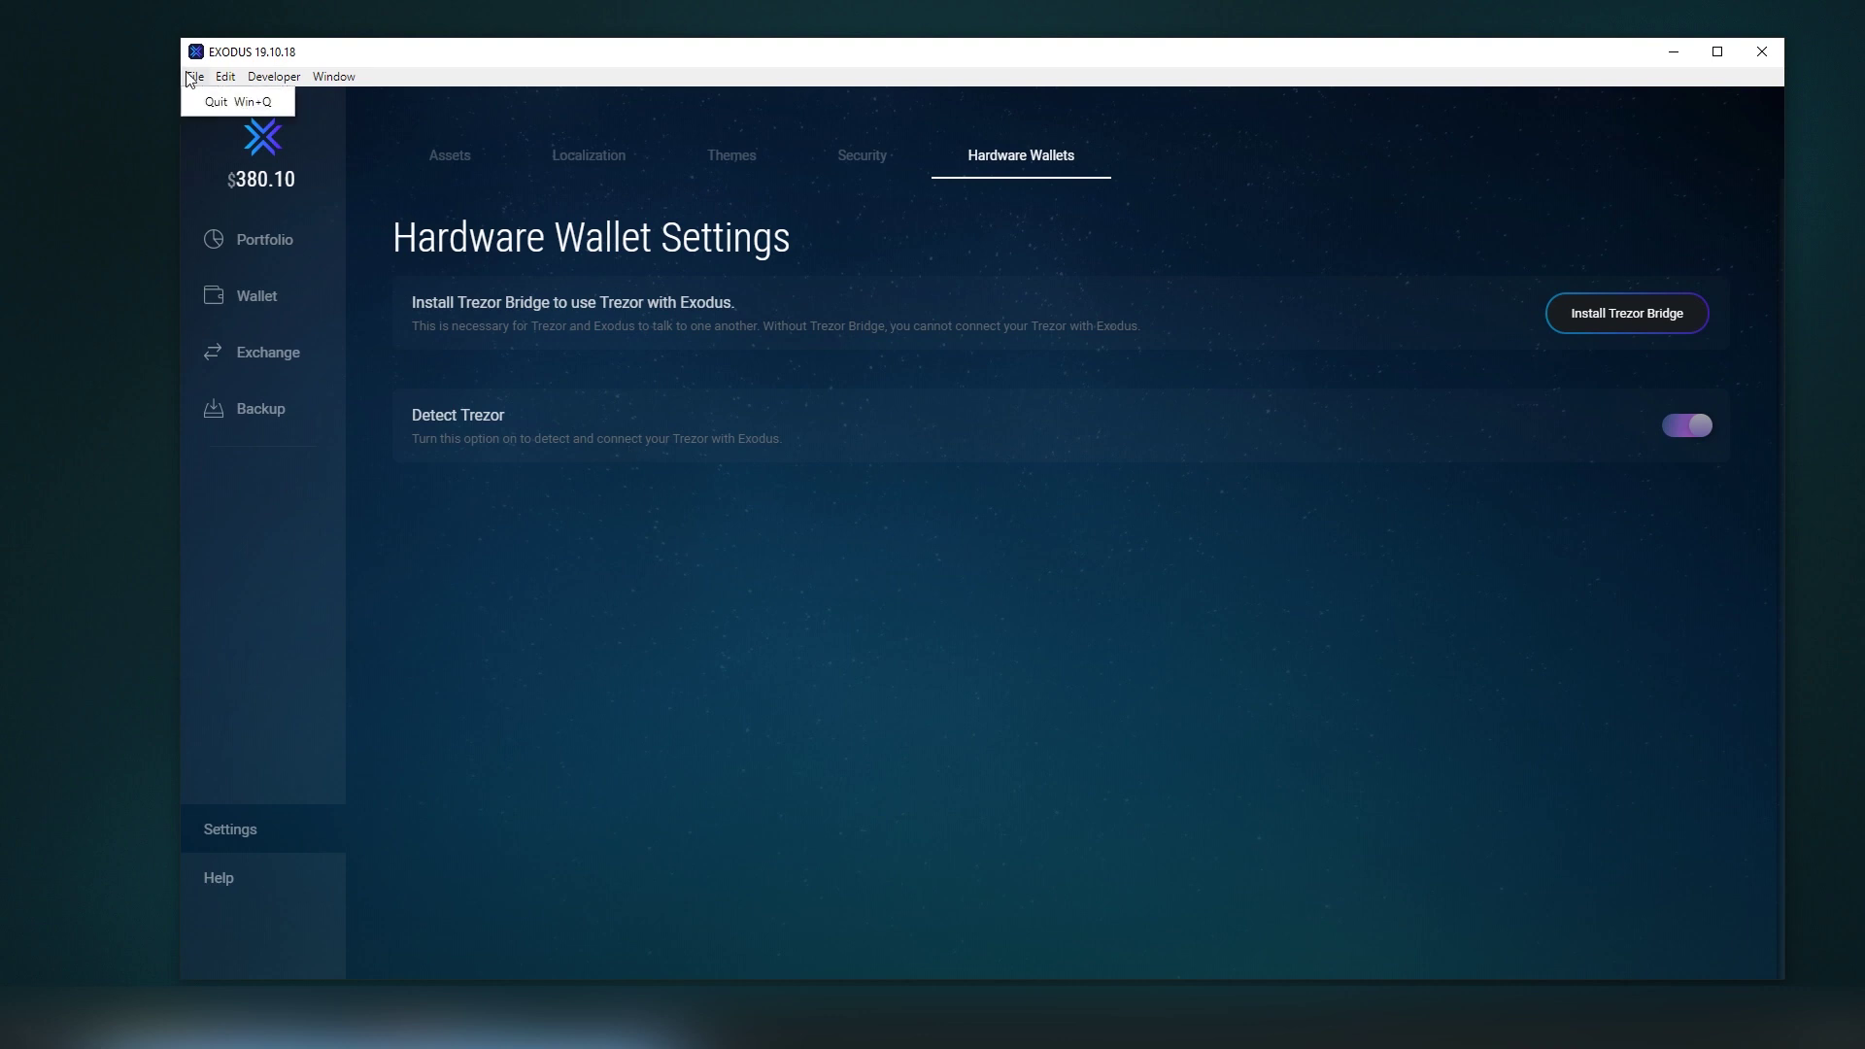
click(224, 76)
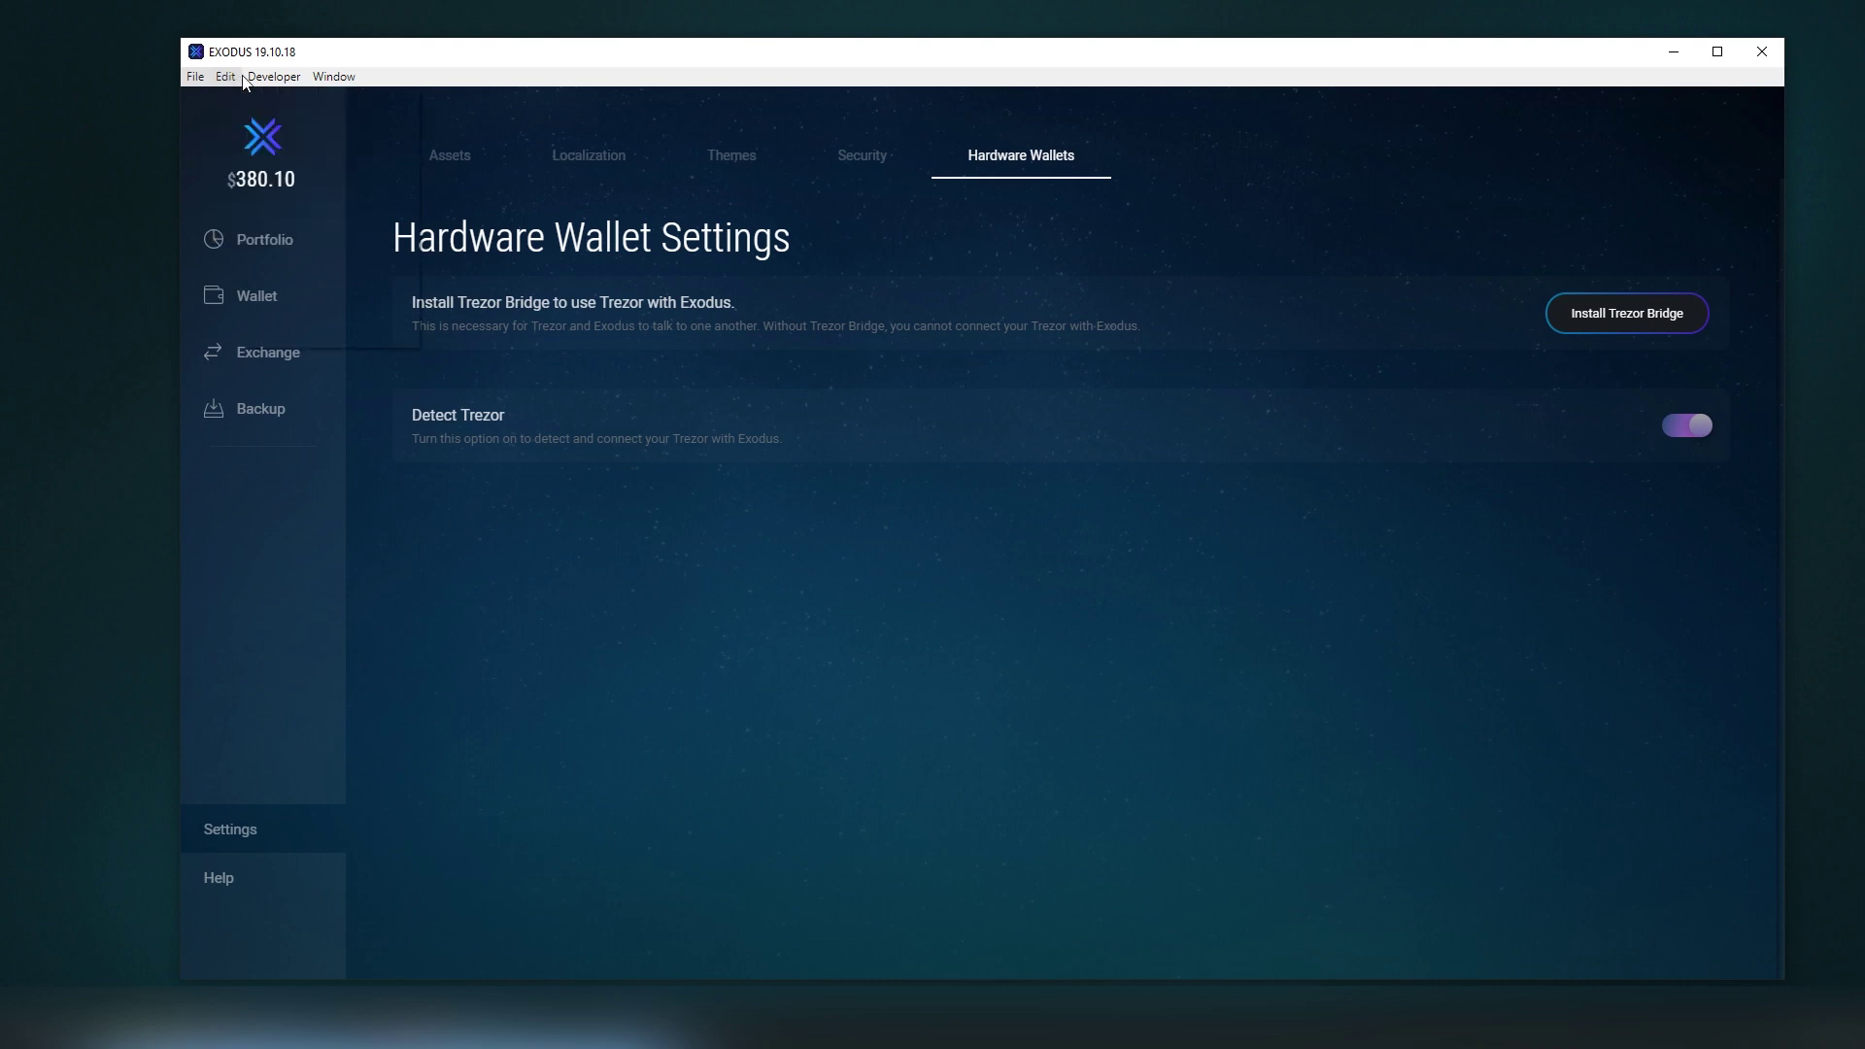
Step: Examine the per-asset developer options, including those for Bitcoin, EOS, Ethereum Tokens, Litecoin and Tron
click(274, 76)
mouse_move(268, 101)
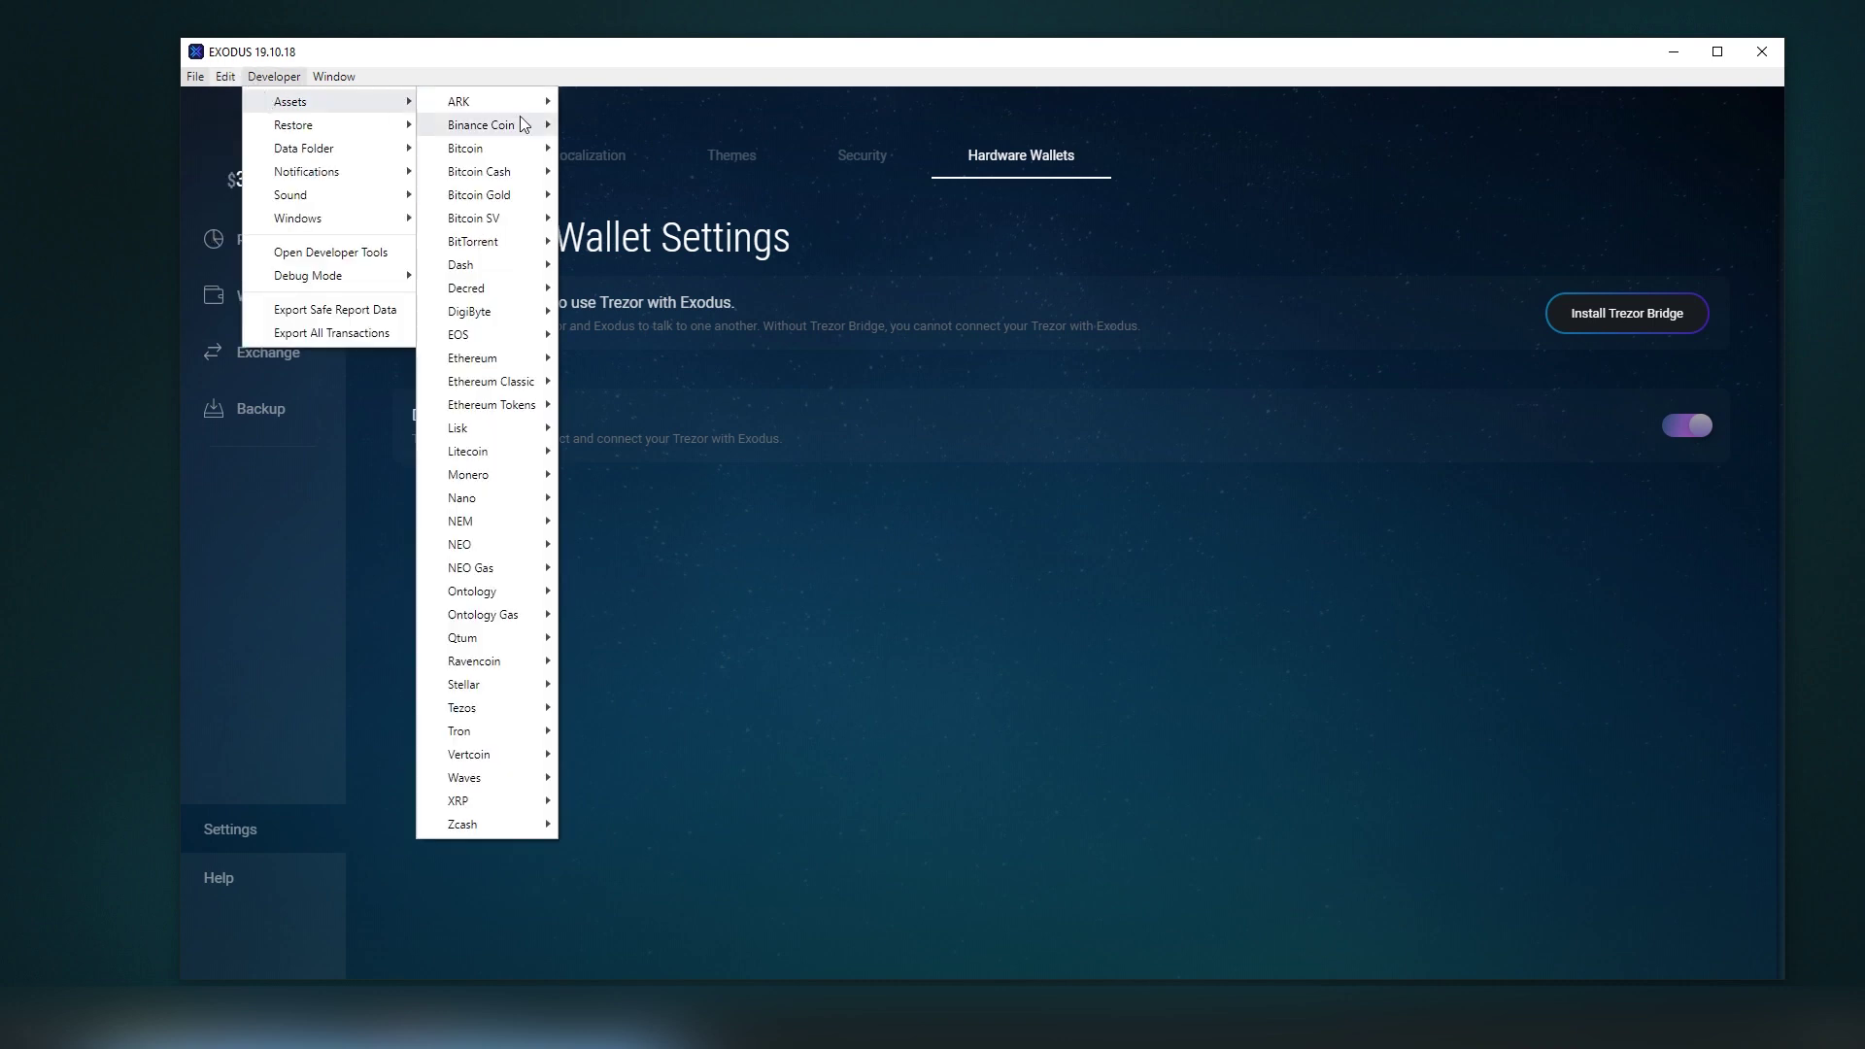
mouse_move(526, 154)
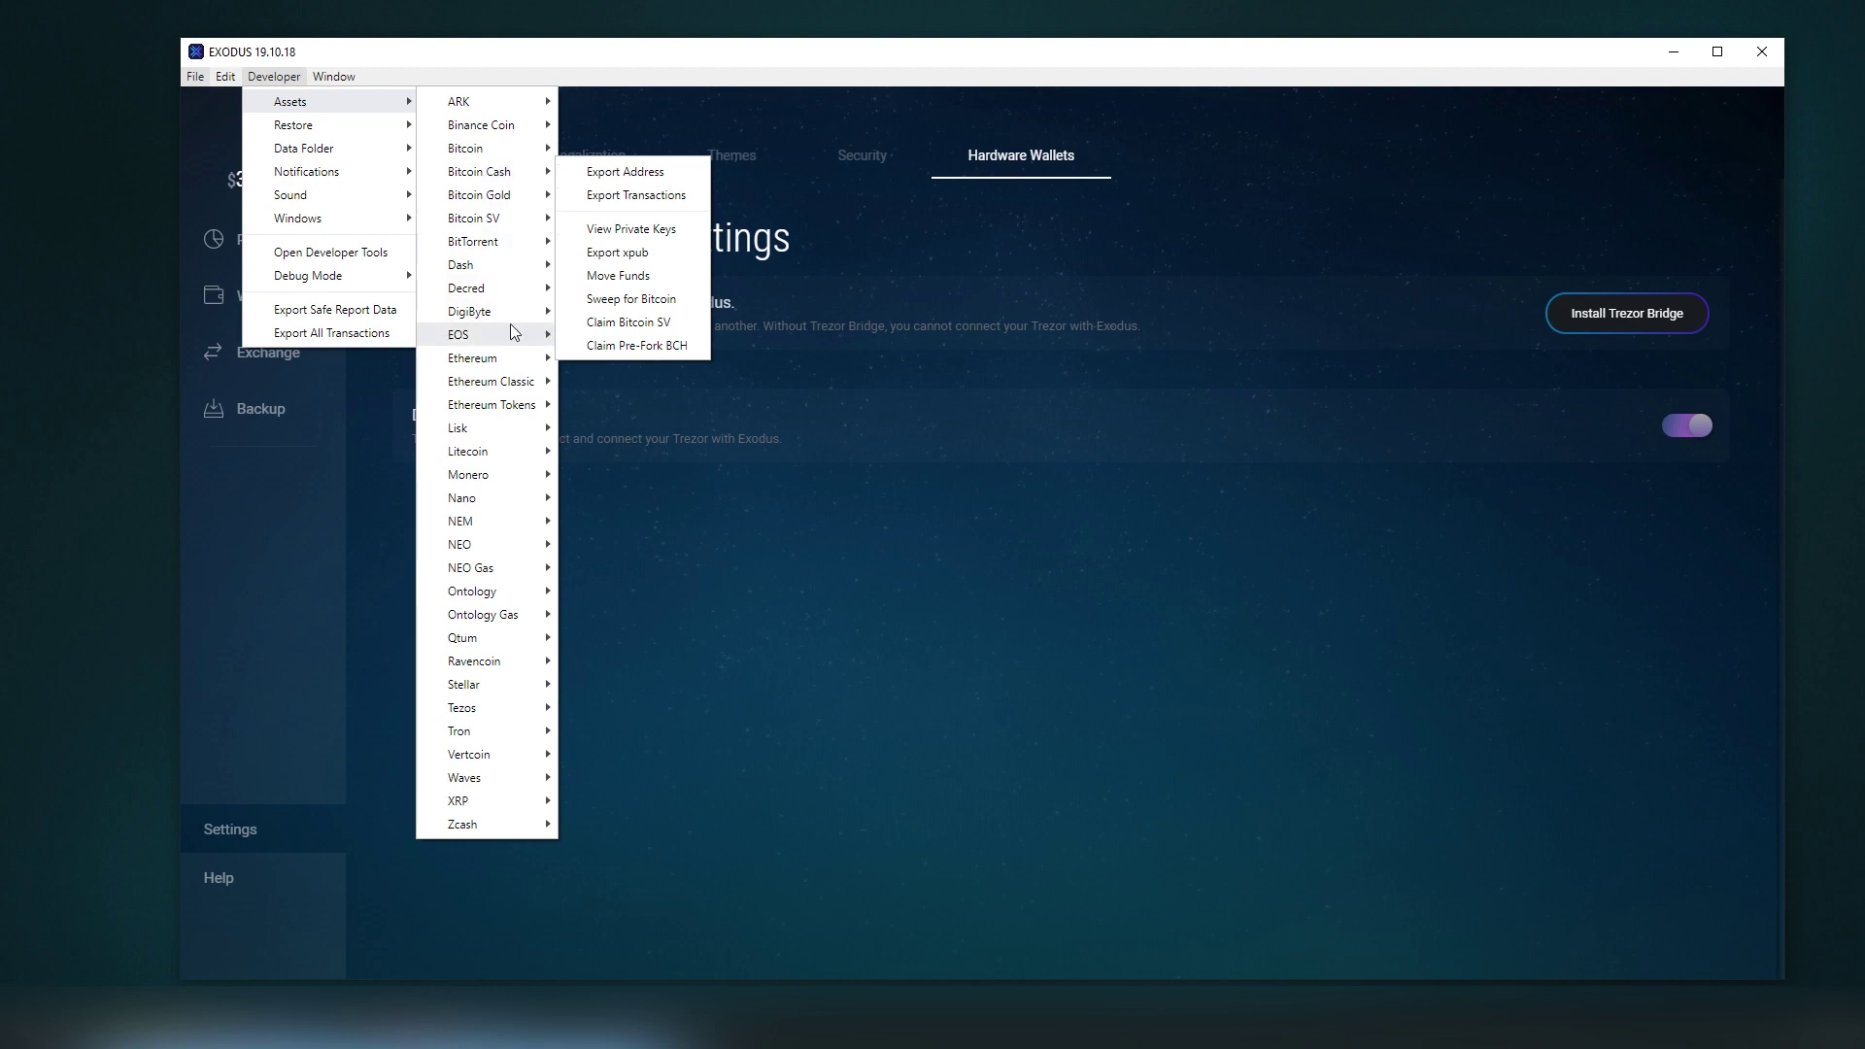
mouse_move(512, 331)
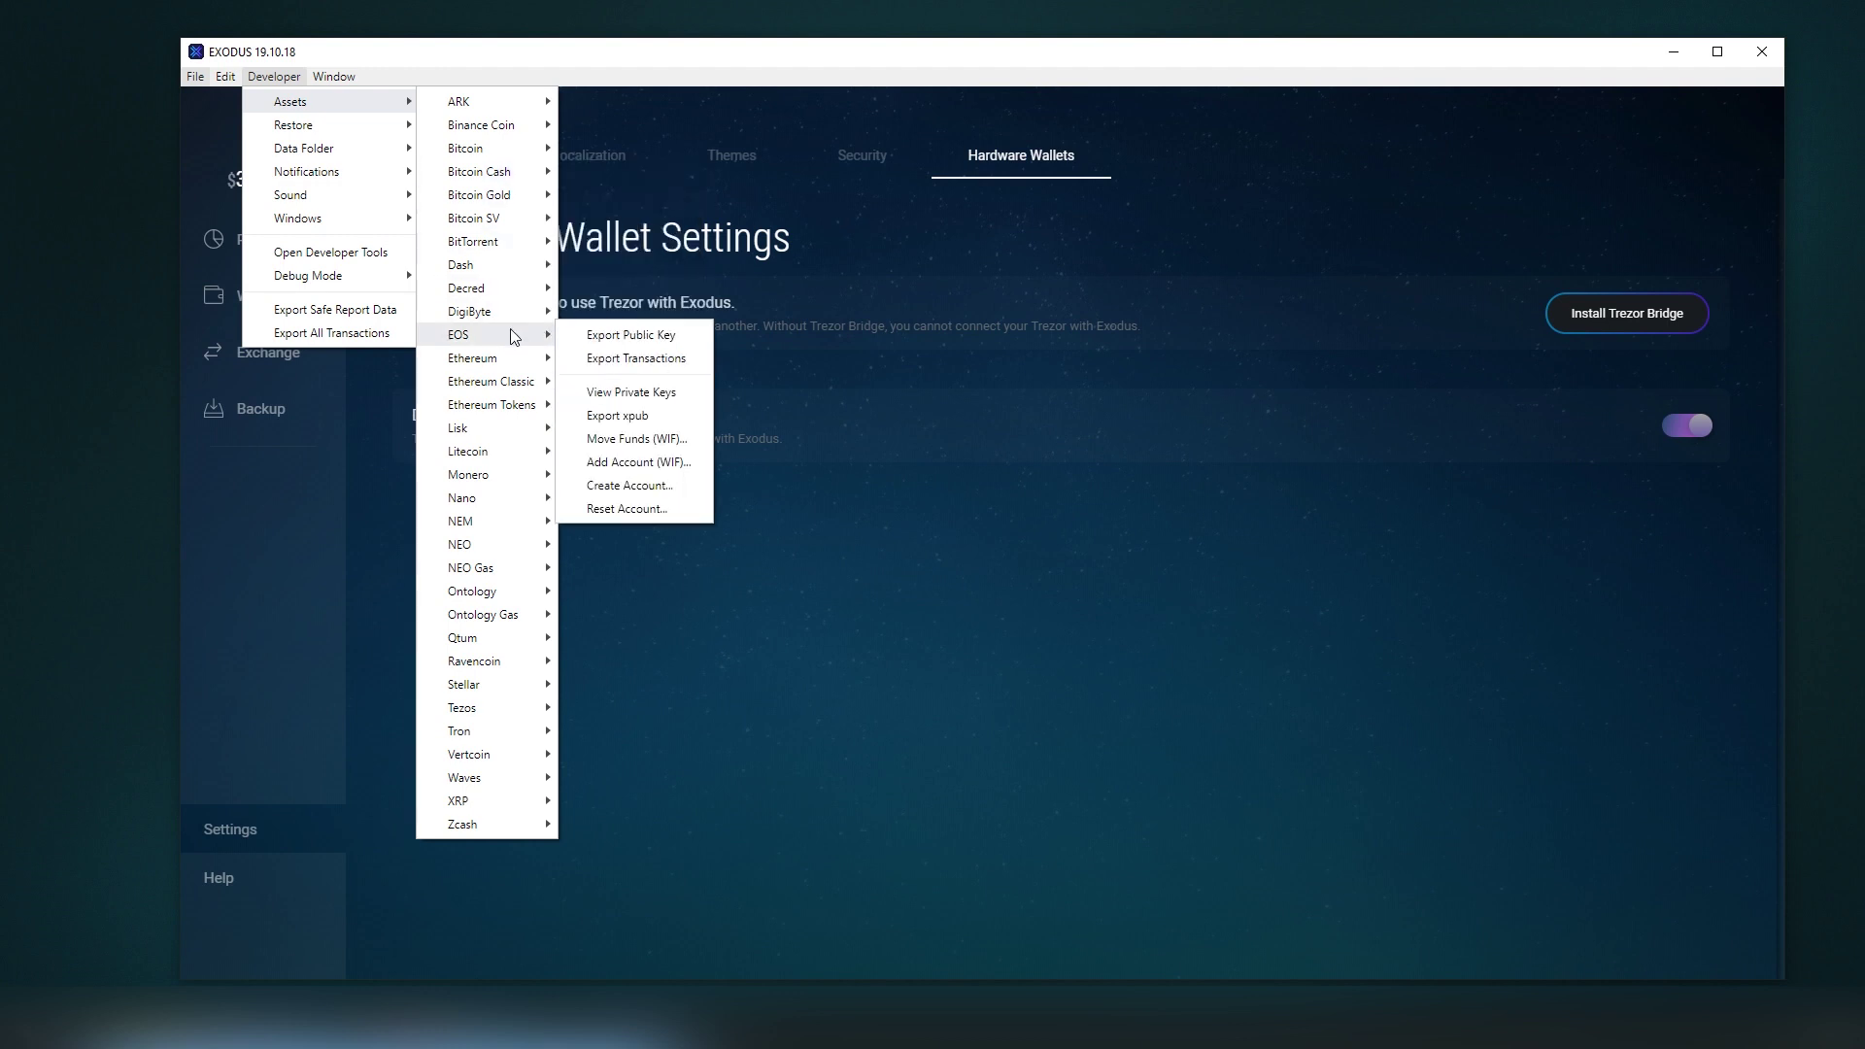
mouse_move(510, 402)
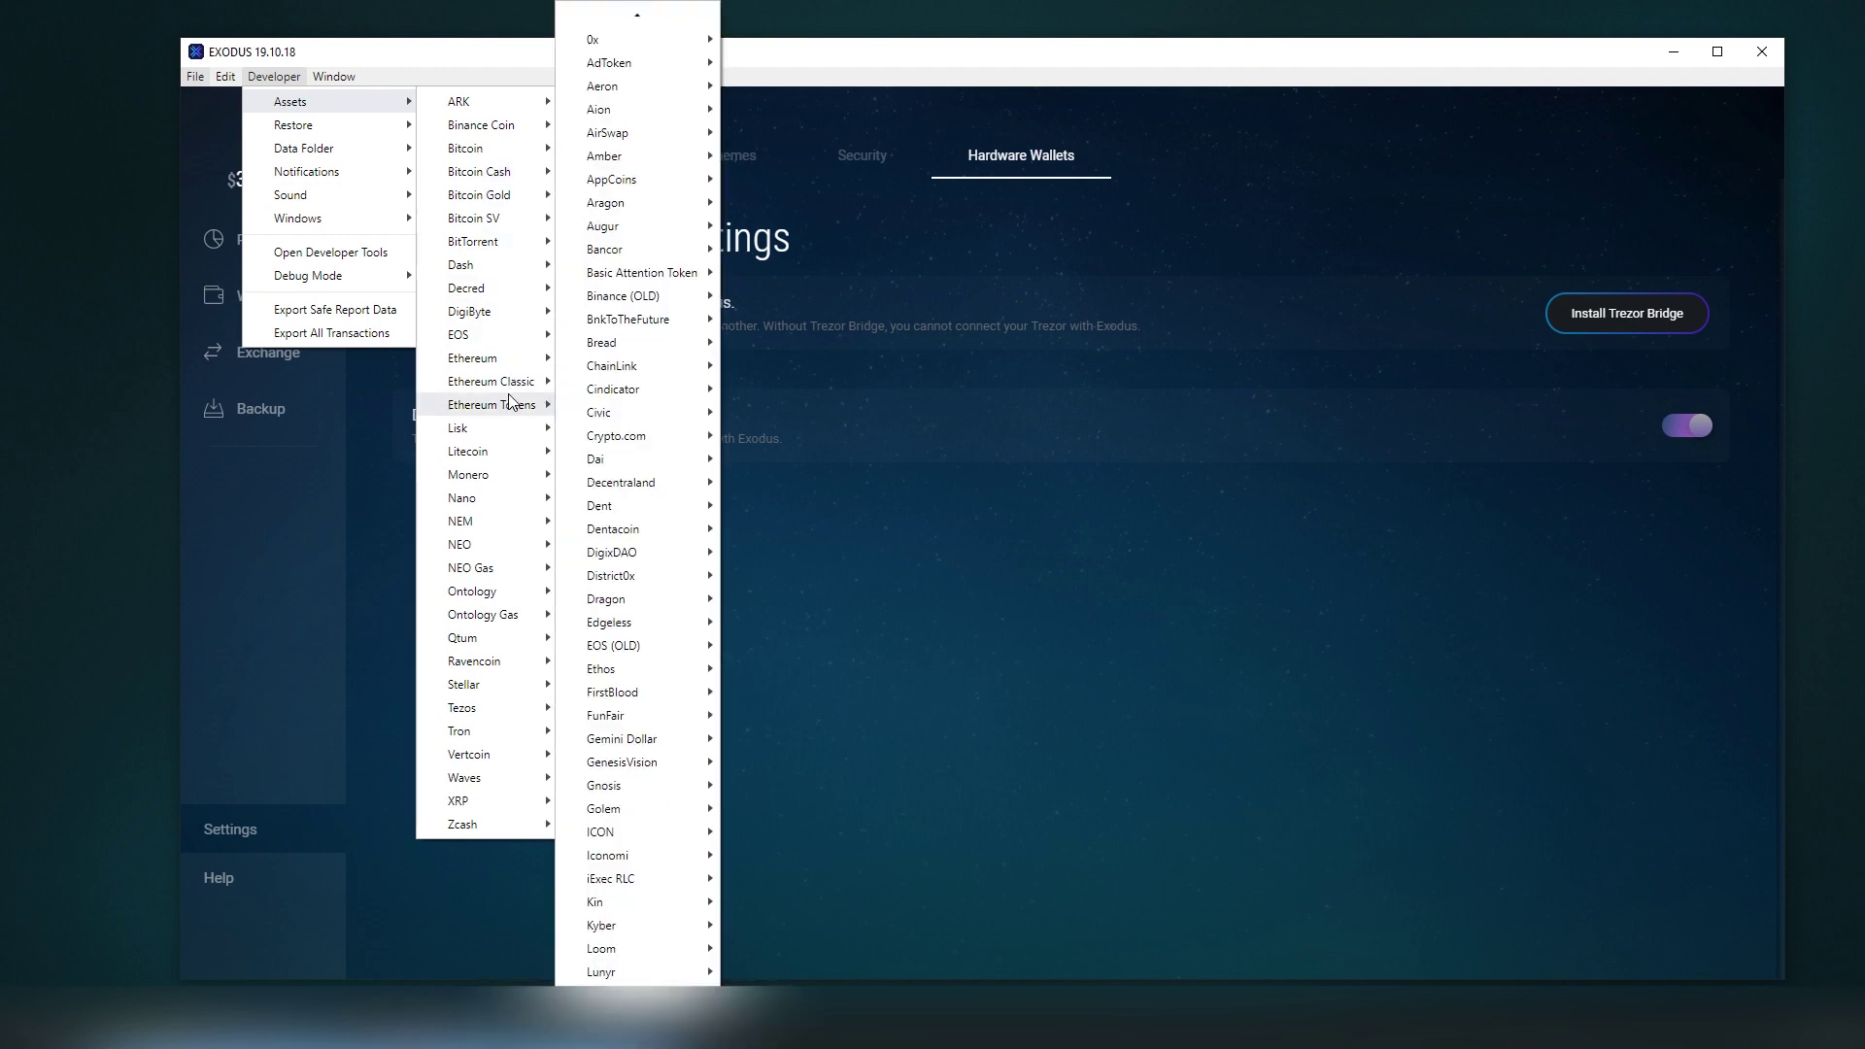
mouse_move(519, 435)
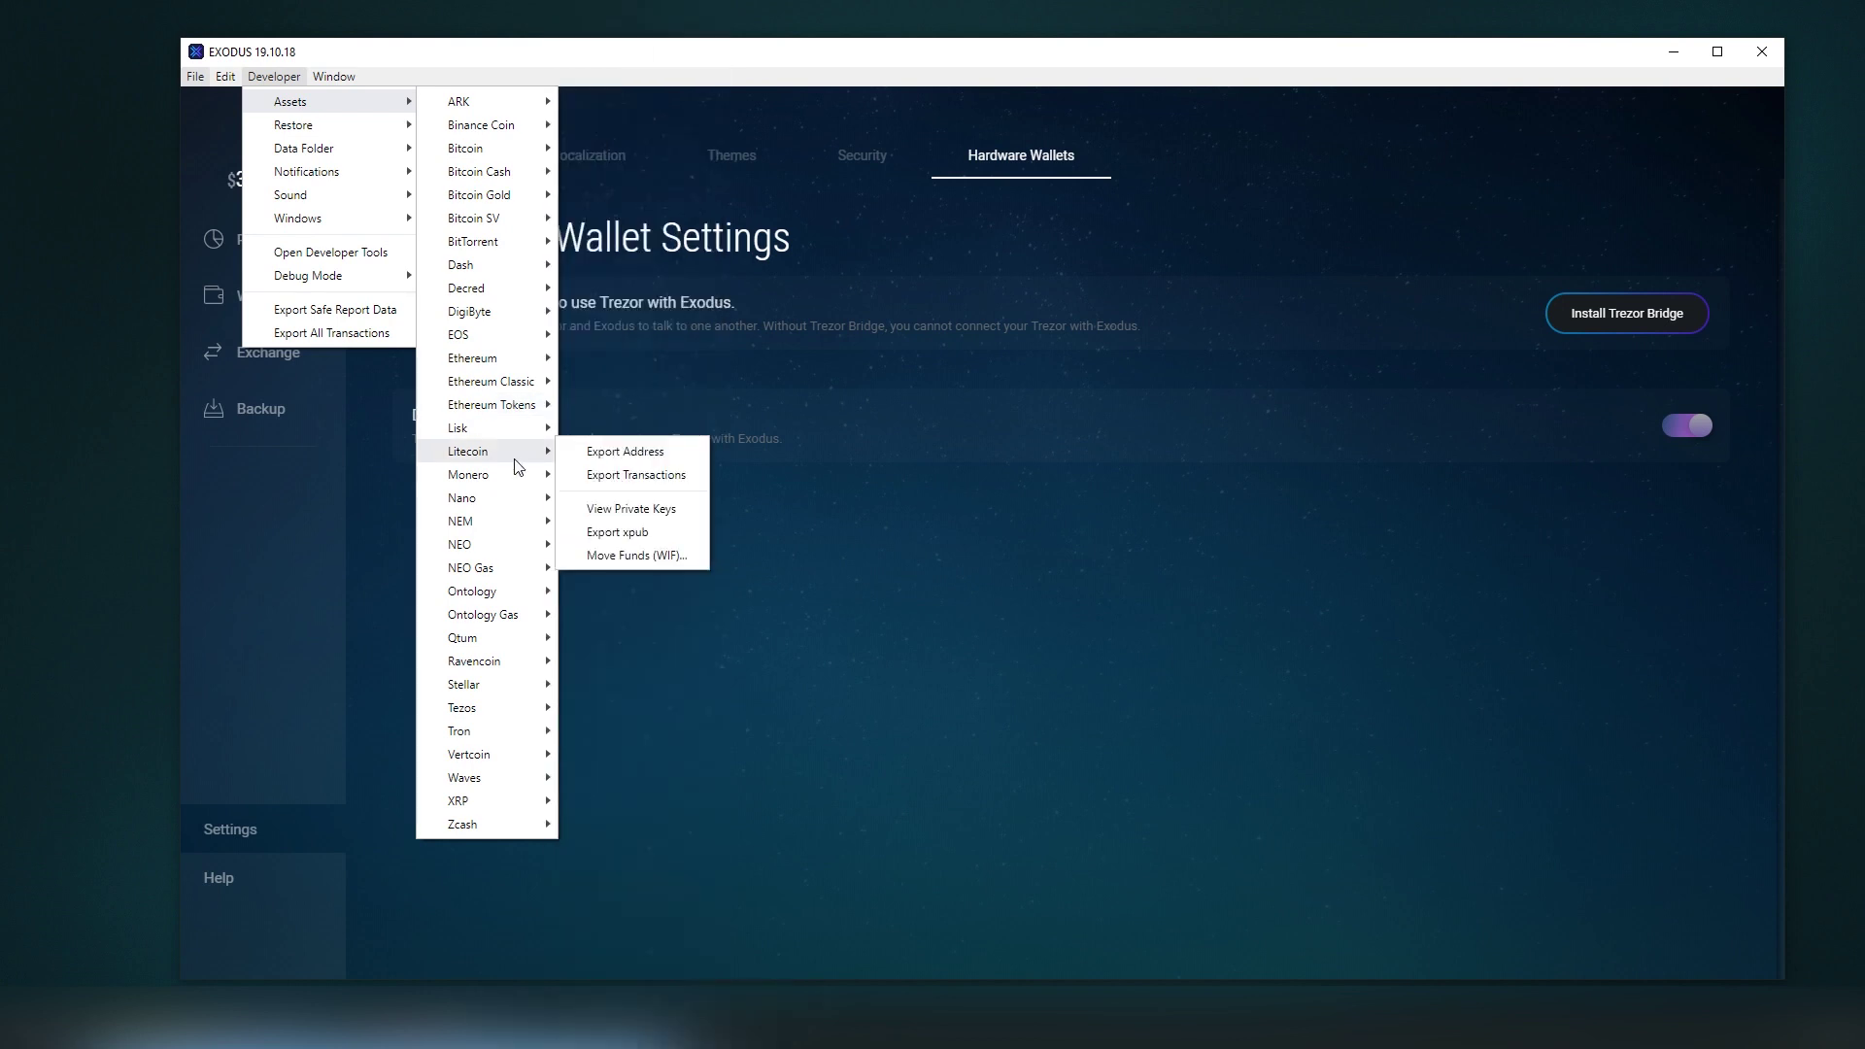
mouse_move(521, 503)
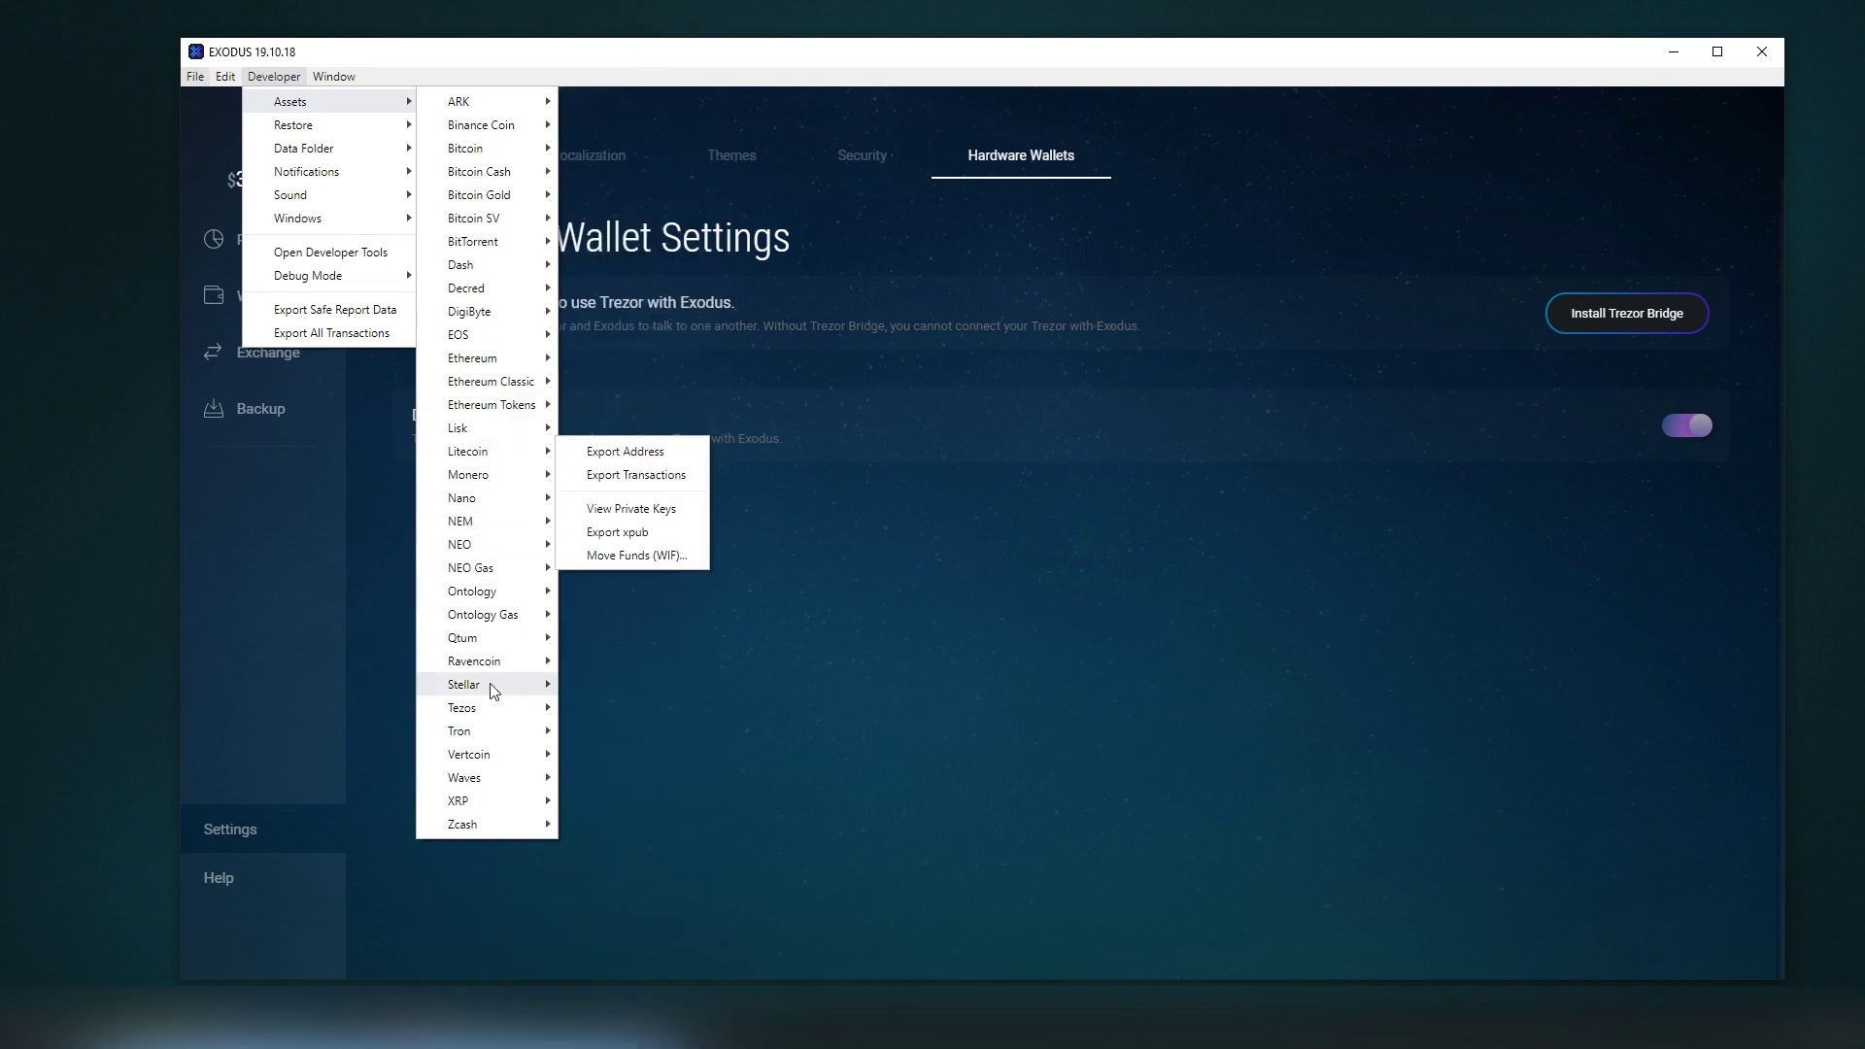
mouse_move(493, 729)
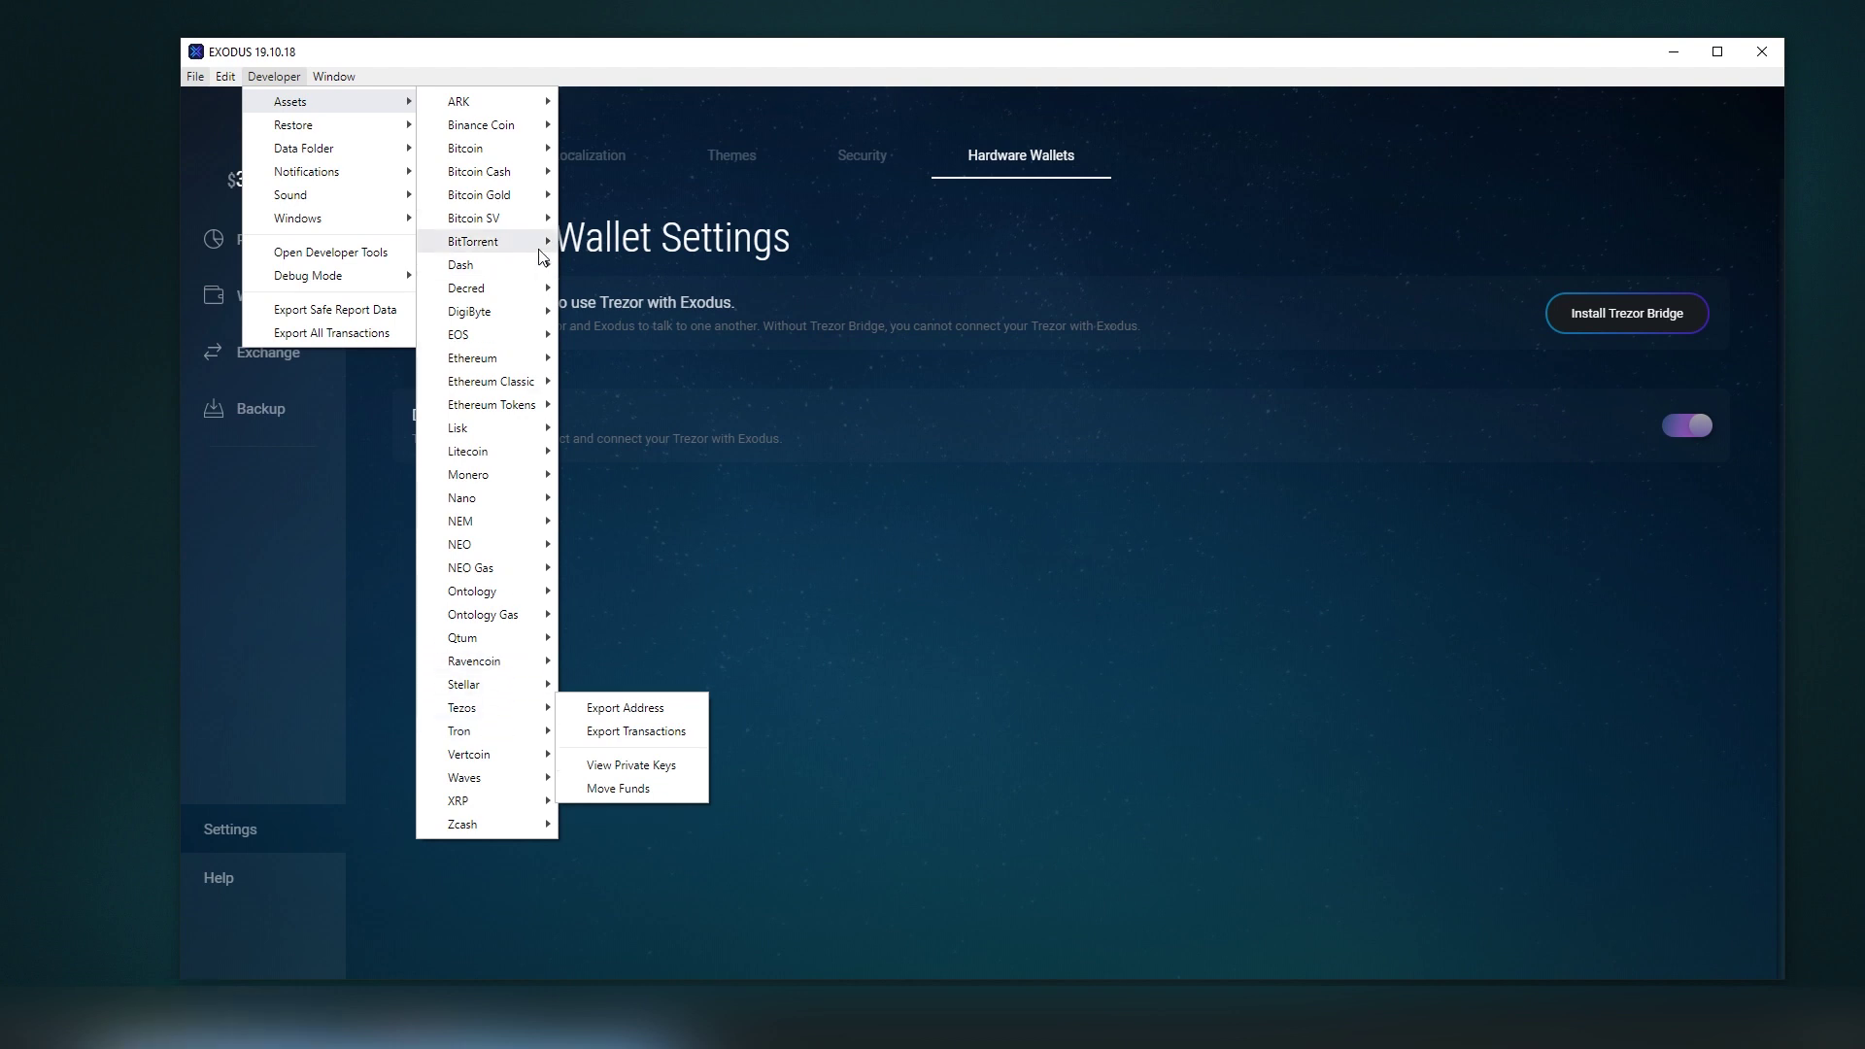
mouse_move(539, 257)
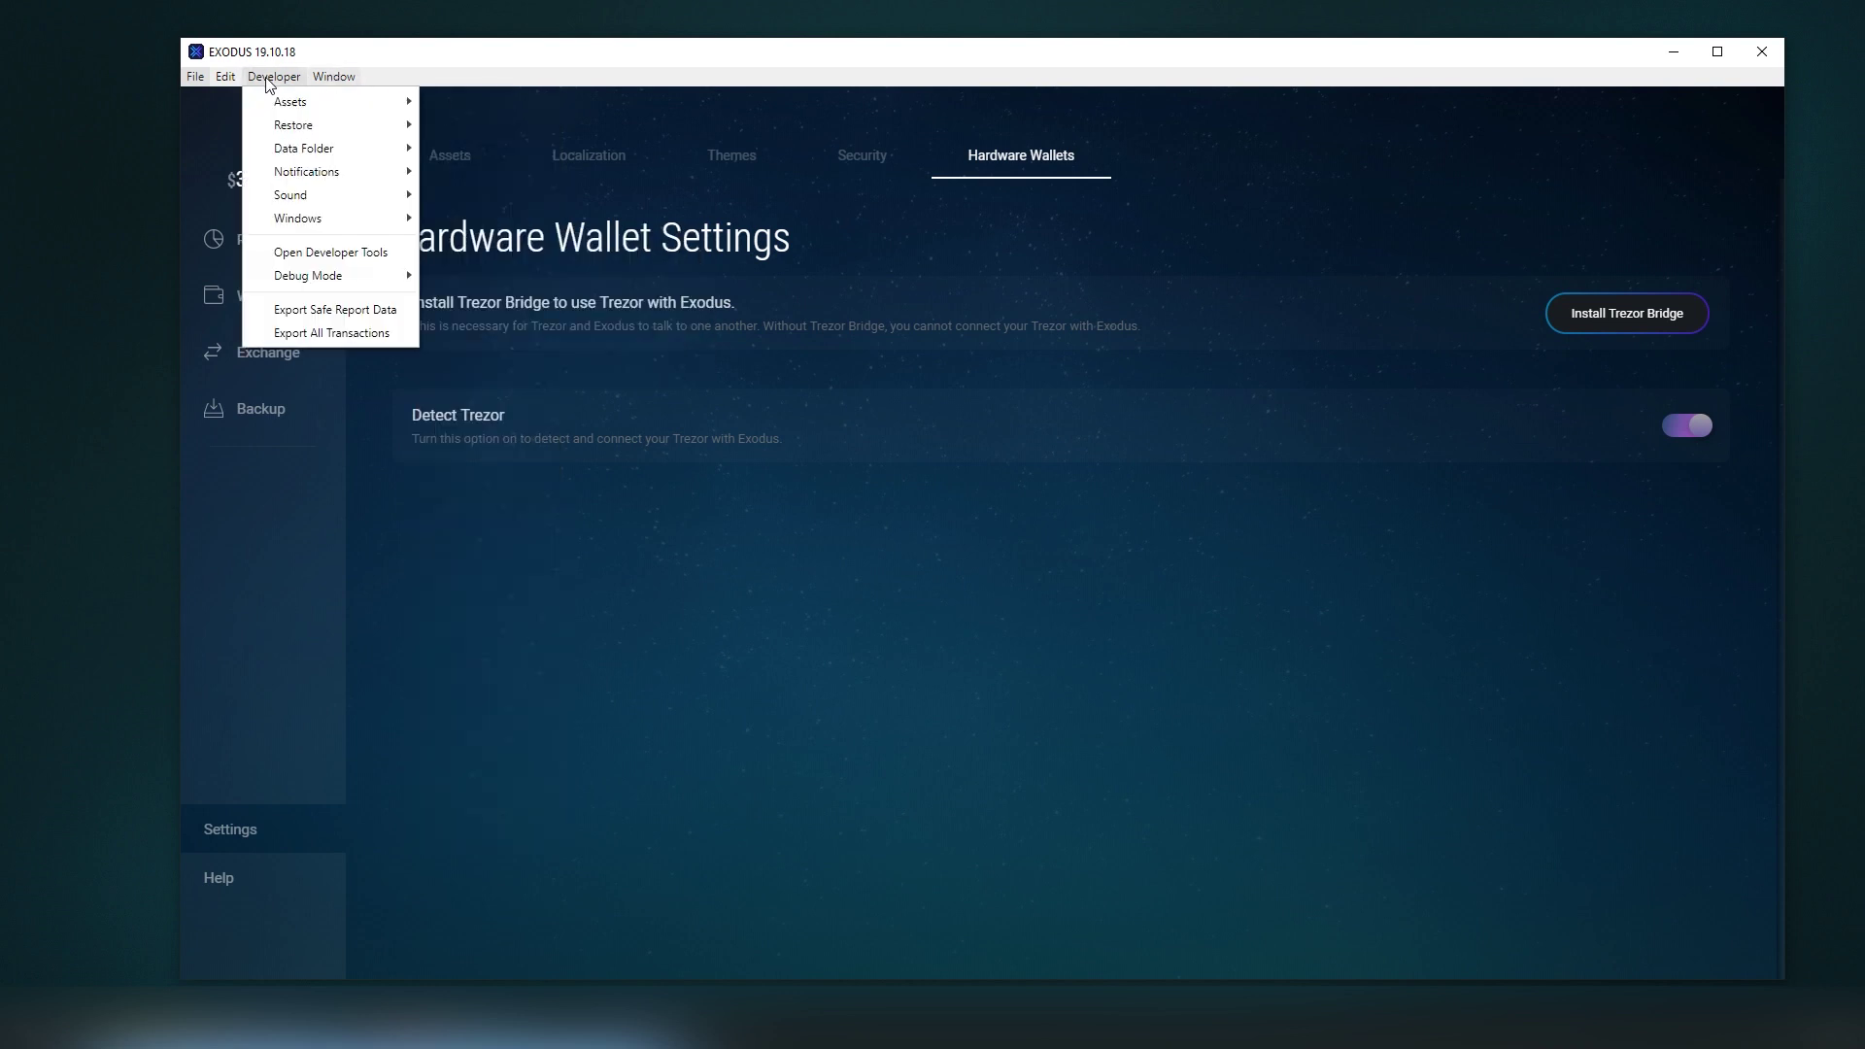
Step: Look through the developer options for the data folder, windows and debug mode, leaving debug mode unchanged
mouse_move(356, 153)
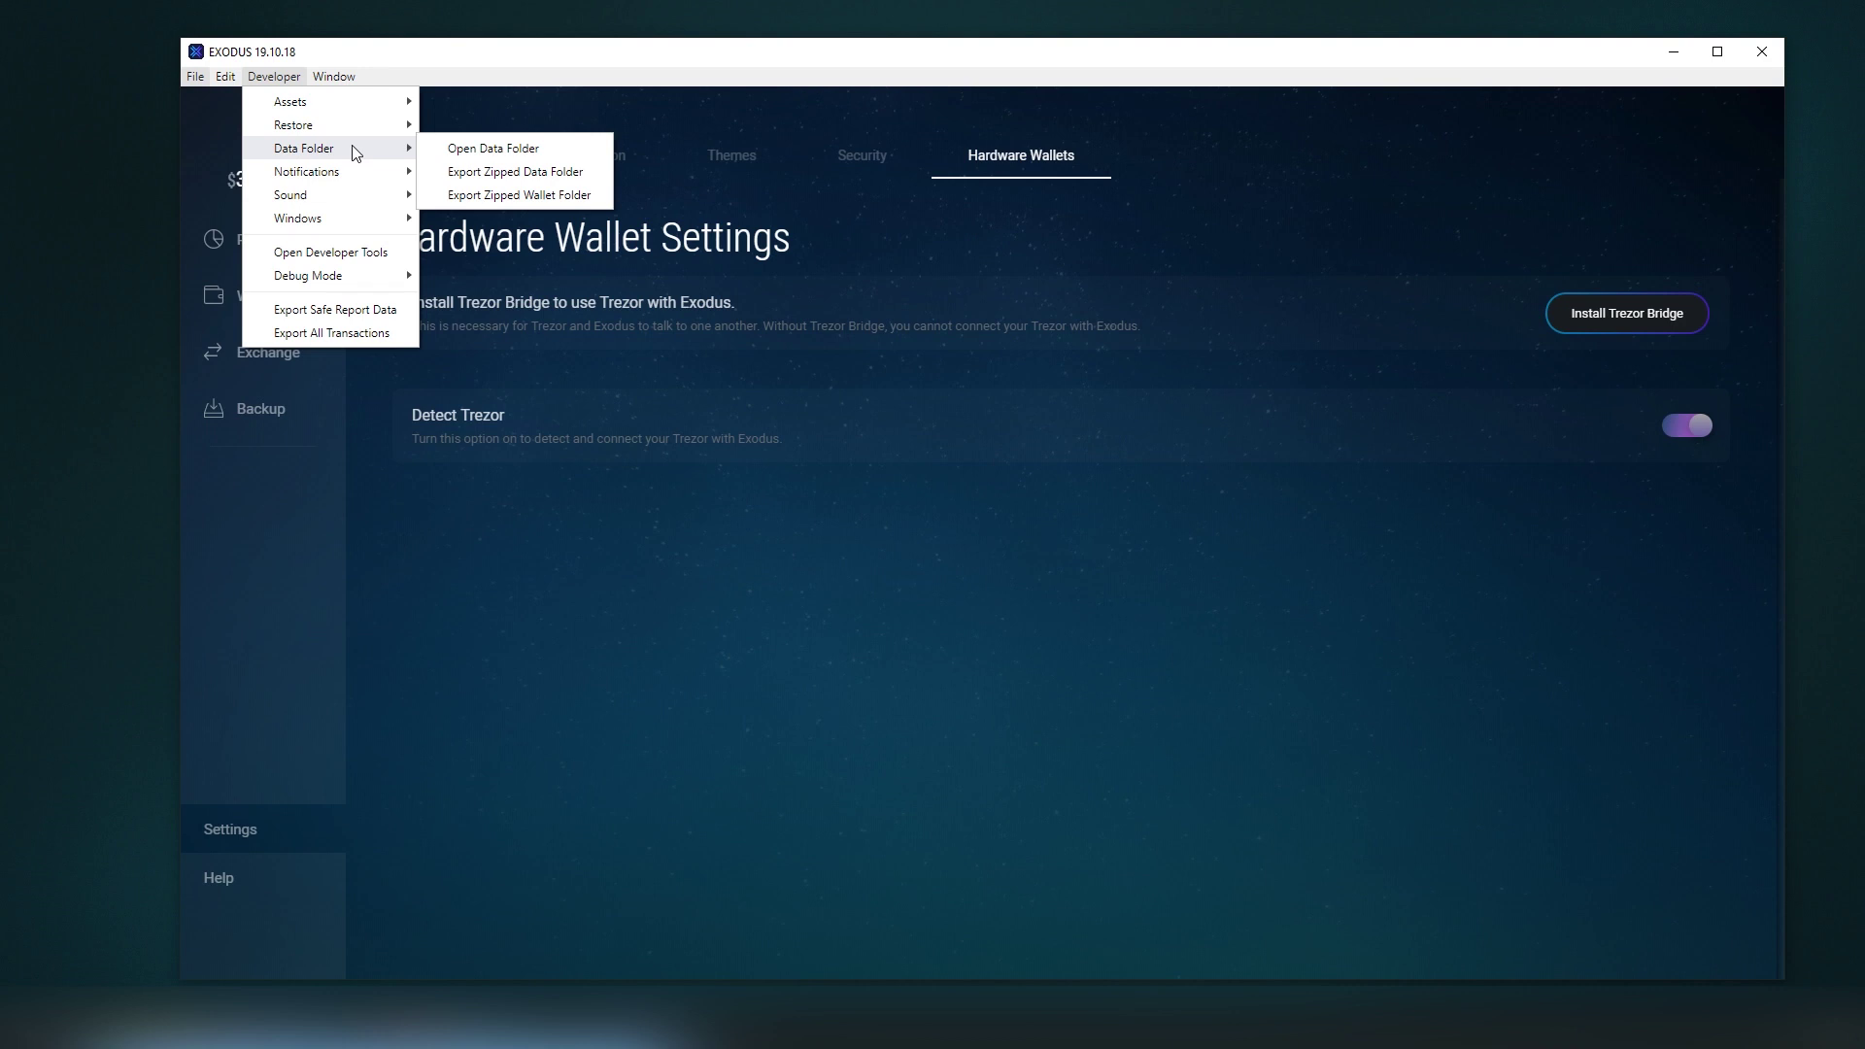
mouse_move(371, 189)
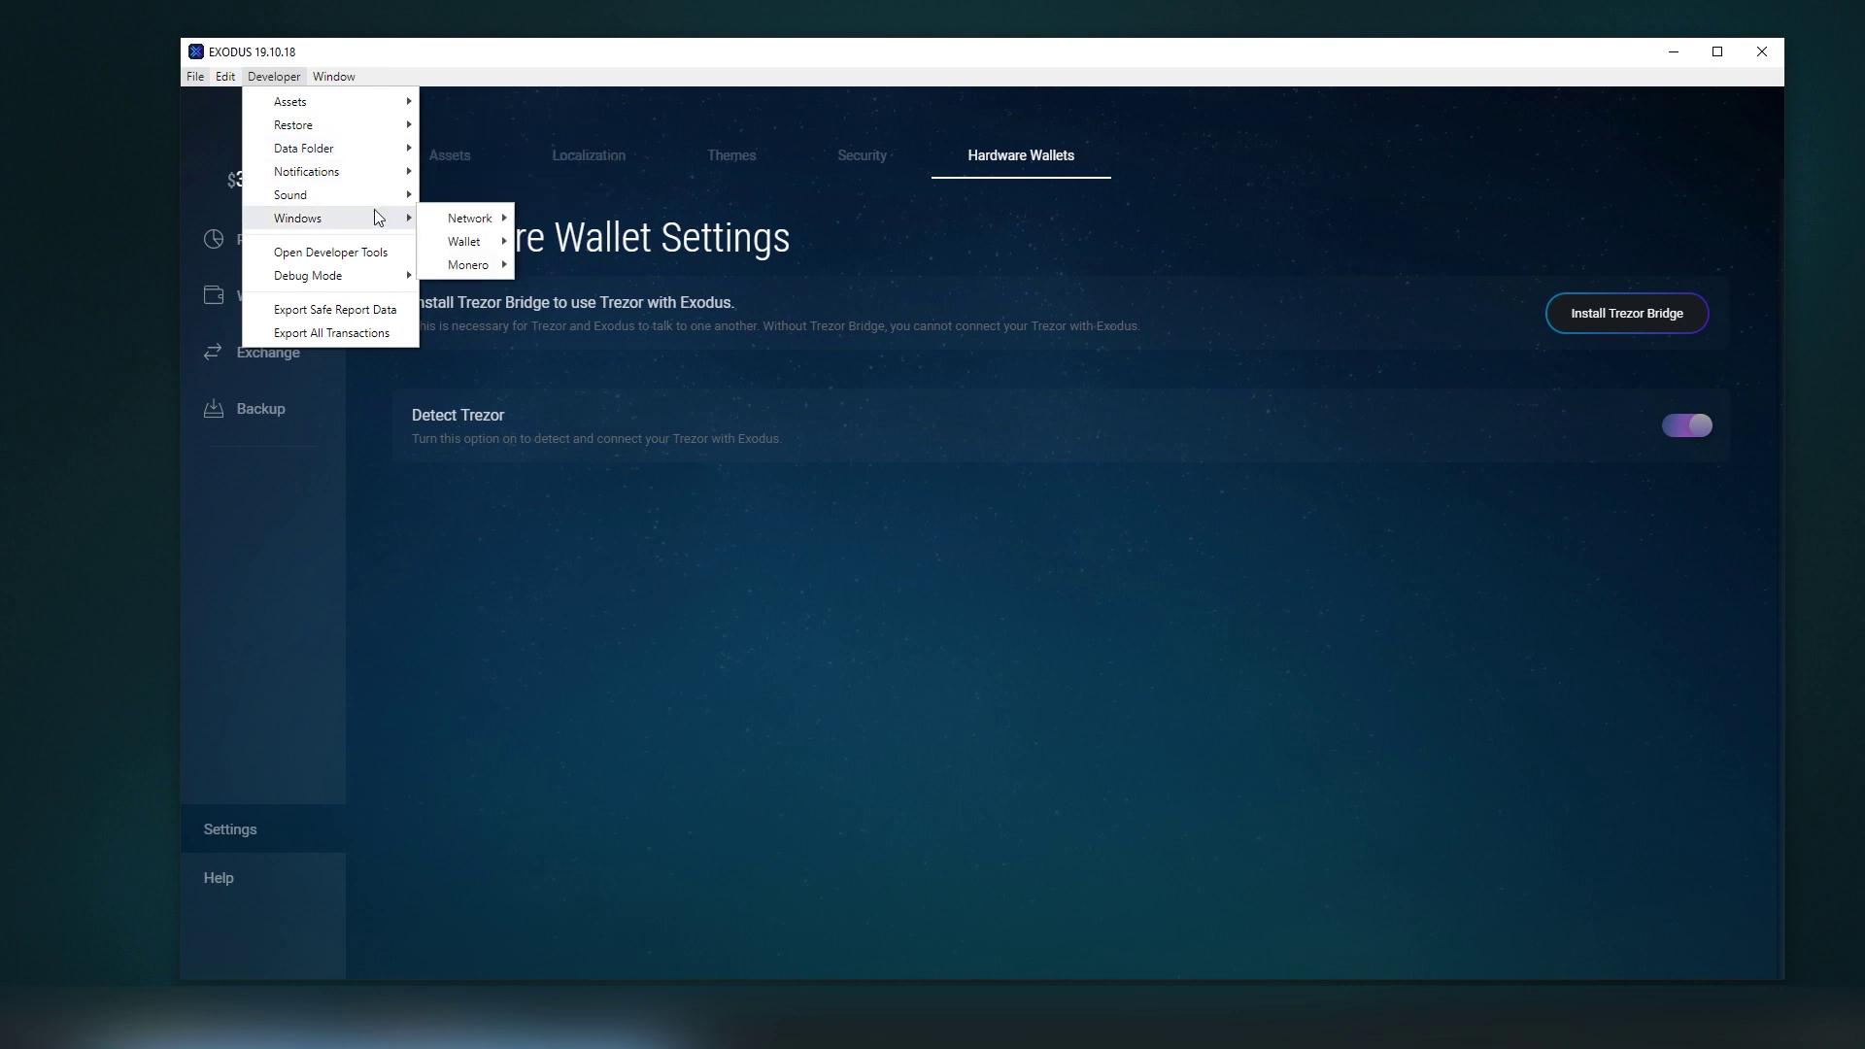
mouse_move(463, 218)
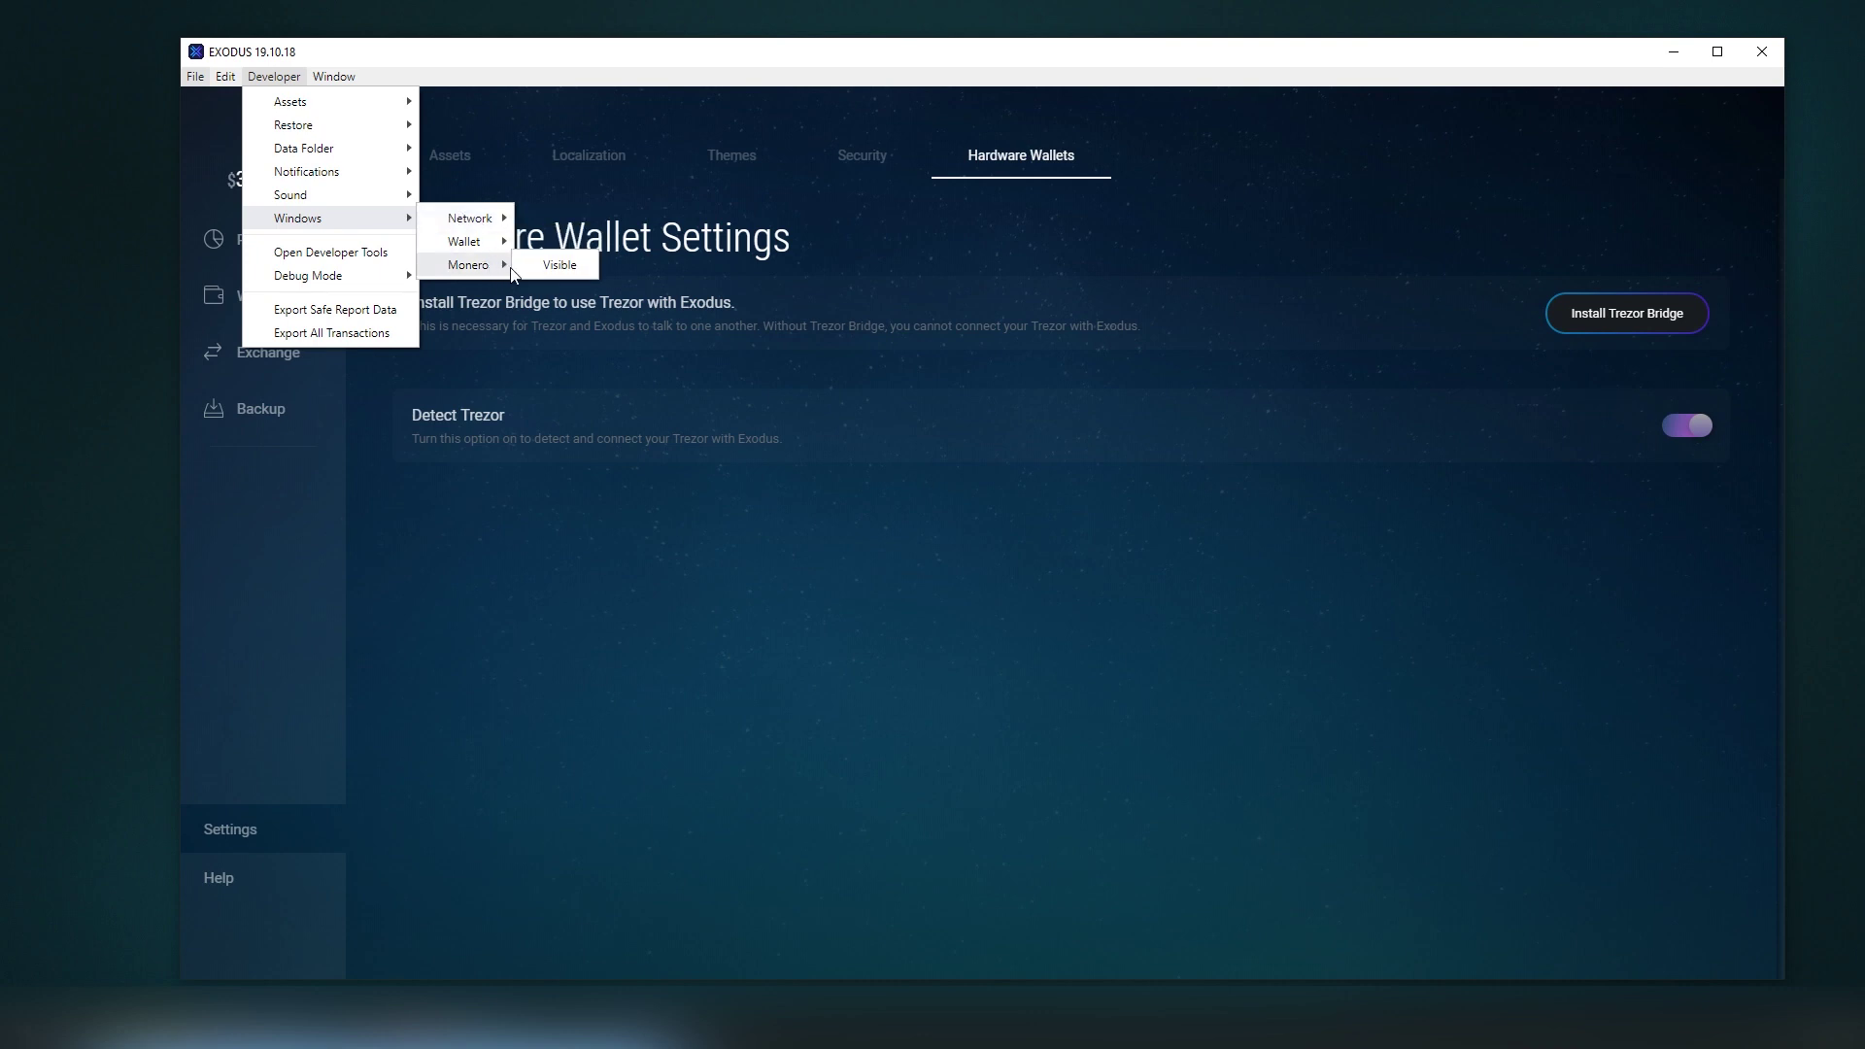
click(522, 266)
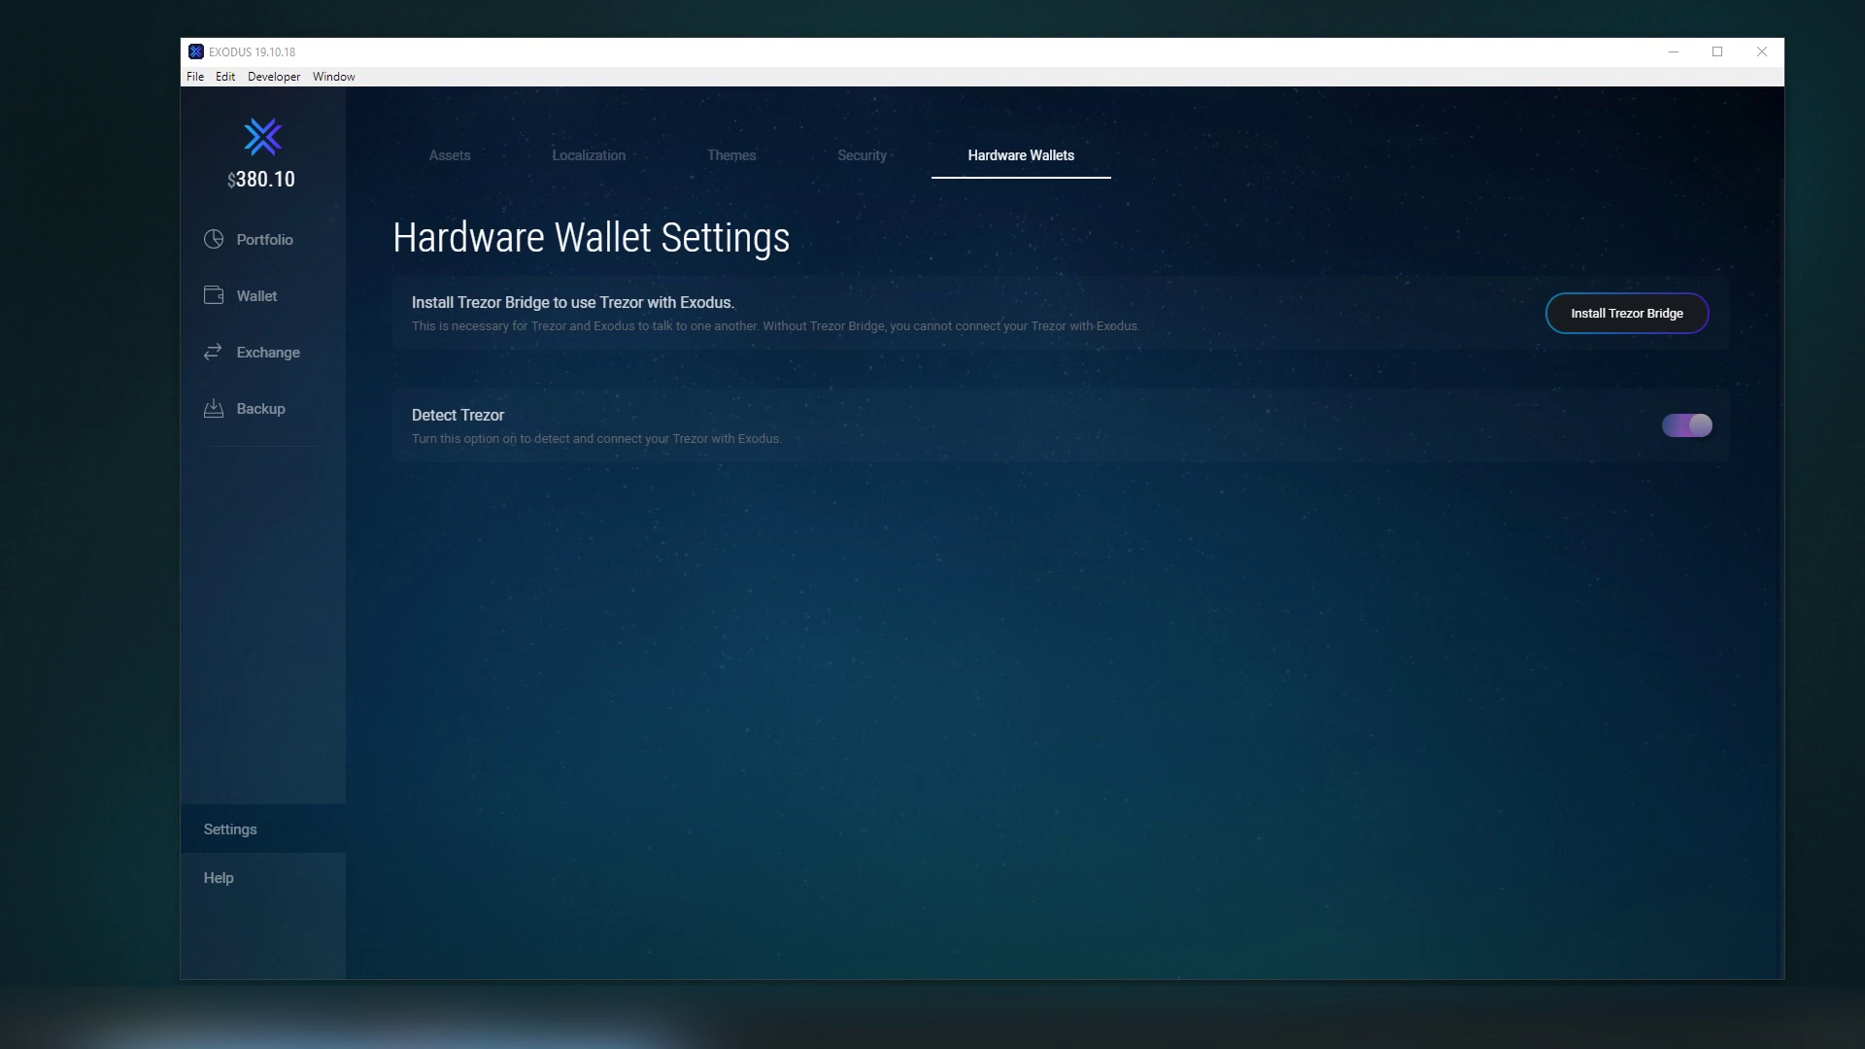
click(288, 84)
mouse_move(379, 277)
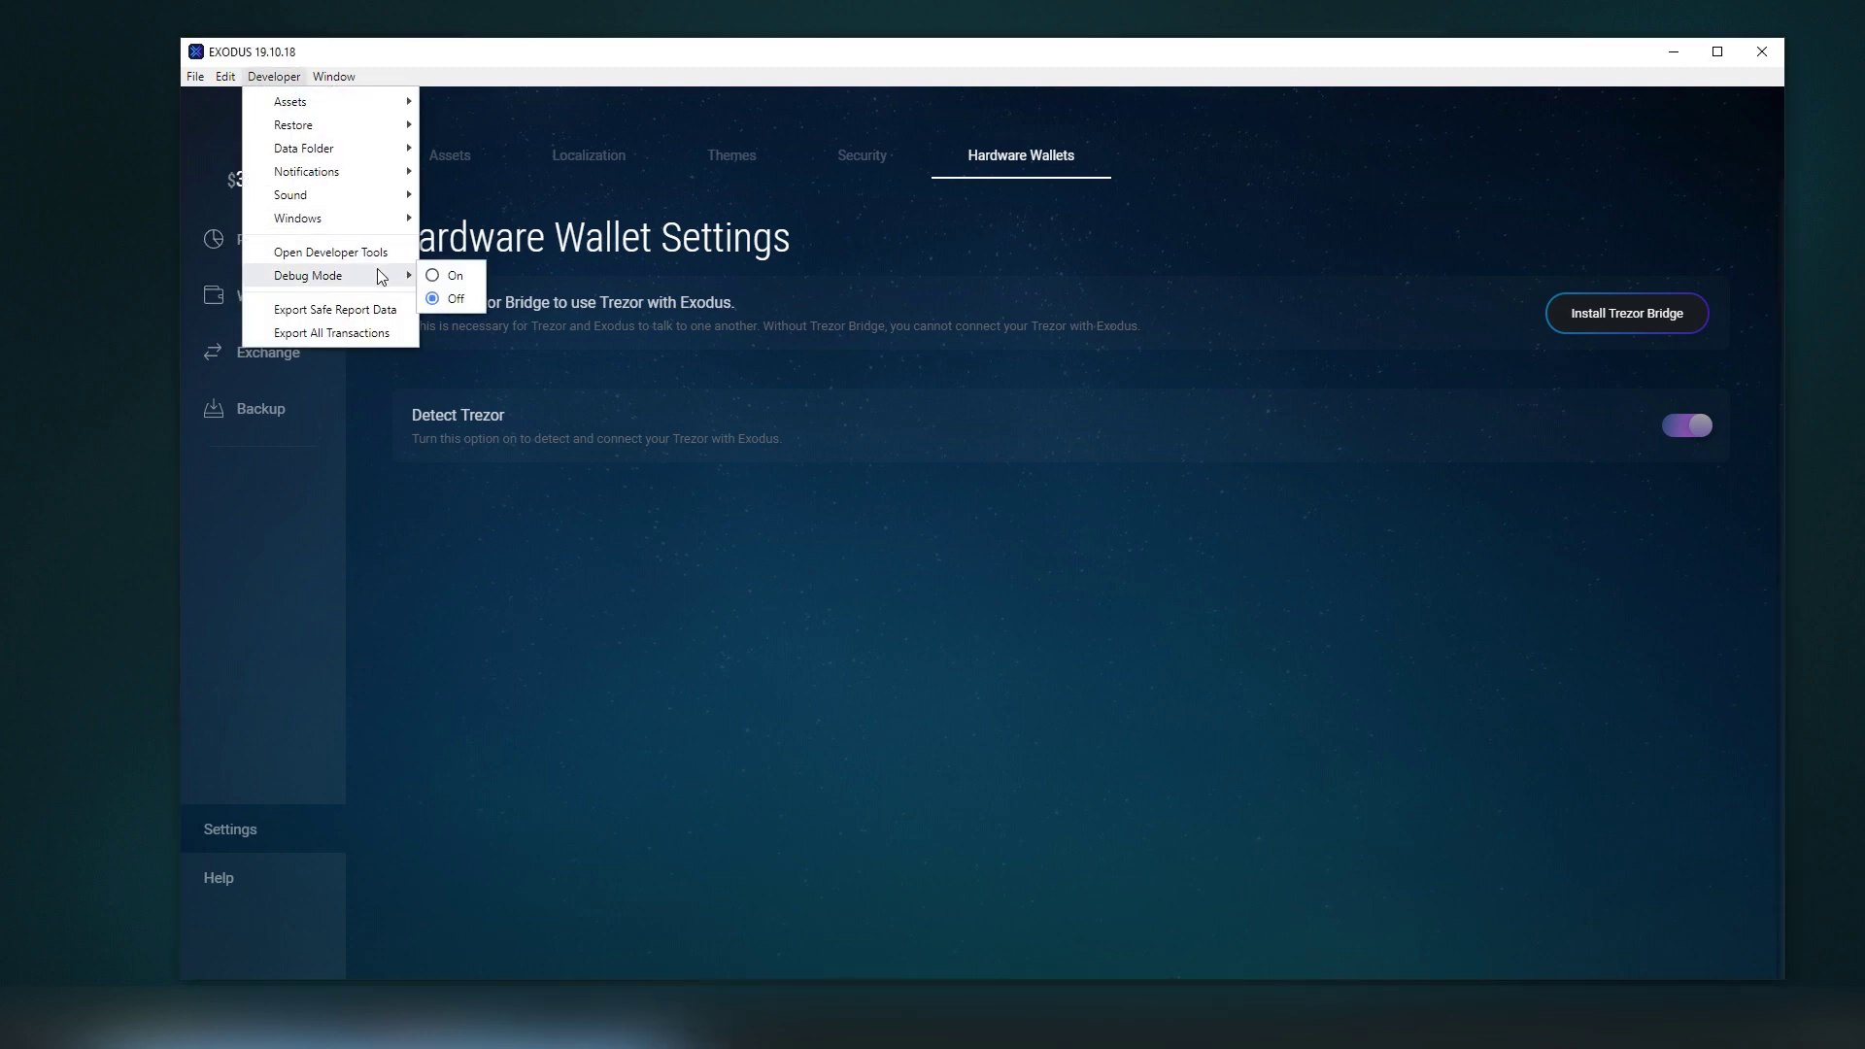
click(445, 453)
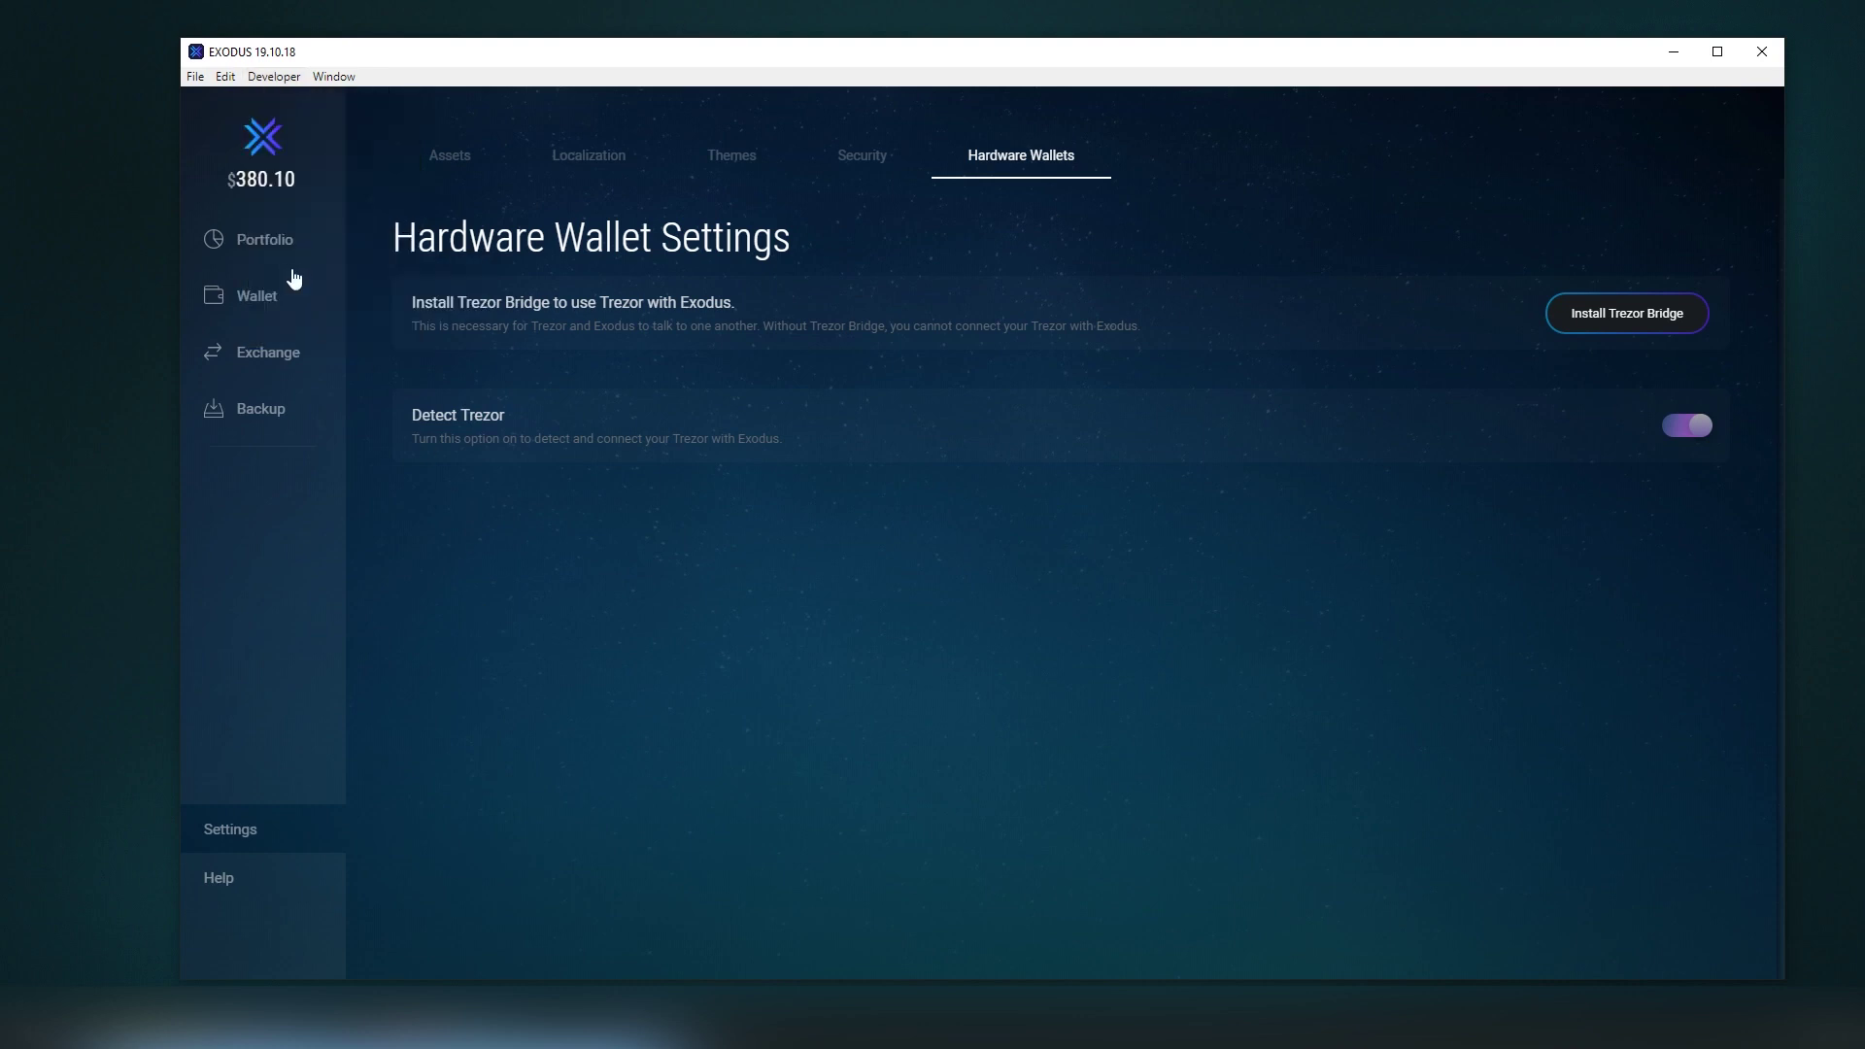
Step: Search the wallet's assets for "monero" and open the Monero wallet
click(288, 264)
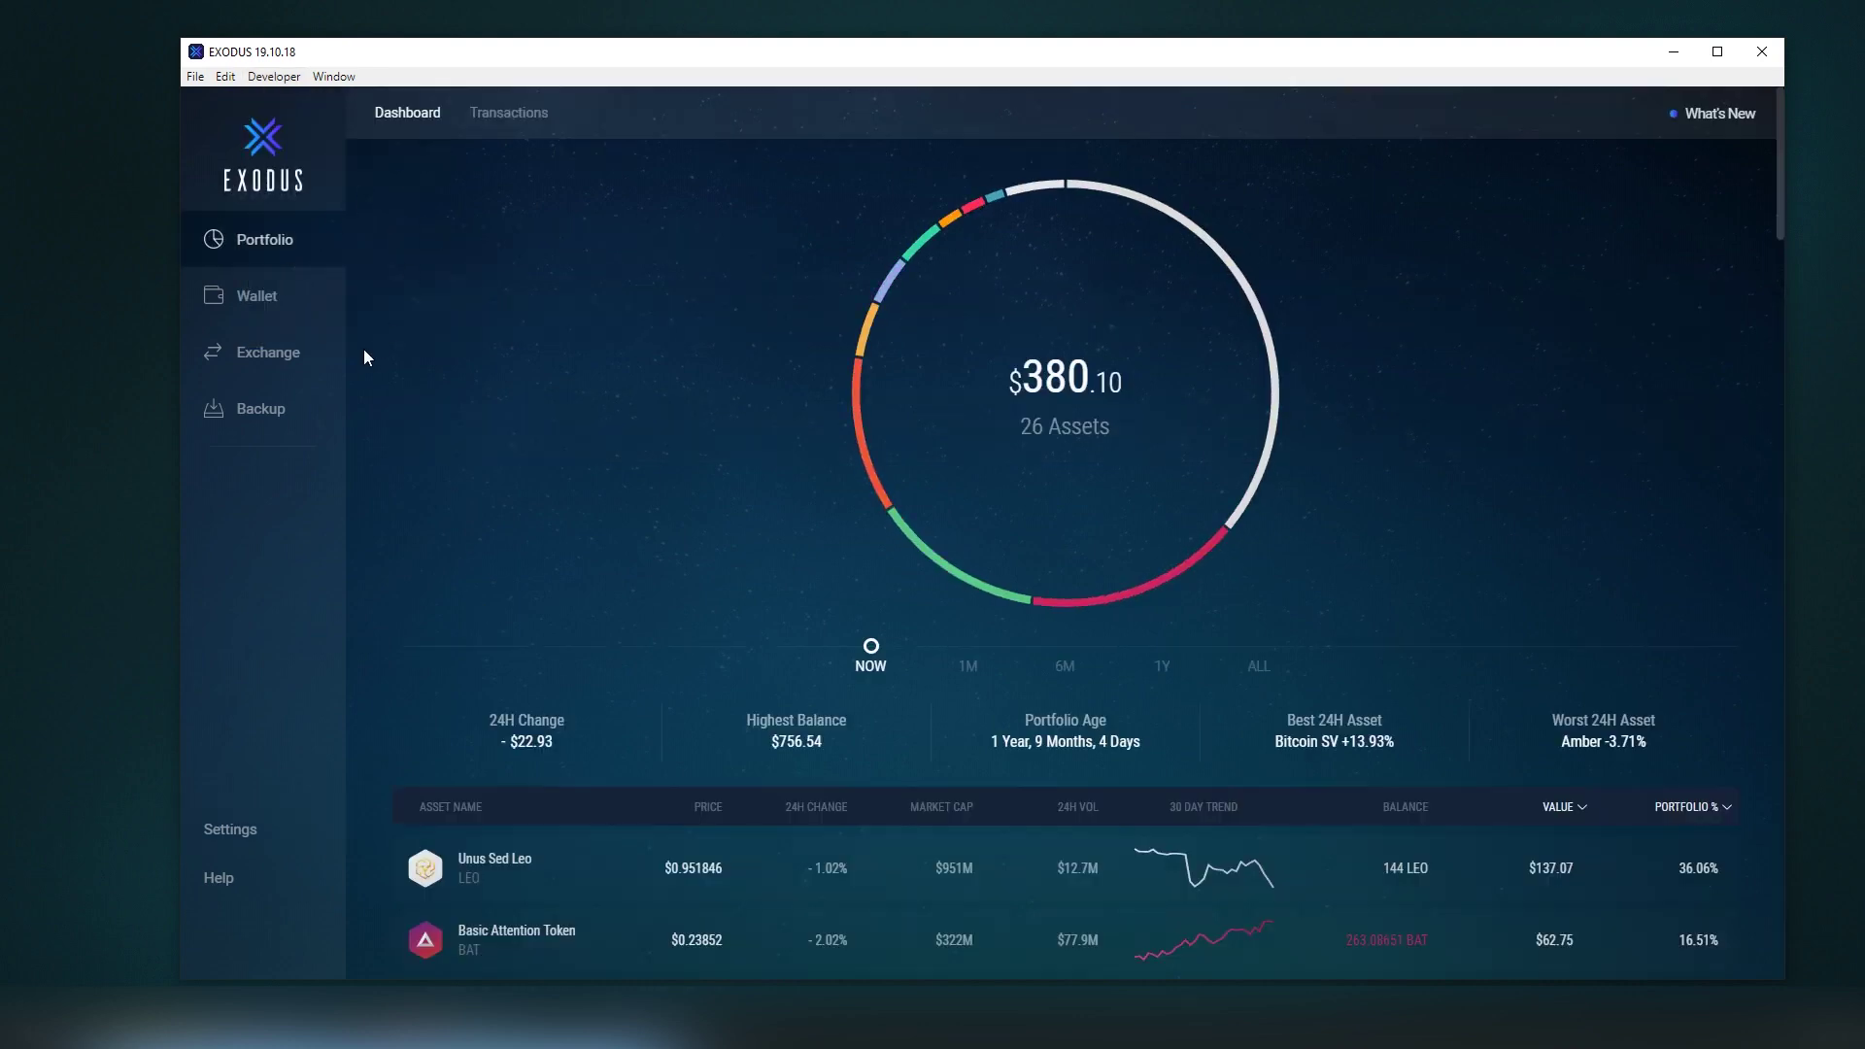
click(273, 297)
click(435, 117)
text(monero)
click(483, 189)
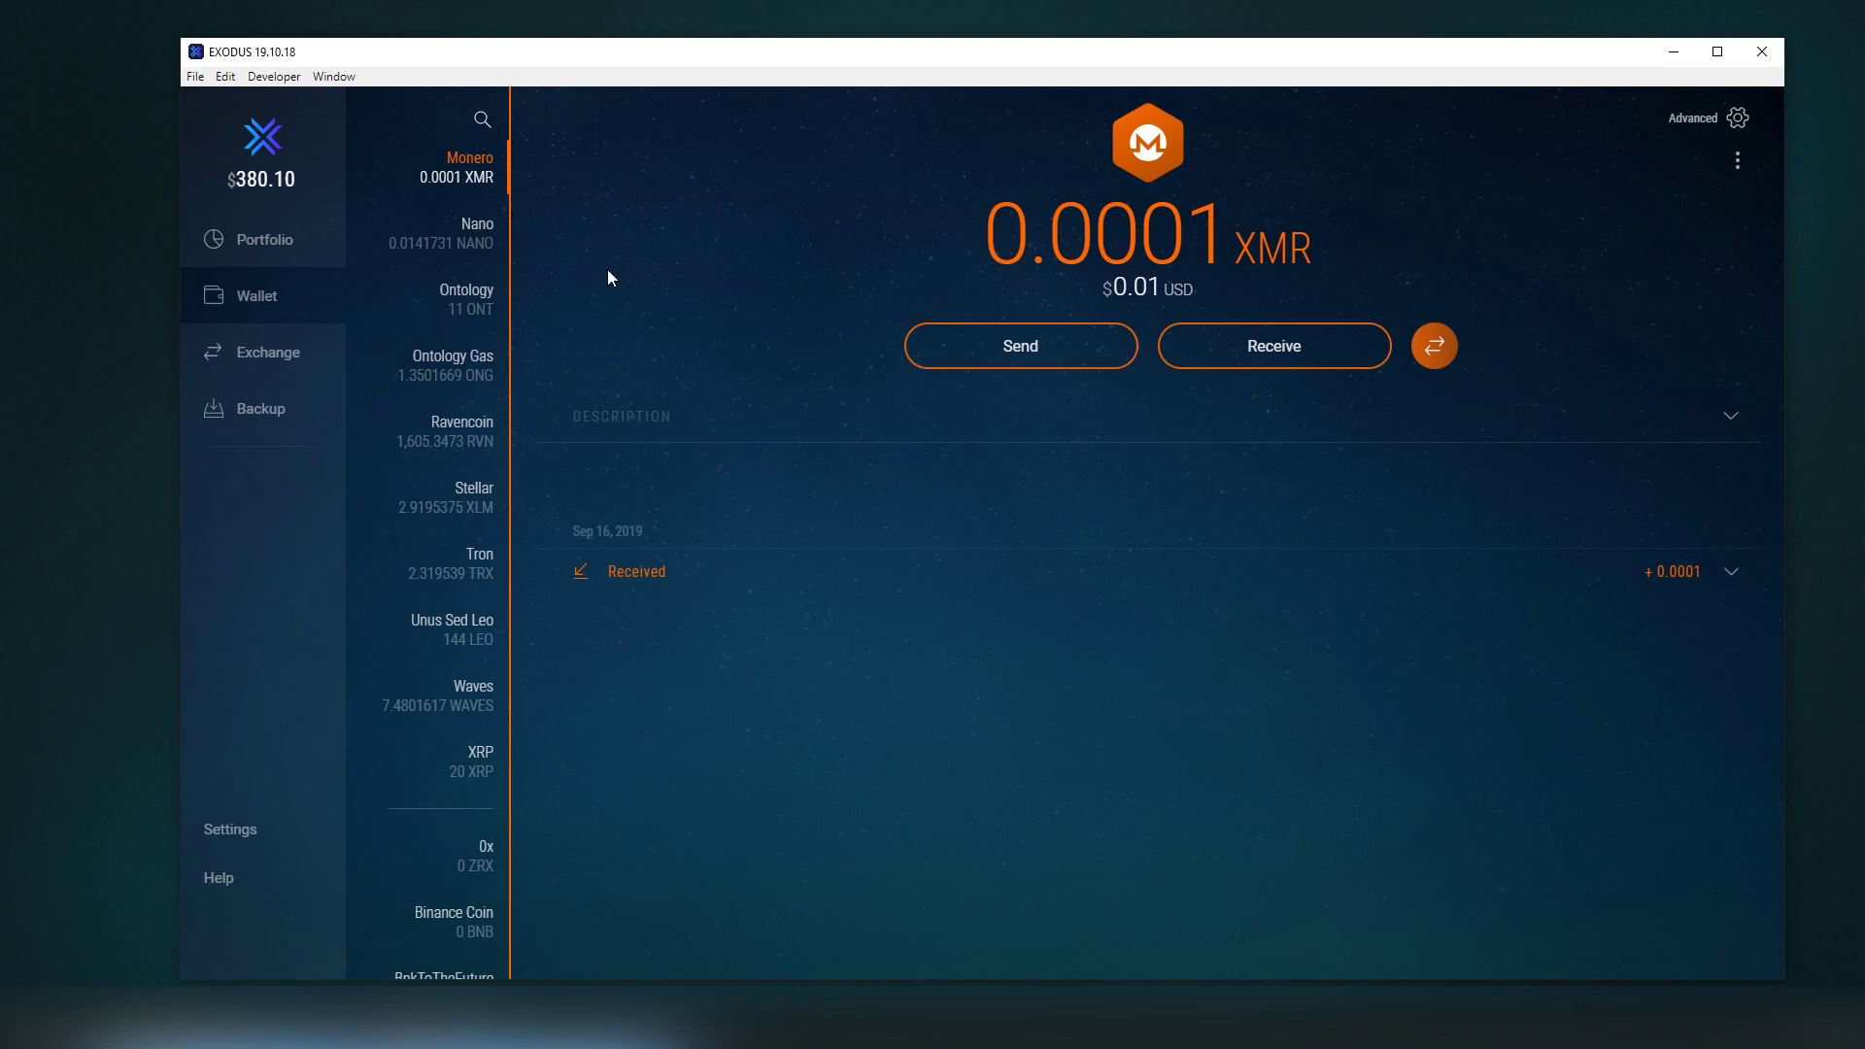
Step: Return to the portfolio dashboard and look through the full asset list with its prices, 30-day trends and balances
click(230, 239)
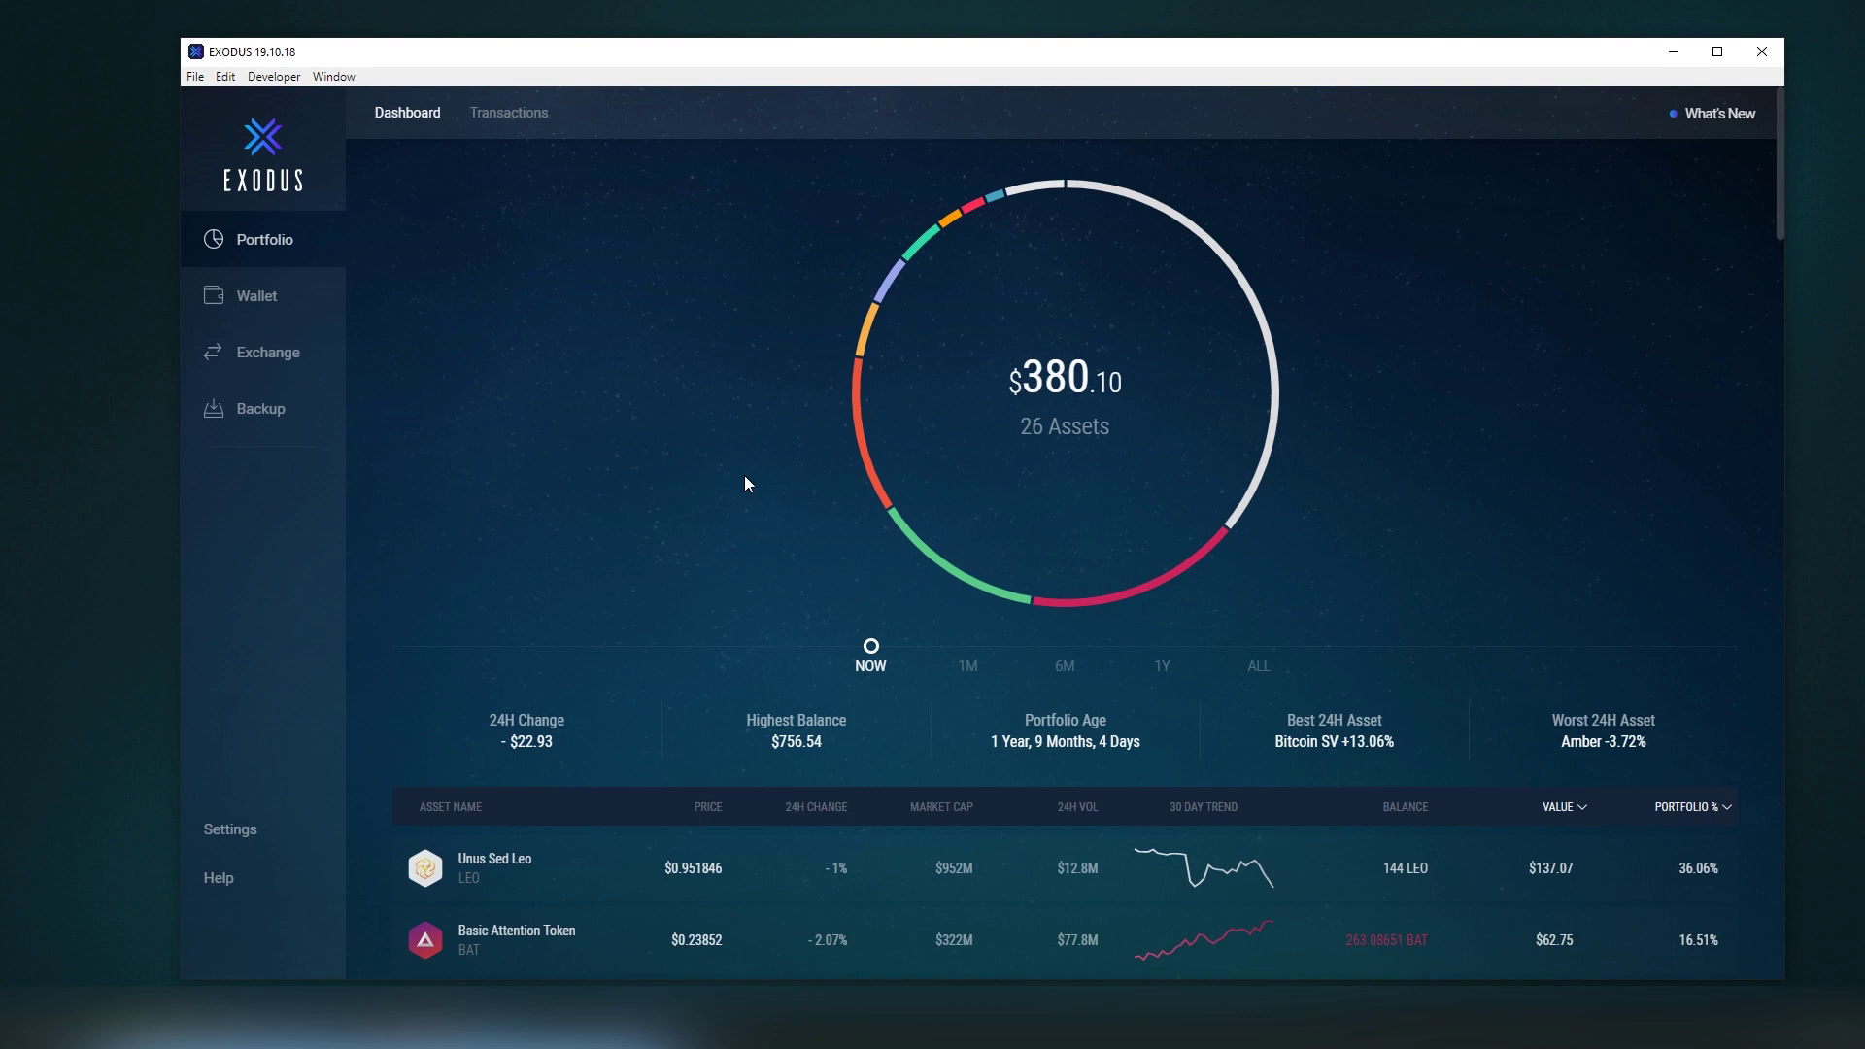
scroll(746, 483, down, 3)
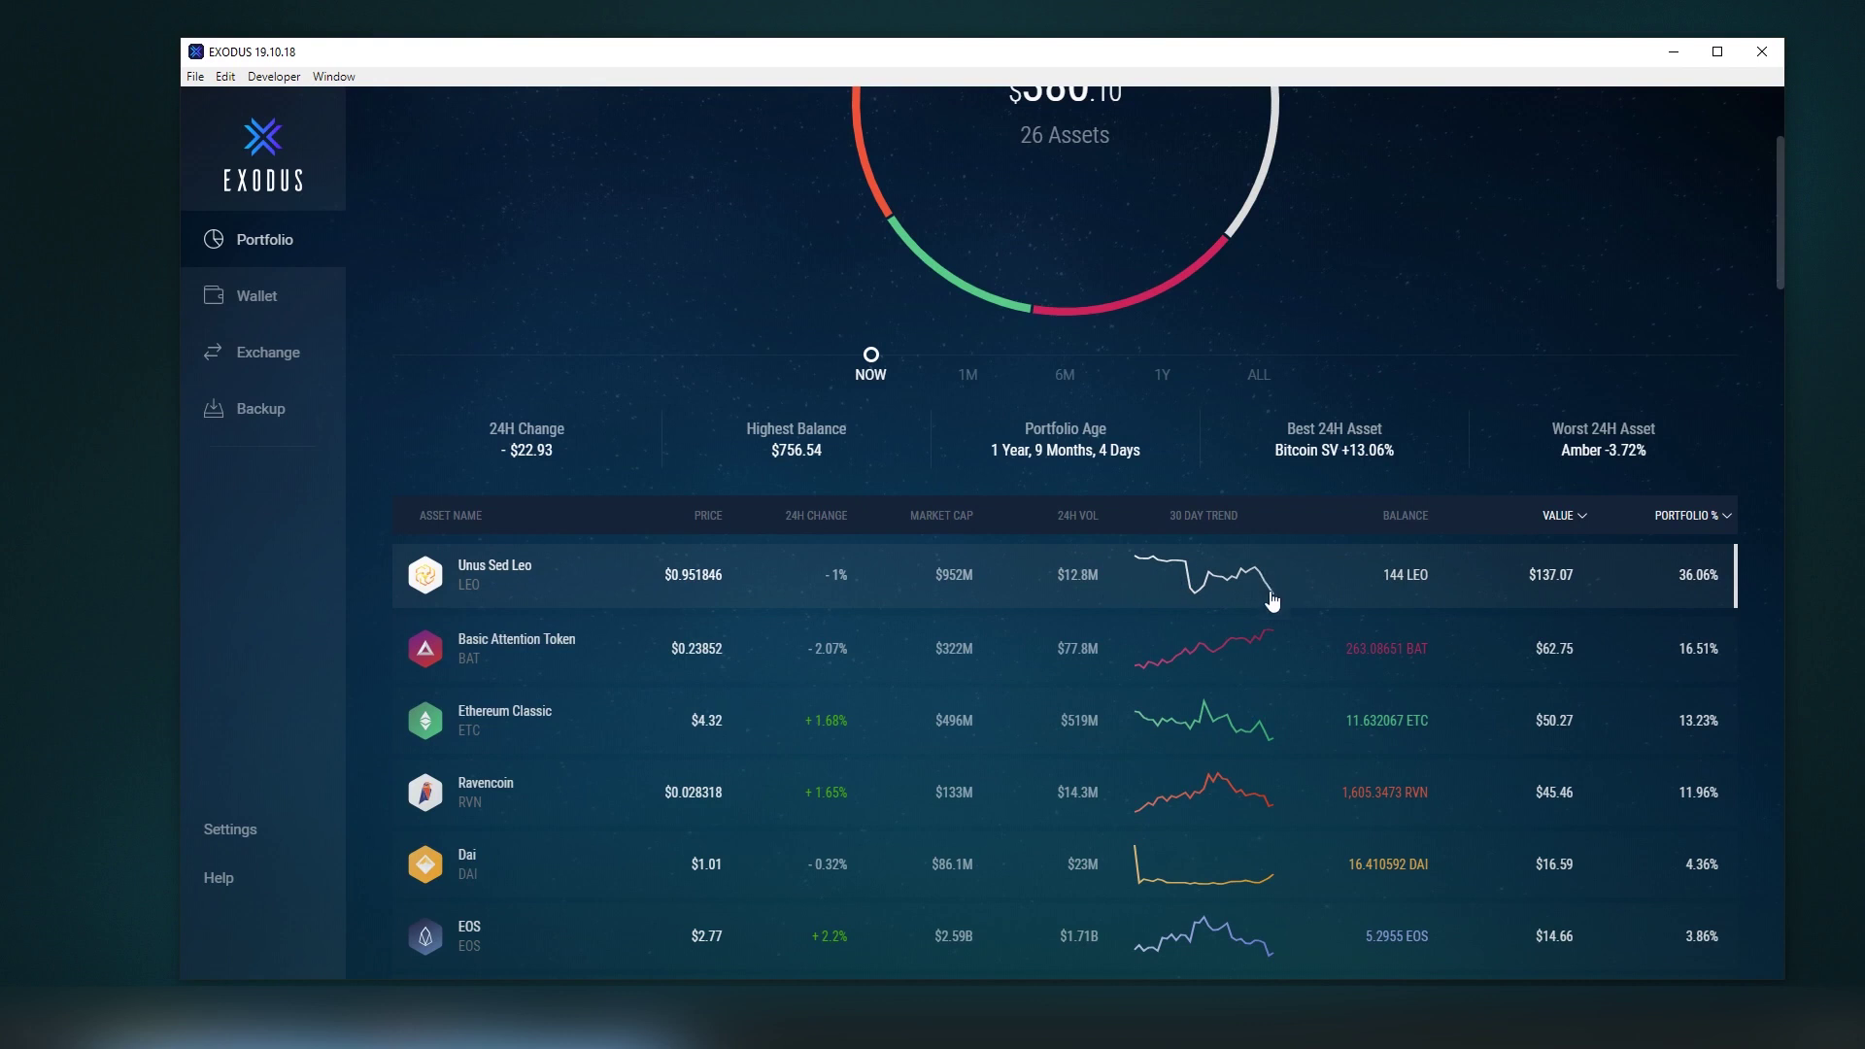
scroll(1195, 743, down, 3)
scroll(1183, 724, down, 3)
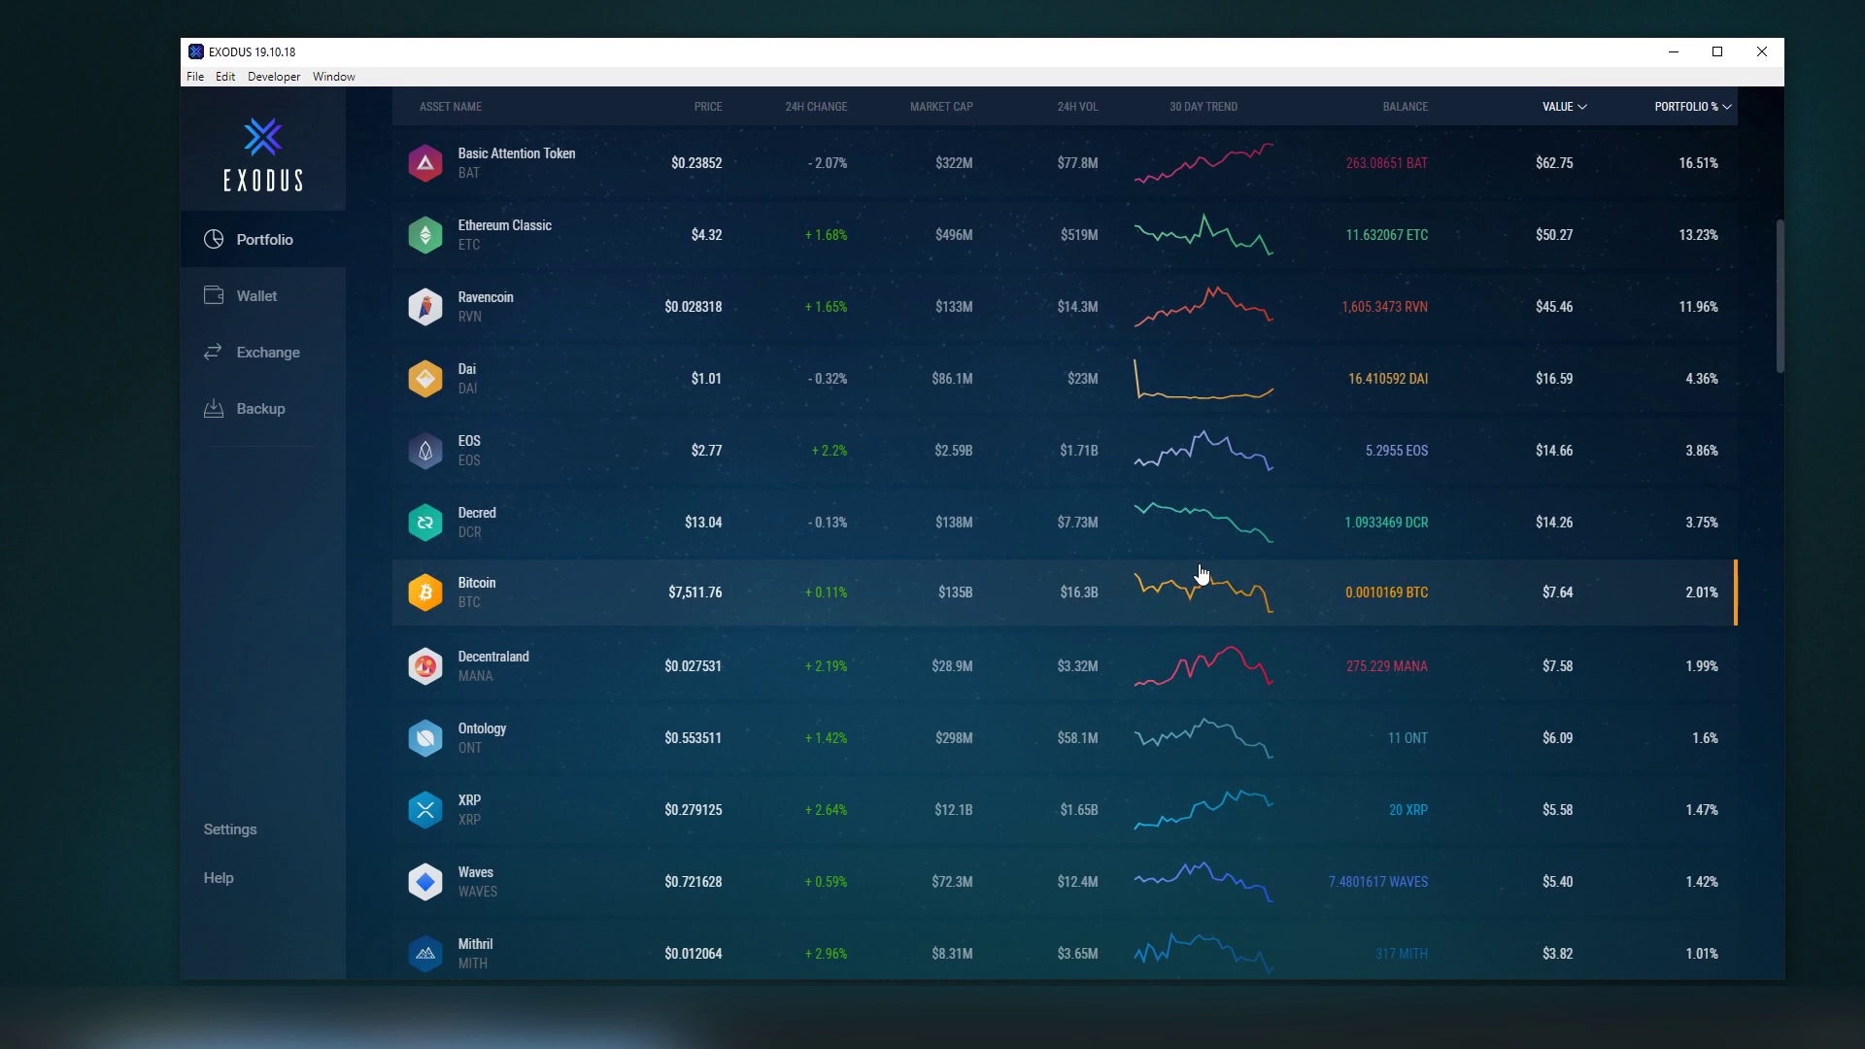
scroll(920, 600, up, 3)
scroll(1053, 497, down, 4)
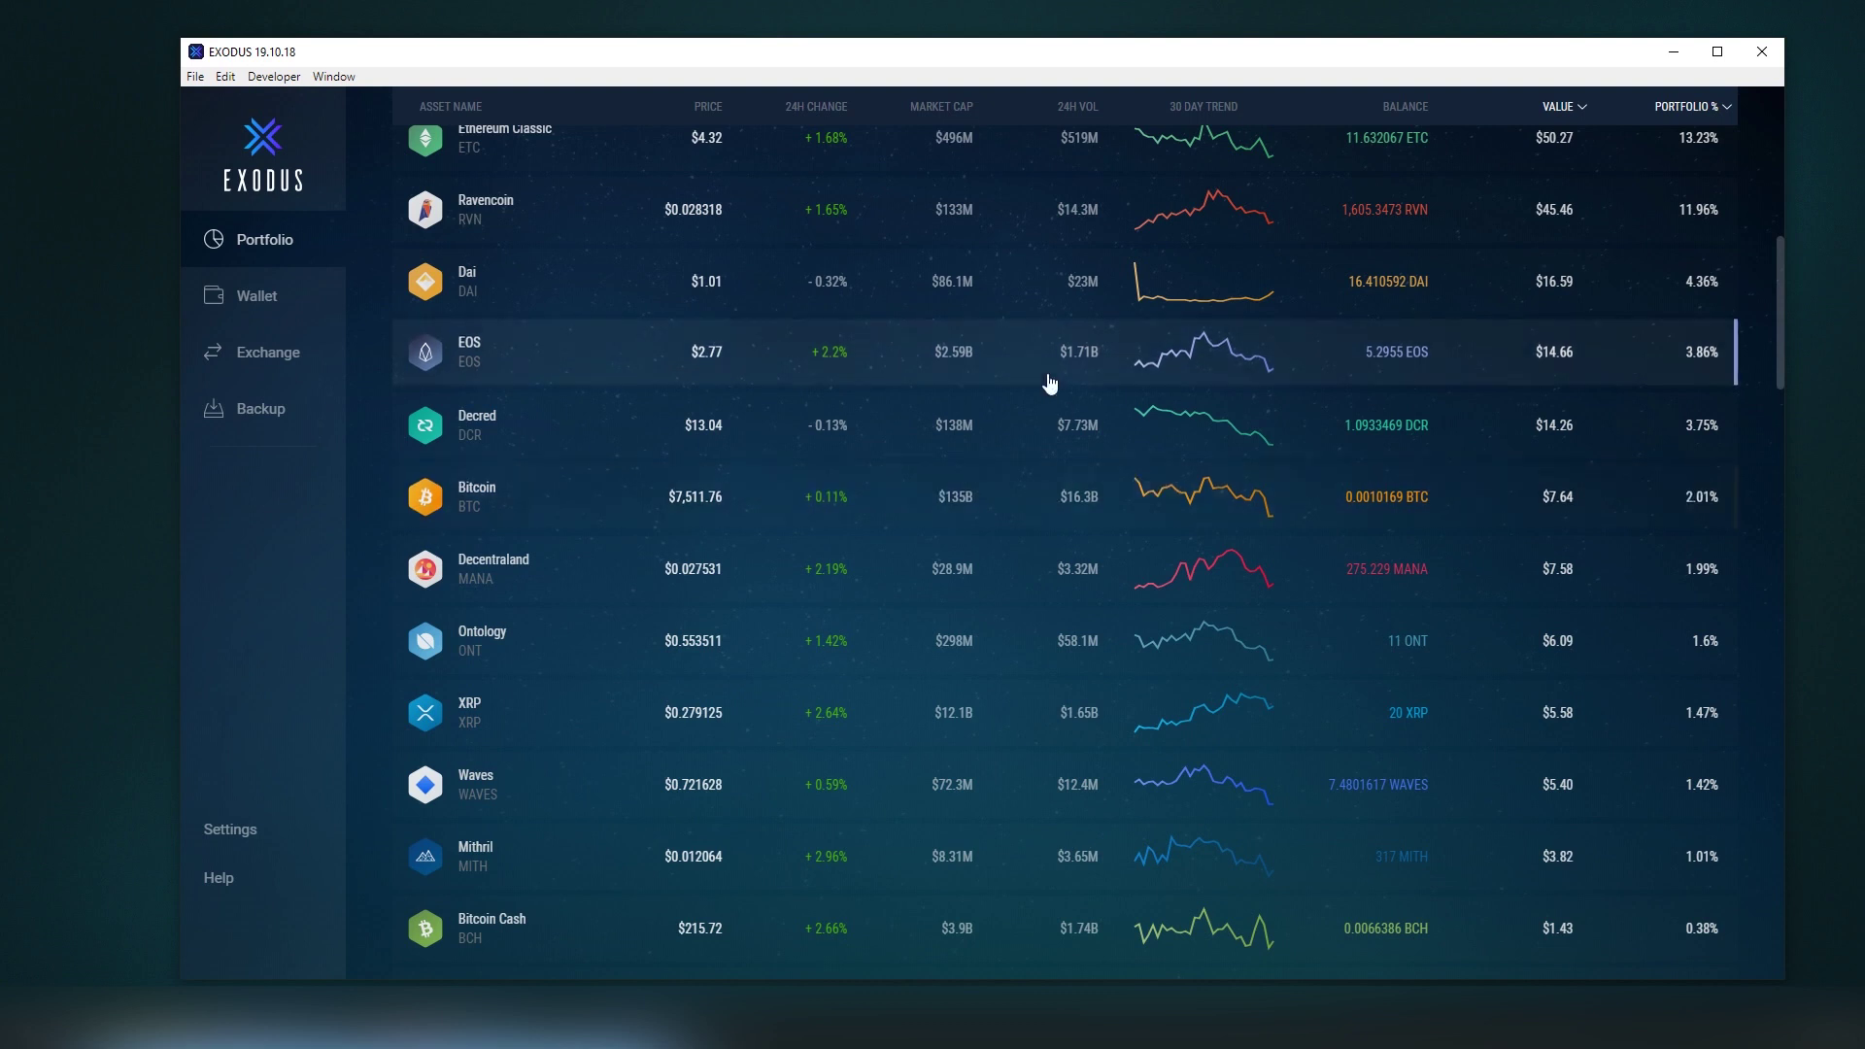
scroll(1052, 637, down, 8)
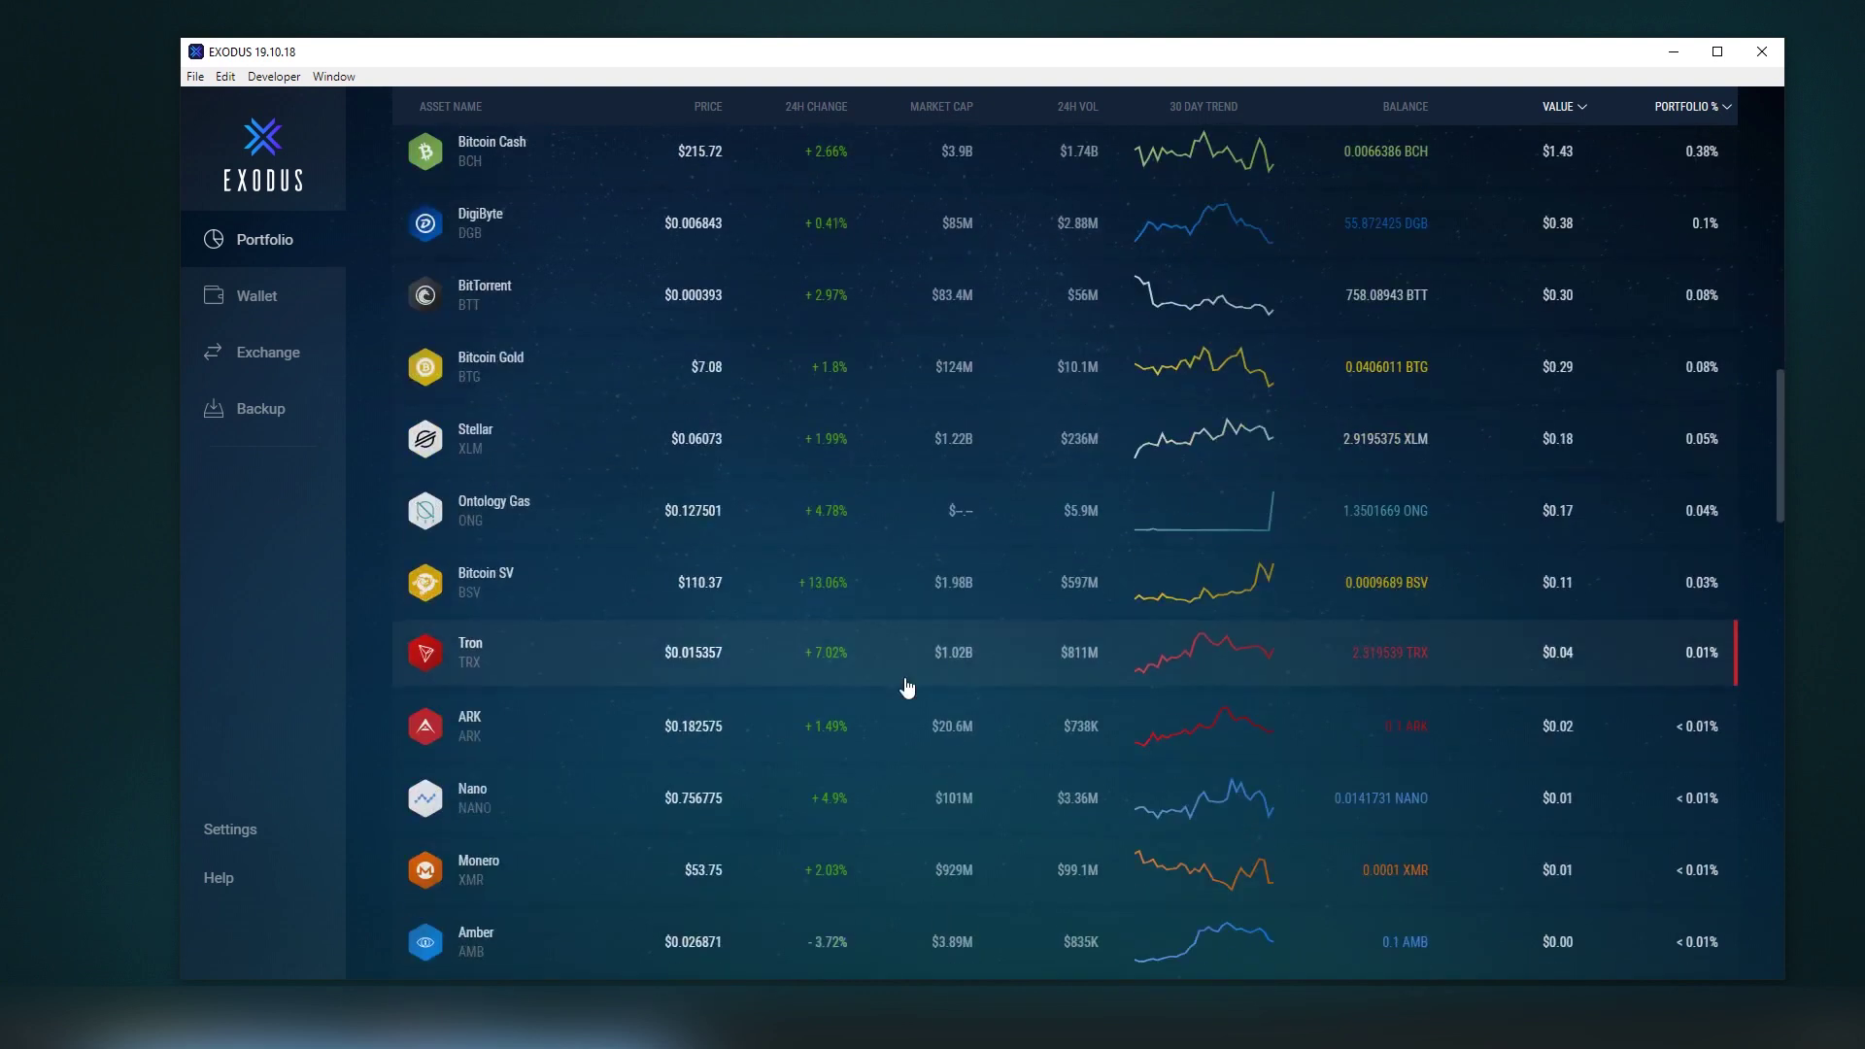
scroll(906, 687, down, 4)
scroll(906, 684, down, 8)
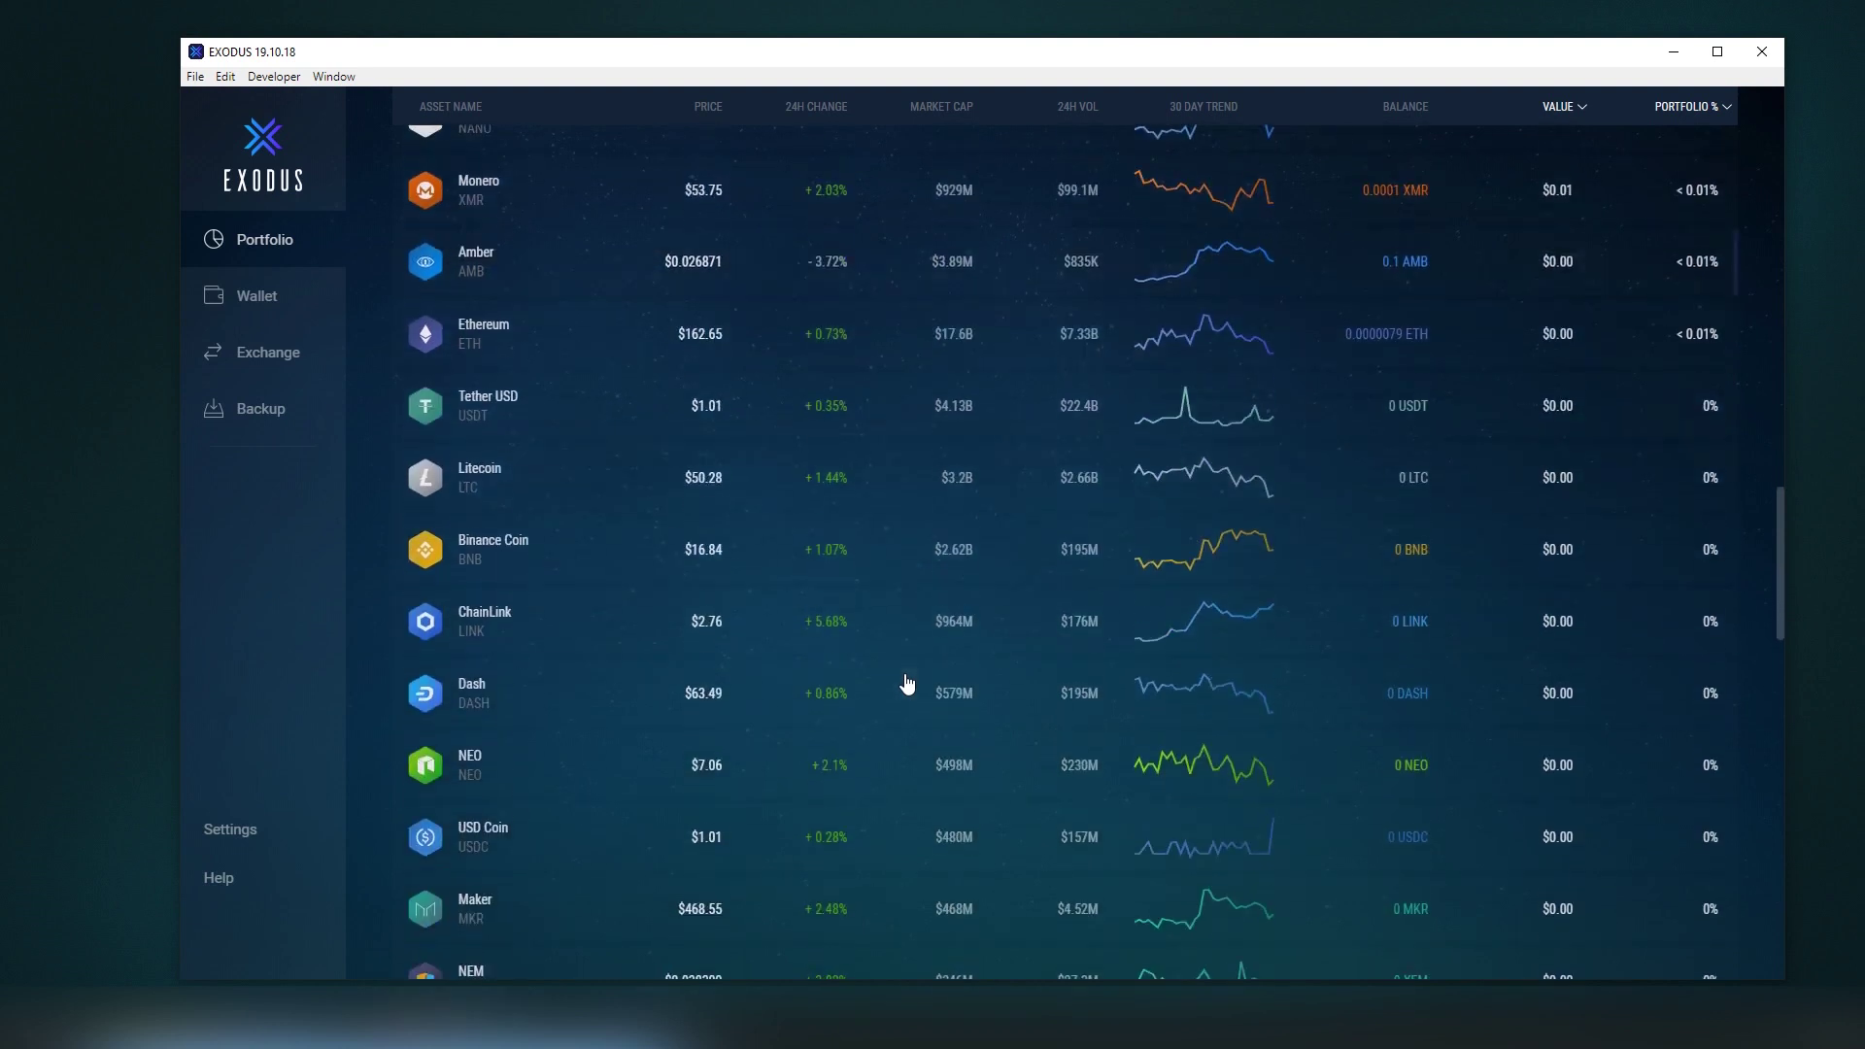
scroll(905, 673, down, 15)
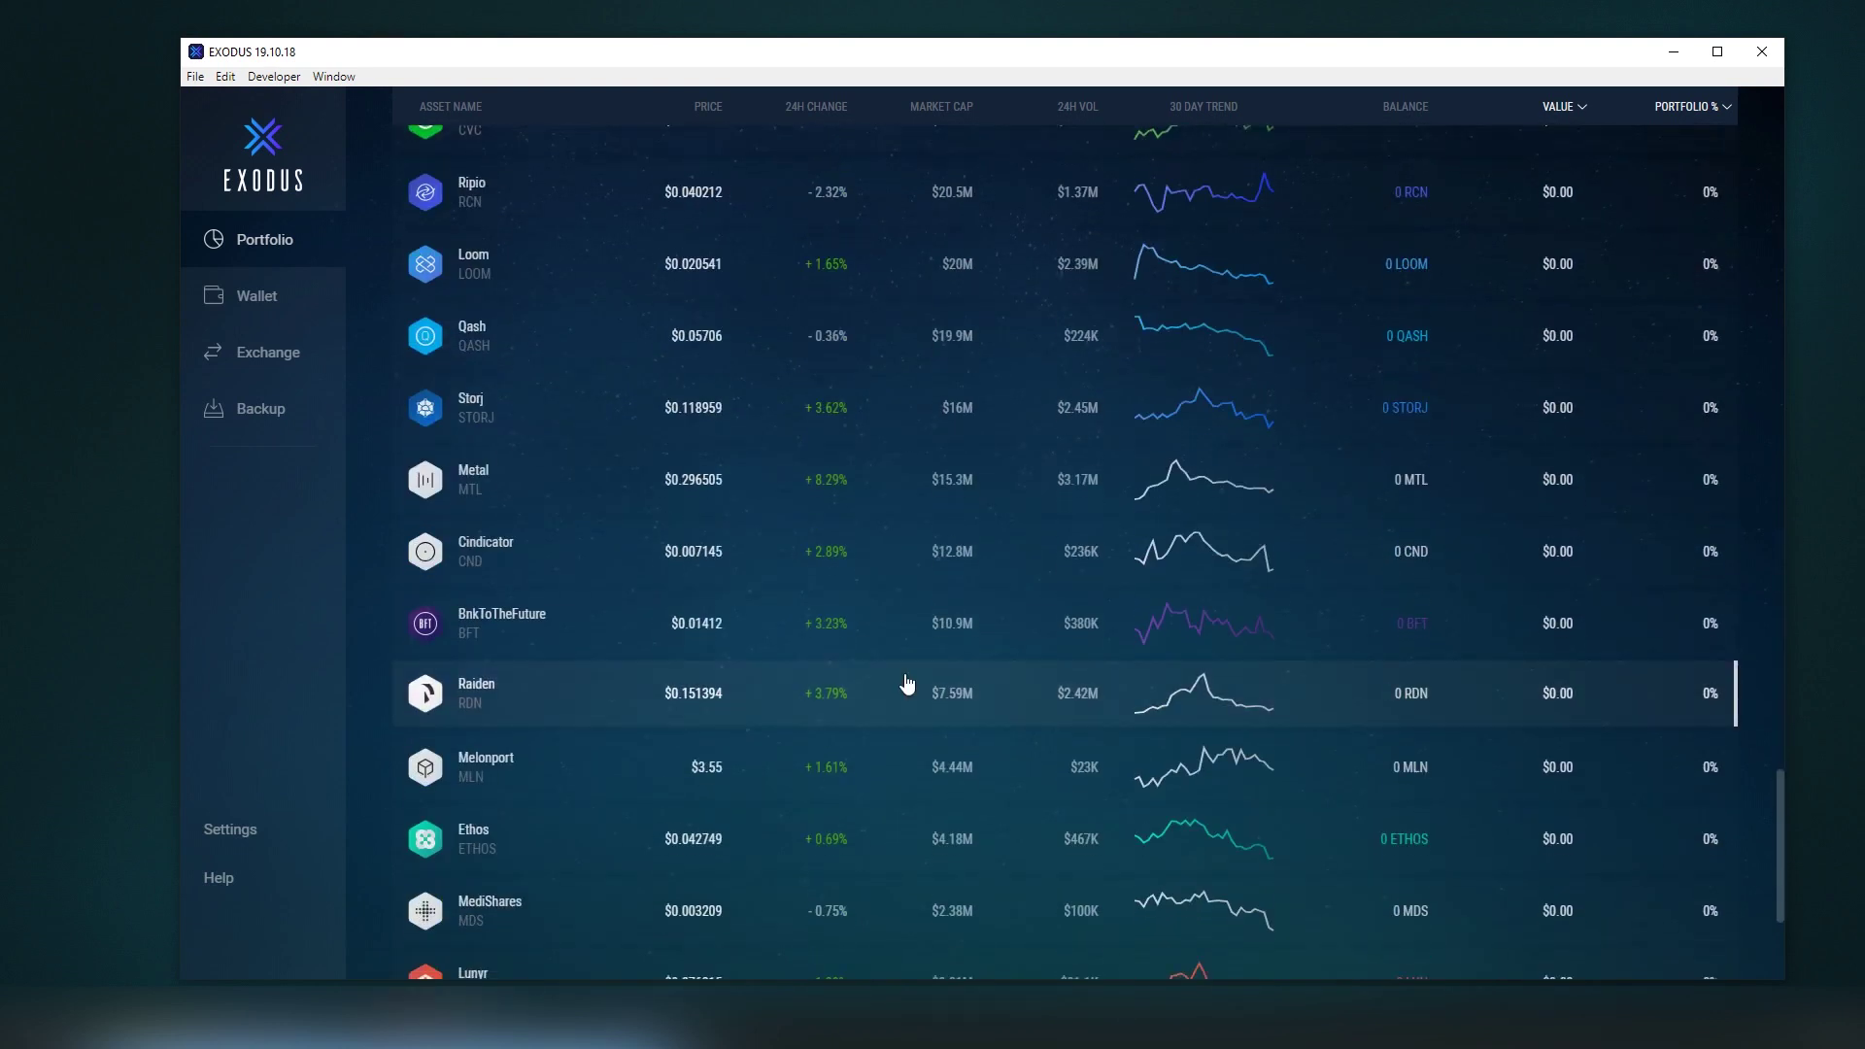
scroll(906, 684, down, 4)
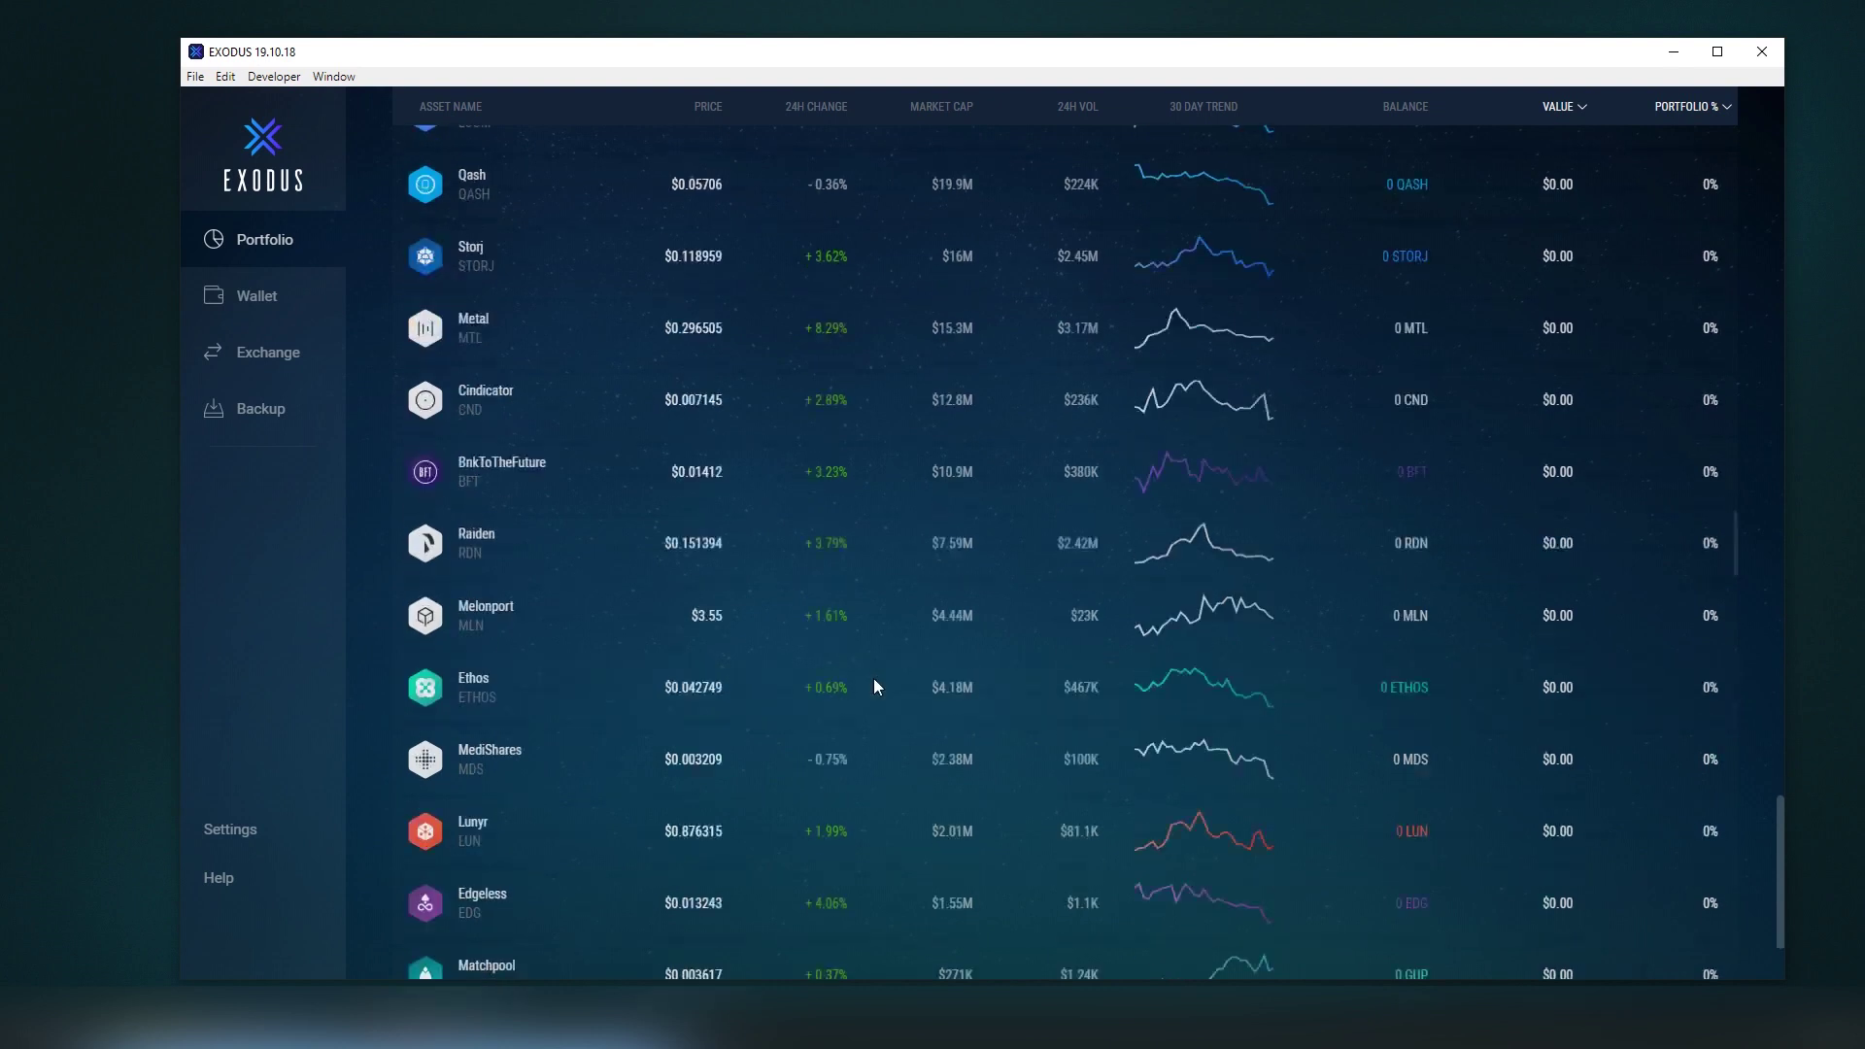
scroll(770, 668, up, 5)
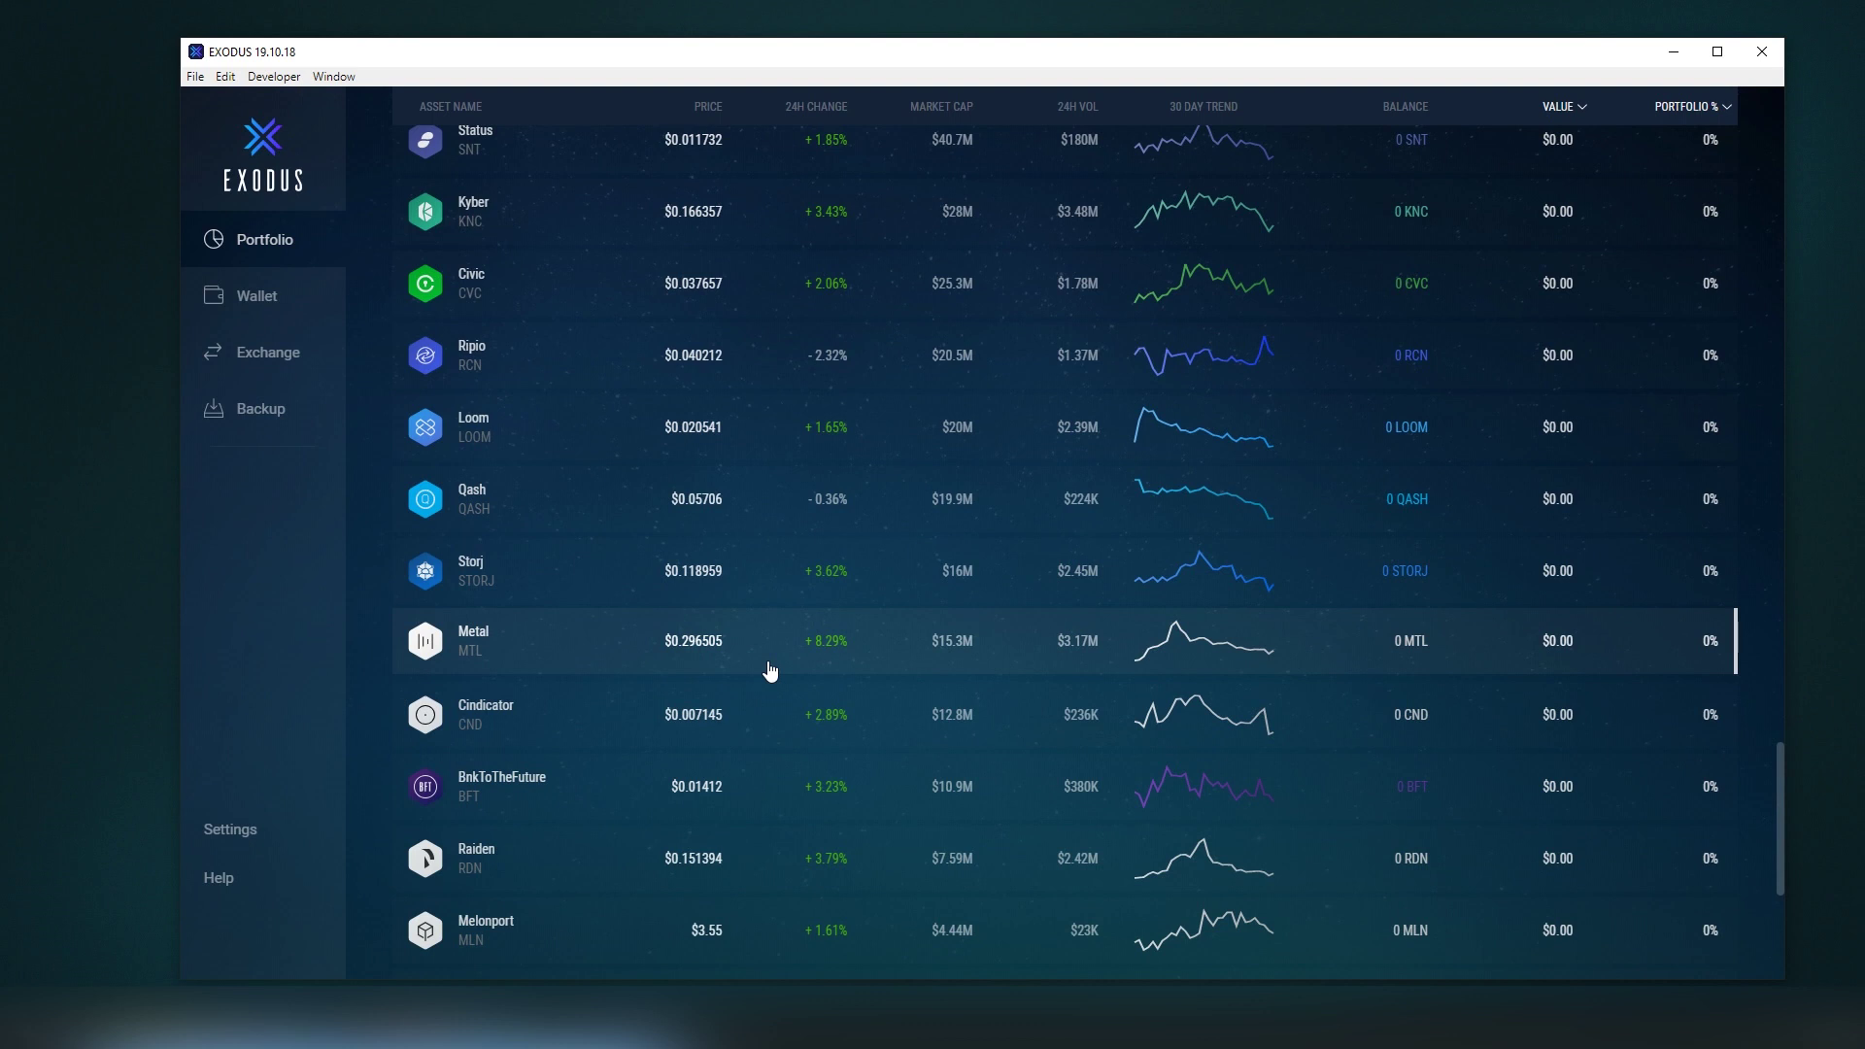
scroll(770, 670, up, 6)
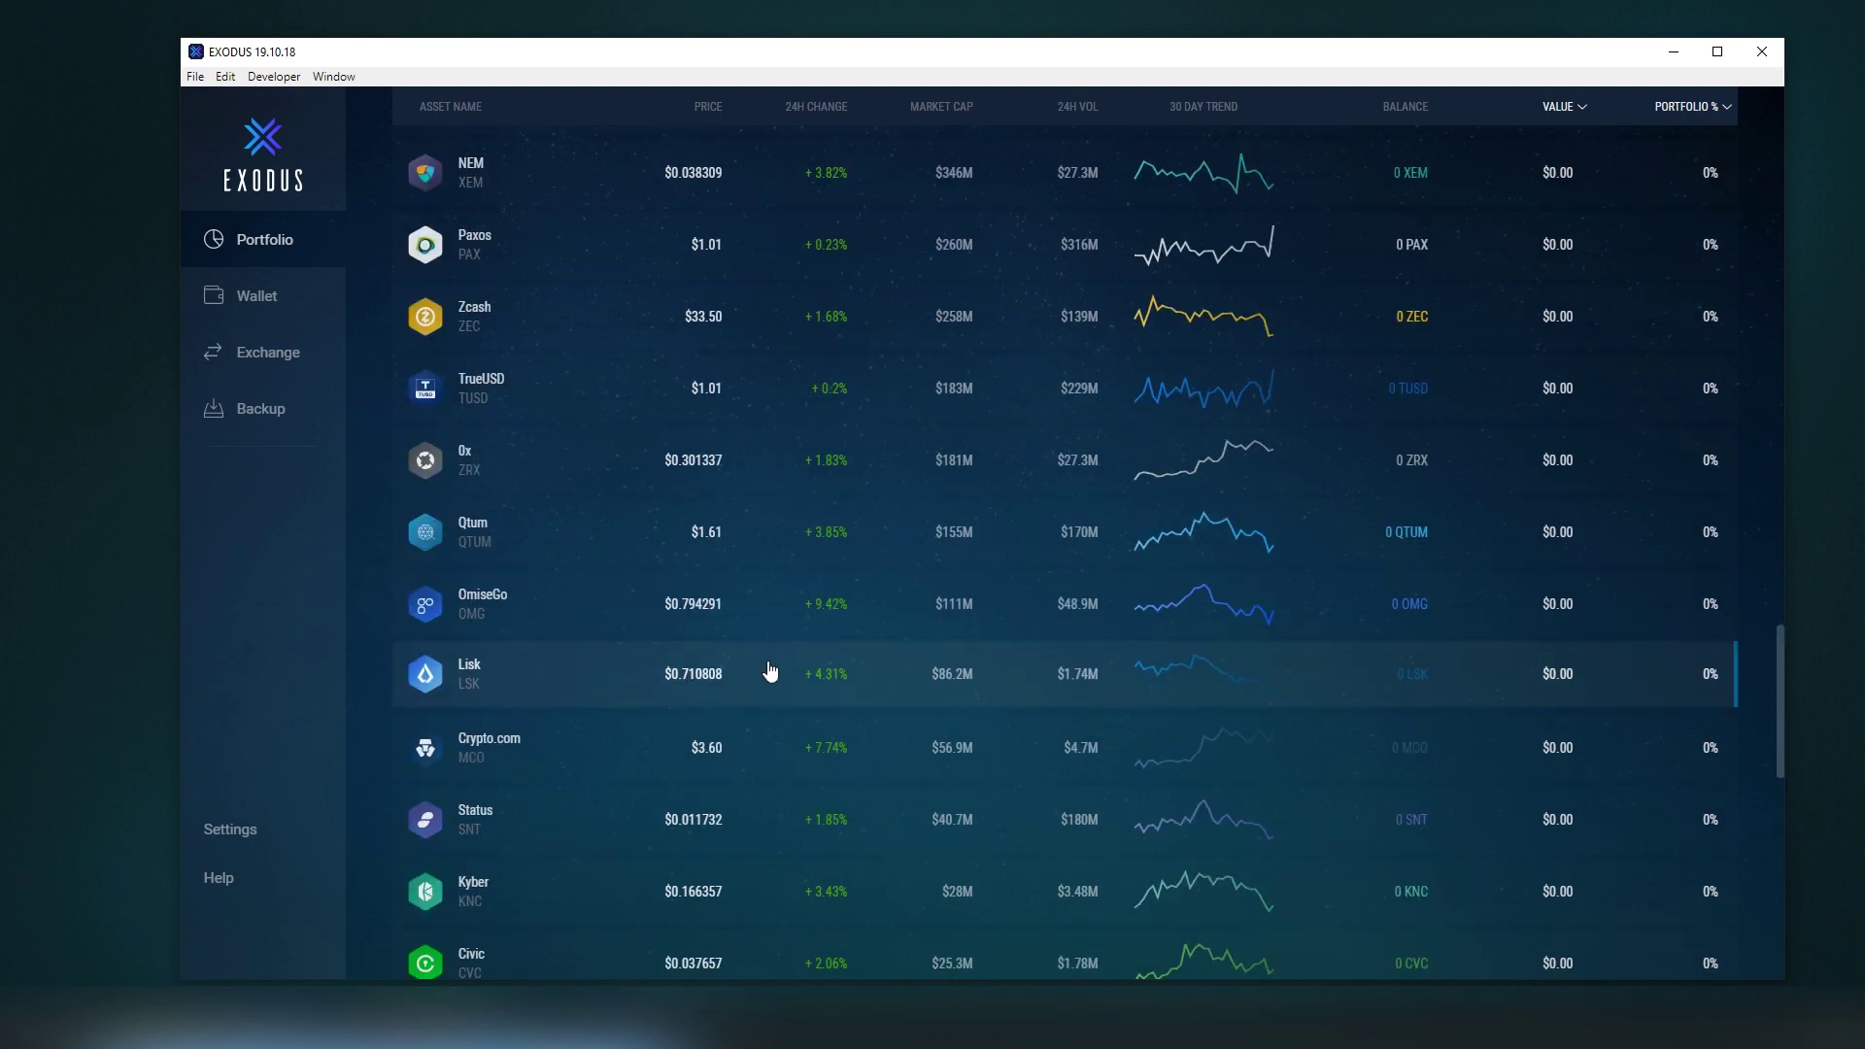
scroll(771, 670, up, 13)
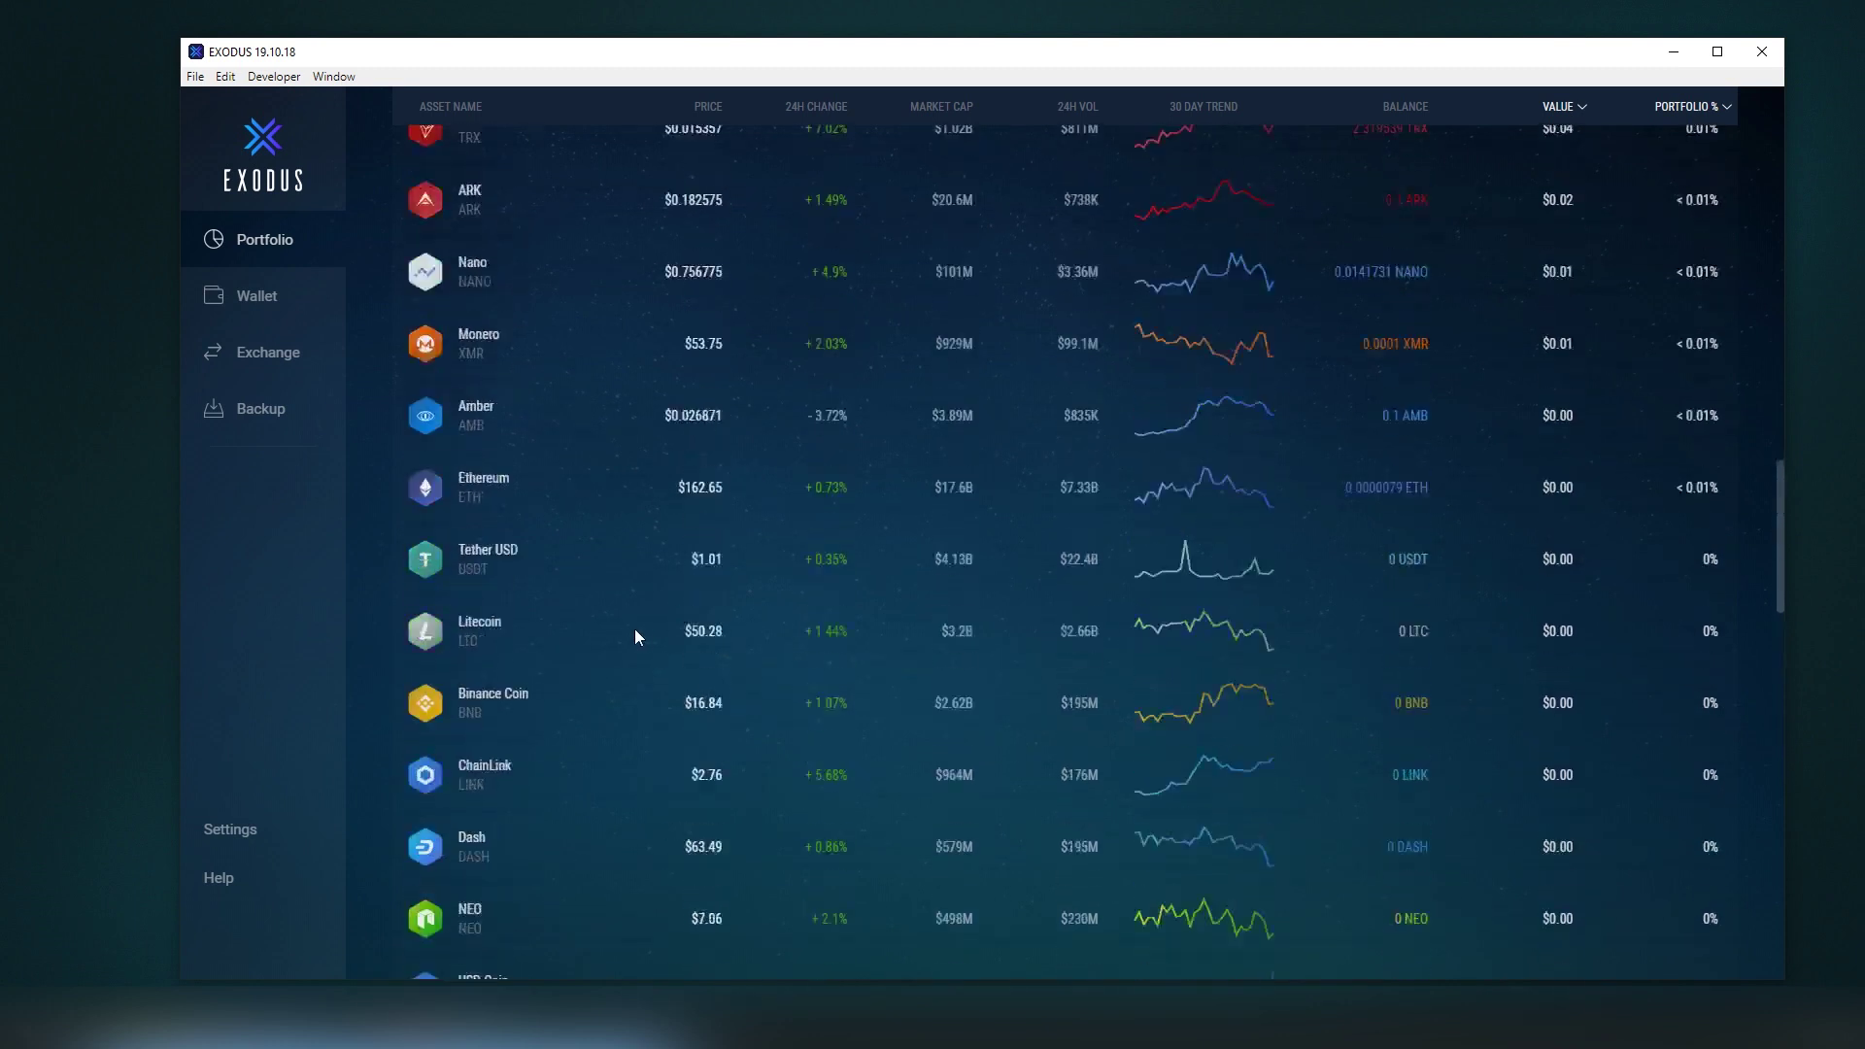